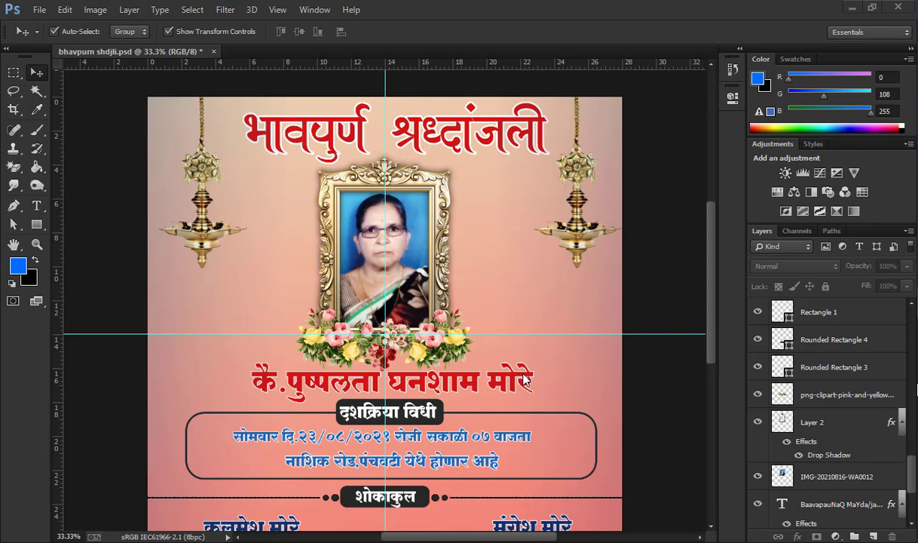
Scroll through the tribute poster bhavpurn shdjli.psd from top to bottom to review its layout.
scroll(543, 384, down, 2)
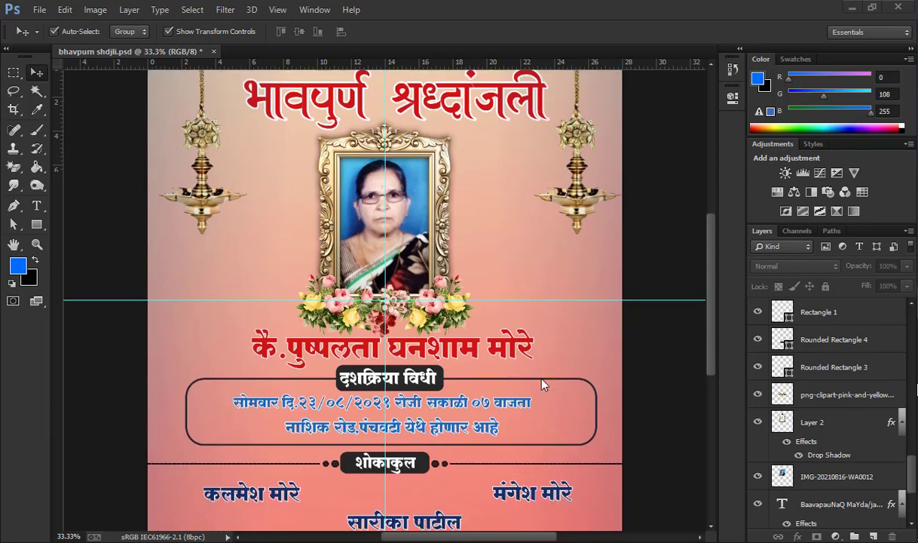
scroll(397, 280, down, 1)
scroll(397, 280, up, 3)
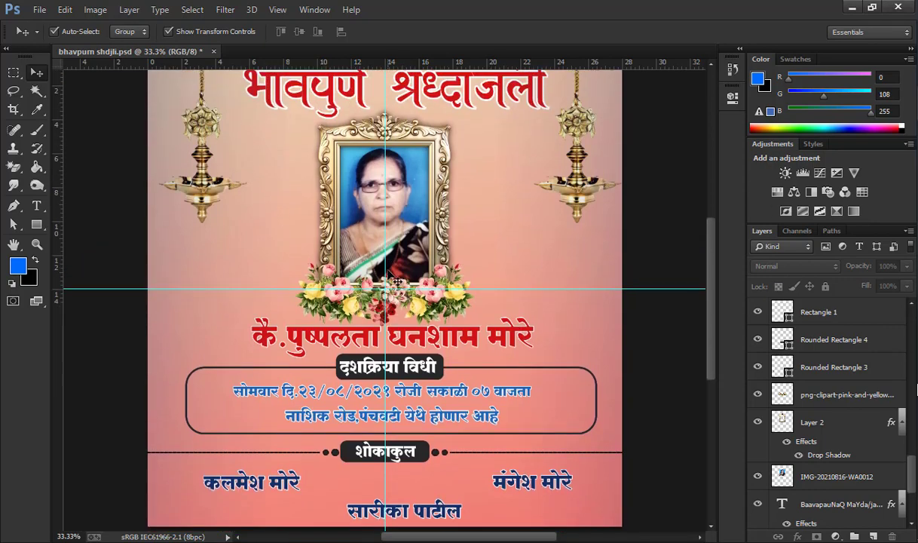
scroll(397, 280, down, 2)
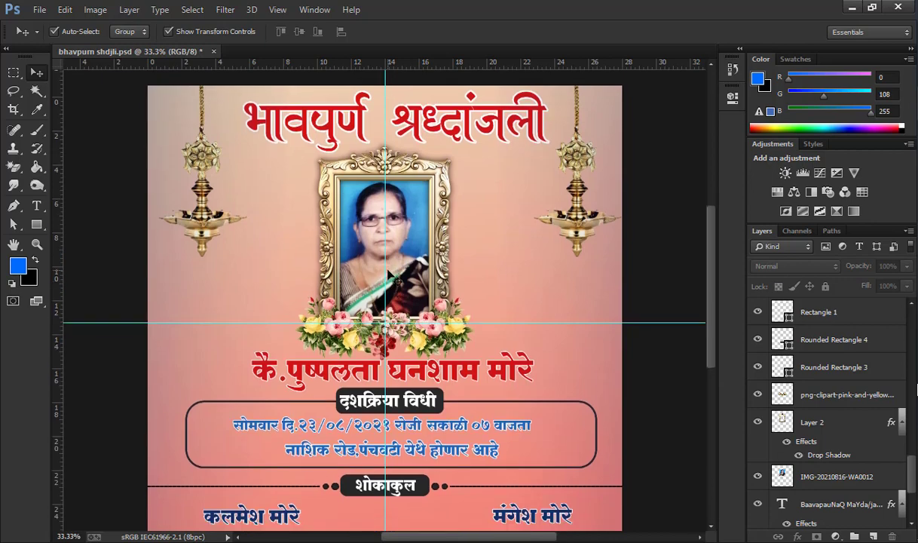
scroll(397, 280, down, 1)
scroll(478, 420, down, 1)
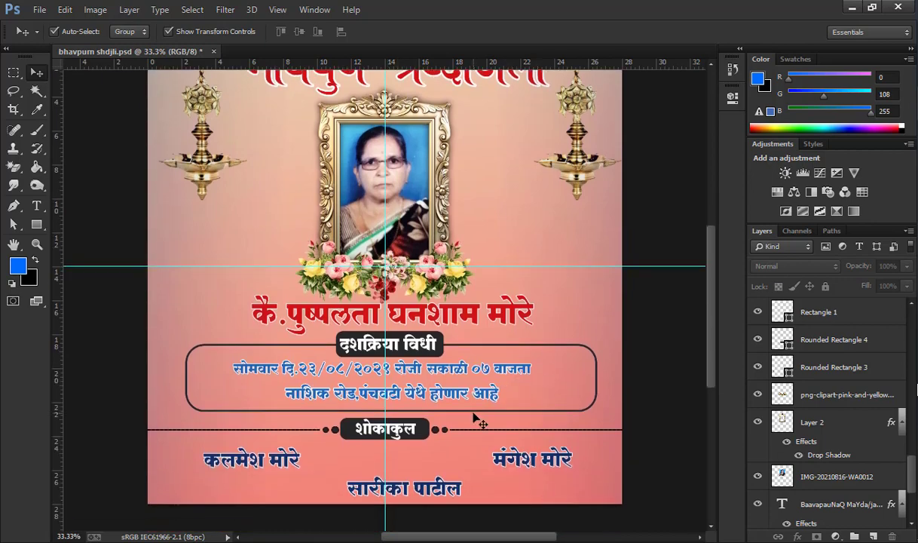
scroll(480, 392, up, 1)
Create a new 28 × 28 inch document at 75 pixels/inch, docked as a tab beside the poster.
click(39, 9)
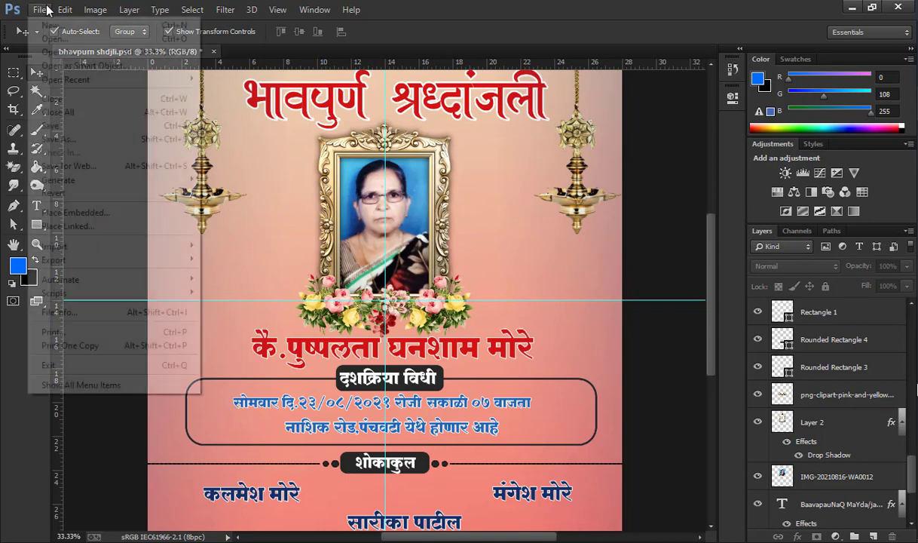
click(51, 26)
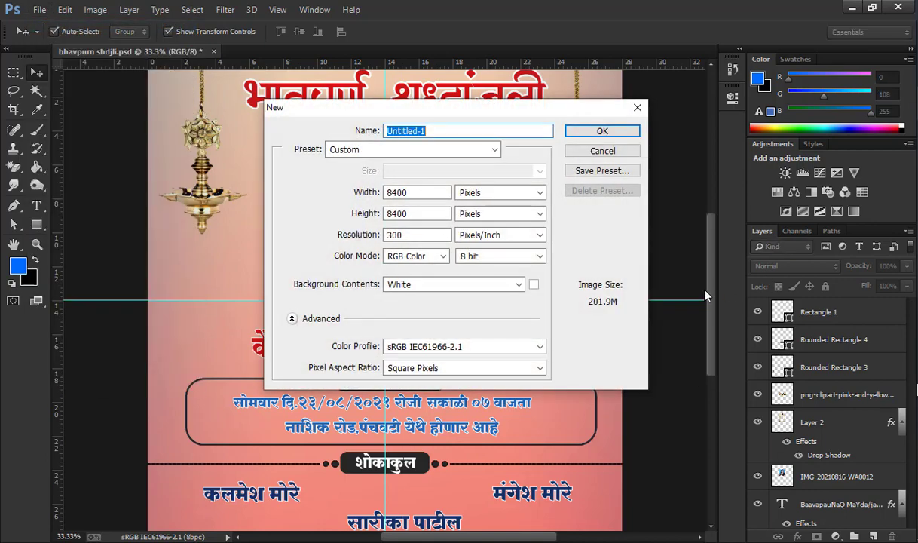
click(491, 192)
click(475, 218)
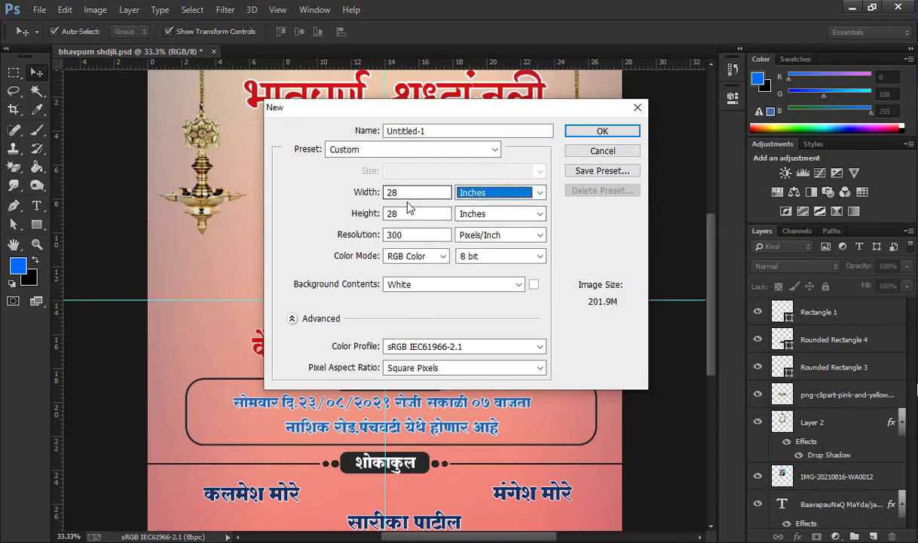
drag(410, 235, 379, 241)
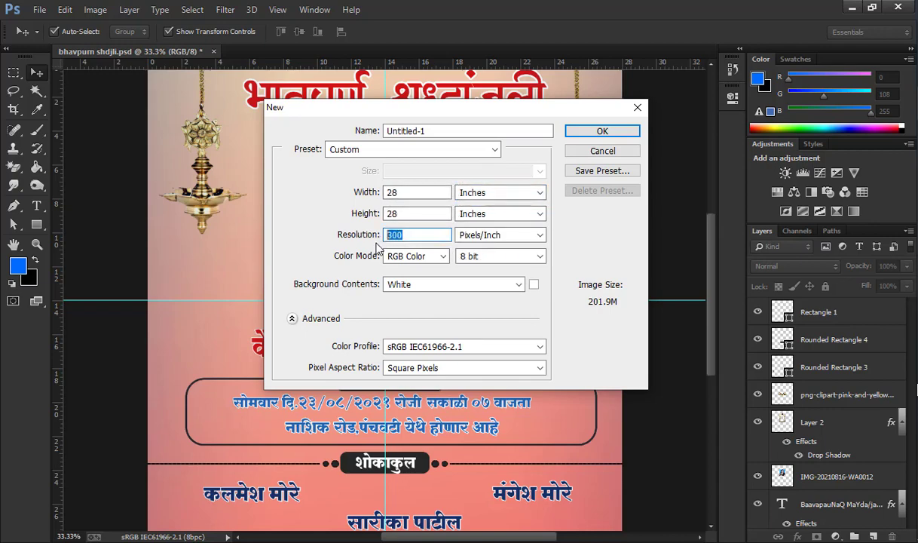
text(75)
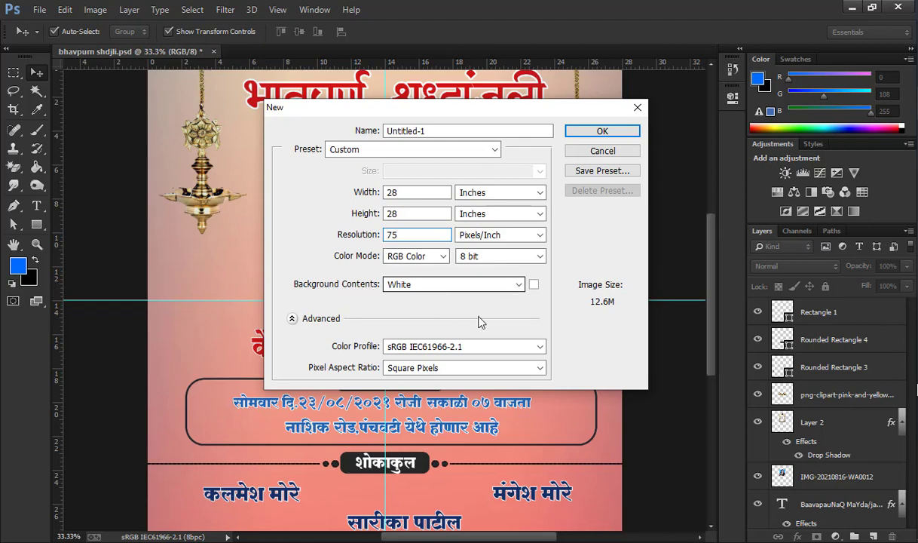
click(599, 131)
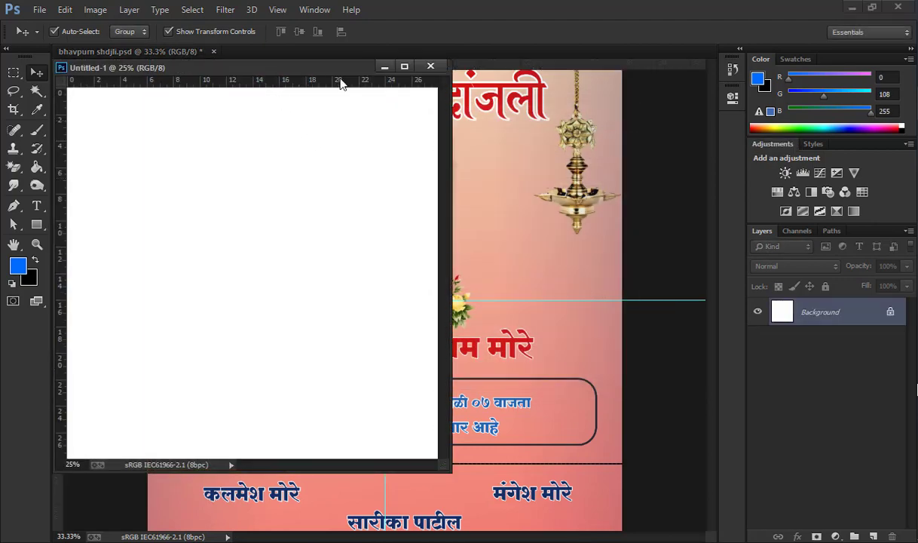
drag(324, 71, 364, 53)
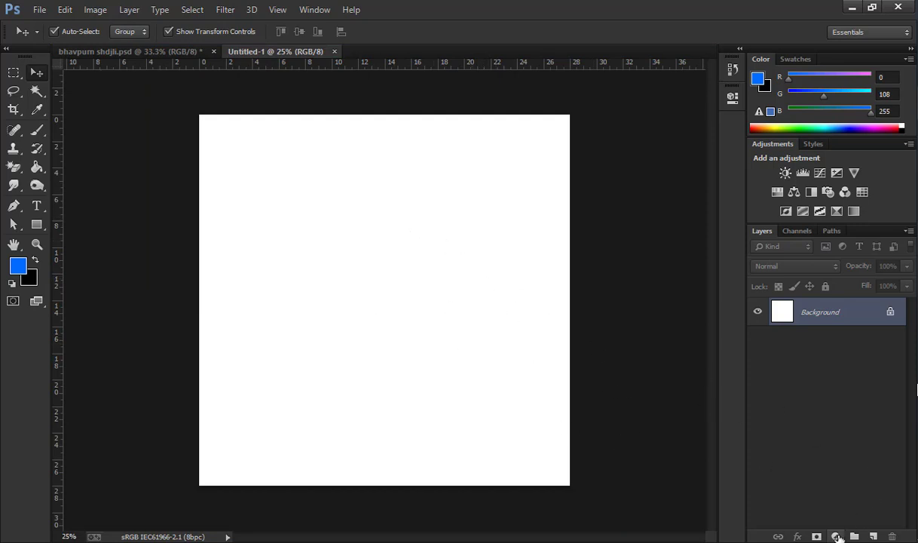
Add a Gradient Fill layer using the blue gradient at 90° across the new canvas.
click(835, 534)
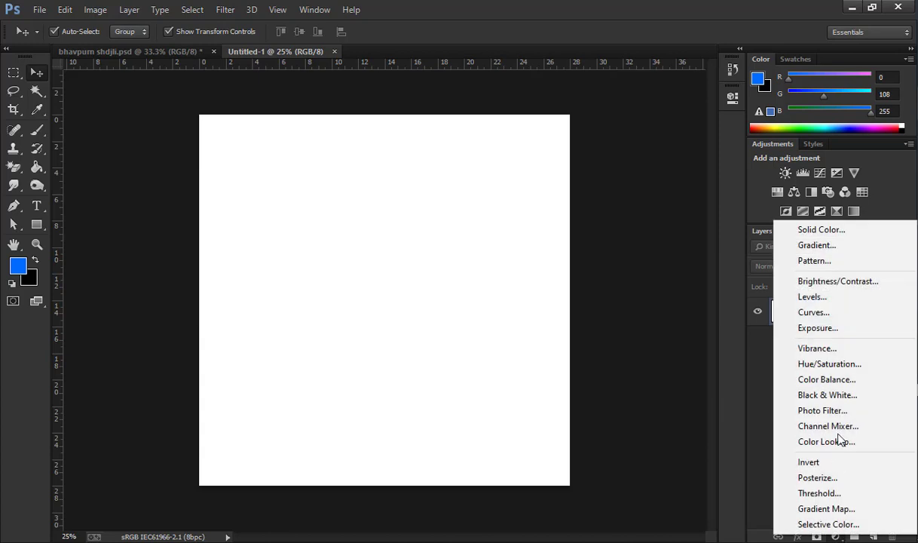
click(833, 254)
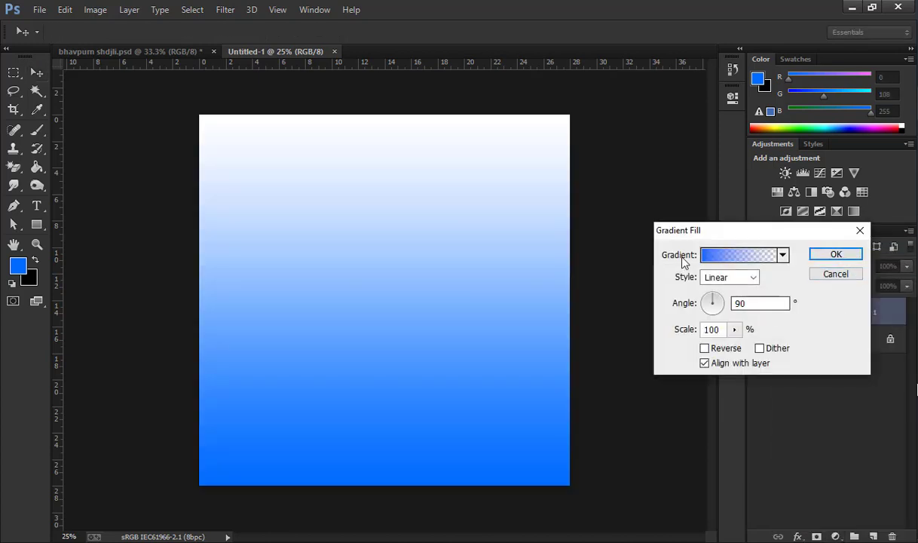
click(783, 256)
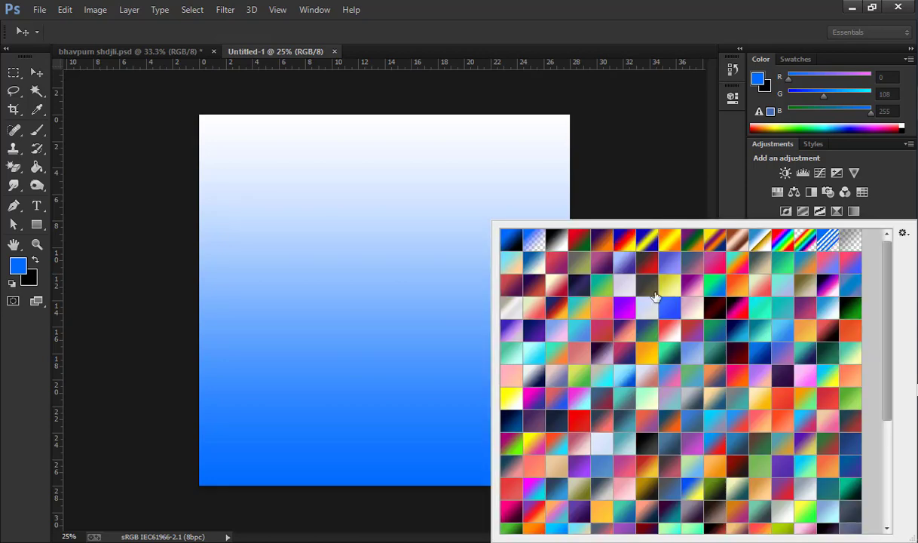
scroll(716, 382, down, 3)
scroll(716, 383, down, 3)
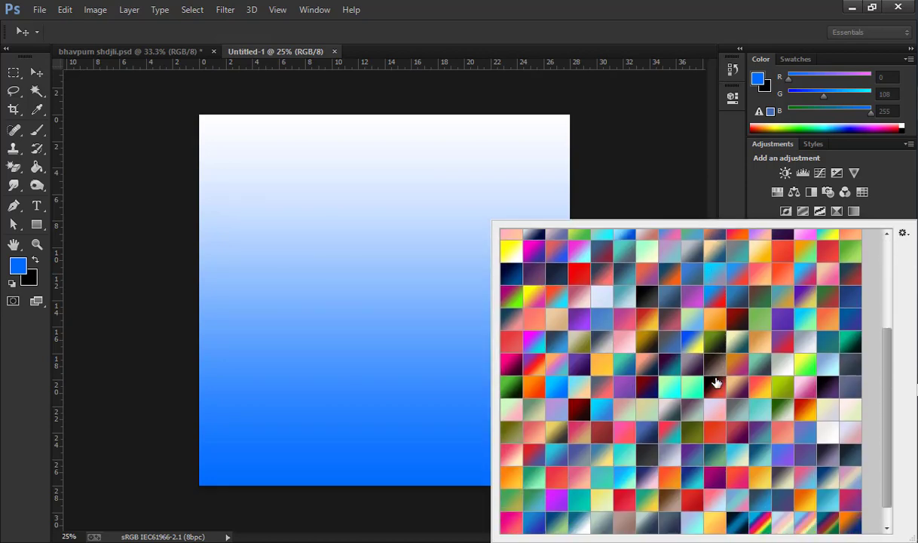
scroll(716, 382, up, 2)
scroll(716, 382, up, 2)
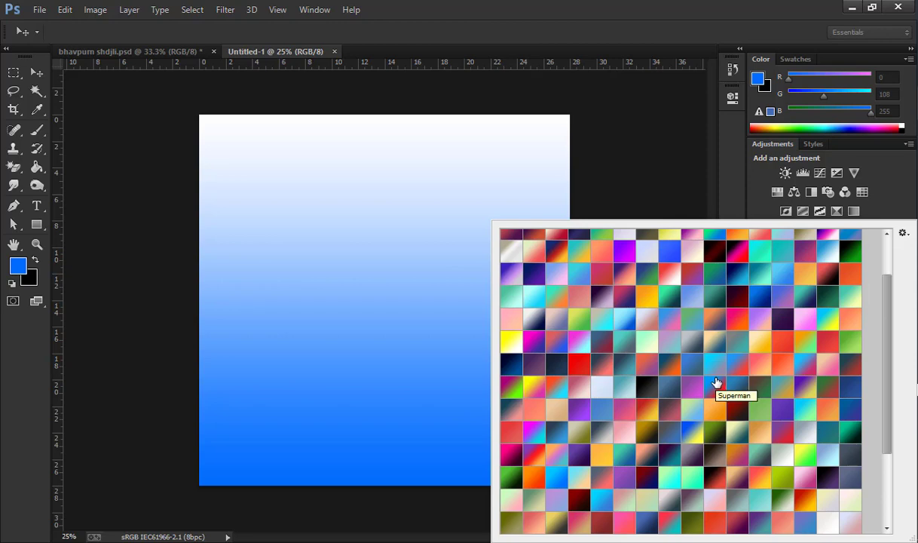
click(692, 176)
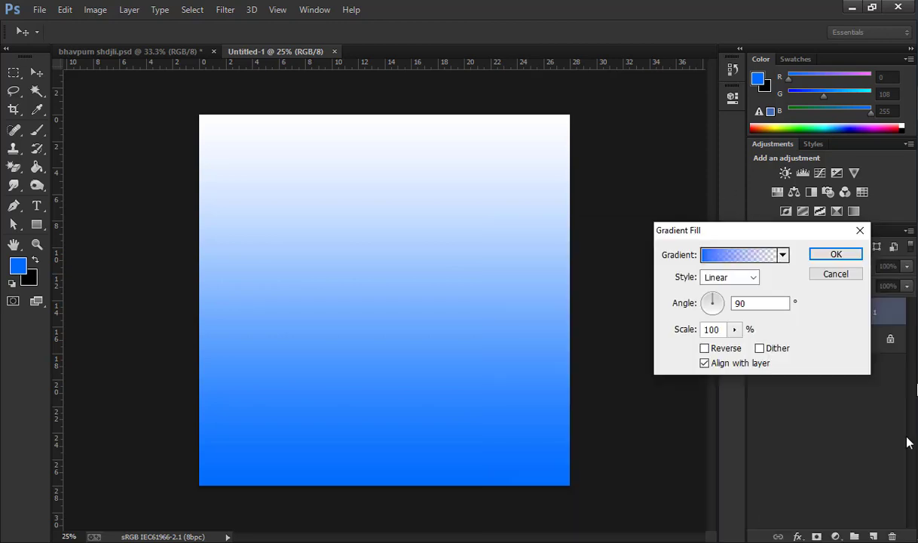
click(835, 256)
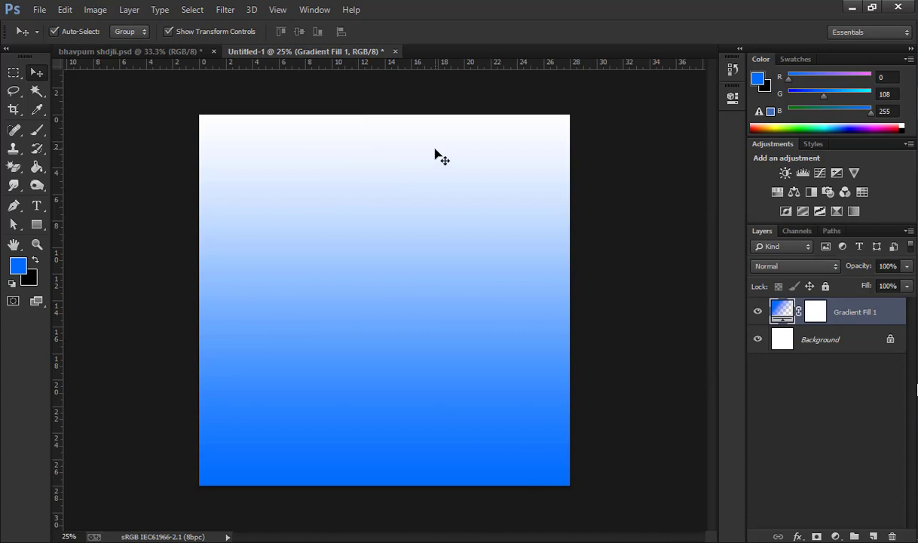
Start a text line near the top of the canvas in the AMS Shikha font.
click(36, 207)
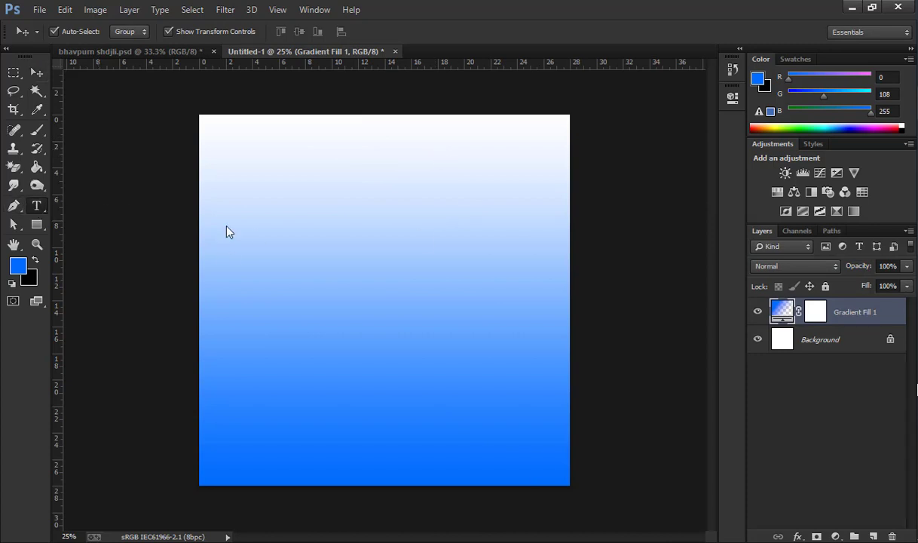
click(306, 148)
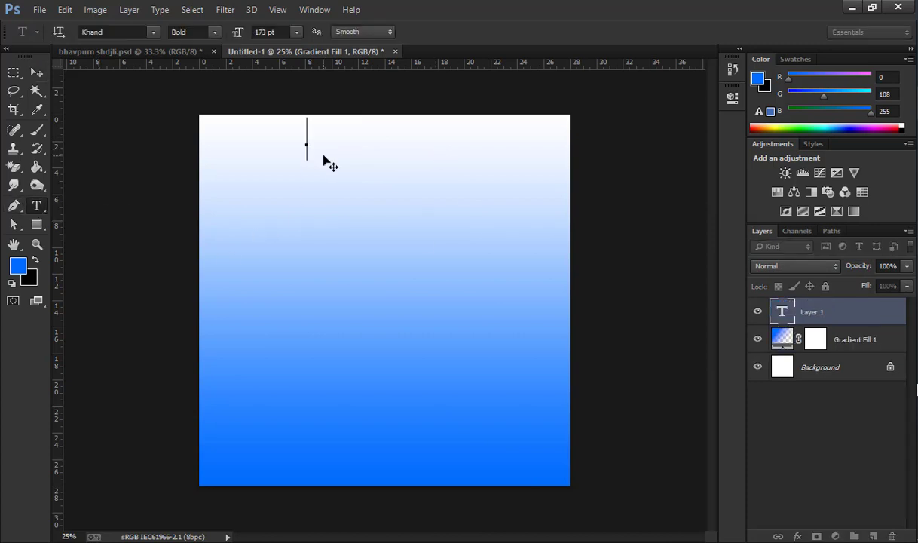
click(150, 32)
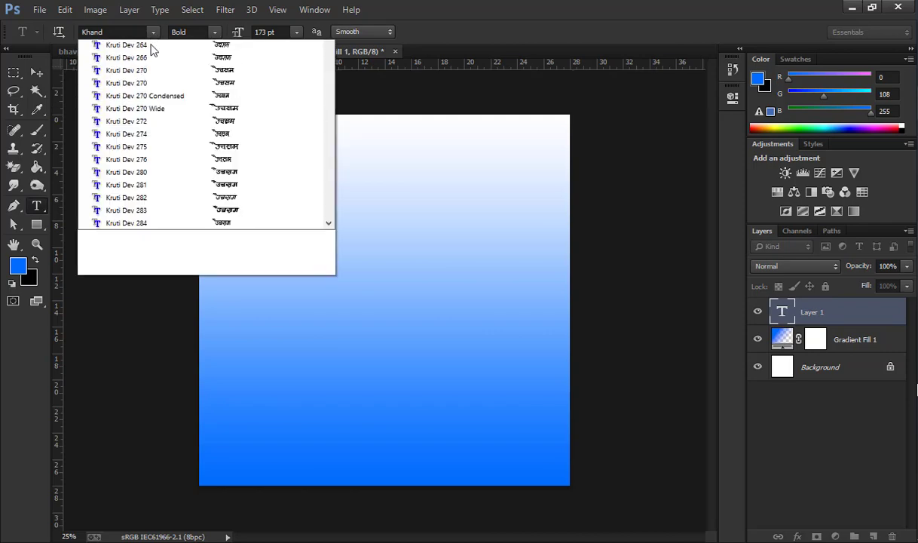
scroll(203, 339, up, 10)
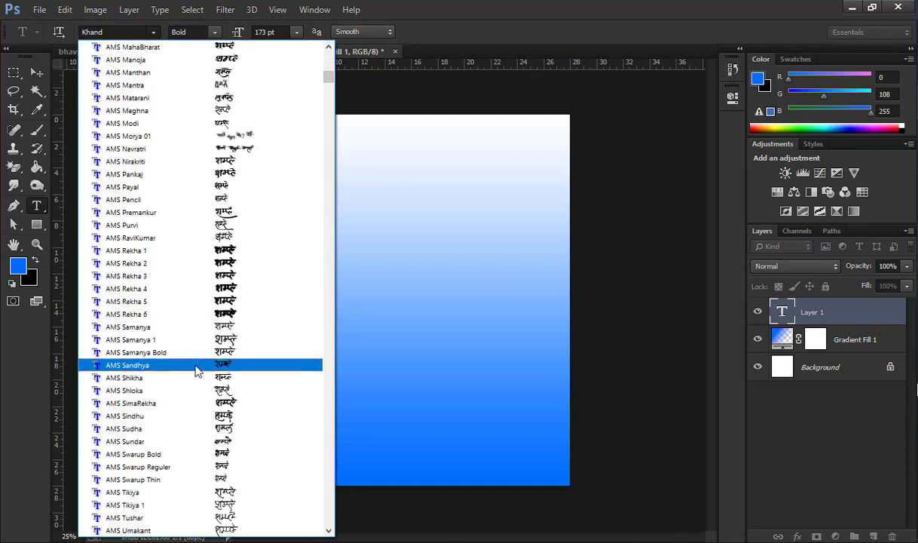
click(191, 385)
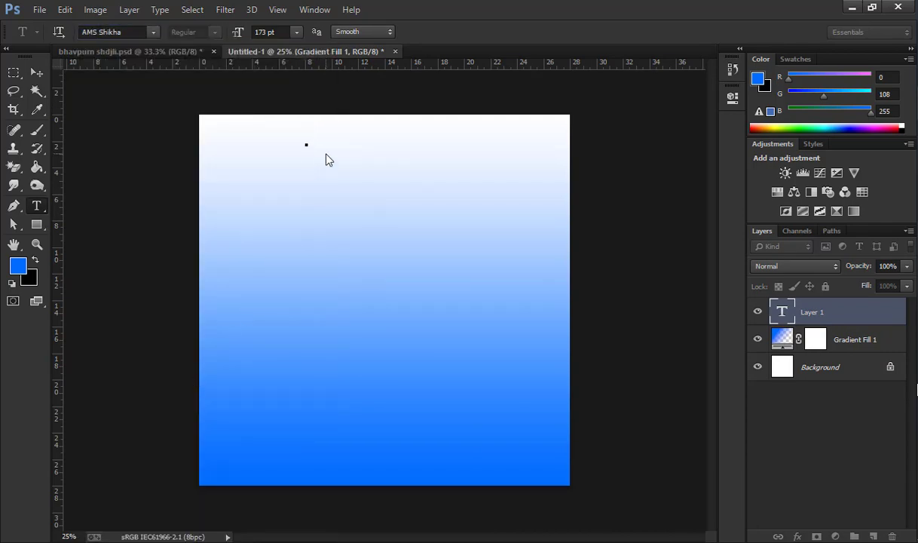
Type the heading भावपुर्ण श्रधांजली and drag it toward the top centre.
text(Hkkoiq)
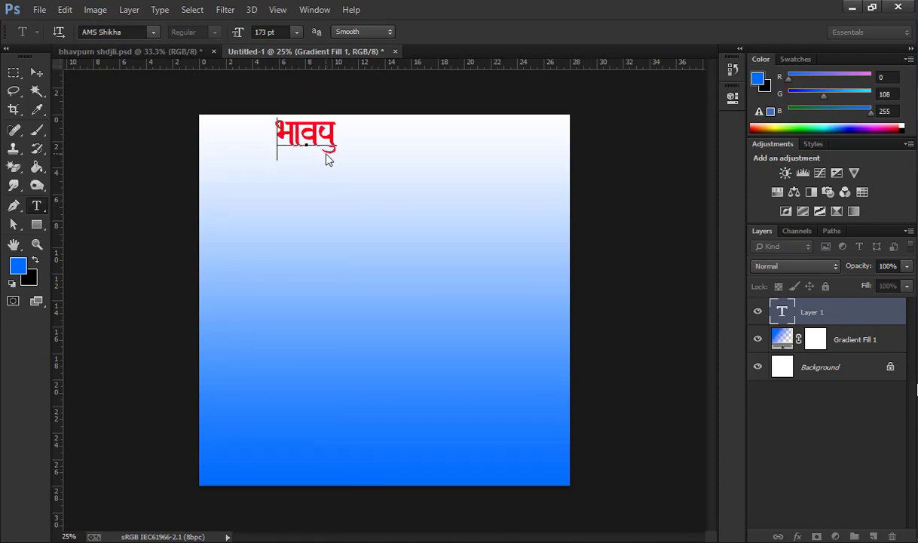
text(.kZ p)
key(BackSpace)
text(J/k)
key(Home)
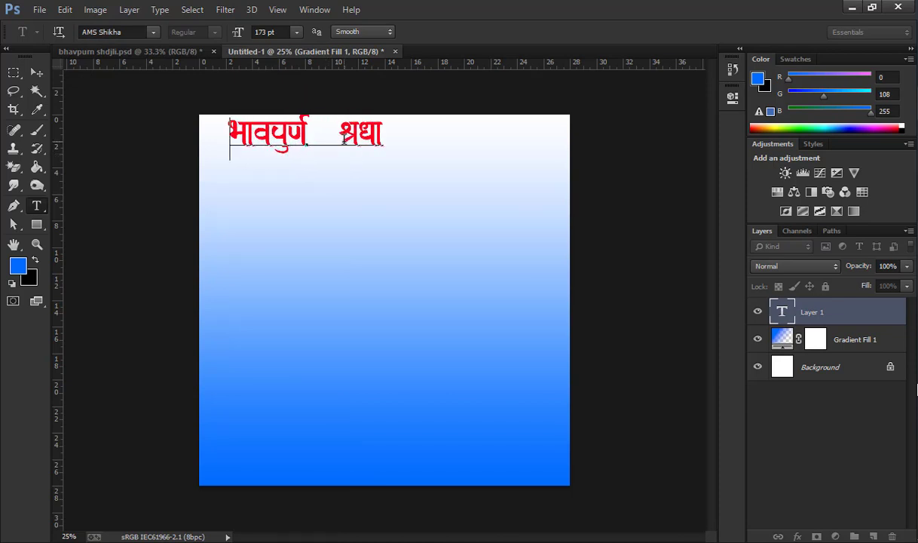
key(End)
text(a)
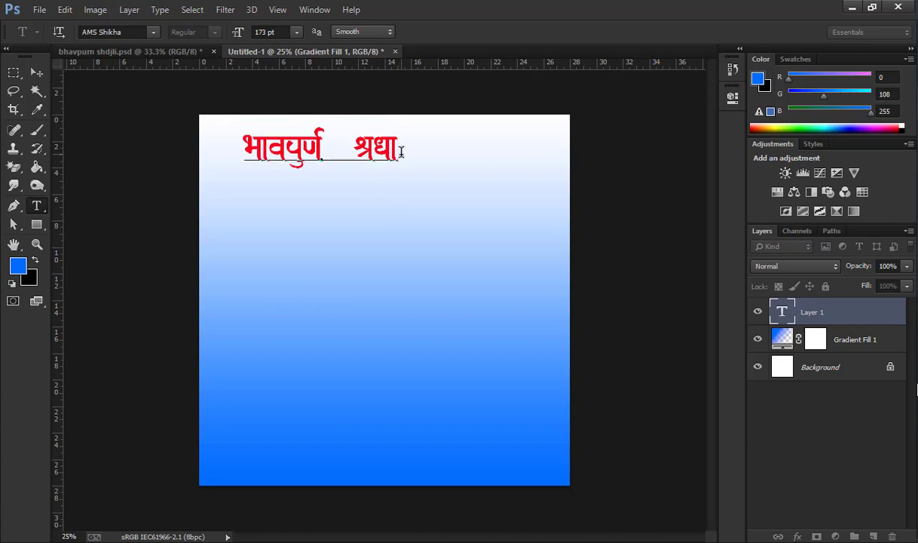
text(tyh)
key(BackSpace)
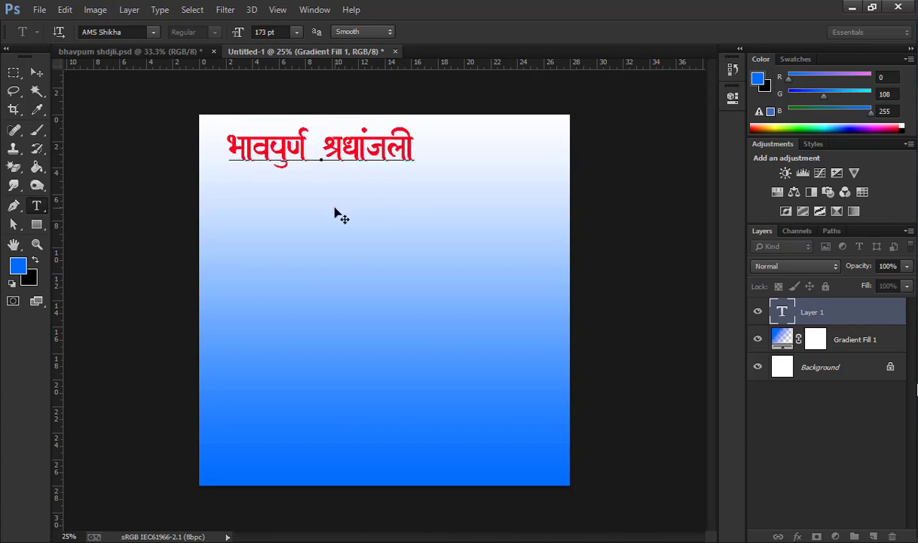
mouse_move(359, 240)
mouse_down()
mouse_move(385, 233)
mouse_move(393, 245)
mouse_up()
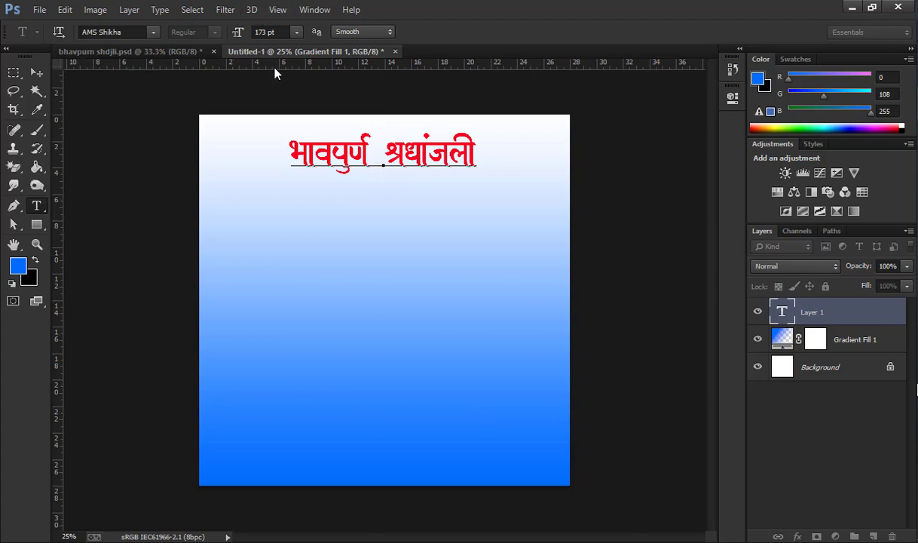
Add a vertical guide at the canvas's horizontal centre.
click(314, 10)
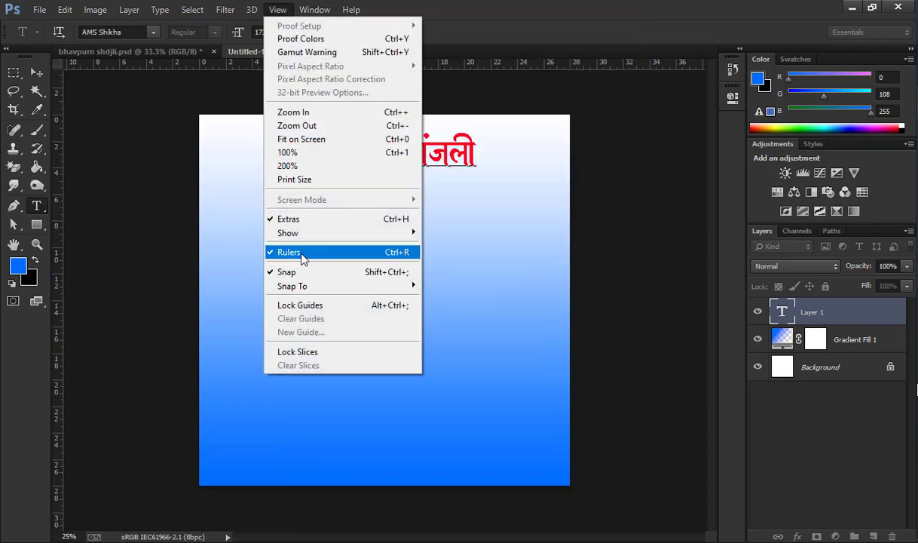
click(56, 226)
drag(57, 215, 385, 250)
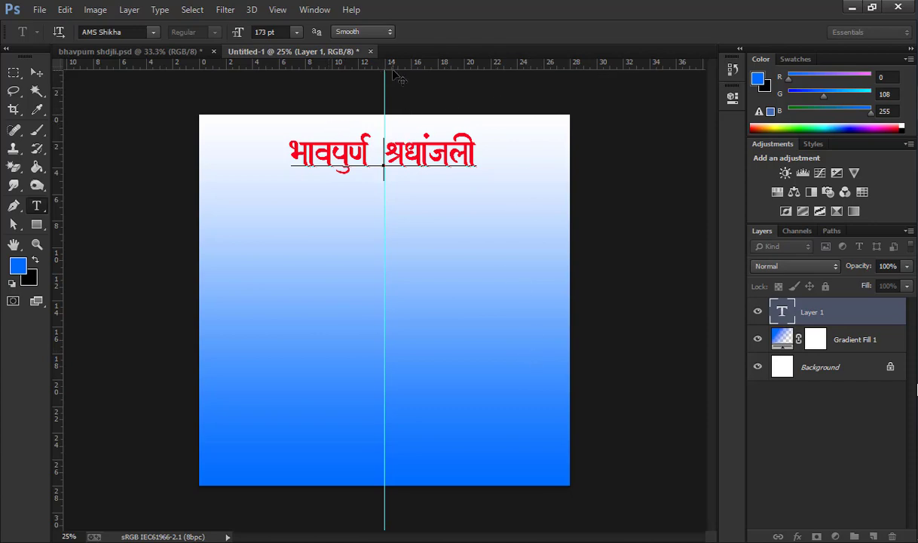
Nudge the heading right and up so it sits centred at the top, and commit it.
key(ctrl+plus)
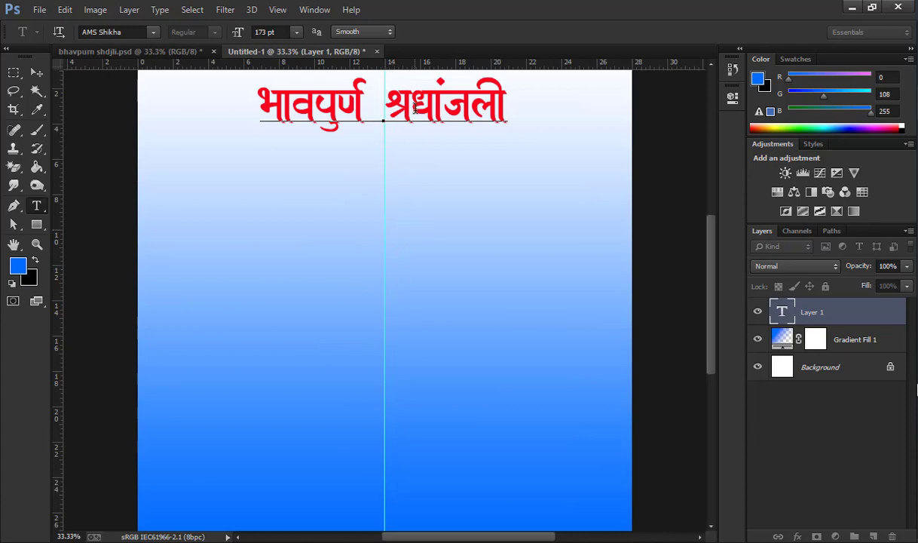
mouse_move(439, 195)
mouse_down()
mouse_move(450, 196)
mouse_move(458, 220)
mouse_up()
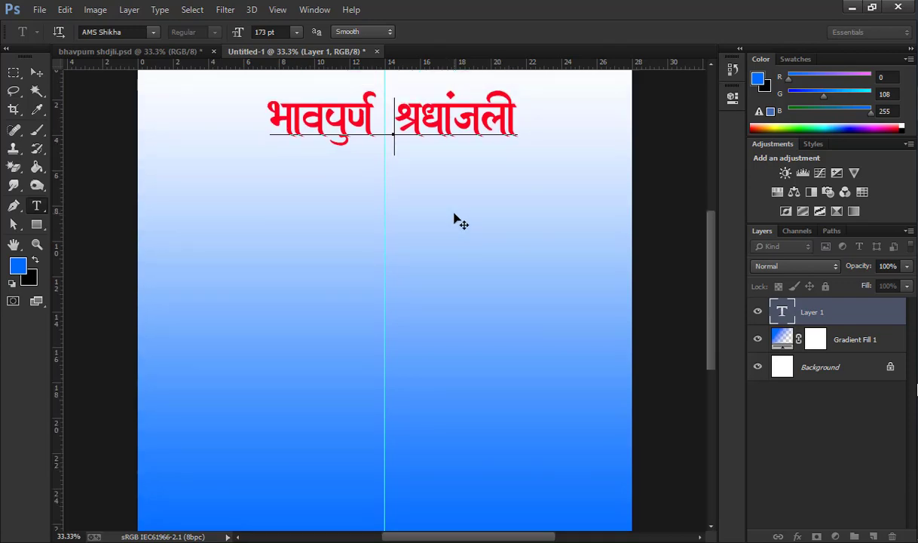
key(ctrl+minus)
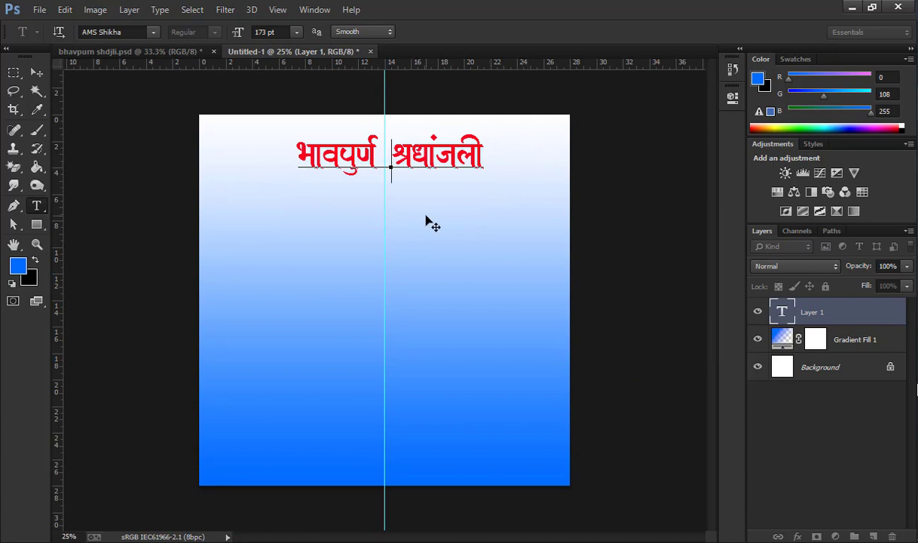
drag(426, 221, 425, 205)
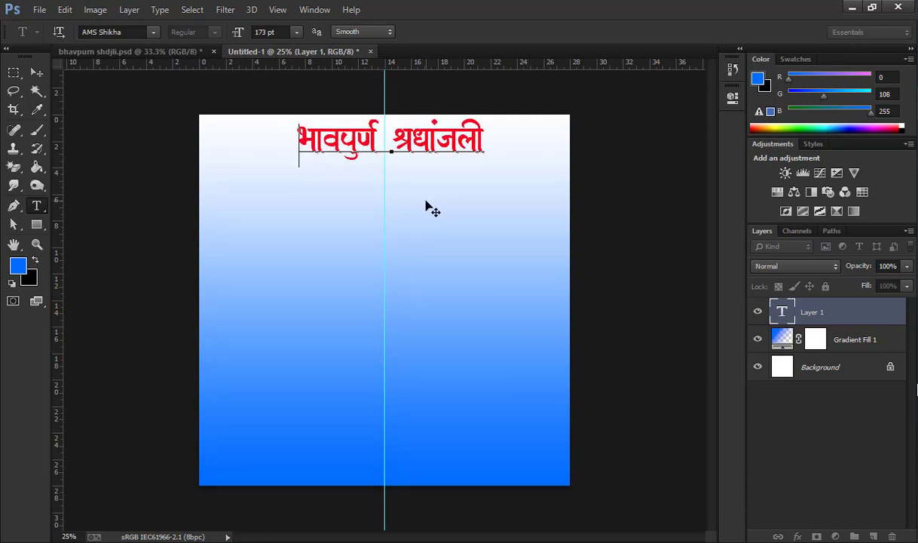
key(ctrl+Return)
click(405, 218)
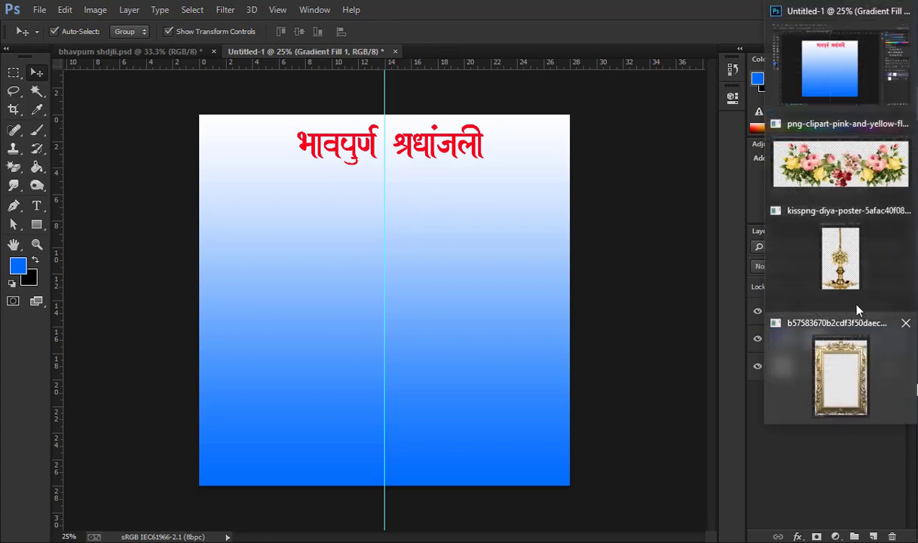
Bring the hanging lamp image into the poster at the top right.
click(821, 271)
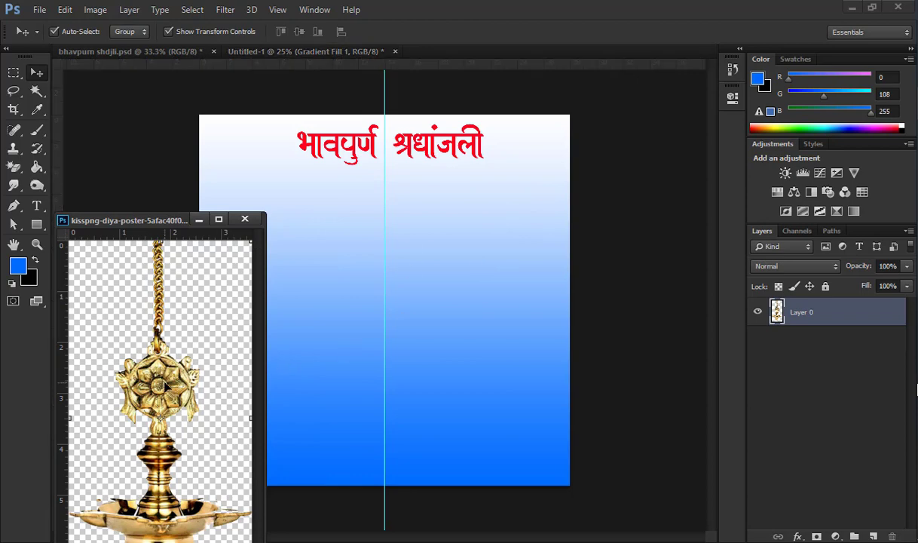
drag(165, 384, 469, 207)
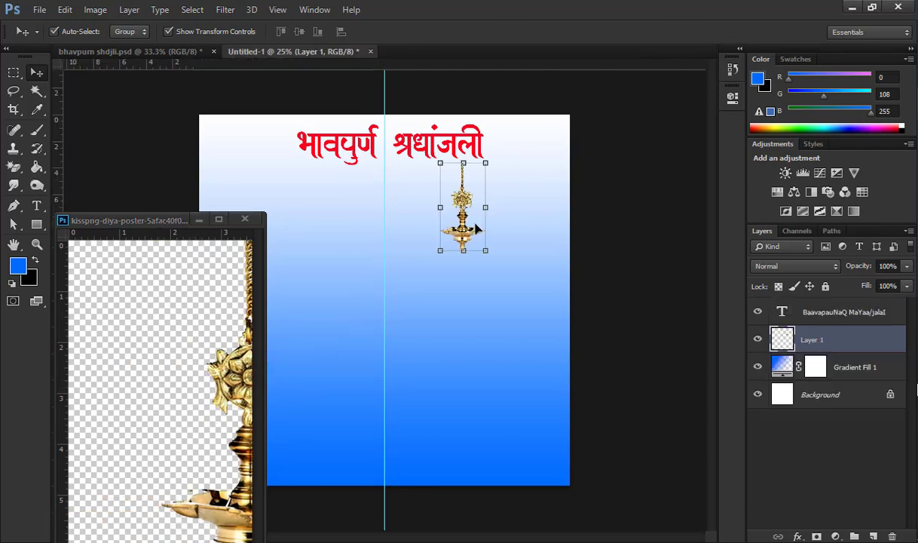
mouse_move(464, 237)
mouse_down()
mouse_move(553, 224)
mouse_move(536, 191)
mouse_up()
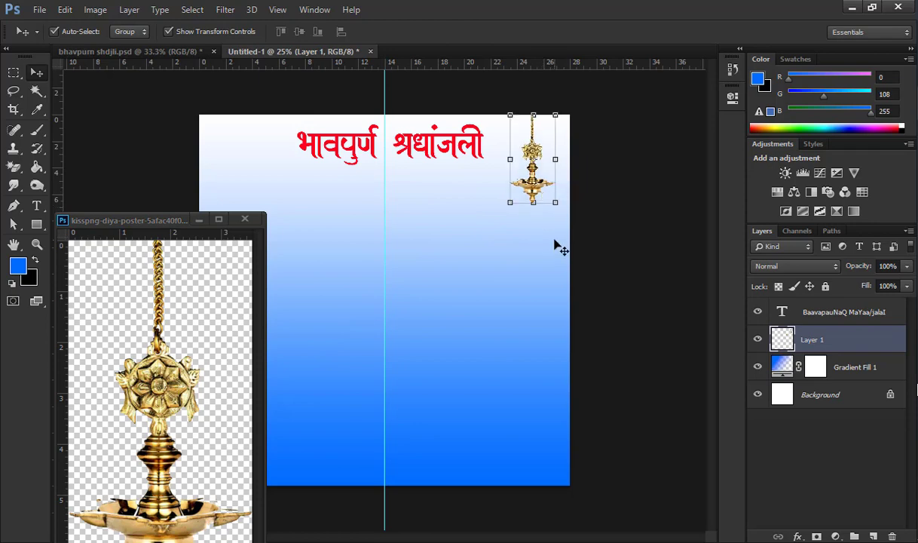
click(511, 201)
click(219, 53)
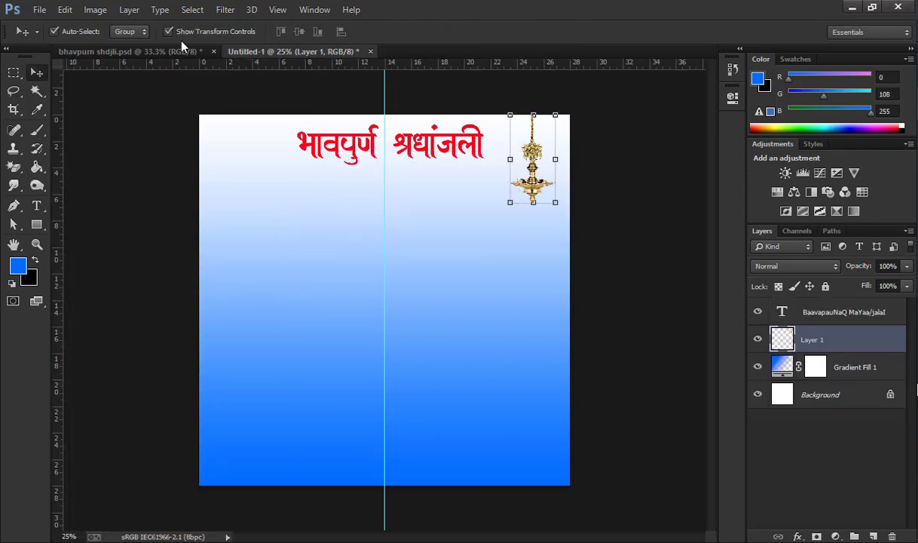
Scale the lamp to 131% and lower it slightly.
key(ctrl+t)
click(220, 32)
text(131)
key(Return)
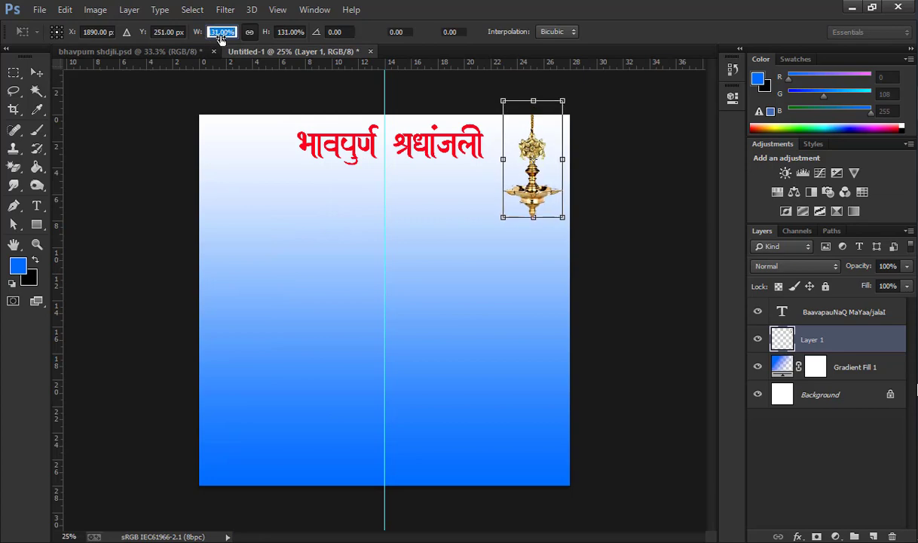
drag(549, 193, 548, 207)
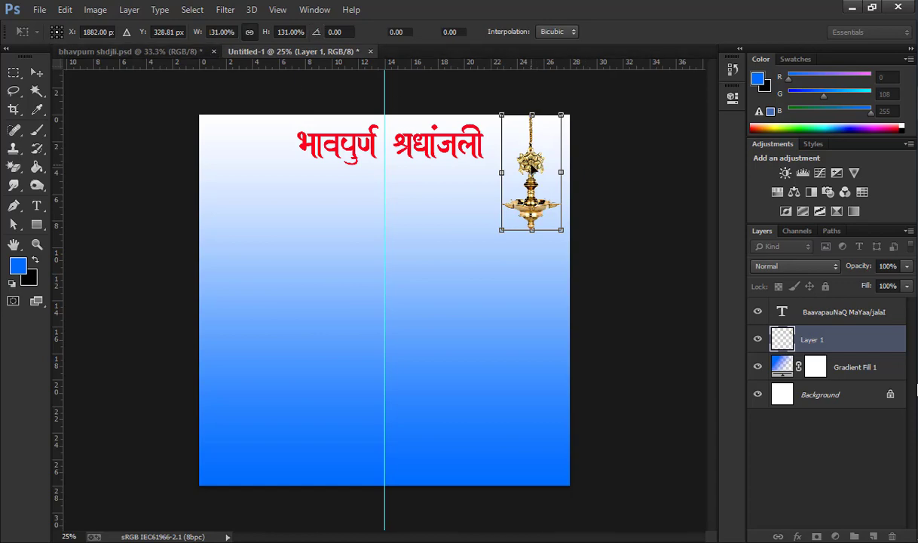
key(Return)
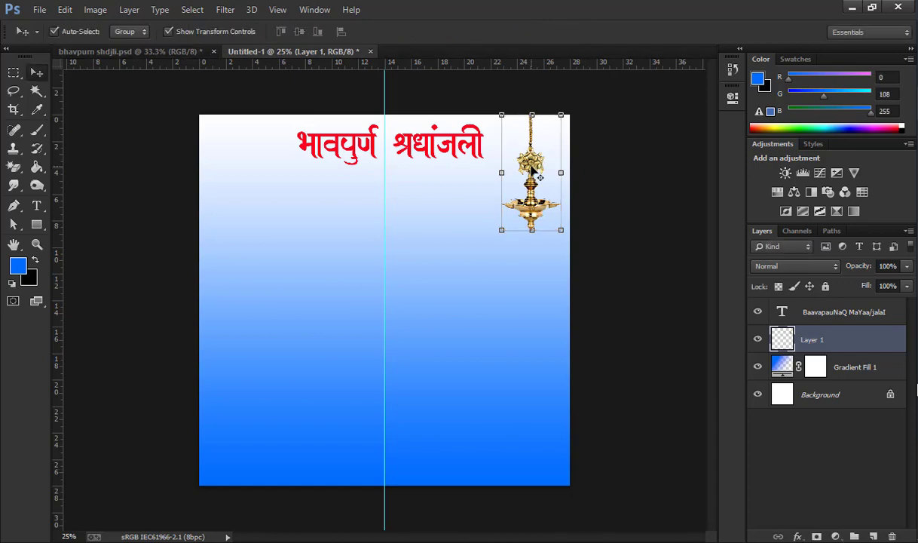
Duplicate the lamp and place the copy at the poster's top left.
key(ctrl+j)
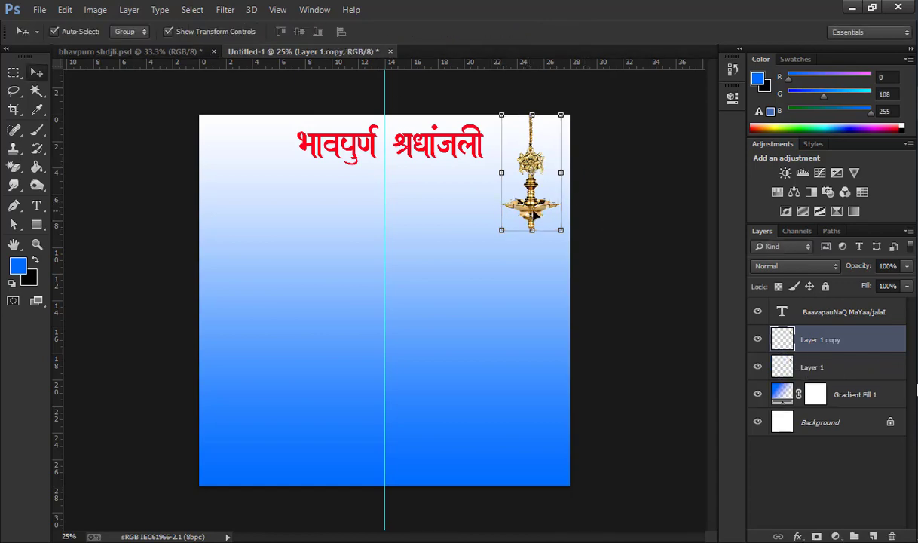
drag(532, 215, 258, 216)
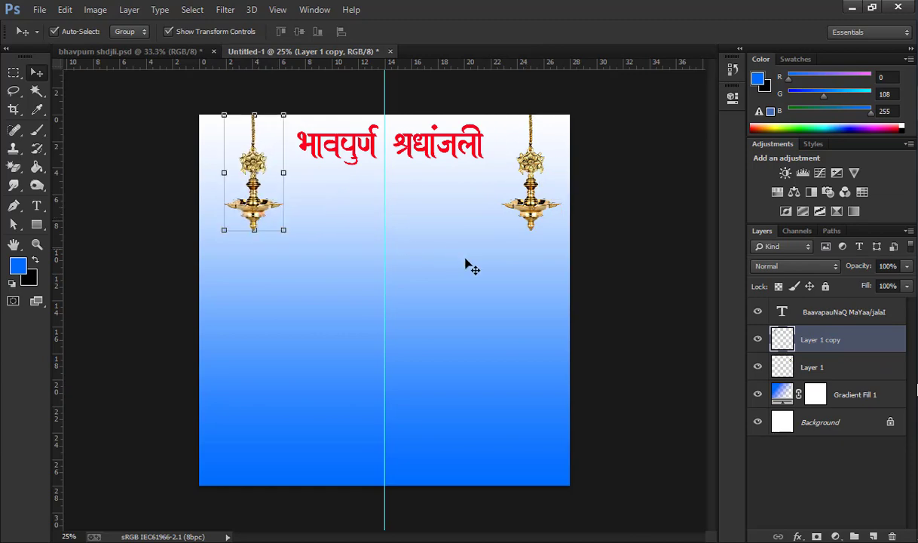
click(489, 302)
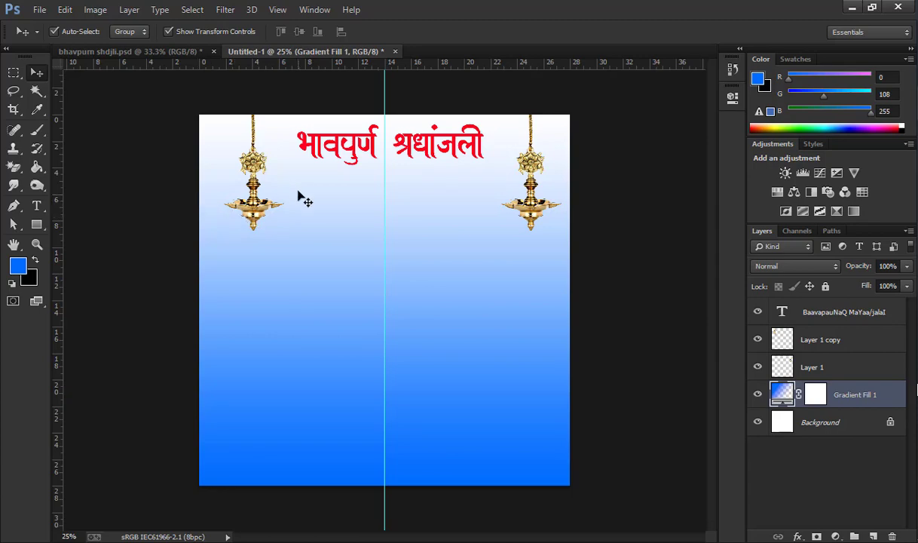
click(252, 212)
drag(252, 212, 243, 212)
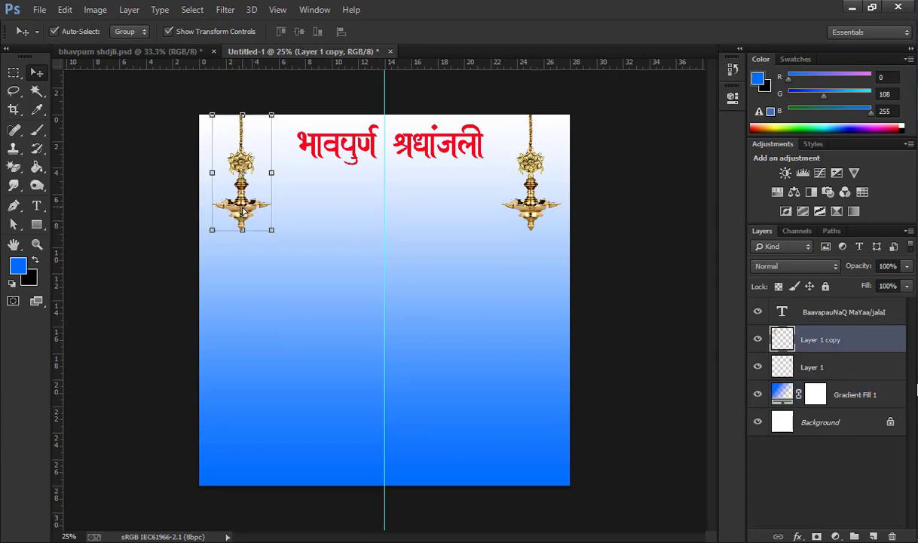
Flip the left lamp (Layer 1 copy) horizontally so it faces the right lamp.
key(ctrl+t)
right_click(214, 116)
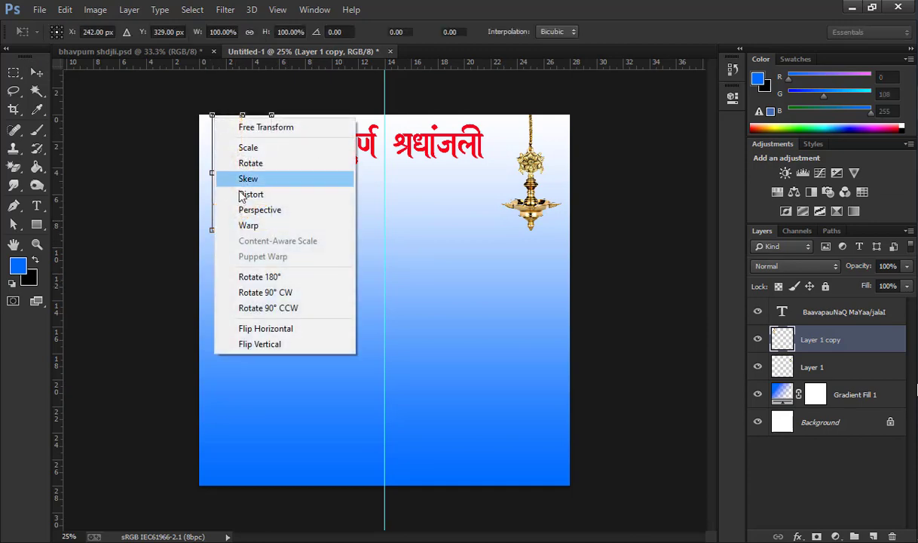
click(259, 333)
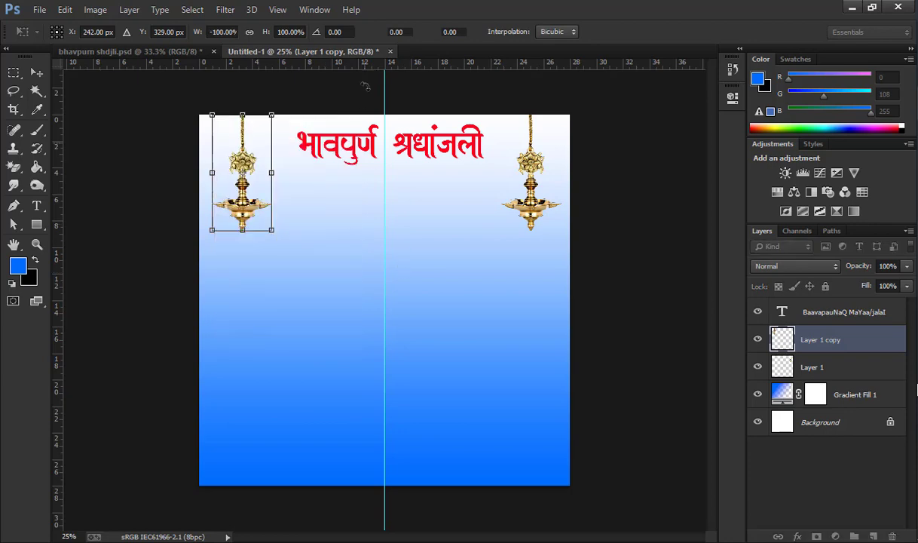
key(Return)
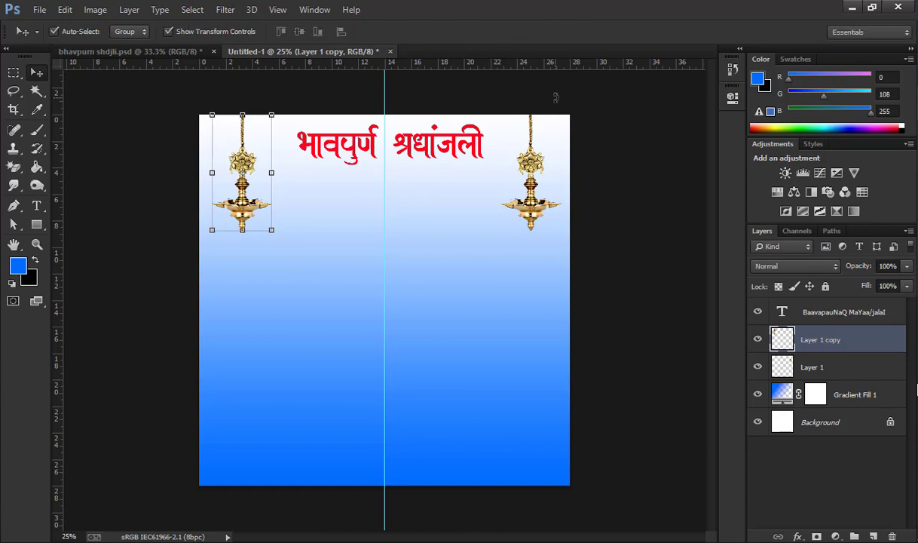
click(392, 353)
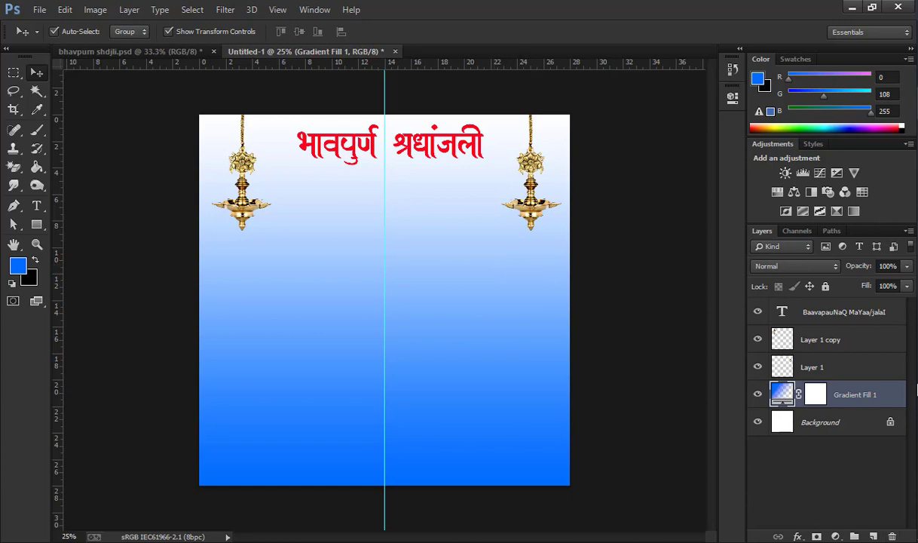
Bring the ornate gold frame into the poster and close the frame image without saving.
double_click(825, 271)
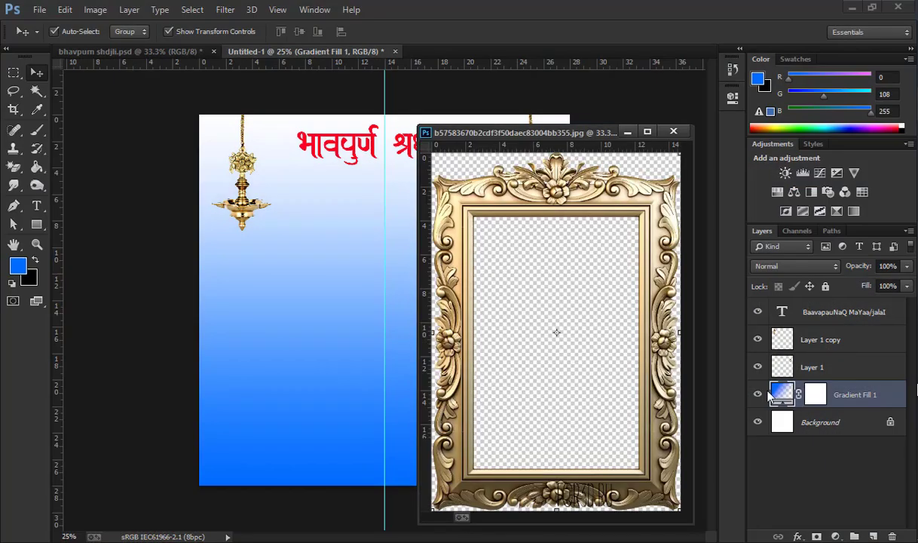
drag(512, 212, 348, 229)
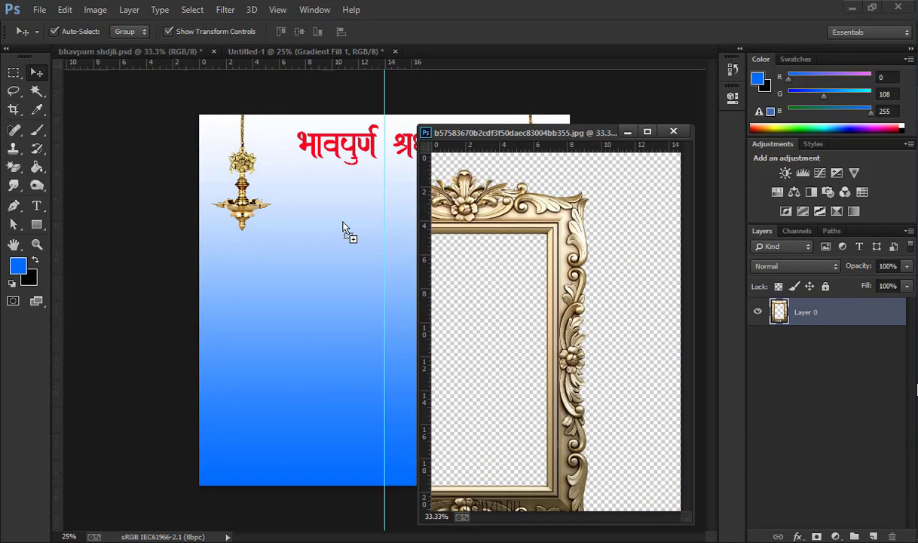
click(673, 132)
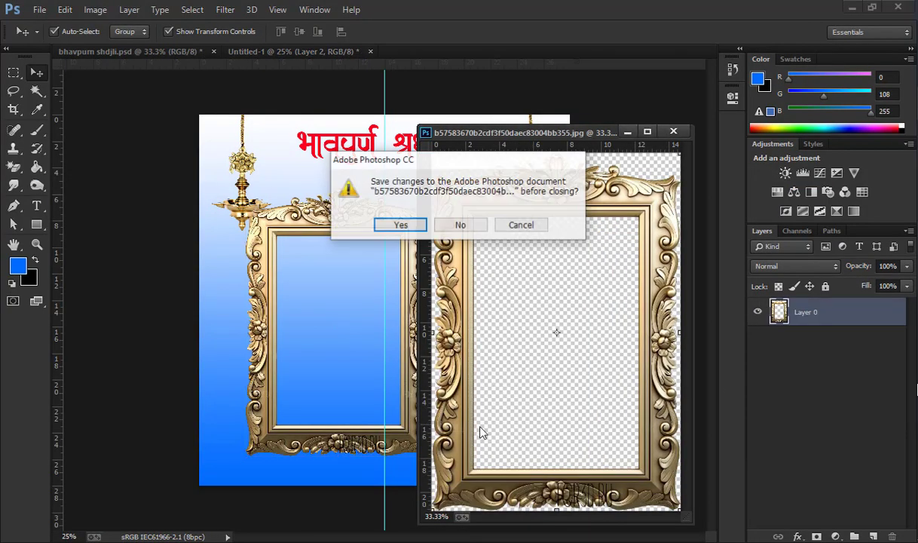
key(Escape)
click(294, 51)
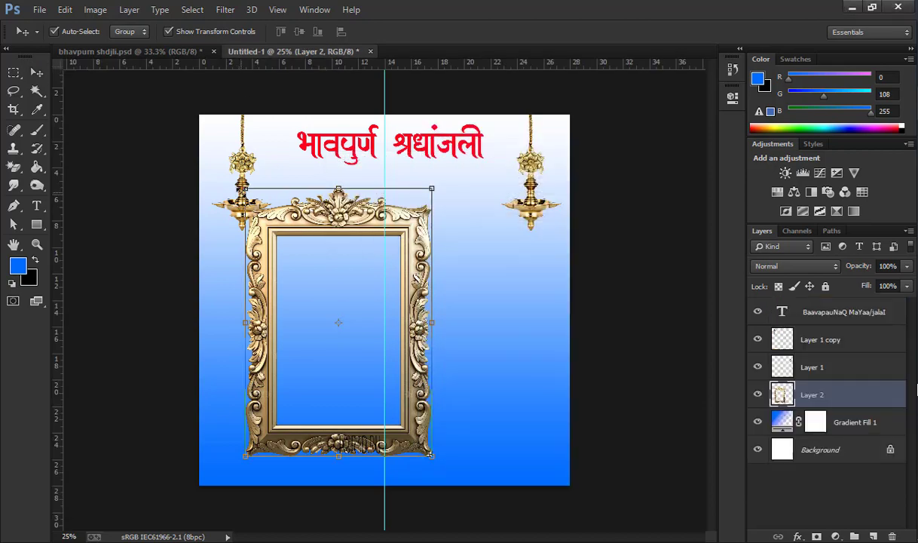
Scale the frame to 48% and position it just below the heading.
key(ctrl+t)
drag(202, 34, 181, 34)
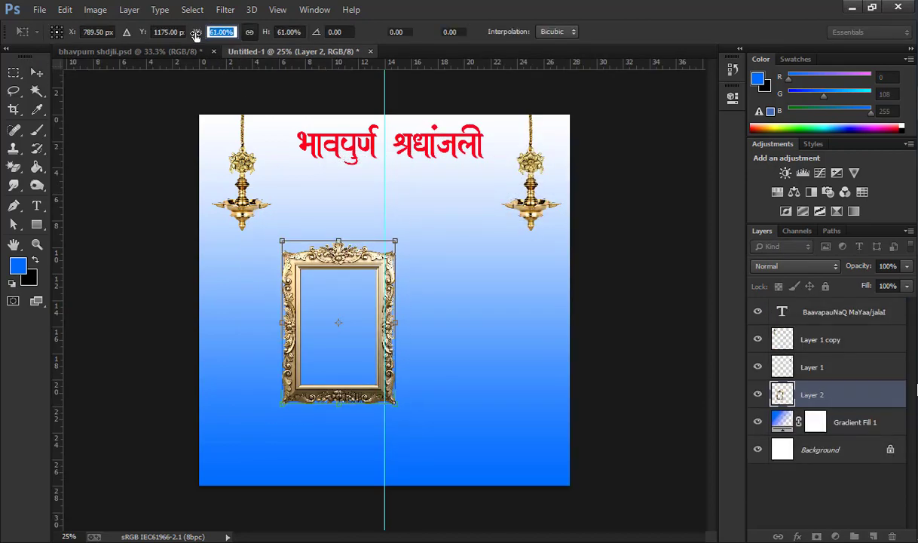
drag(377, 321, 406, 246)
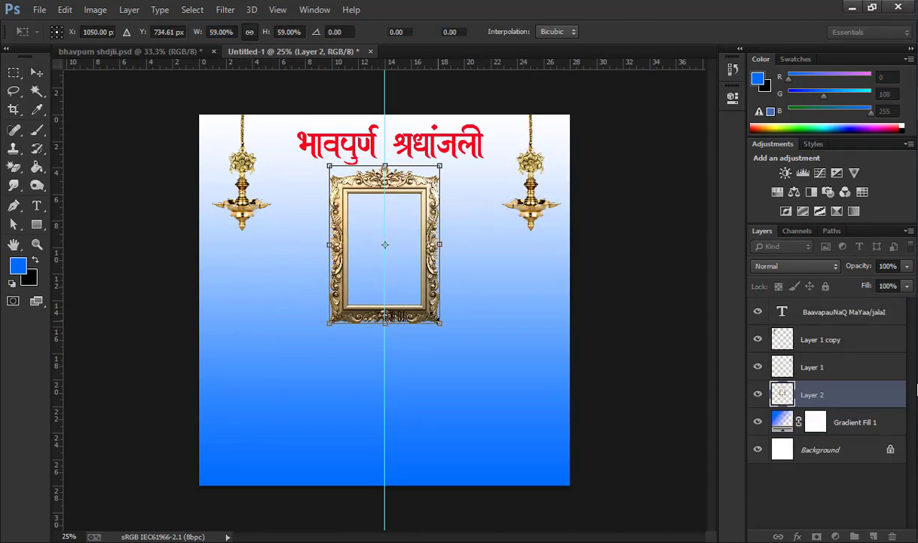
drag(266, 32, 246, 31)
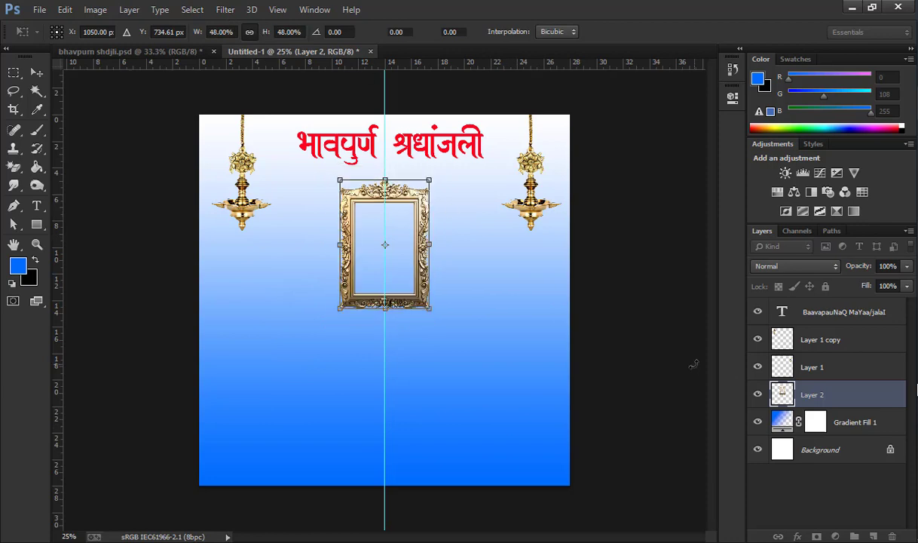
drag(418, 268, 416, 260)
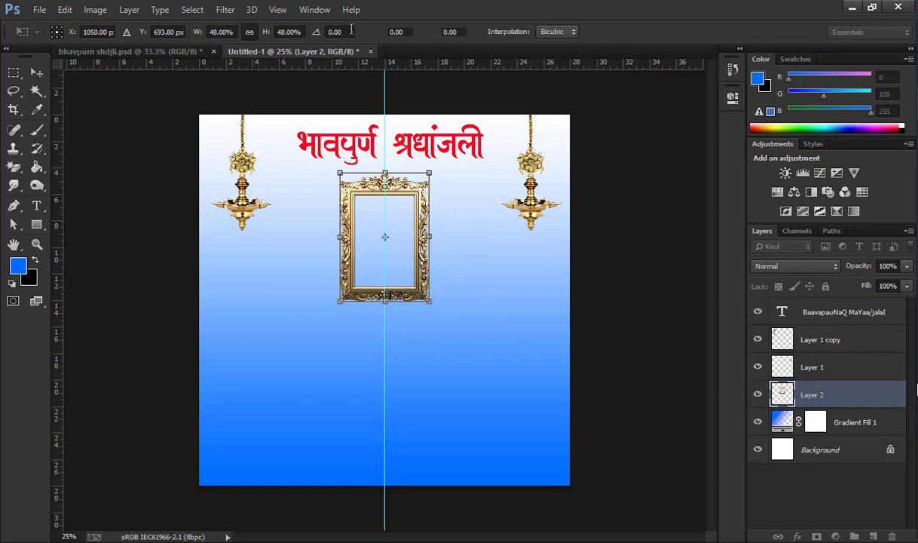
key(Return)
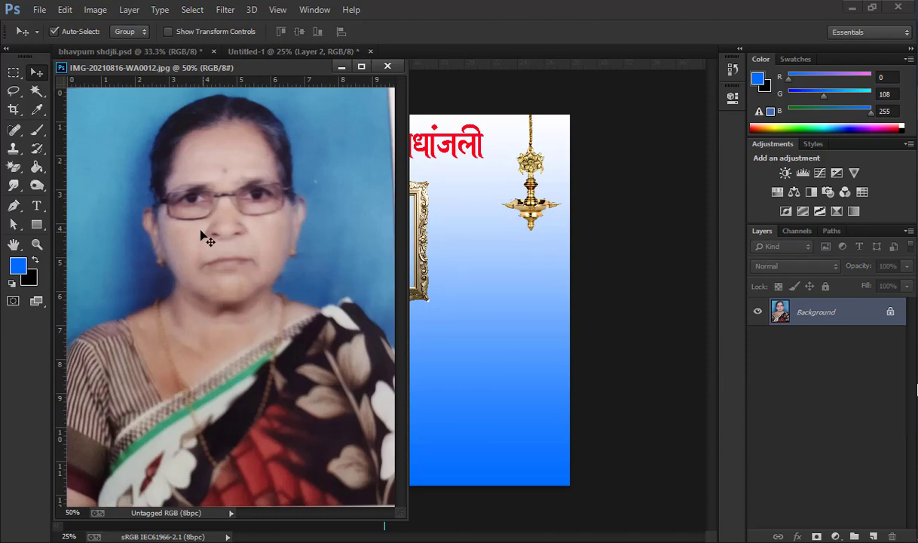
Bring the portrait photo into the poster, shrink it and move it into the gold frame.
mouse_move(236, 247)
mouse_down()
mouse_move(434, 260)
mouse_move(357, 276)
mouse_move(289, 272)
mouse_up()
click(388, 68)
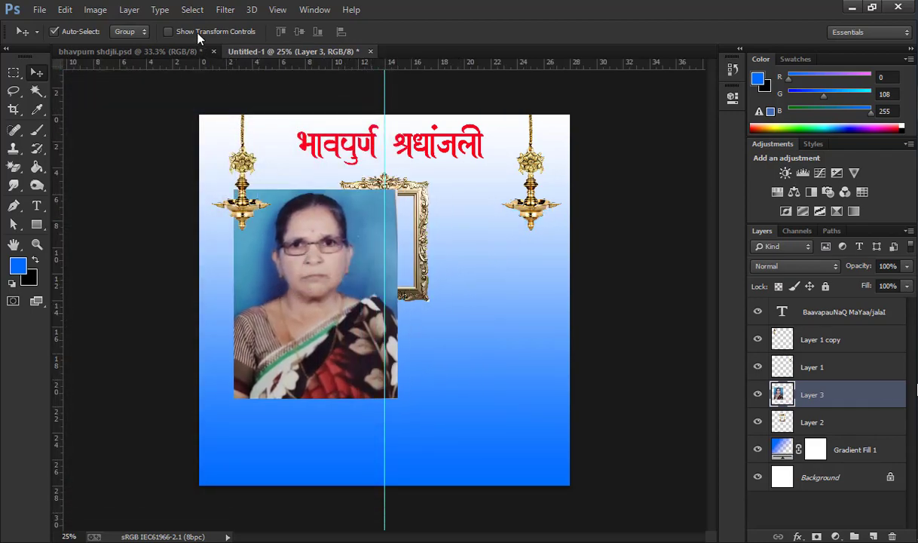
click(169, 31)
key(ctrl+t)
click(226, 32)
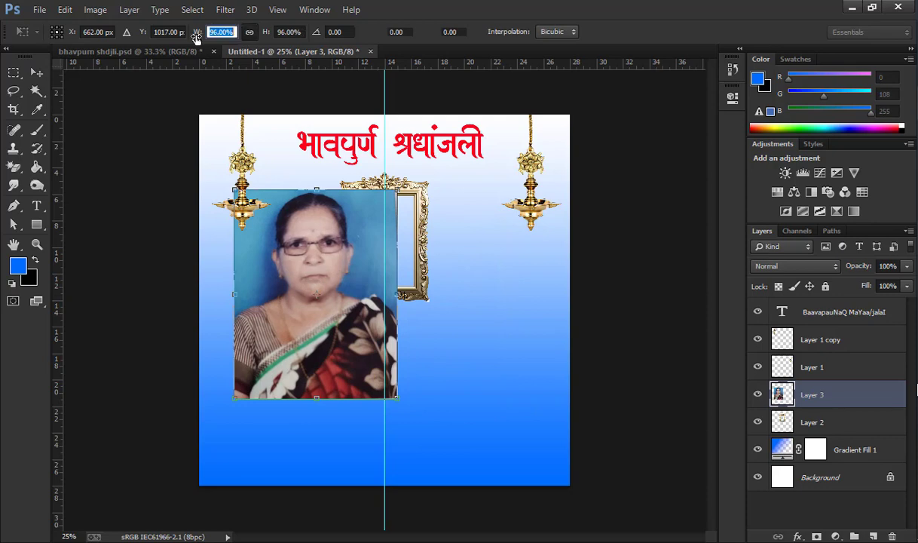
text(88)
key(Return)
drag(191, 39, 175, 39)
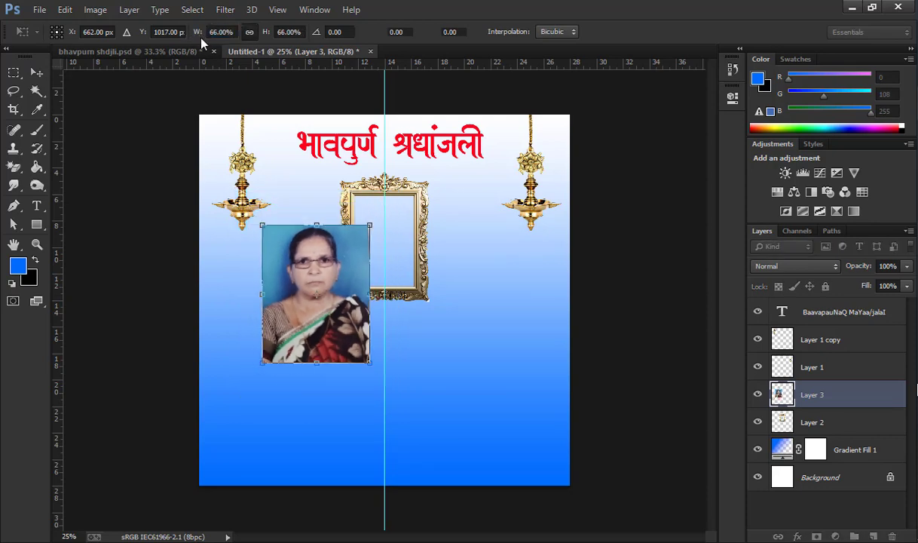
drag(339, 305, 411, 260)
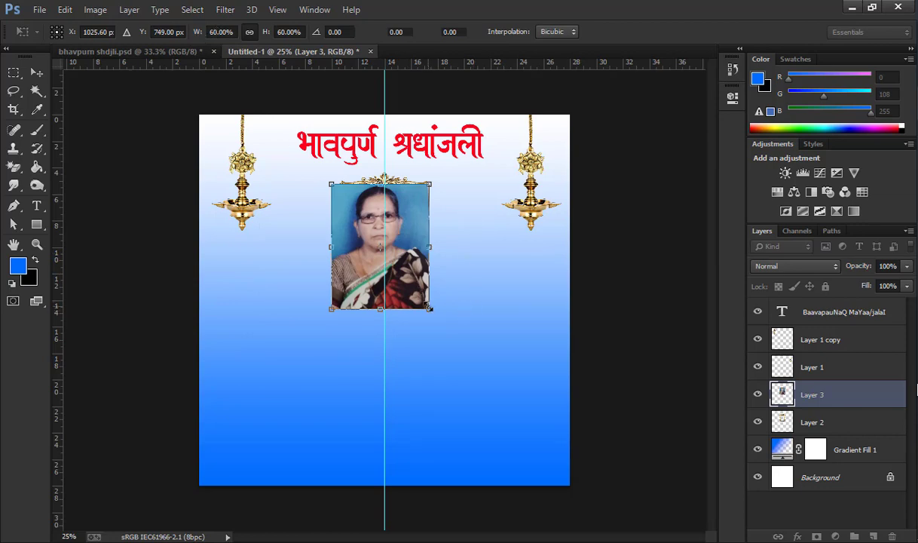
drag(429, 308, 415, 275)
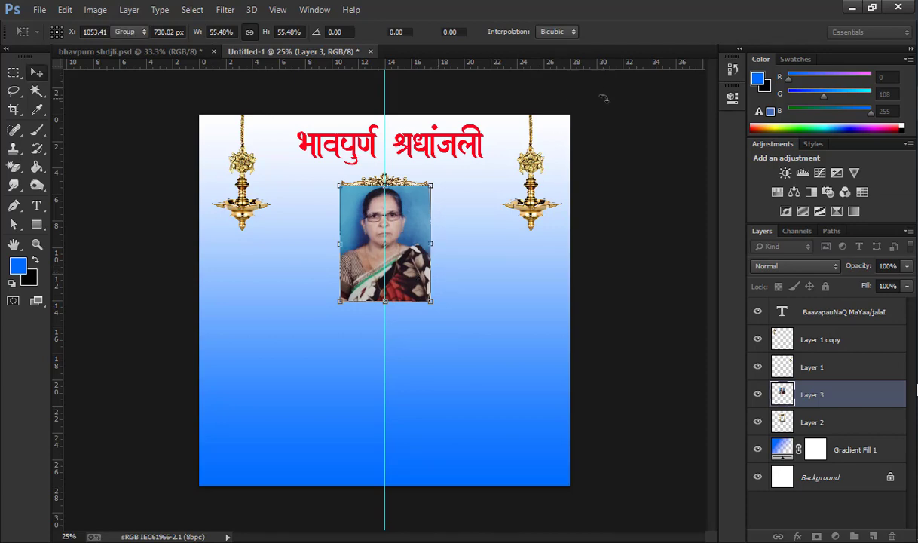
key(Return)
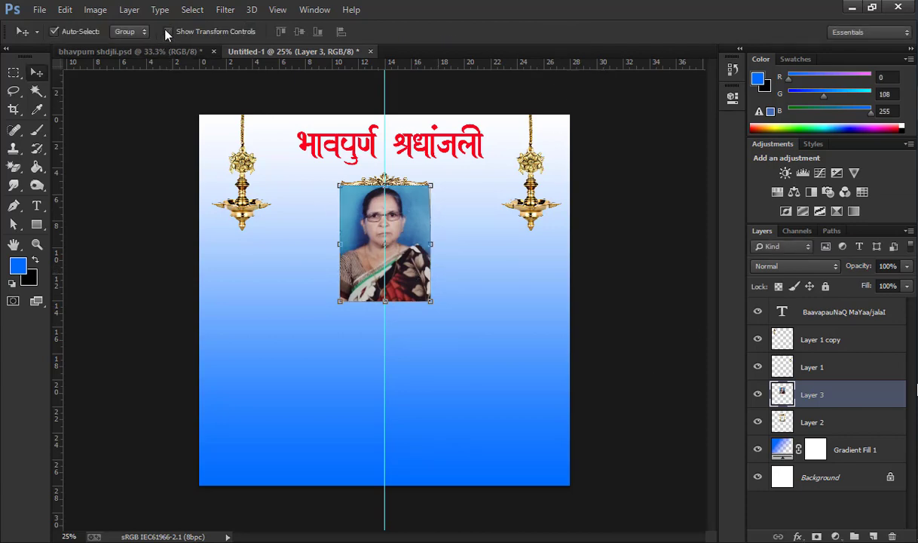
Move the portrait layer beneath the frame and scale the framed photo down slightly.
click(167, 31)
drag(822, 397, 828, 424)
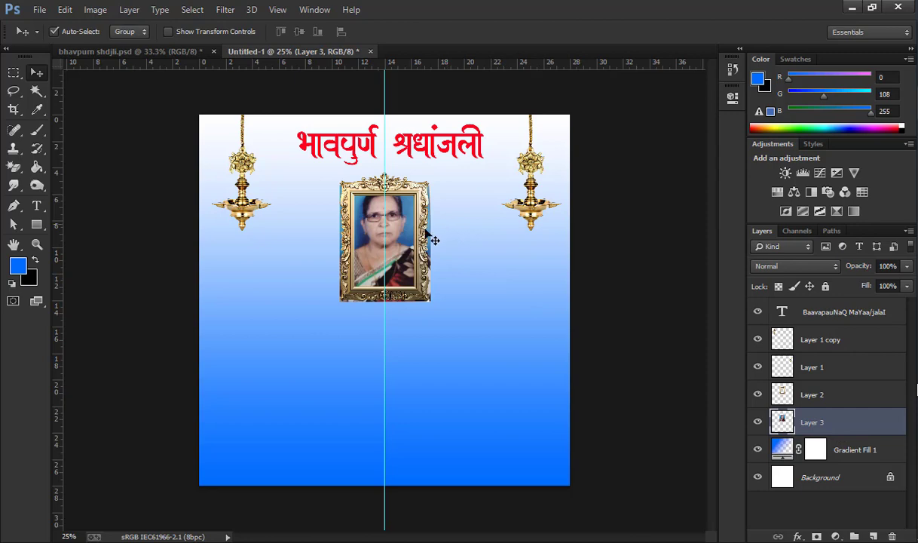
drag(402, 239, 404, 246)
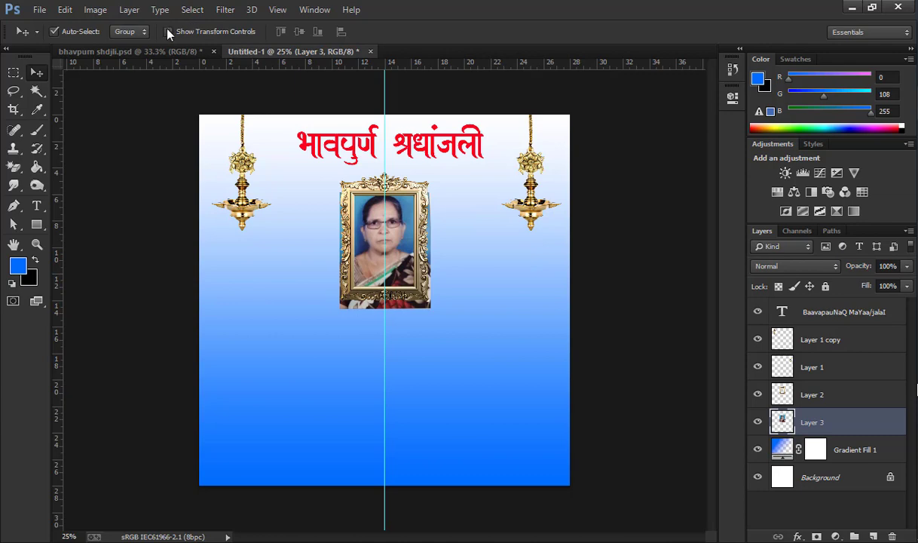
key(ctrl+t)
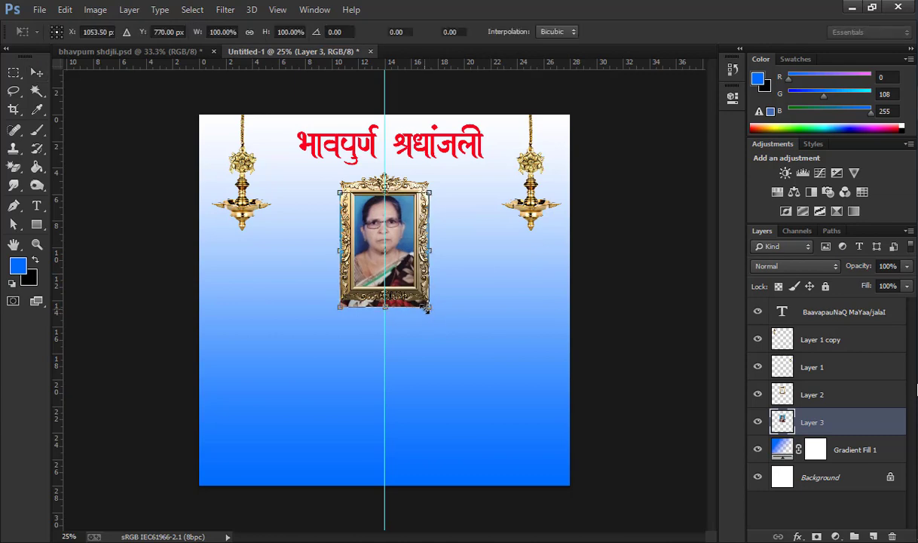
drag(427, 308, 424, 302)
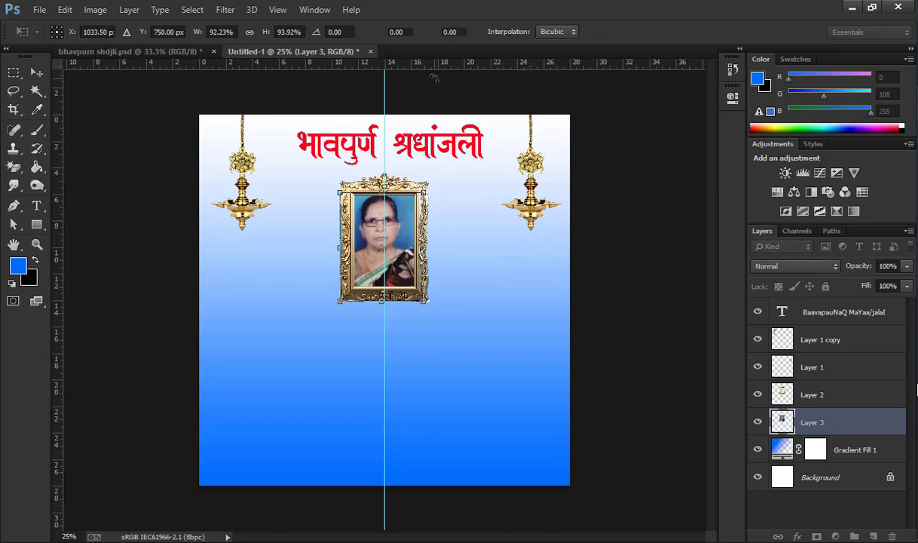
key(Return)
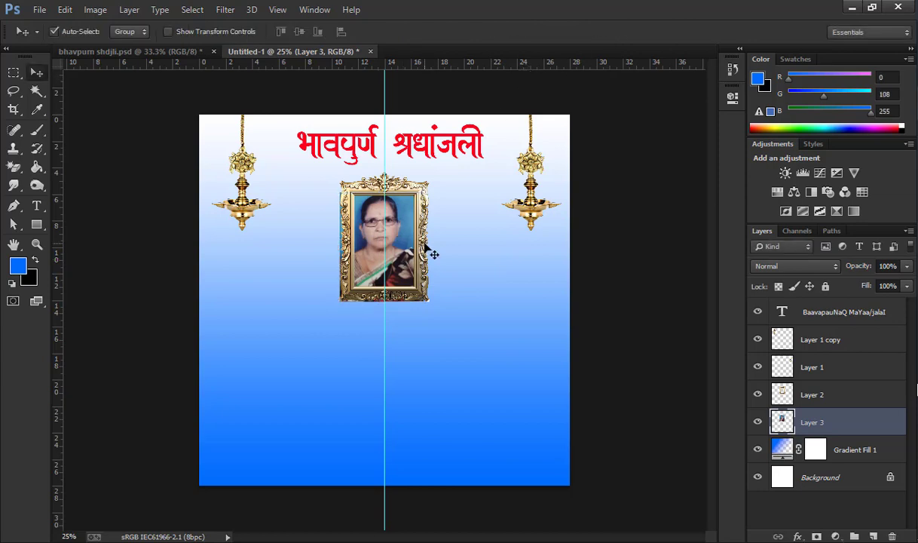
key(ctrl+plus)
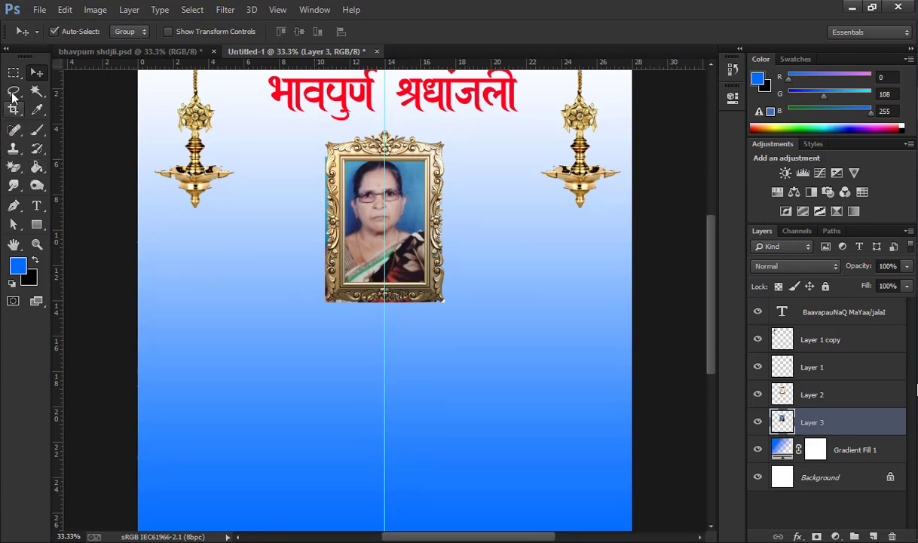
click(13, 73)
drag(288, 137, 335, 327)
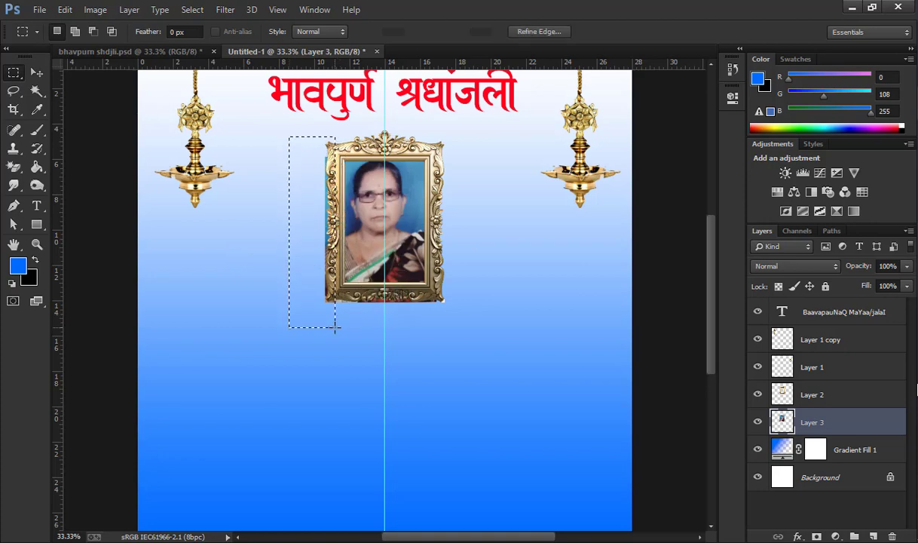
key(ctrl+d)
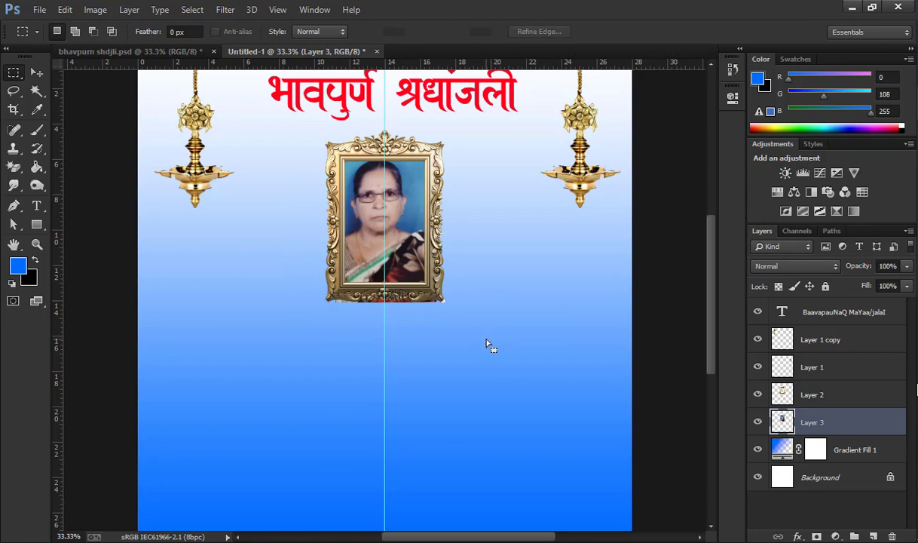
drag(320, 294, 488, 340)
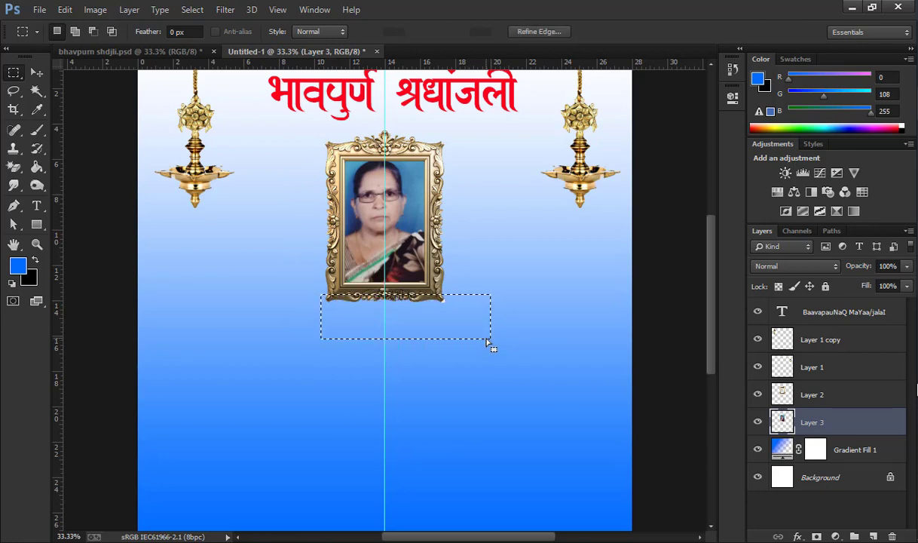
click(423, 107)
drag(431, 119, 458, 149)
drag(552, 282, 573, 341)
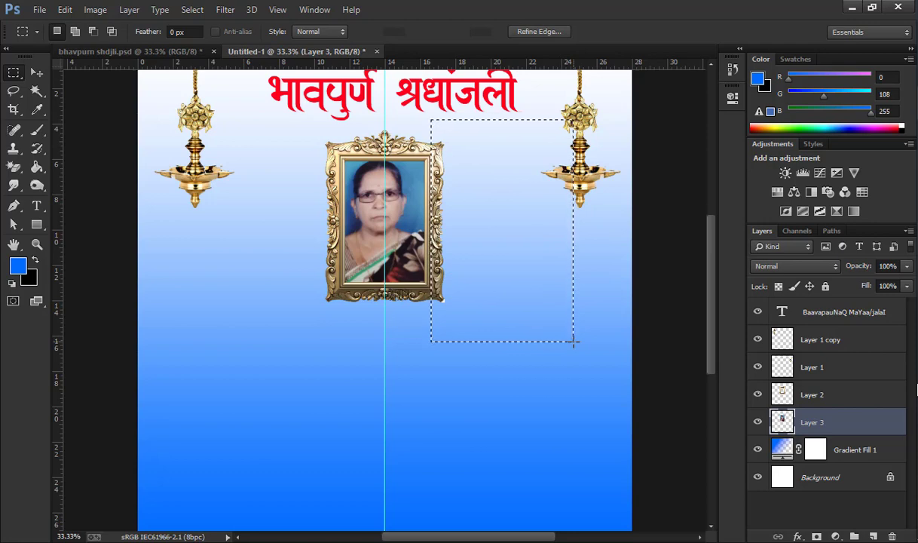
click(543, 357)
scroll(495, 393, up, 3)
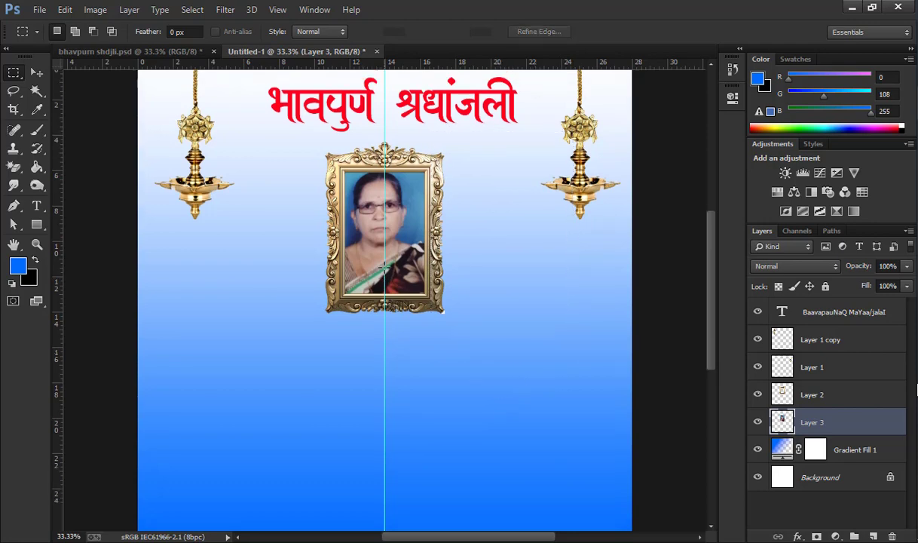
click(37, 71)
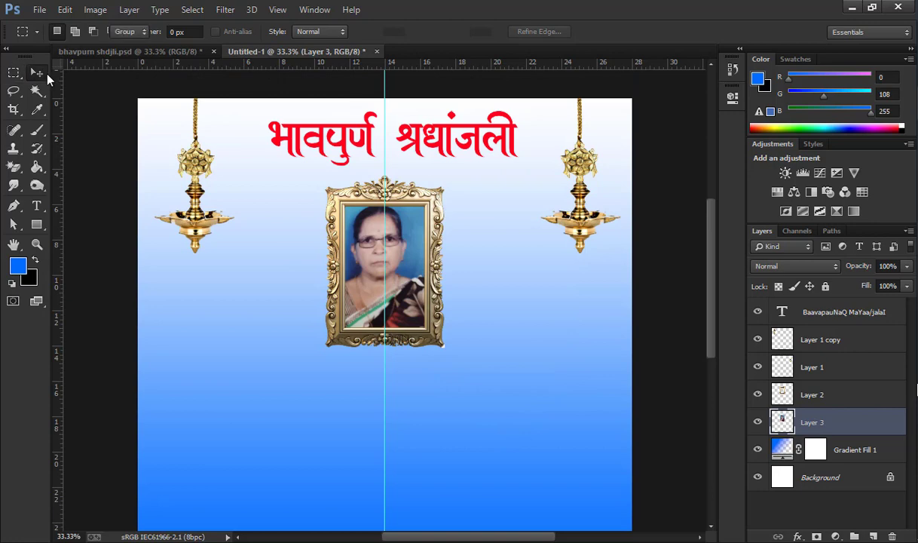
scroll(385, 271, down, 3)
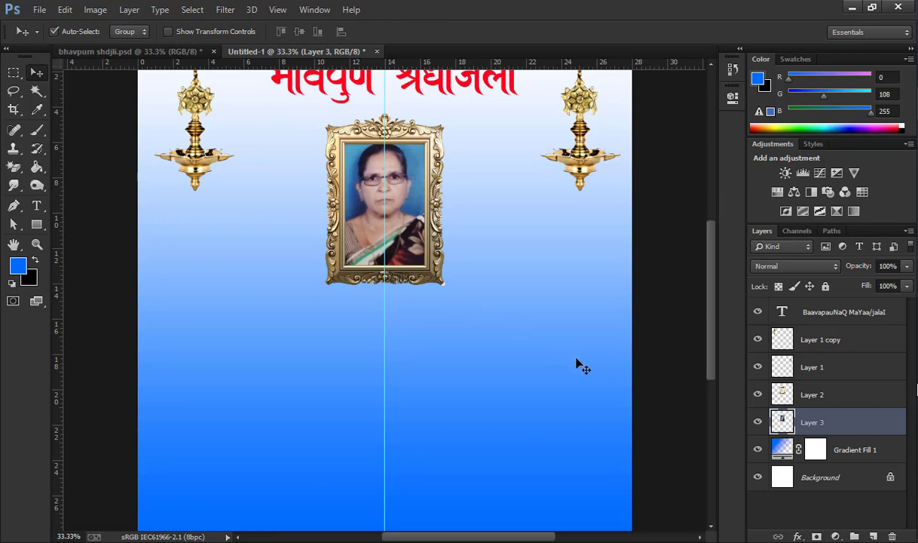
Apply Auto Tone to the portrait photo.
click(91, 12)
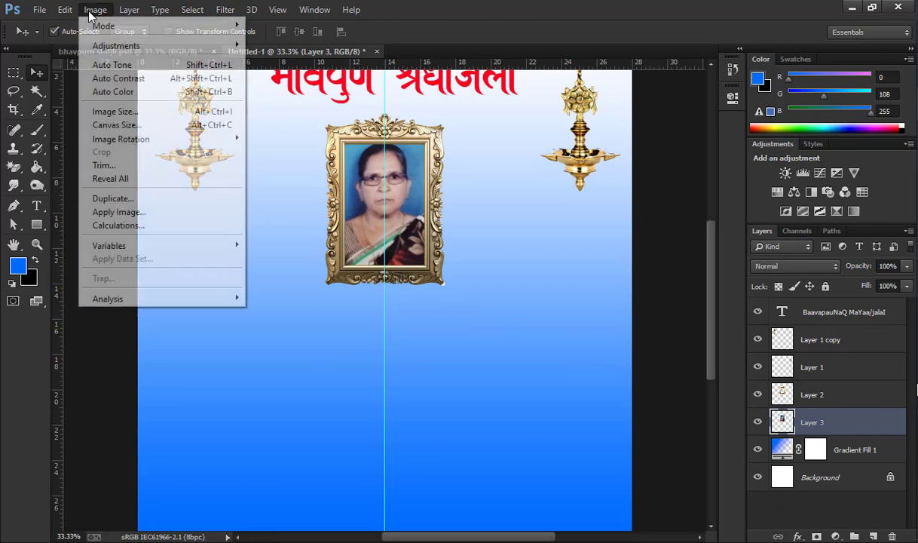
click(122, 66)
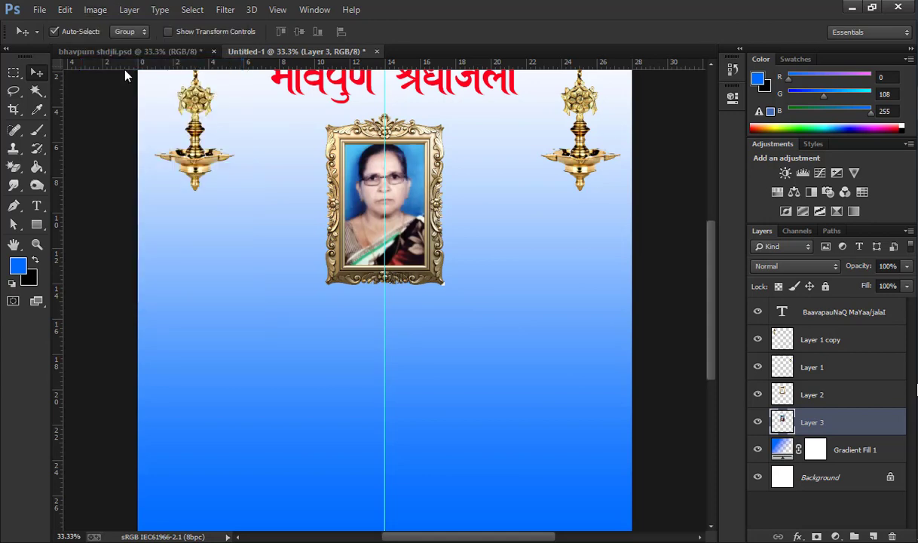
scroll(384, 301, up, 1)
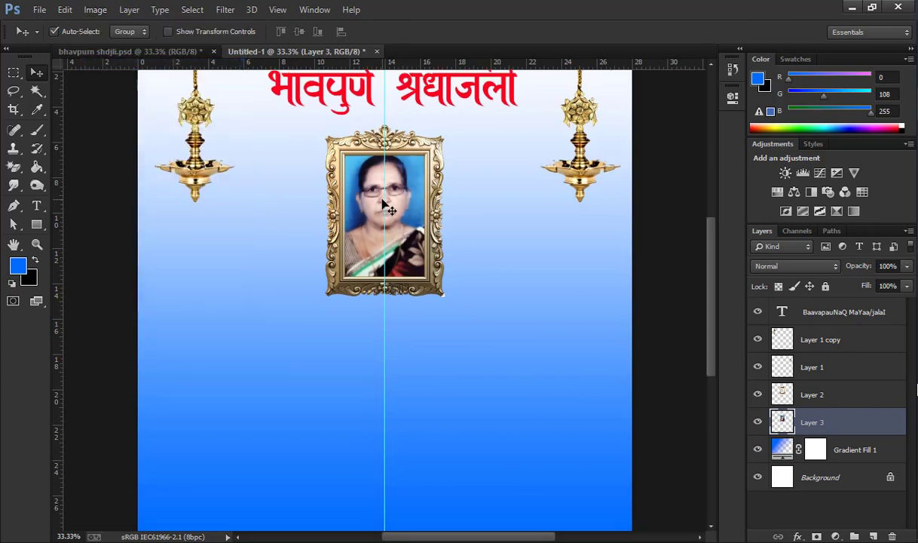
Brighten the portrait's midtones with Levels, setting the midtone to 0.91.
click(97, 9)
mouse_move(116, 46)
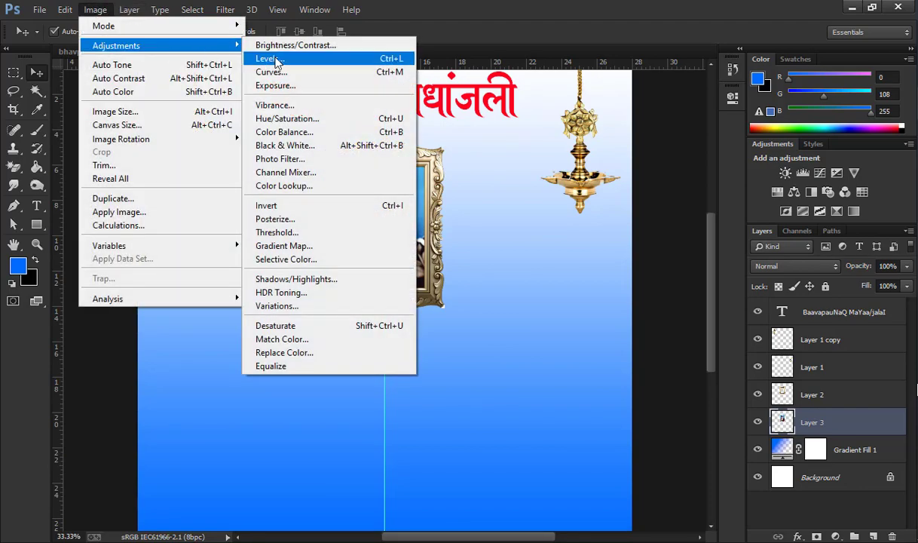
click(267, 59)
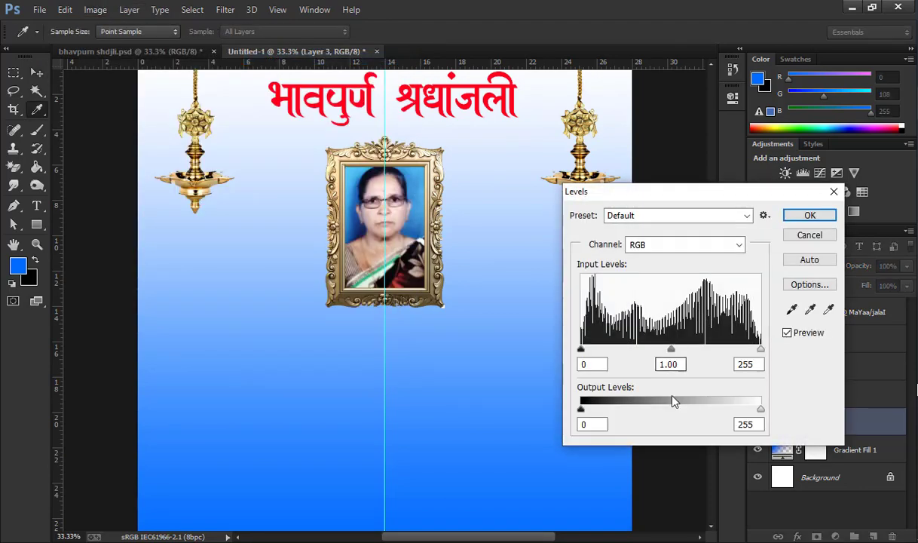
mouse_move(671, 348)
mouse_down()
mouse_move(657, 350)
mouse_move(676, 351)
mouse_up()
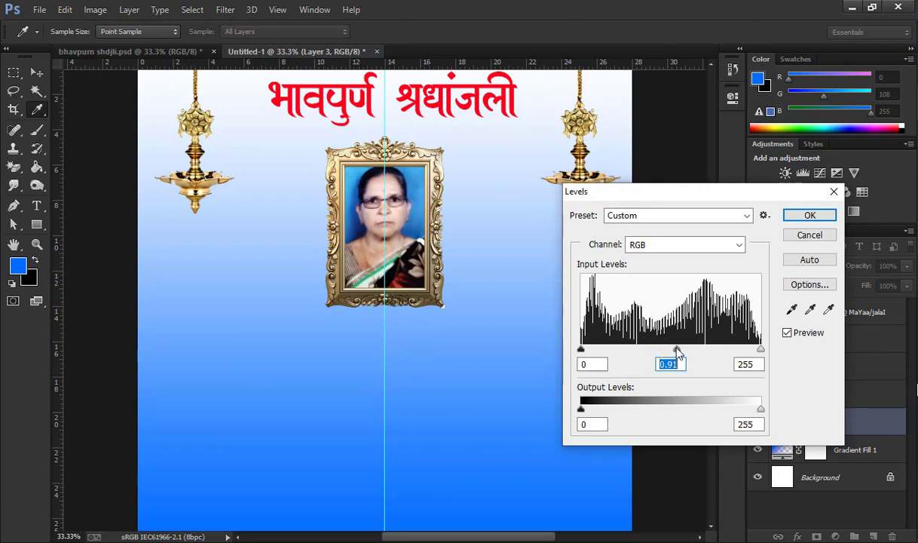
click(809, 217)
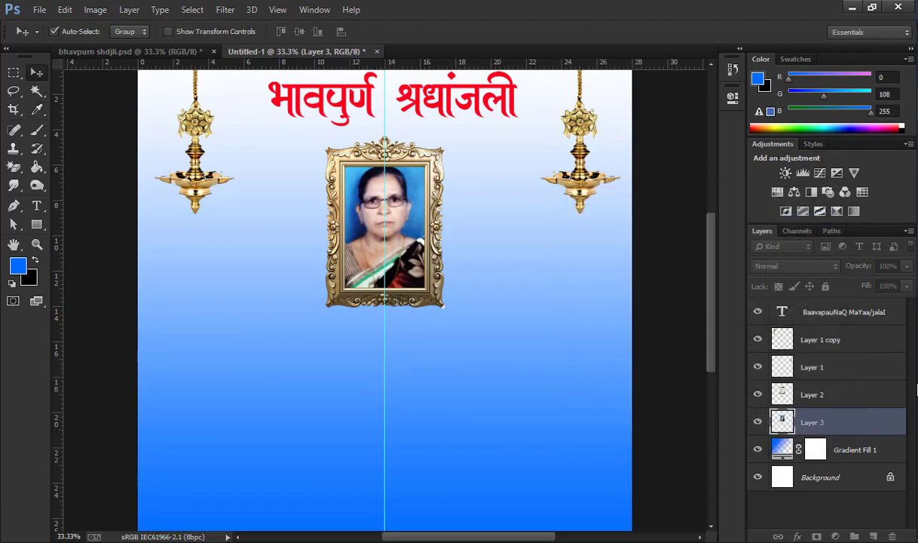
scroll(461, 299, down, 2)
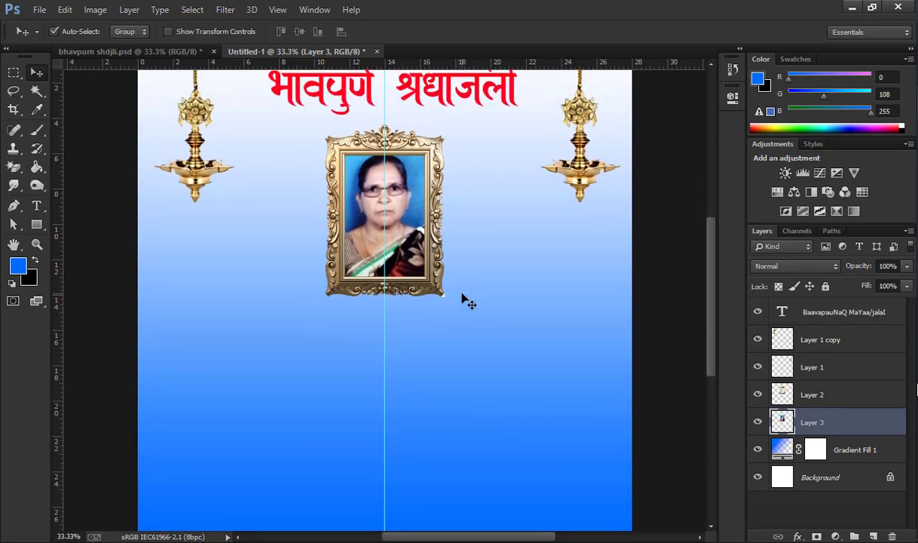
scroll(461, 300, down, 1)
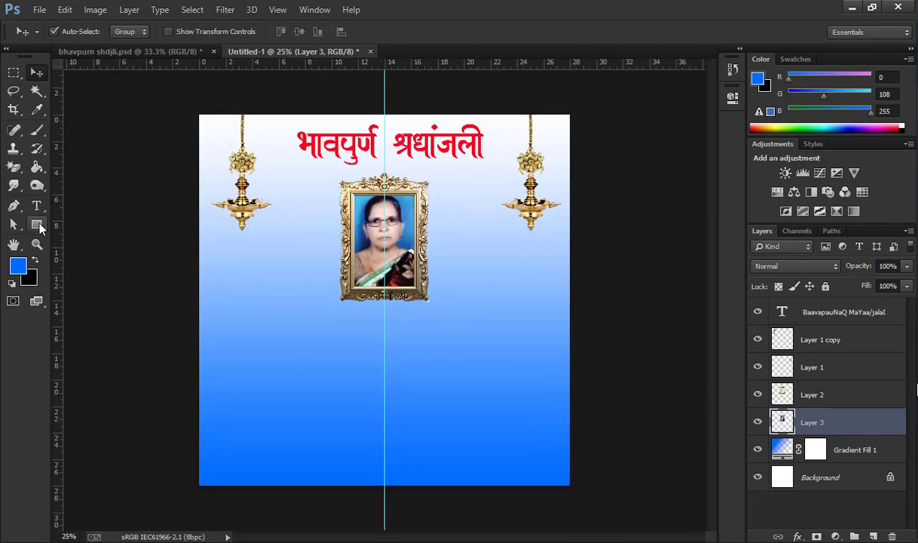
click(37, 225)
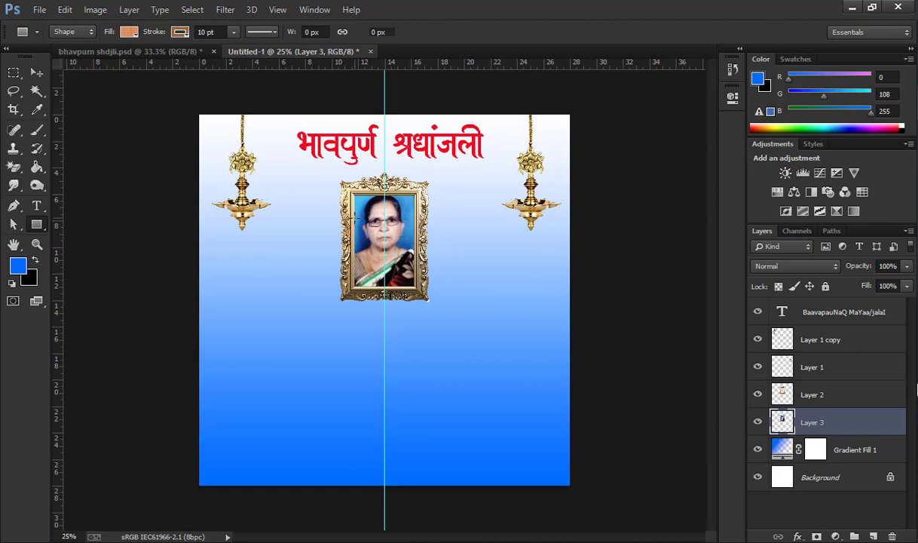
click(154, 50)
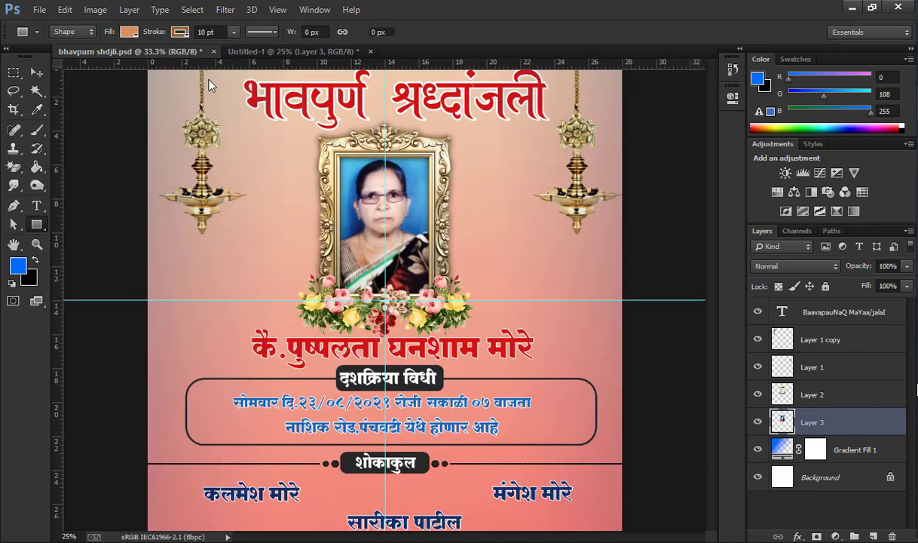
scroll(275, 425, down, 1)
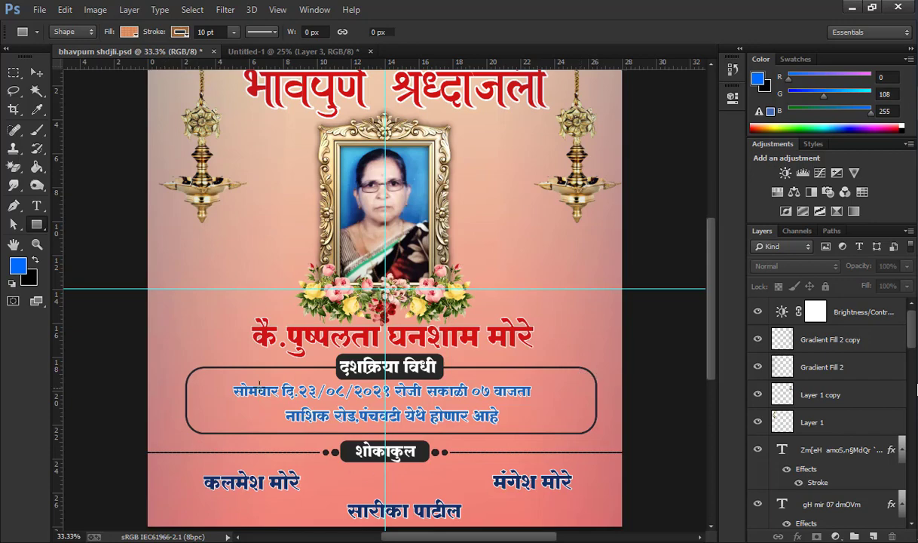
click(238, 52)
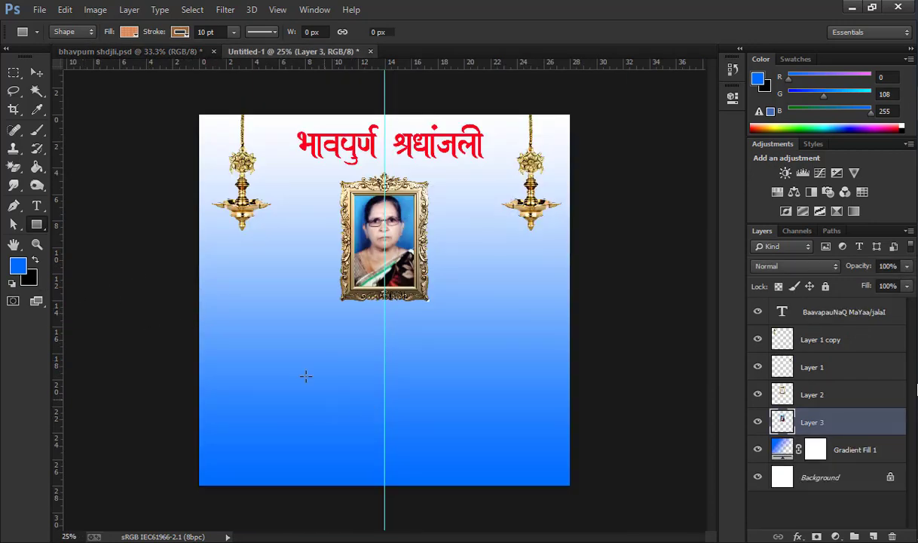
drag(231, 327, 548, 379)
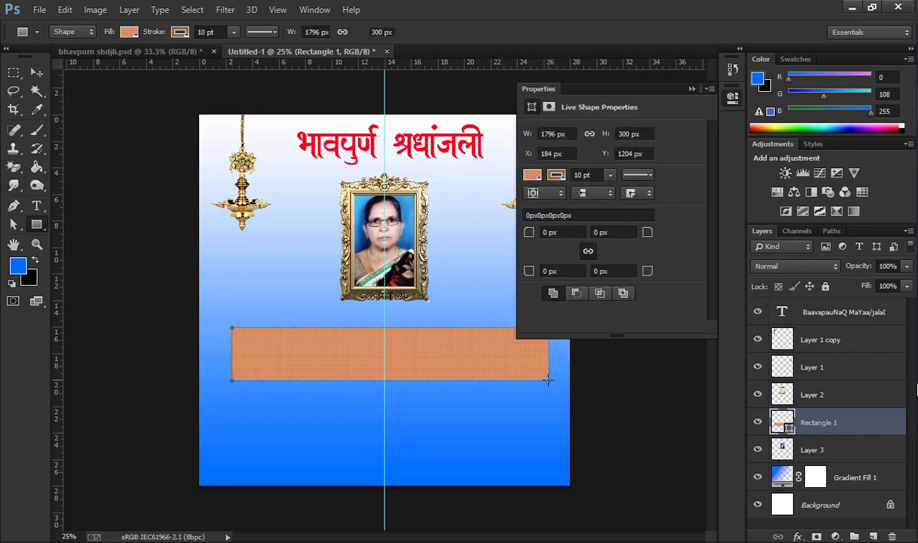
Set Rectangle 1 to no fill with a solid 11.86 pt stroke.
click(533, 175)
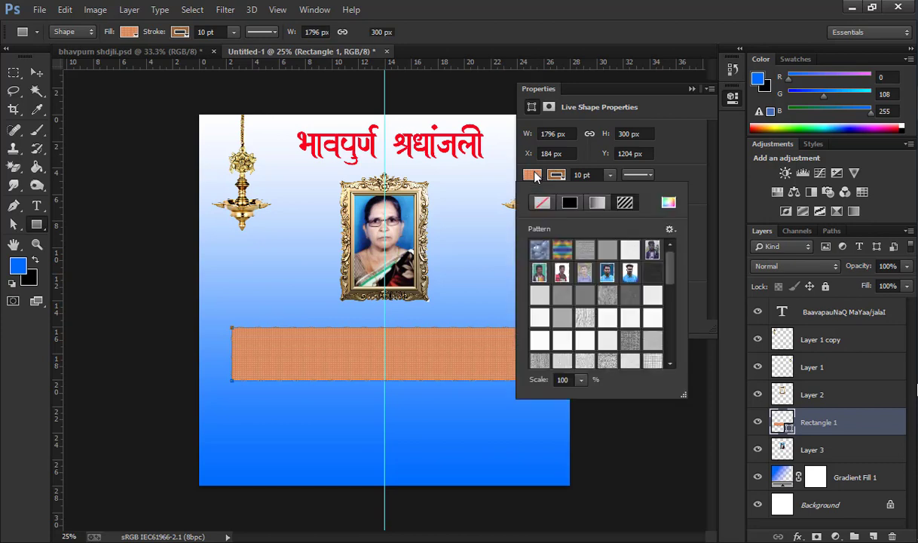
click(569, 202)
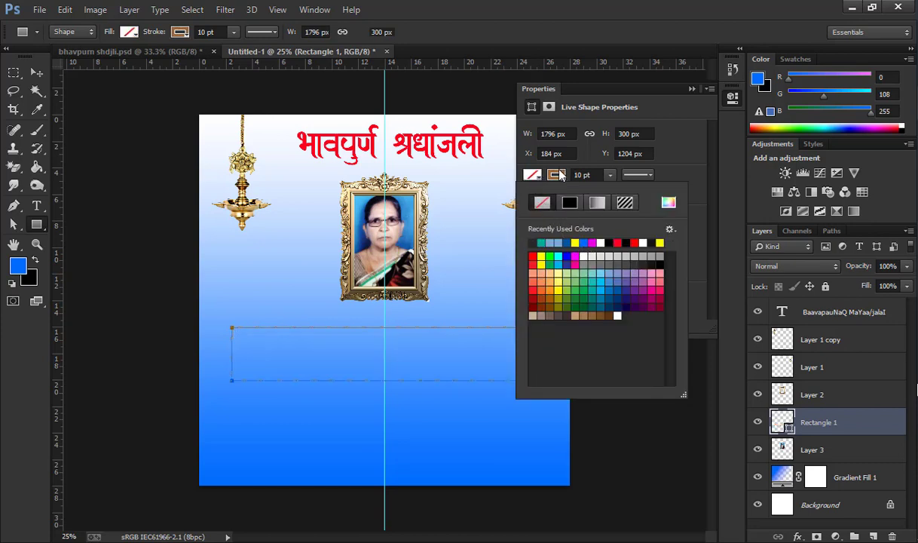
click(559, 174)
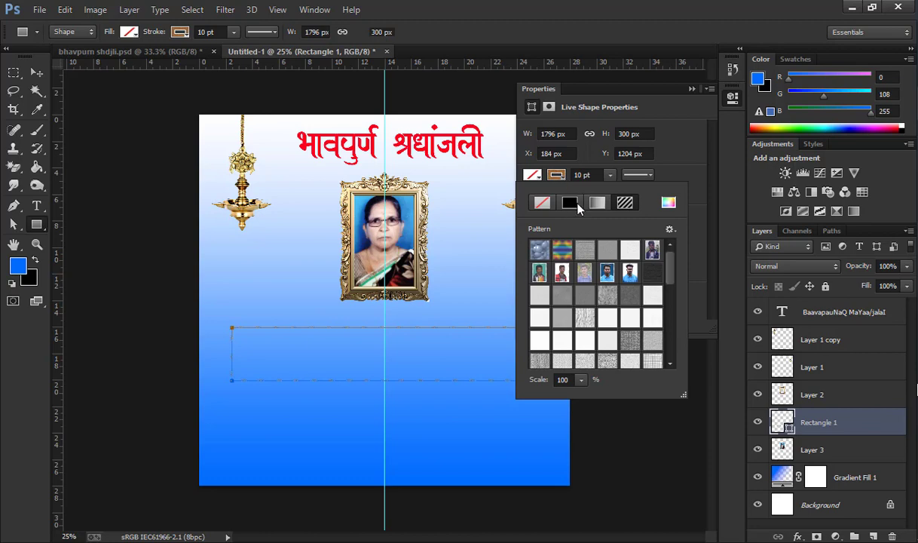
click(570, 205)
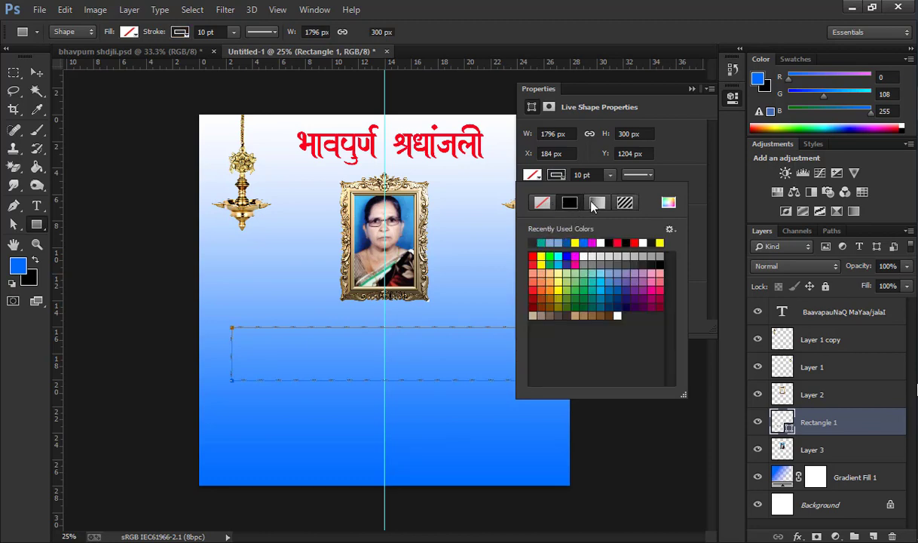
click(607, 178)
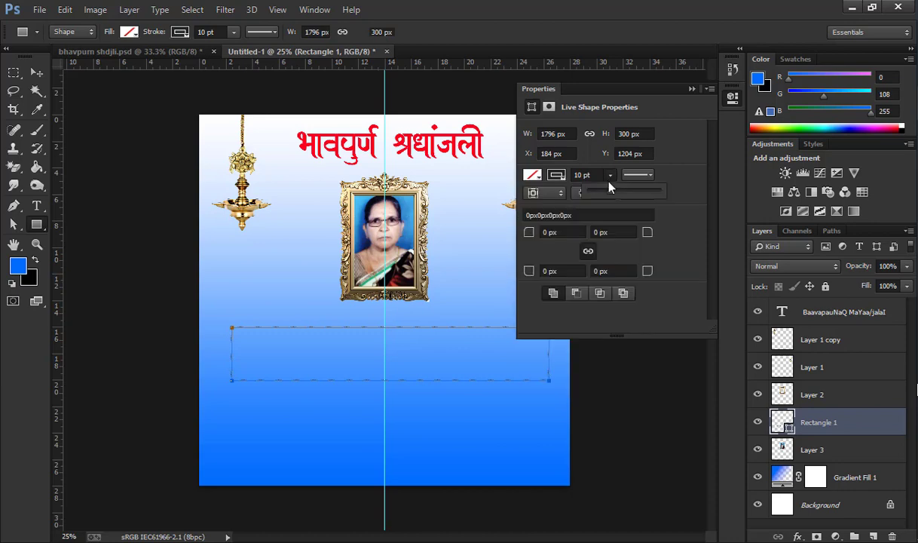
drag(605, 201, 614, 195)
click(611, 177)
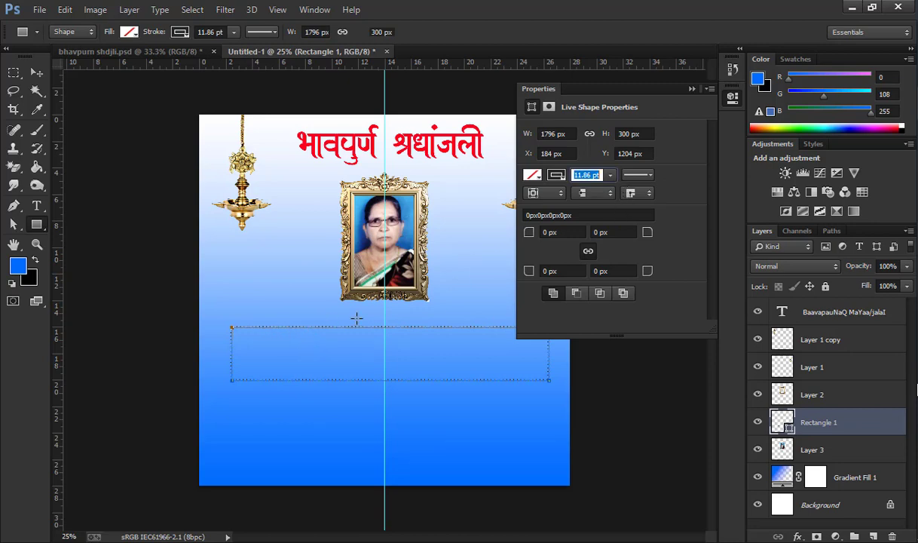
Change the box's stroke alignment and round its corners to 109 px.
click(603, 193)
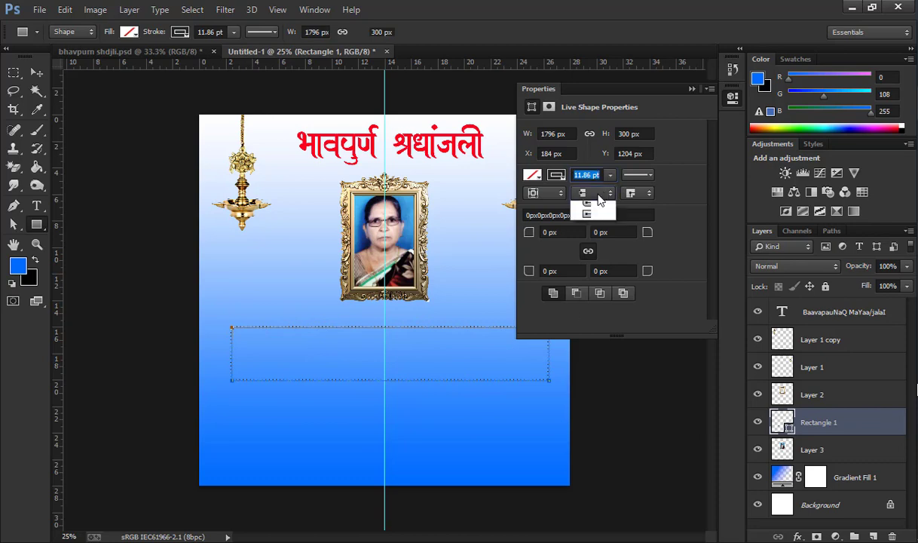
click(579, 226)
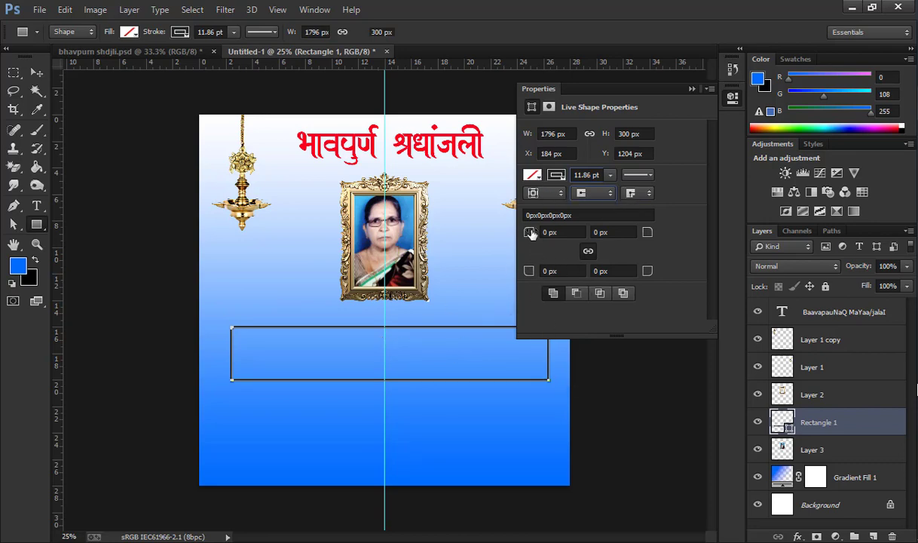
drag(530, 235, 539, 241)
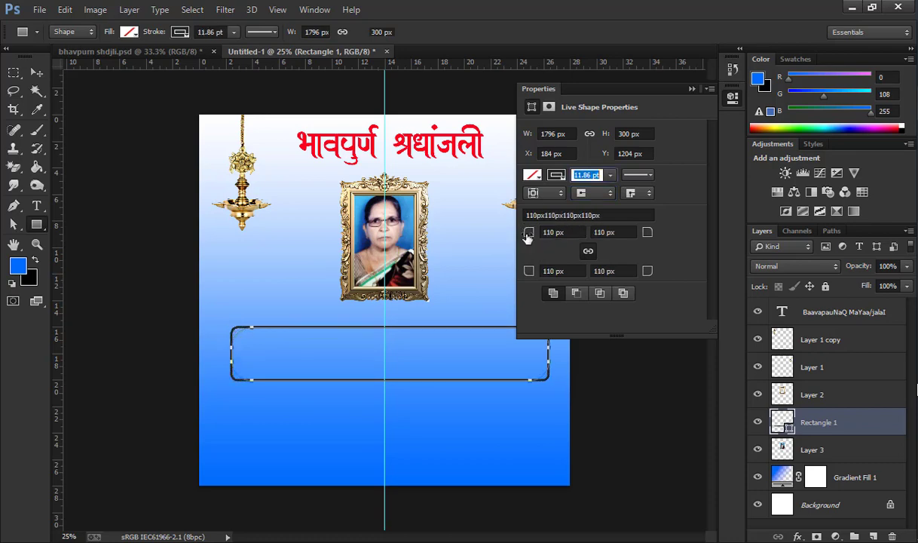
click(530, 233)
drag(530, 235, 527, 234)
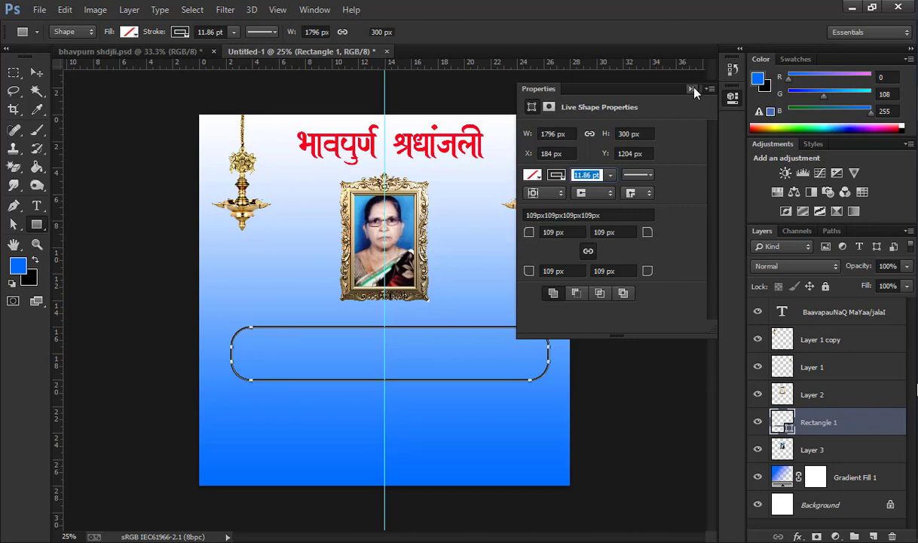
Close the shape properties panel and cancel the extra Create Rectangle dialog.
click(691, 89)
click(528, 266)
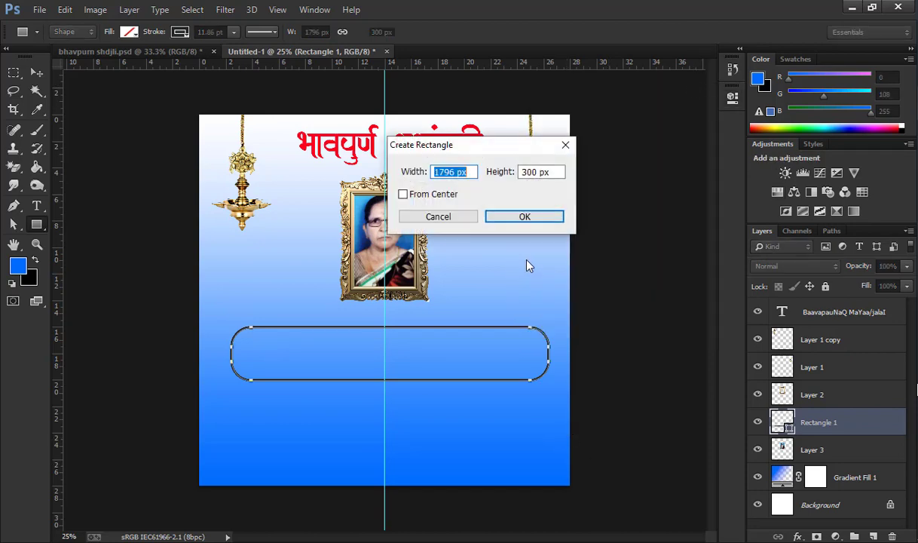
click(456, 217)
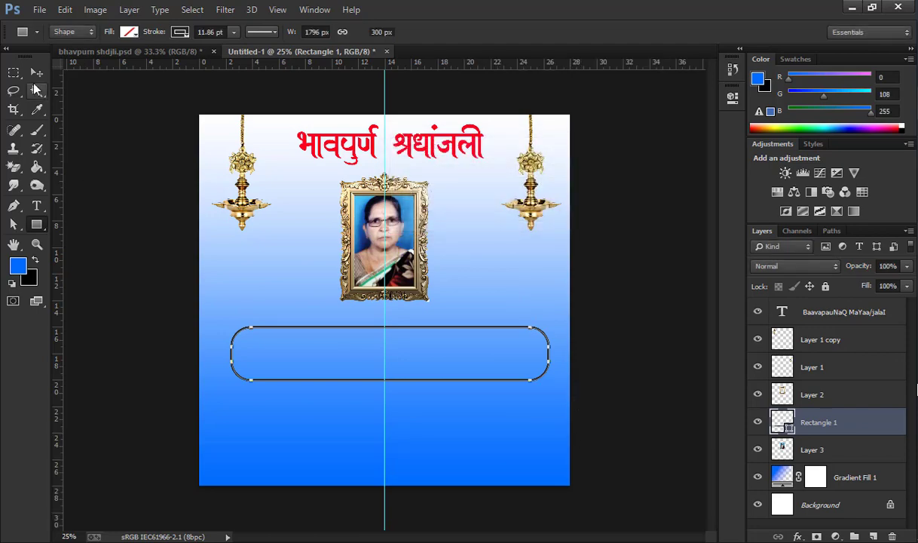
With the Move tool, nudge the rounded box two steps down beneath the portrait.
click(37, 72)
key(ctrl+plus)
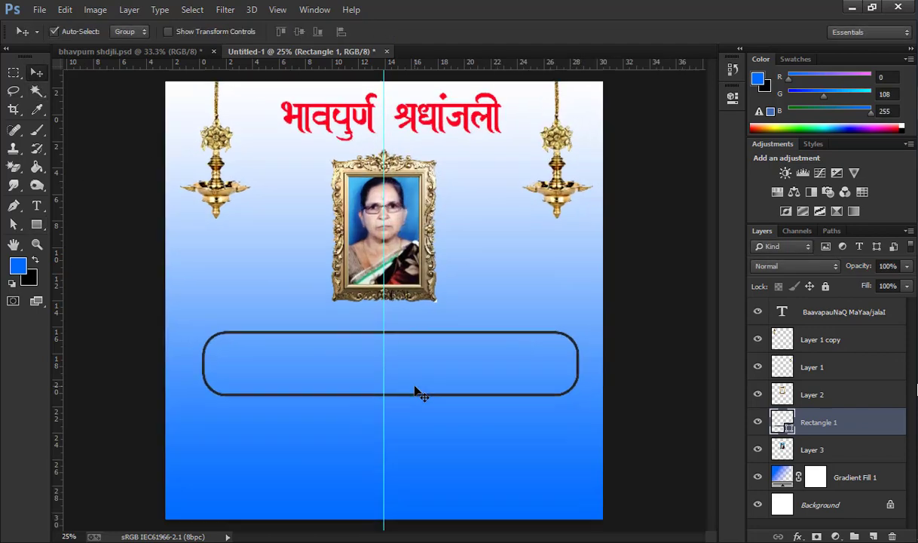
key(ctrl+plus)
scroll(419, 393, down, 2)
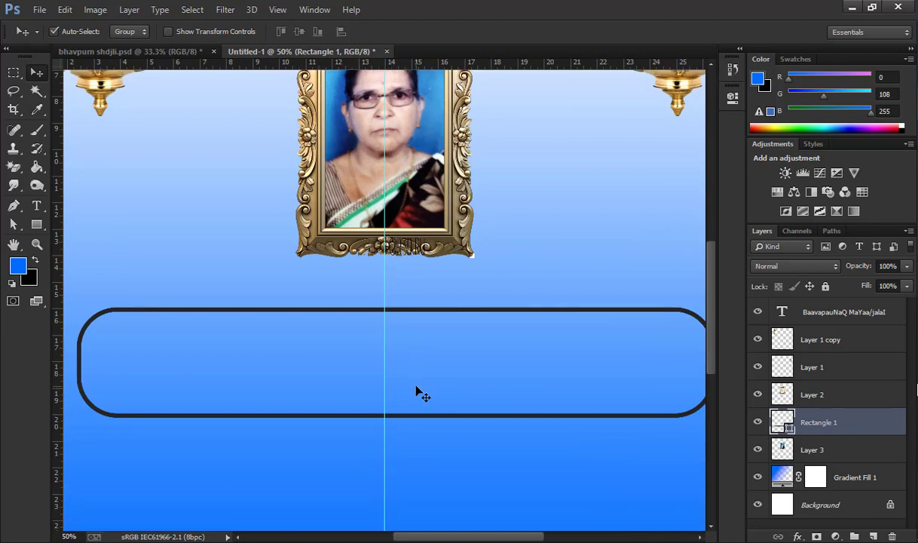
key(ctrl+minus)
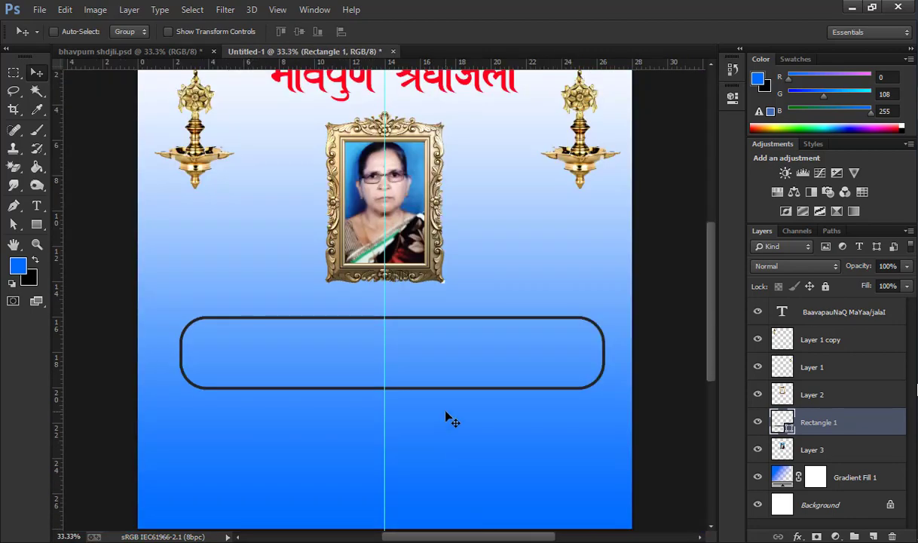
scroll(446, 416, down, 1)
scroll(445, 413, down, 1)
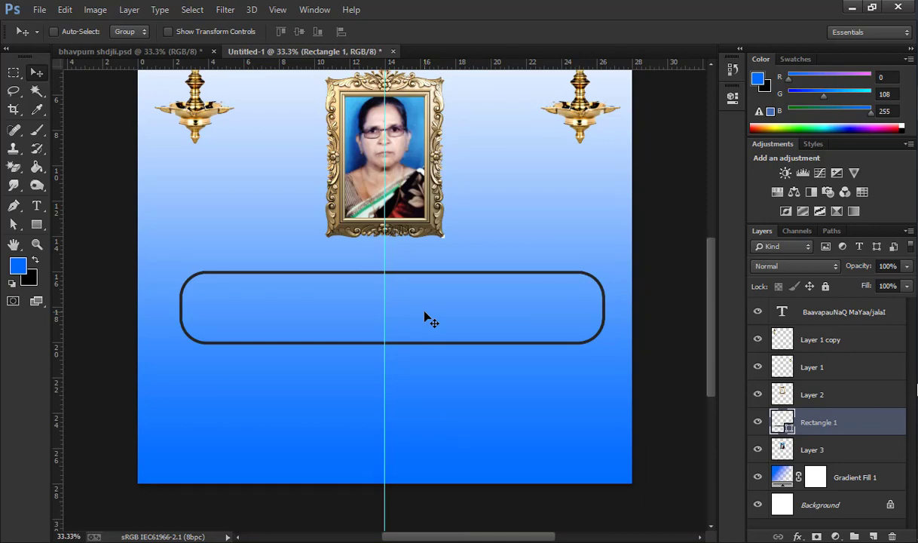
key(Down)
key(Down)
key(Down)
key(Down)
key(Down)
key(Down)
key(Down)
key(Down)
key(Down)
key(Down)
key(Down)
key(Down)
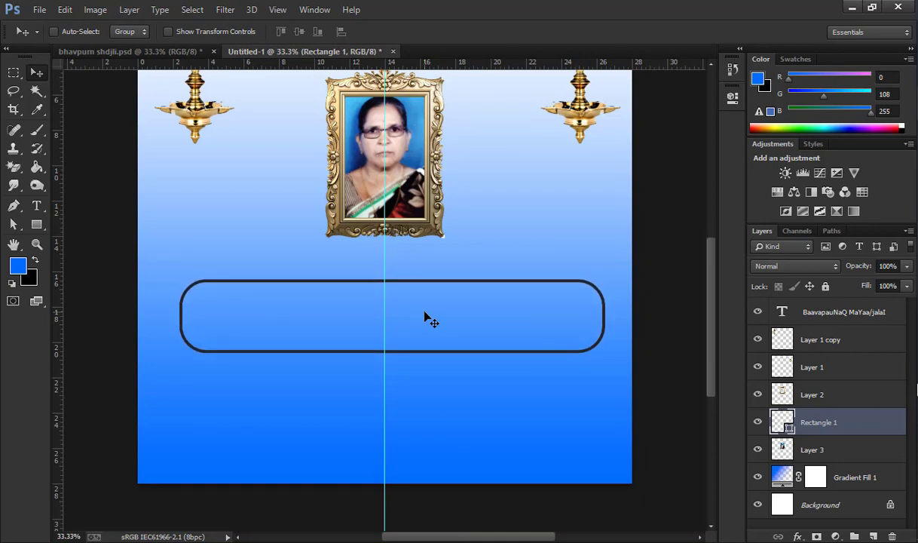
key(Down)
key(Down)
key(Down)
key(Down)
key(Down)
key(Down)
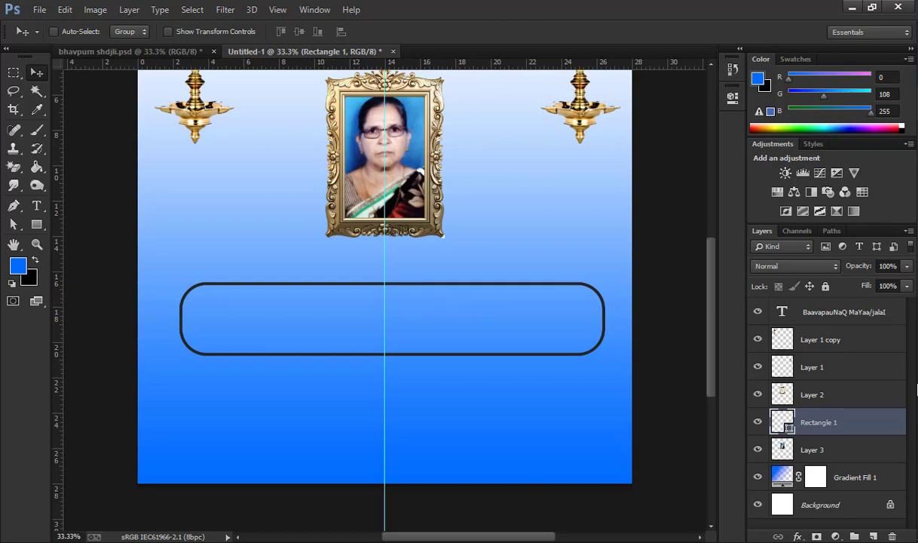
Draw a black 375 × 144 px rectangle with 61 px corners on the box's top edge.
click(35, 226)
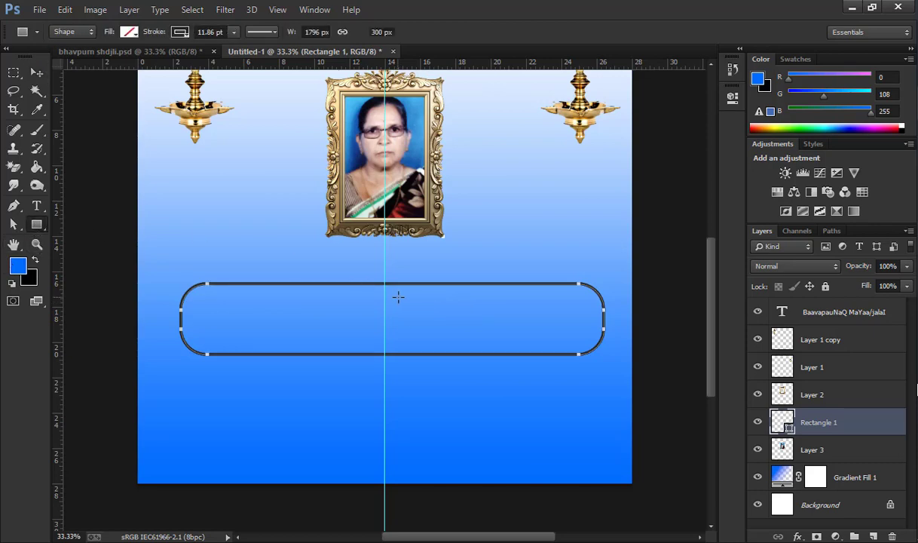
mouse_move(344, 270)
mouse_down()
mouse_move(422, 293)
mouse_move(431, 304)
mouse_up()
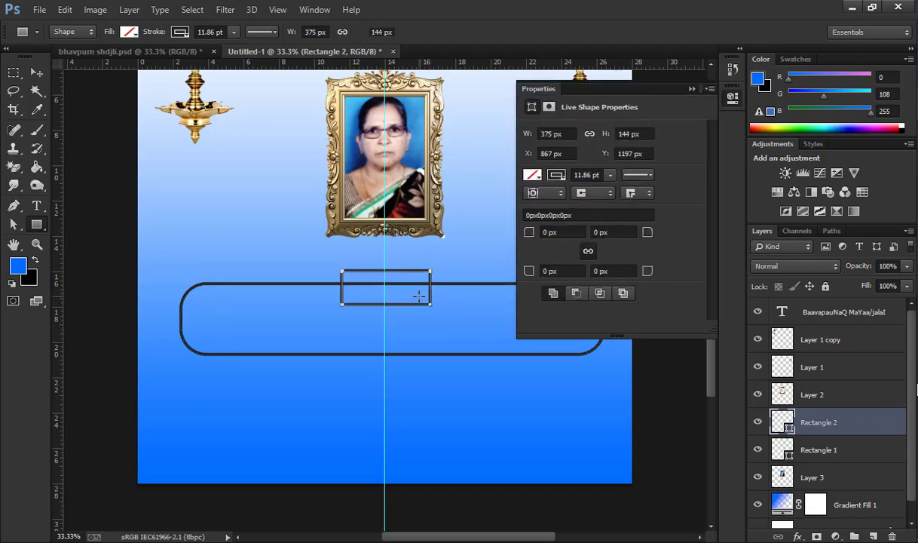
drag(531, 237, 532, 238)
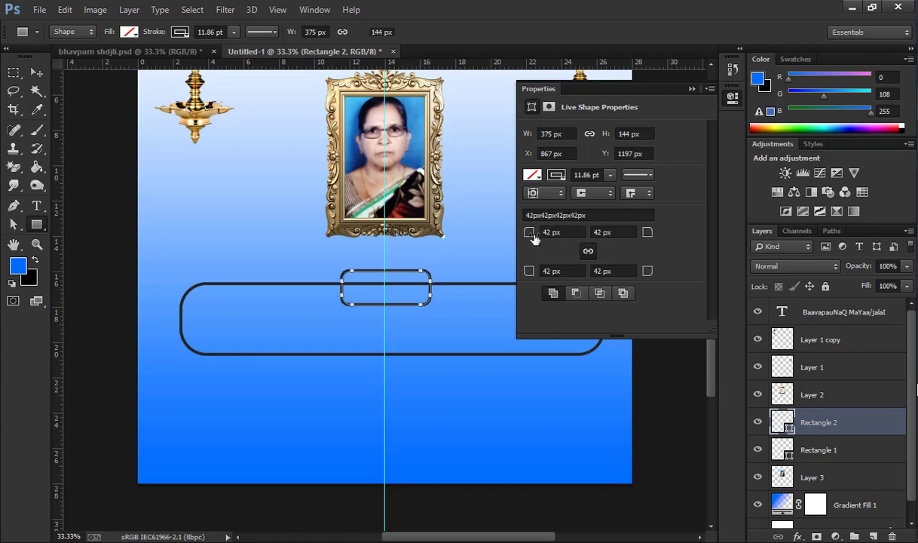
drag(533, 238, 537, 239)
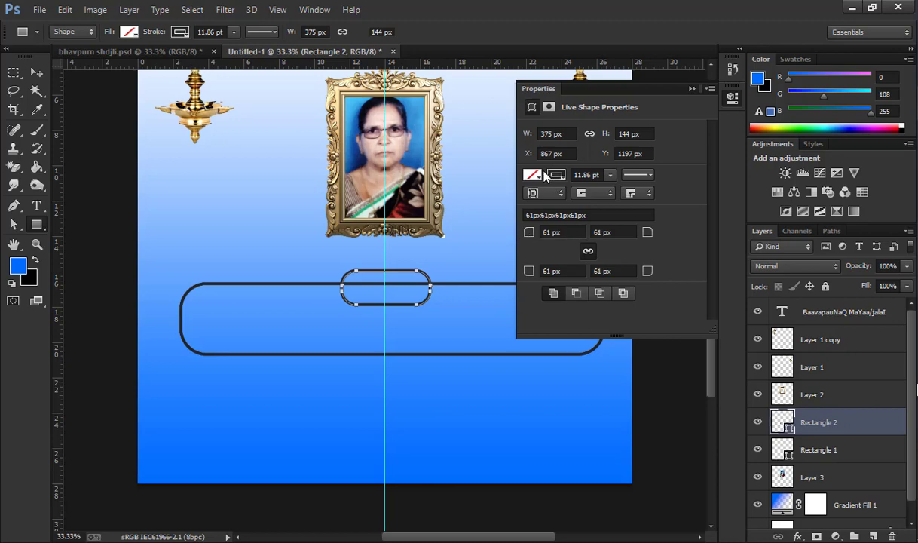
click(534, 177)
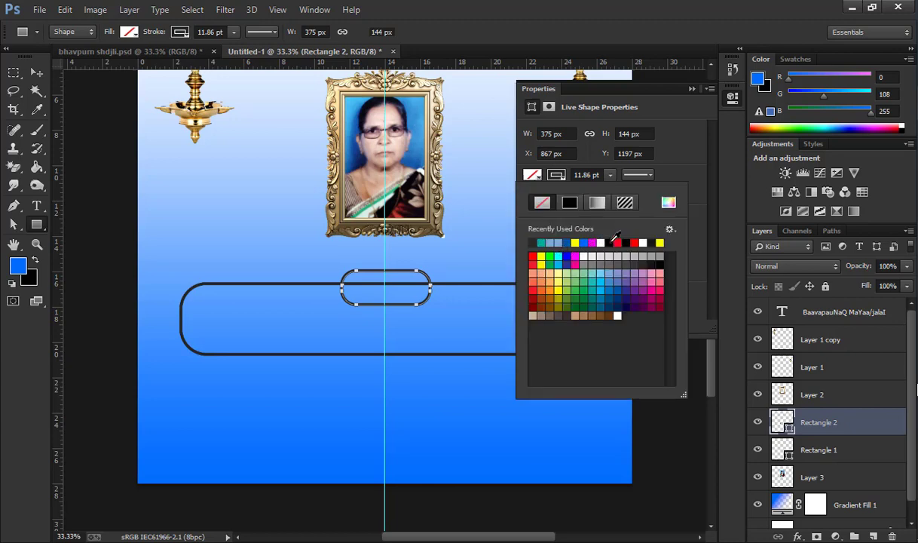
click(608, 241)
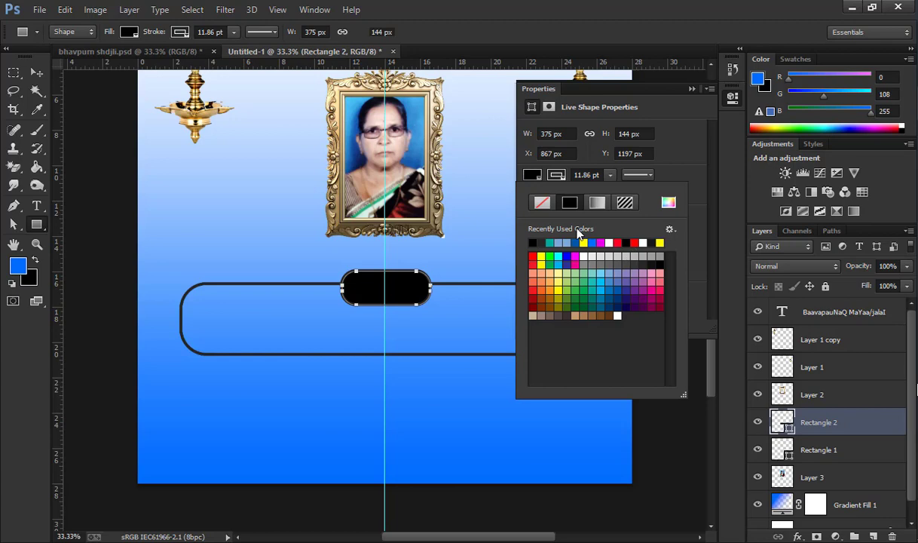
click(691, 88)
key(v)
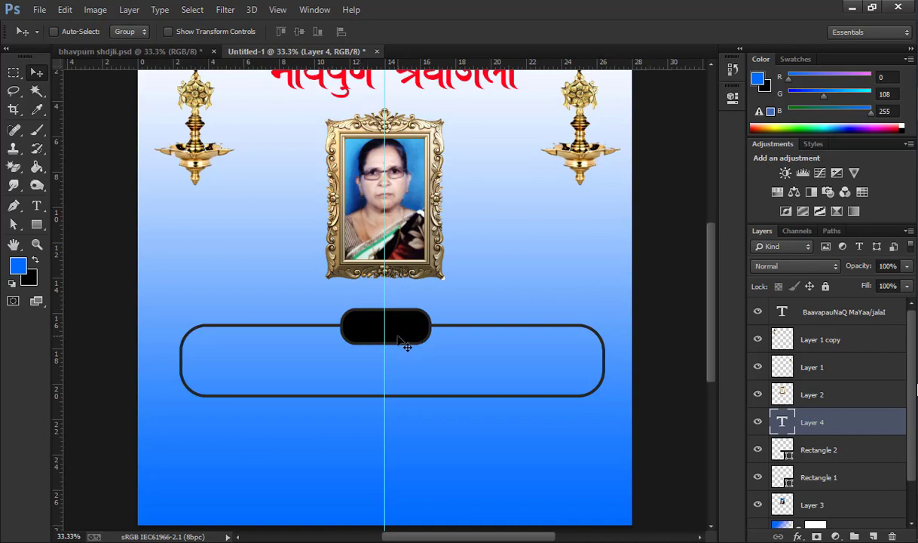
Drag the दशक्रिया विधी text layer from bhavpurn shdjli.psd onto the black pill in Untitled-1.
click(155, 52)
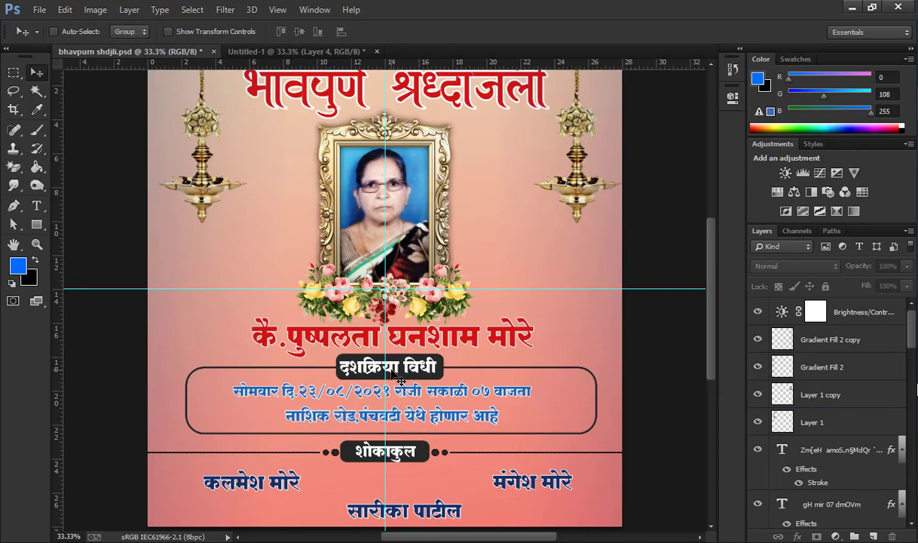
click(400, 380)
click(423, 219)
click(366, 357)
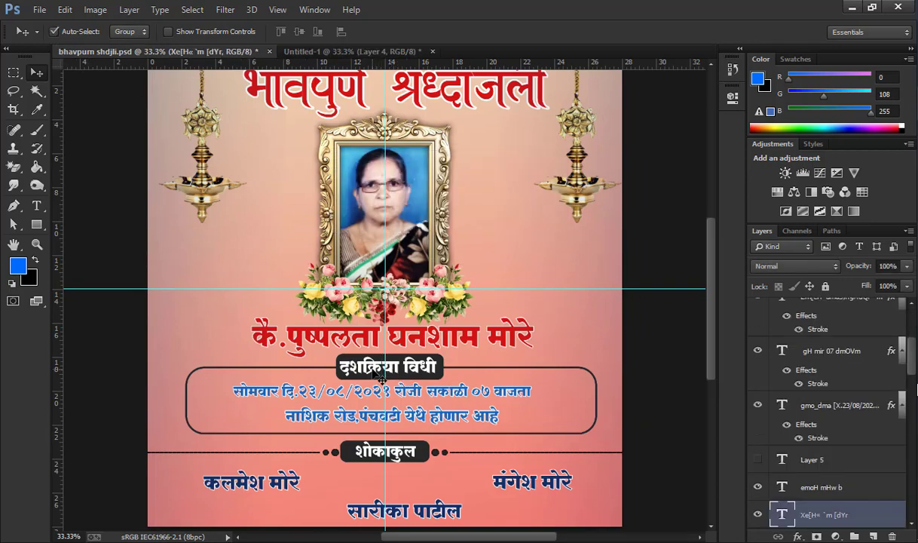
drag(382, 377, 332, 57)
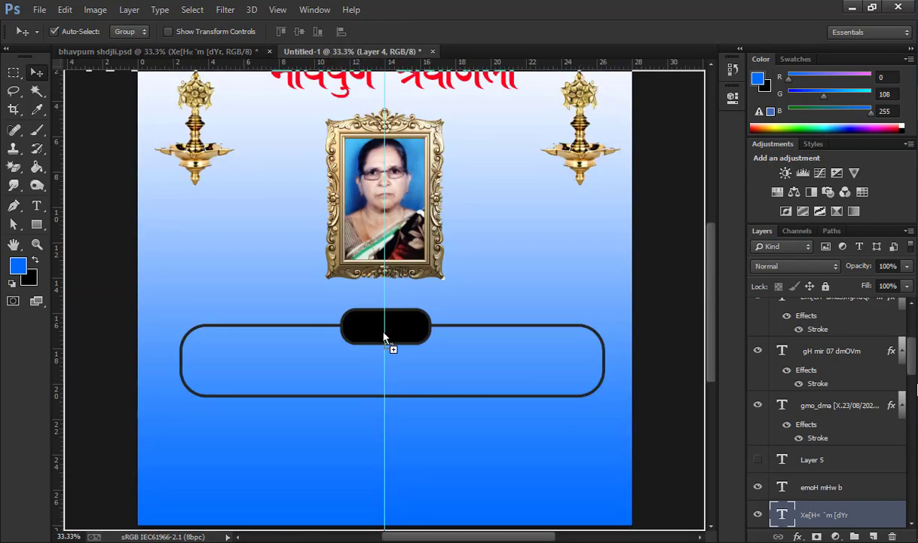
mouse_move(333, 57)
mouse_down()
mouse_move(384, 335)
mouse_move(401, 336)
mouse_up()
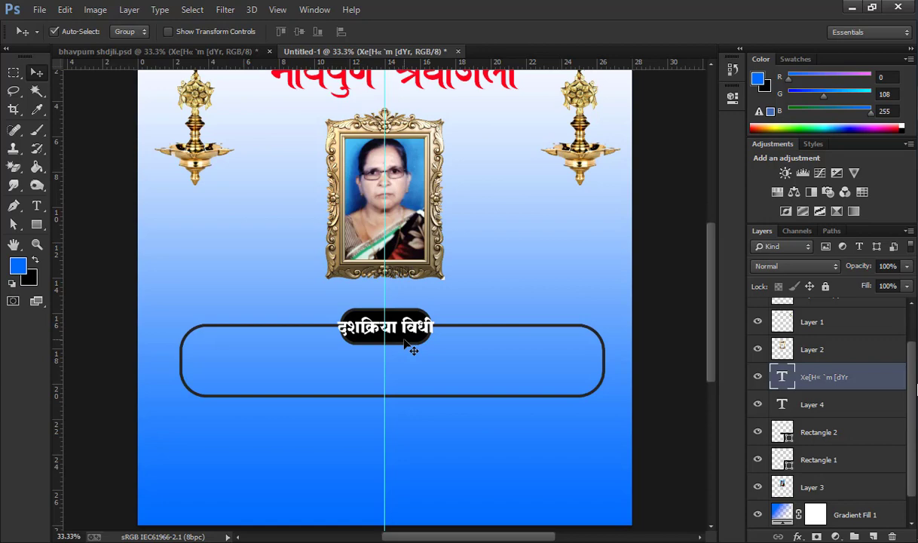
Widen the black pill behind दशक्रिया विधी to about 131% using its transform handles.
click(420, 348)
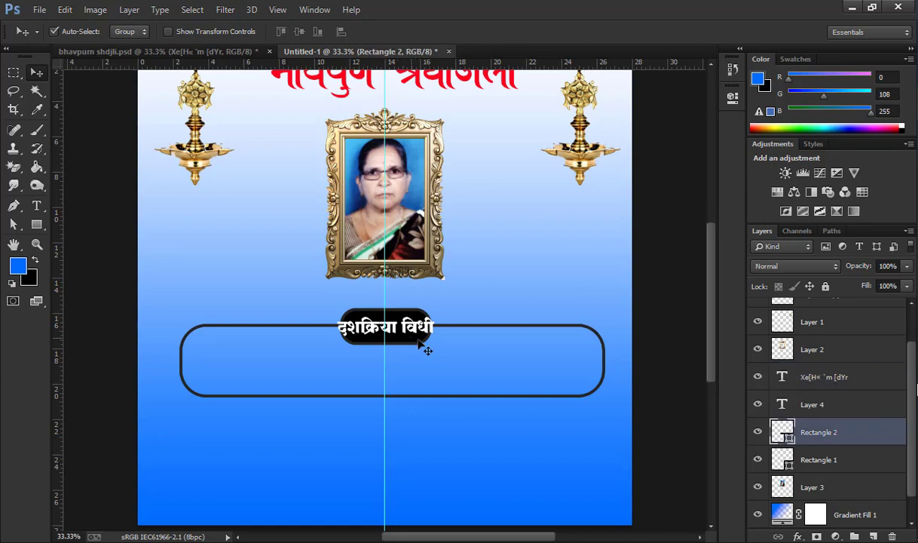
click(757, 431)
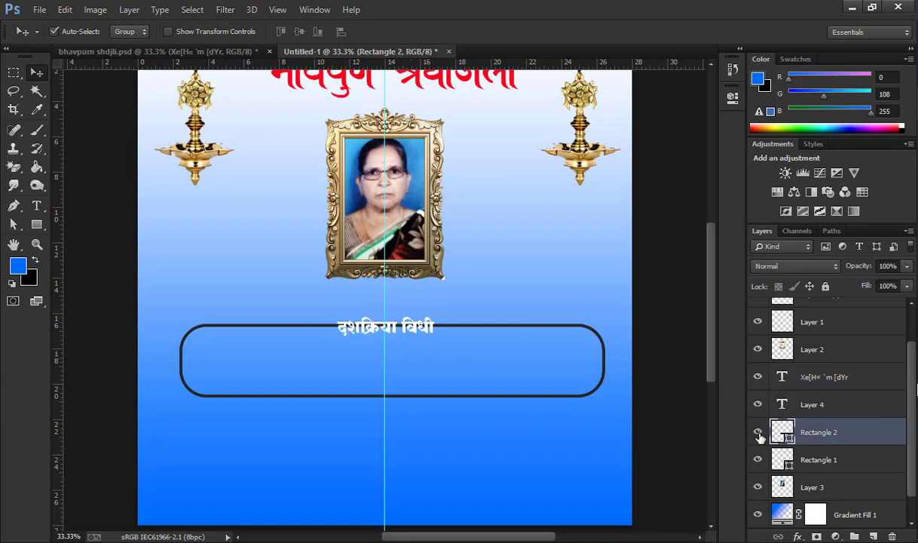
click(757, 431)
click(168, 31)
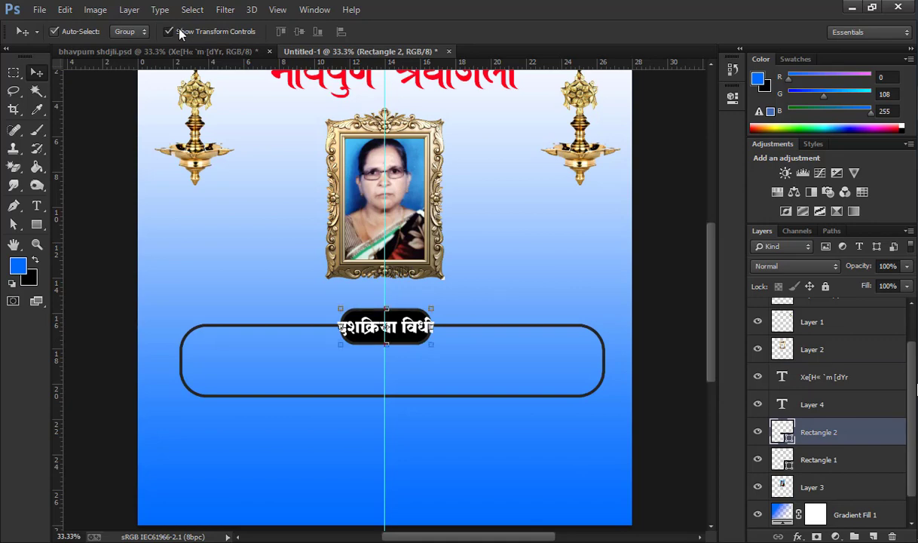
click(169, 31)
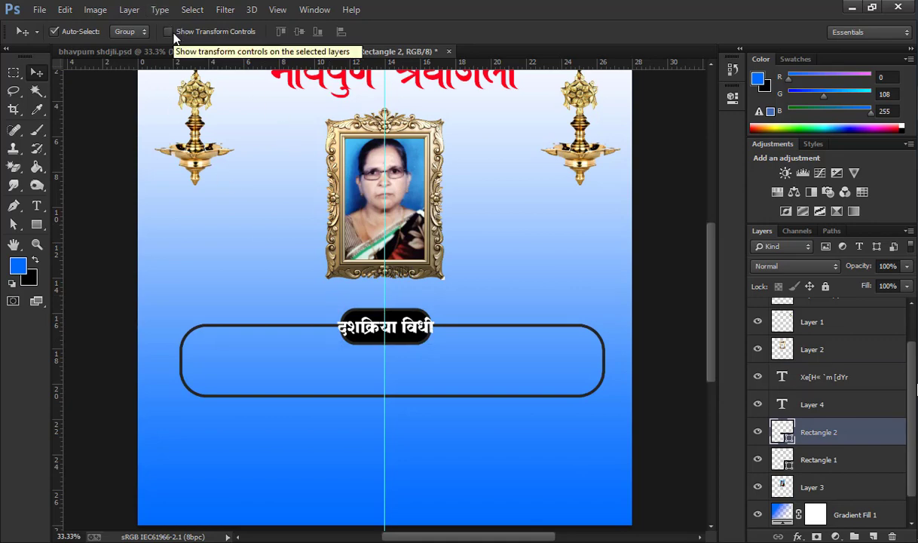
click(171, 32)
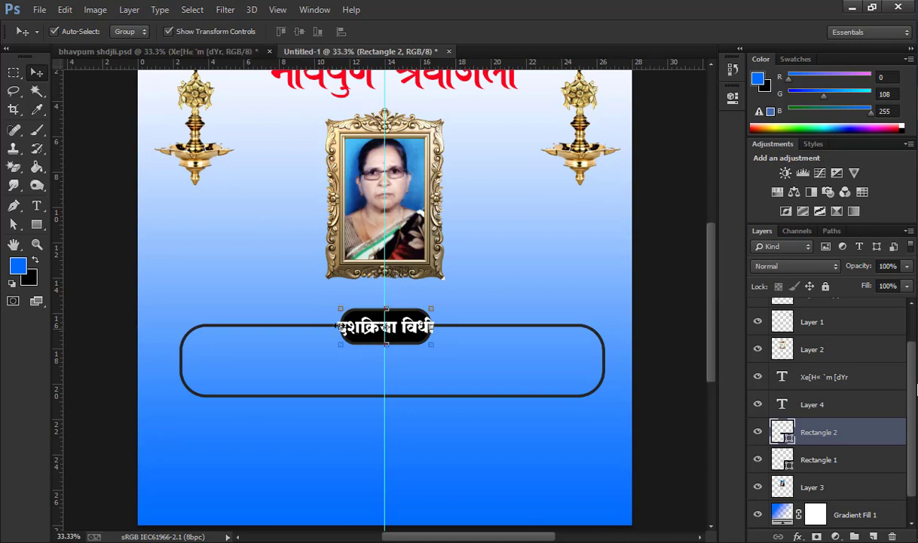
drag(339, 328, 326, 327)
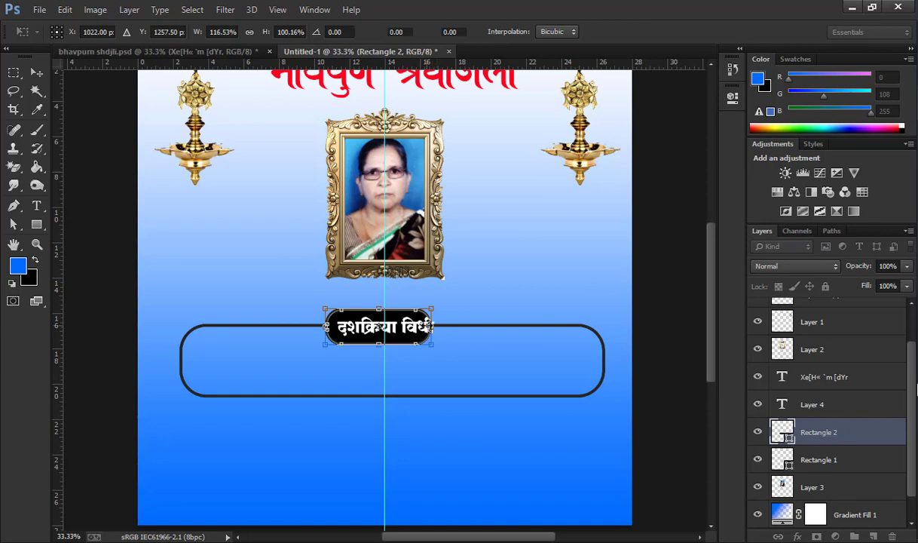
drag(438, 327, 446, 328)
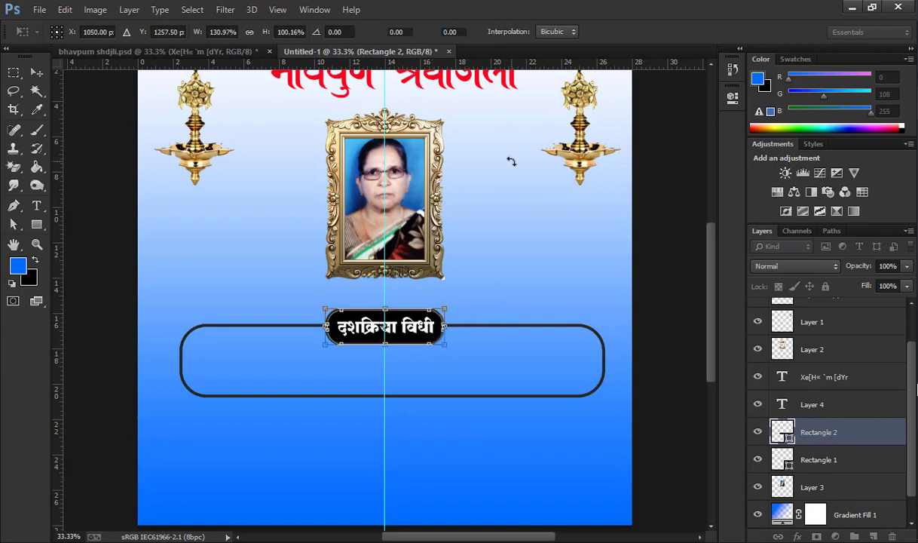
key(Return)
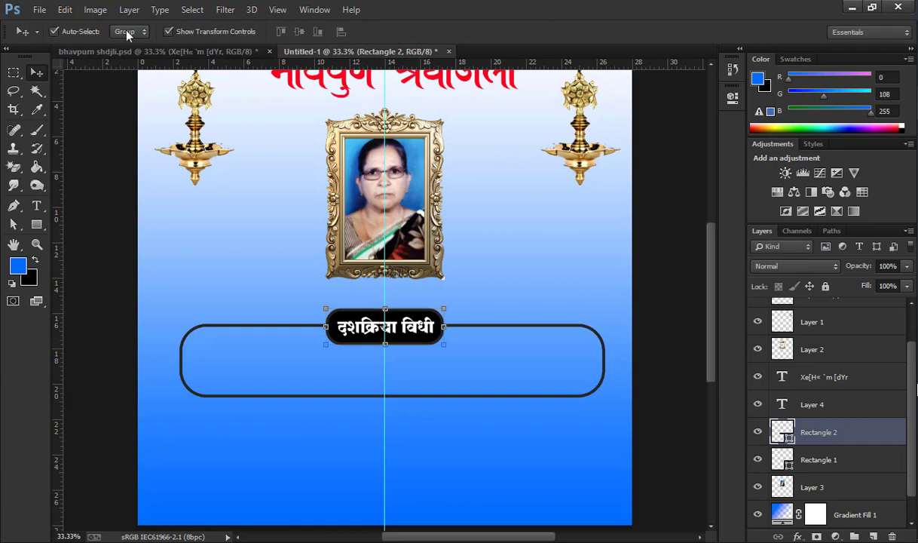
click(168, 32)
scroll(434, 363, down, 1)
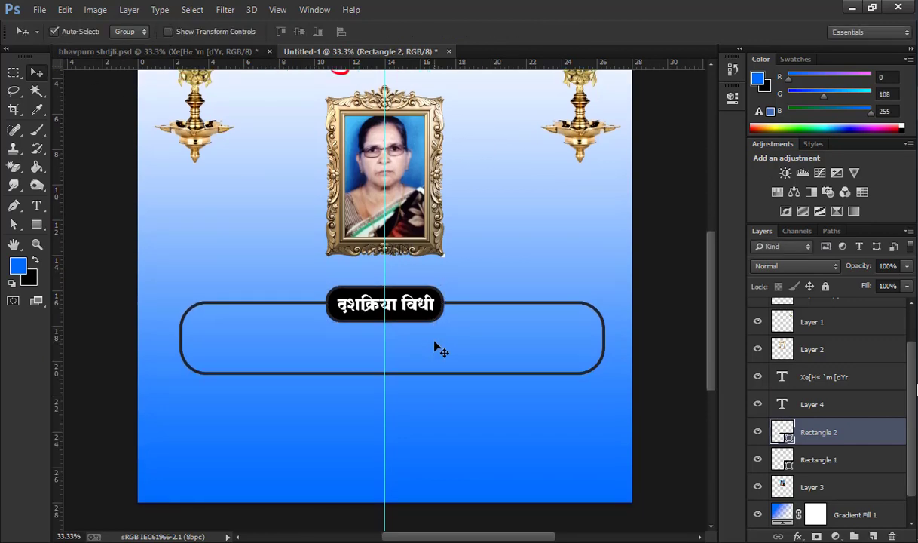
scroll(434, 347, up, 1)
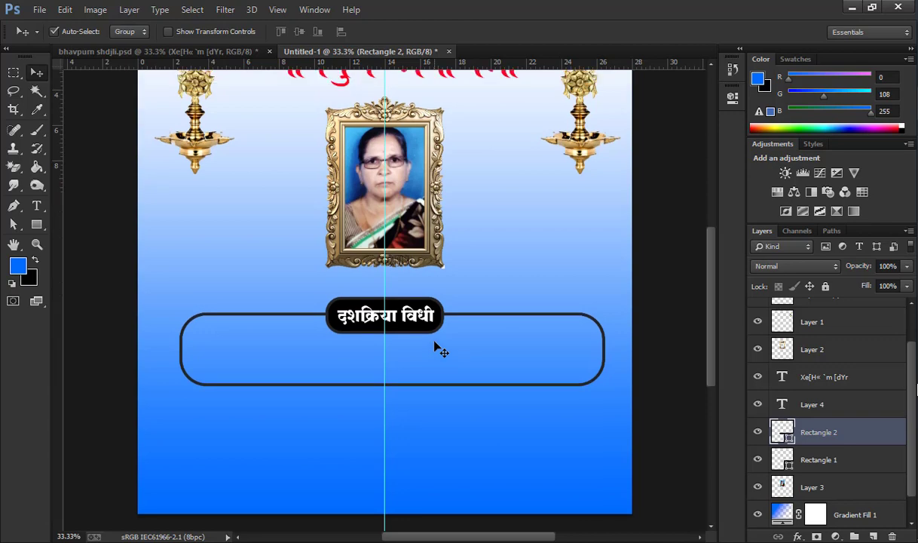
Open the Rectangle 2 fill colour picker and try navy, magenta and green shades.
double_click(784, 435)
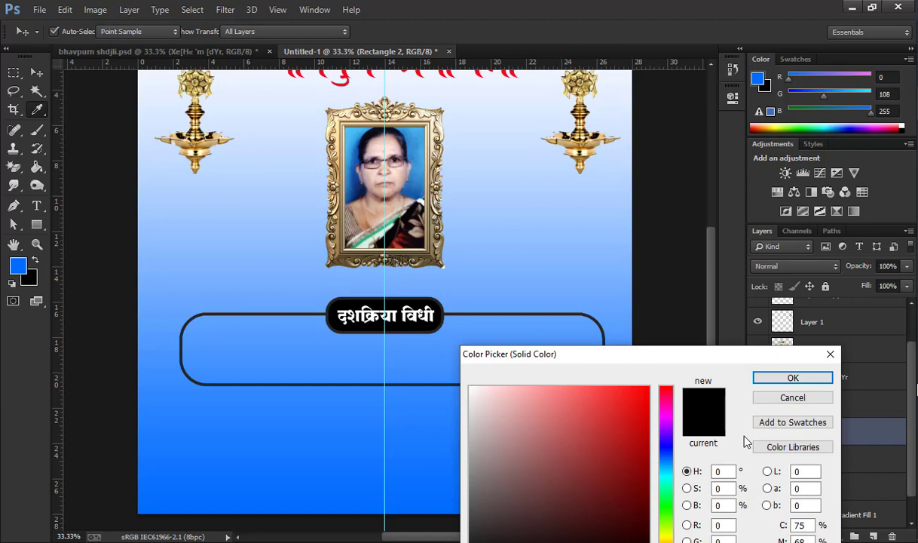
click(666, 452)
click(605, 506)
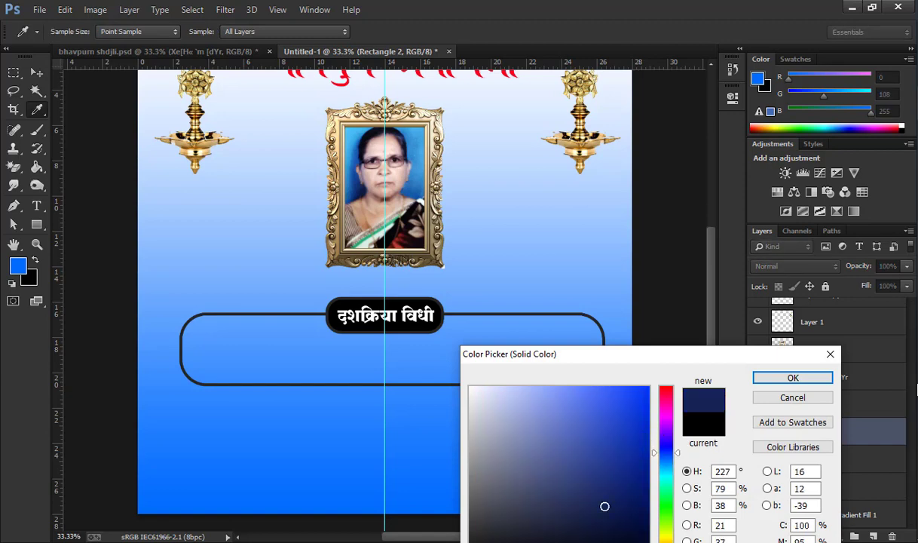
click(665, 420)
click(629, 387)
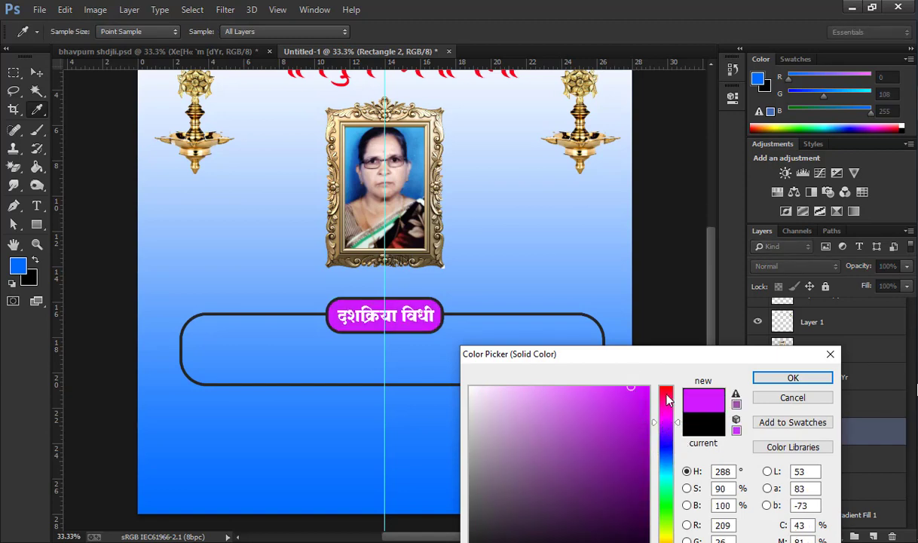
click(665, 387)
click(665, 422)
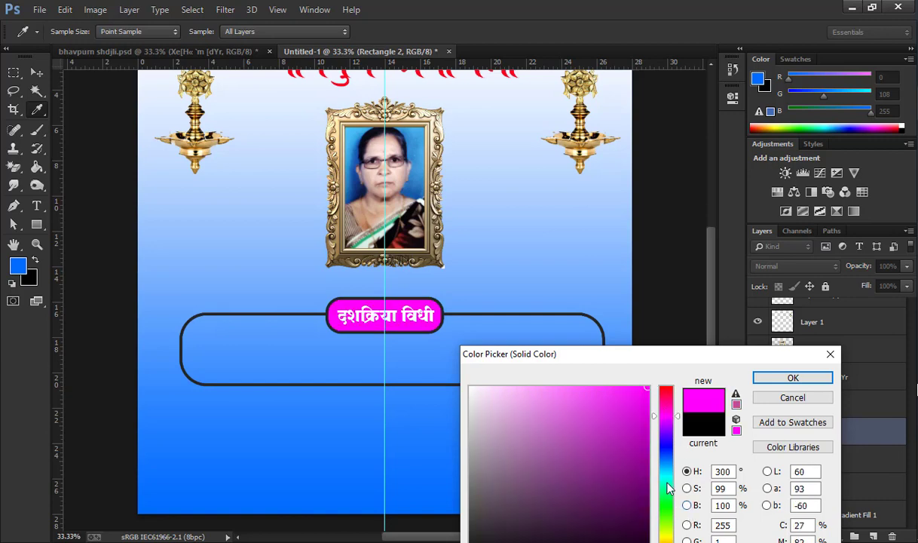
click(666, 515)
click(578, 518)
drag(579, 517, 555, 528)
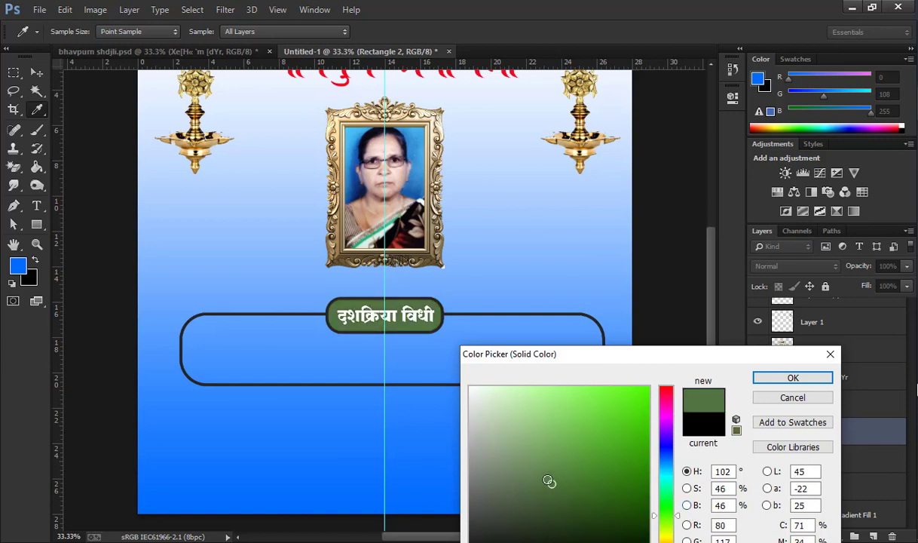
click(561, 540)
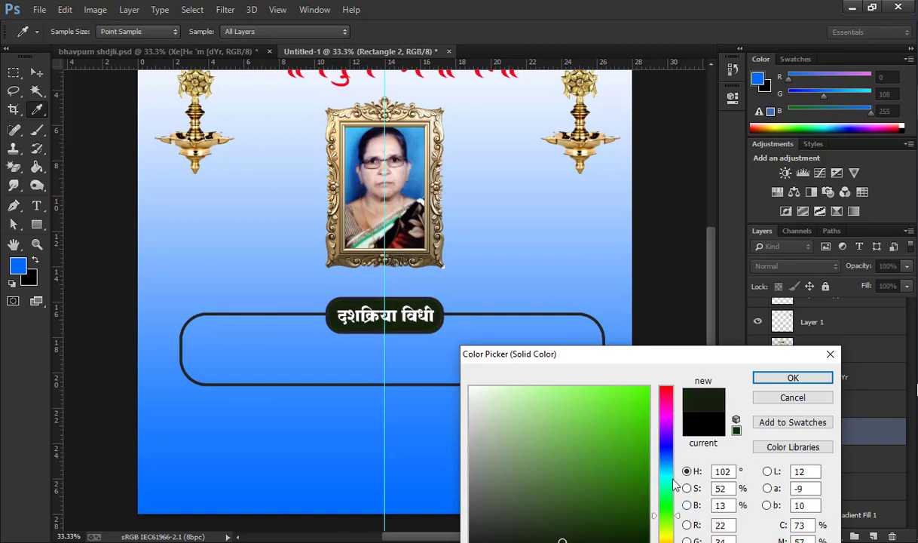
drag(745, 361, 789, 215)
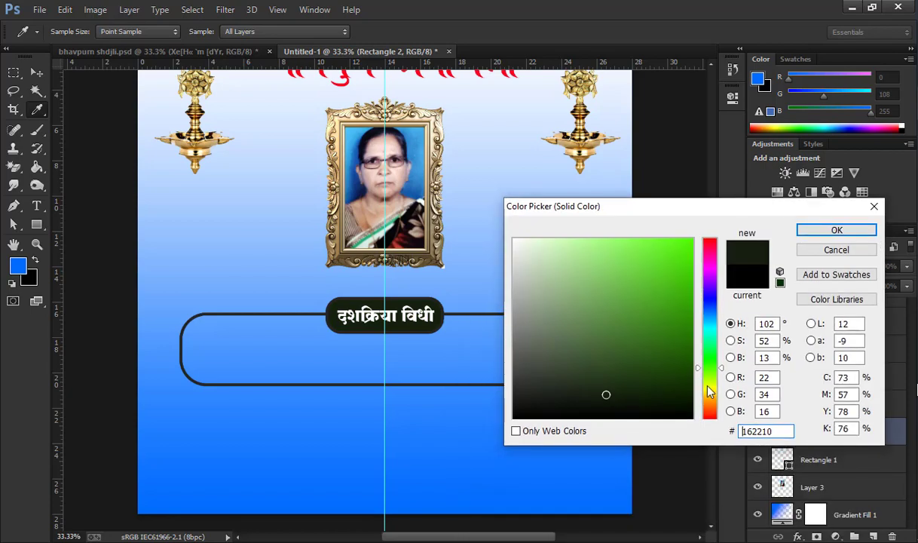
drag(709, 368, 709, 383)
Enter hex 7f4343 and apply the maroon fill to the badge.
click(572, 332)
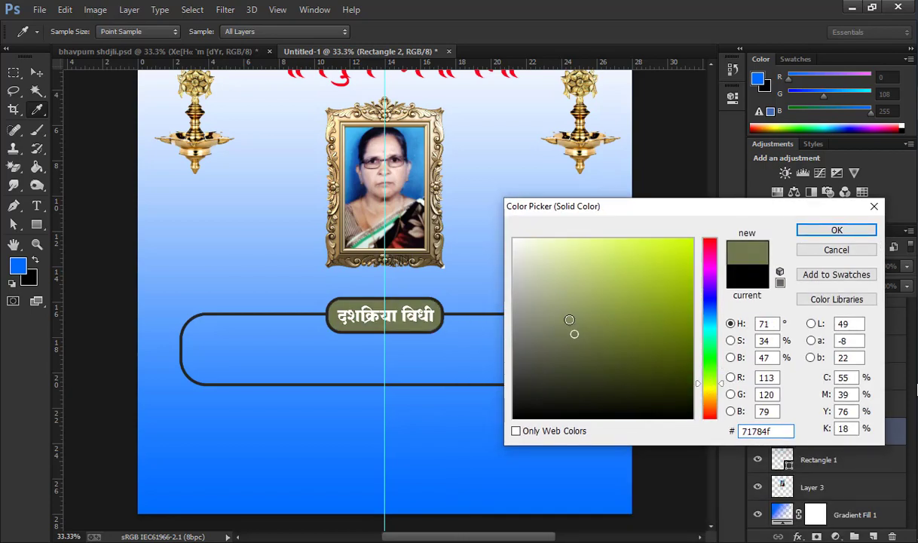
text(7f4343)
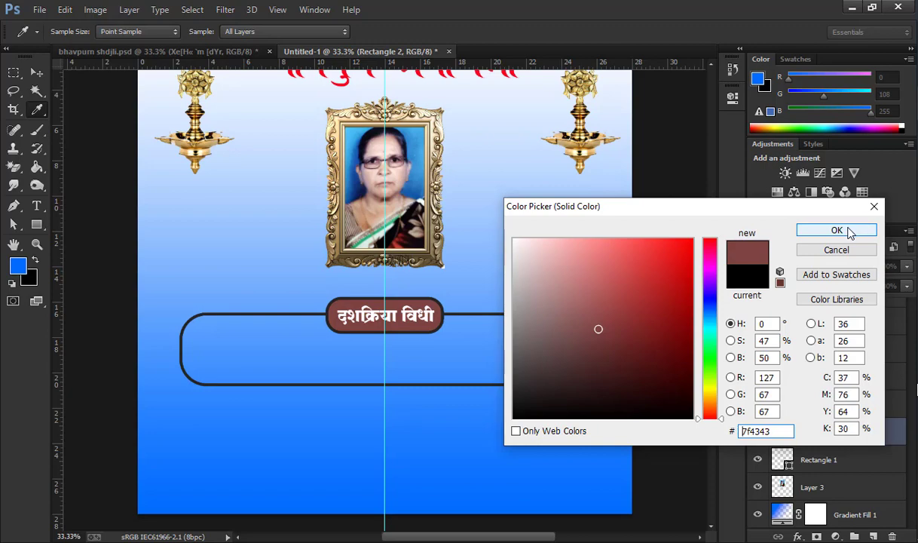
click(836, 230)
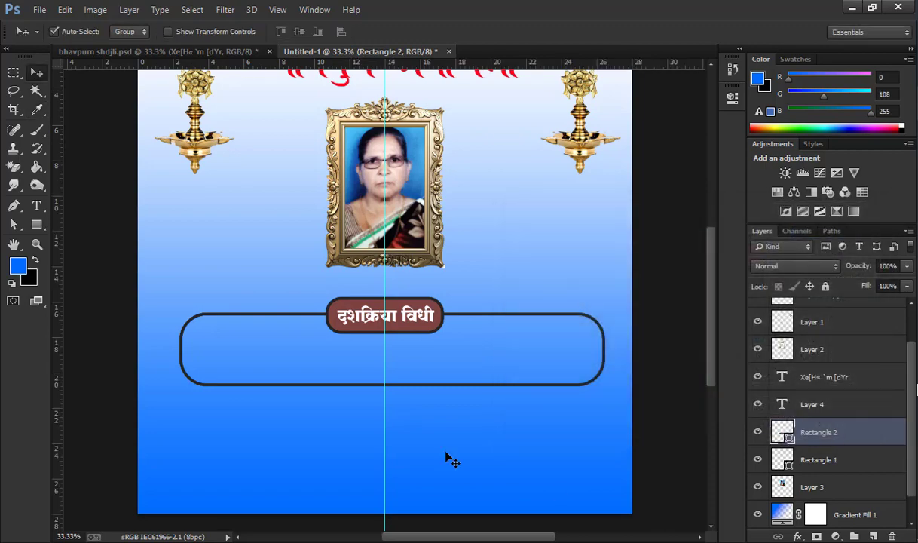
scroll(461, 340, up, 1)
scroll(461, 340, down, 1)
scroll(461, 340, up, 1)
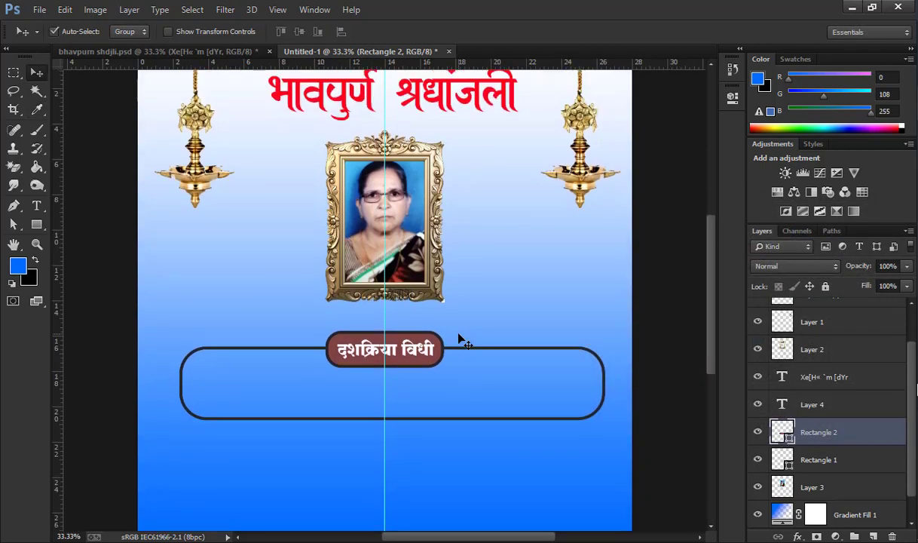
scroll(340, 408, down, 1)
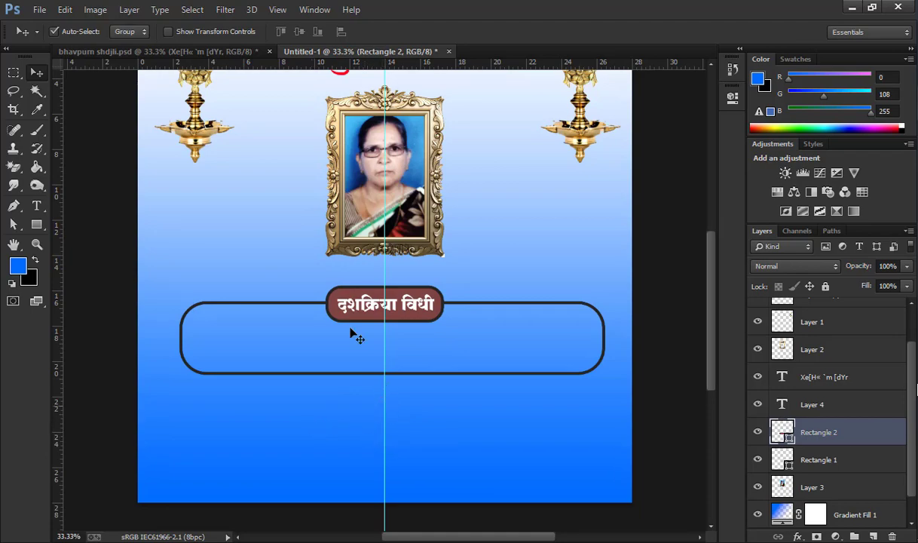
Drag the शोकाकुल text layer from bhavpurn shdjli.psd into Untitled-1 below the box.
click(155, 51)
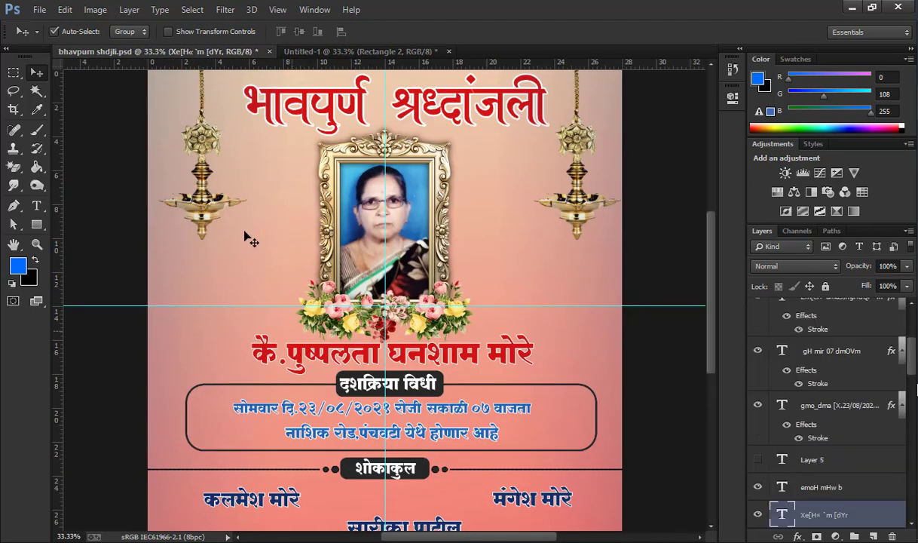
click(385, 470)
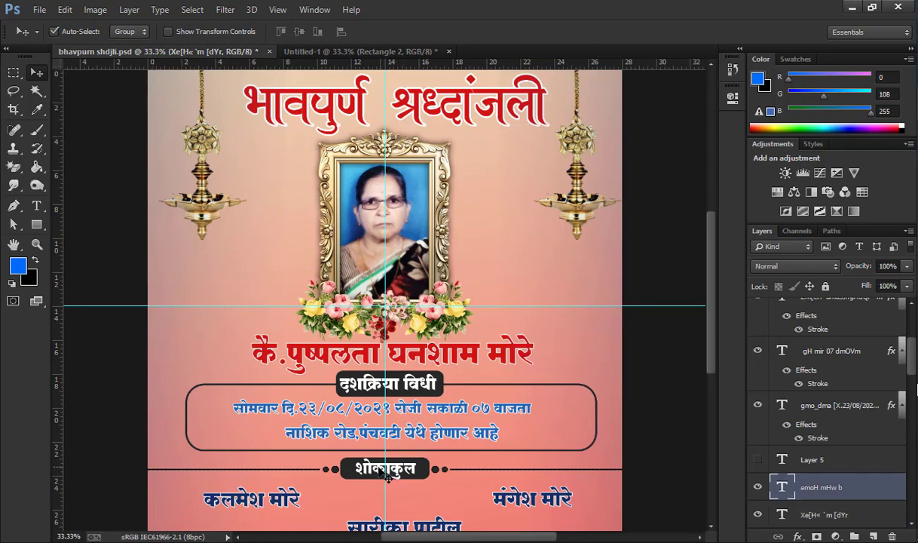
mouse_move(386, 470)
mouse_down()
mouse_move(360, 181)
mouse_move(329, 48)
mouse_move(344, 54)
mouse_move(404, 410)
mouse_move(386, 428)
mouse_up()
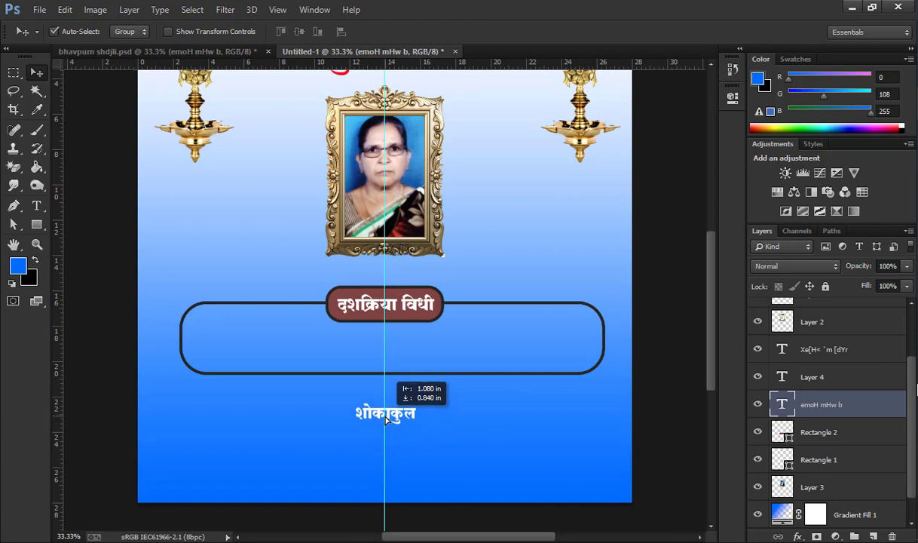
Place the शोकाकुल heading below the box and scale it proportionally to 120%.
drag(386, 428, 386, 417)
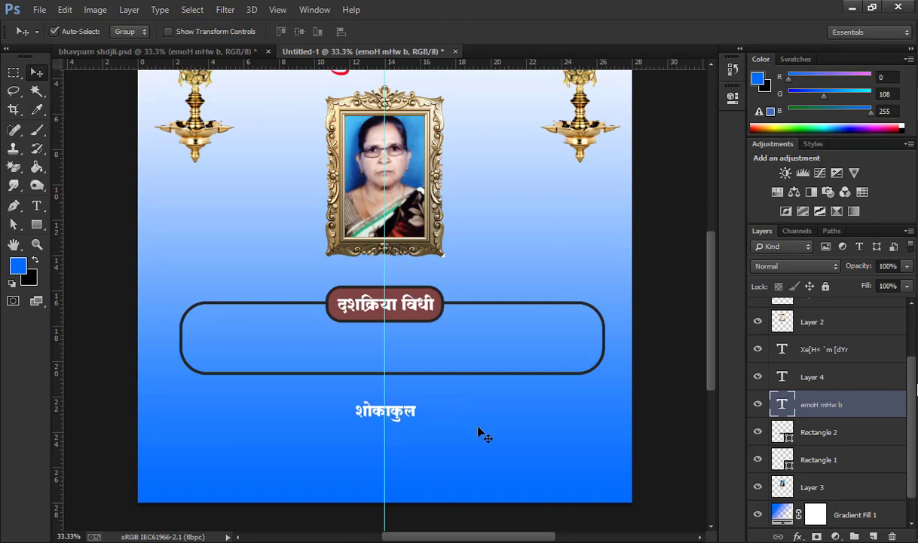
click(169, 31)
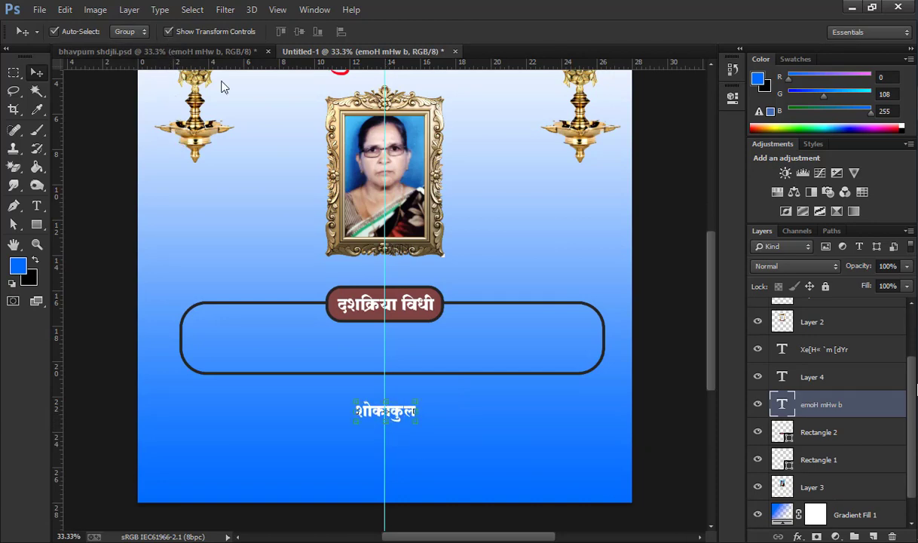
click(416, 423)
click(248, 32)
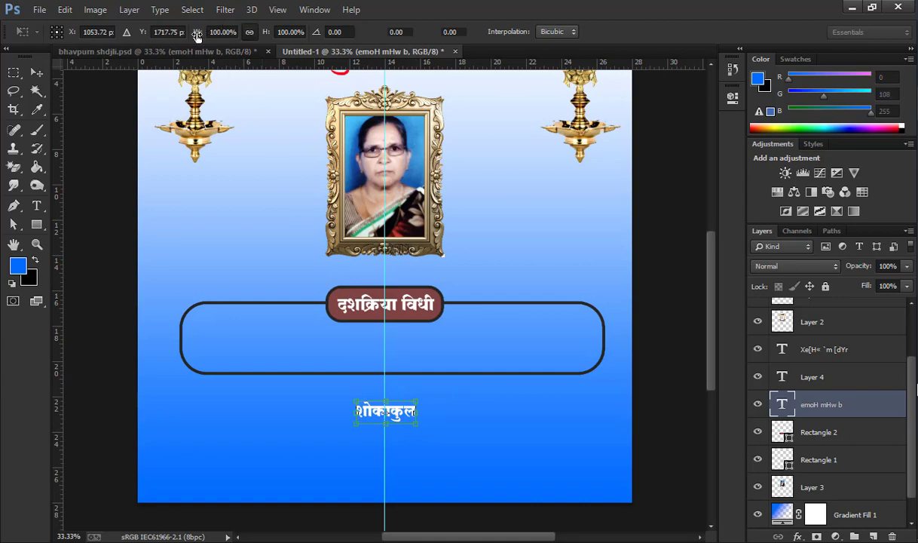
mouse_move(194, 33)
mouse_down()
mouse_move(208, 39)
mouse_move(189, 35)
mouse_up()
text(120)
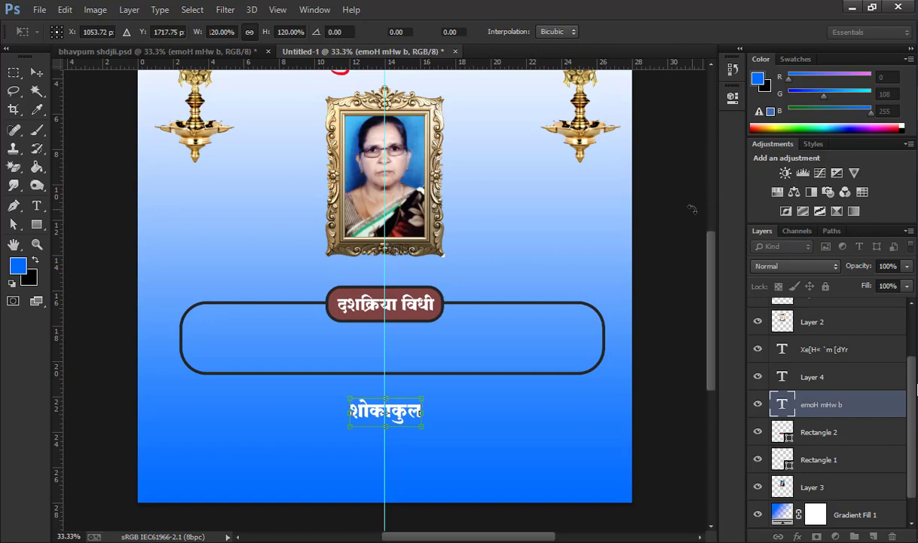
click(37, 72)
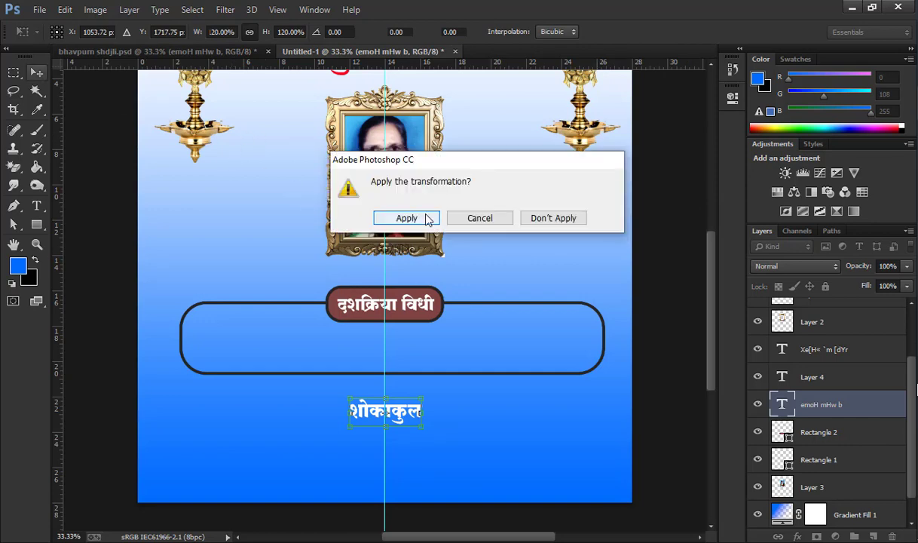
click(426, 218)
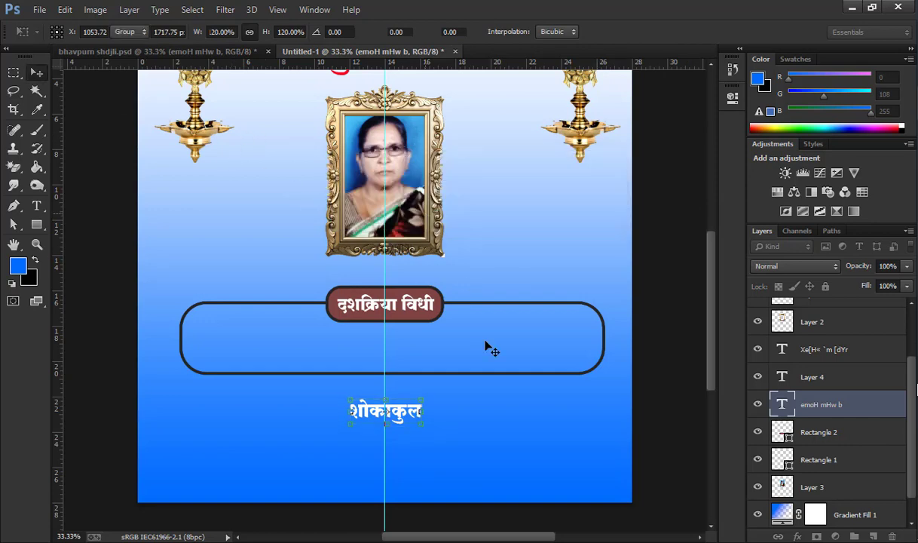
click(375, 322)
click(367, 301)
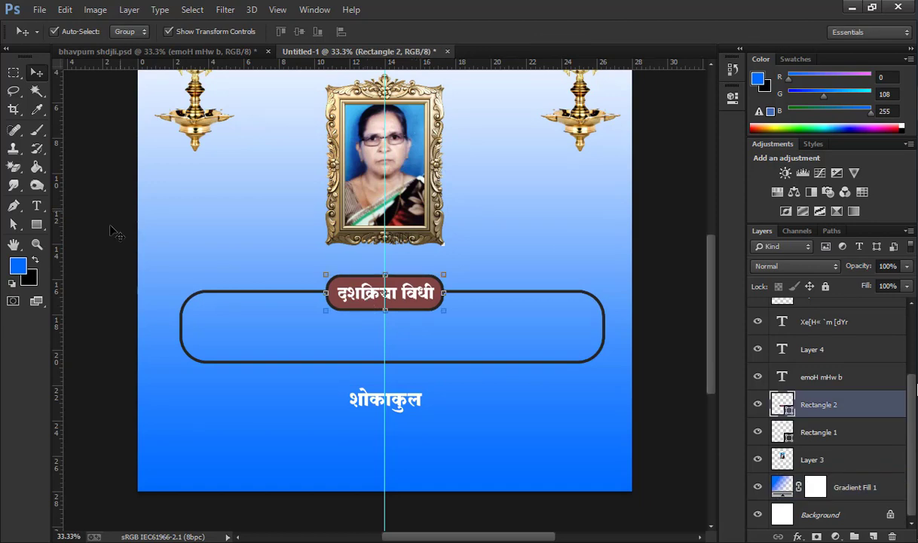
Remove the dark outline from the maroon दशक्रिया विधी badge, leaving a plain brown fill.
click(38, 229)
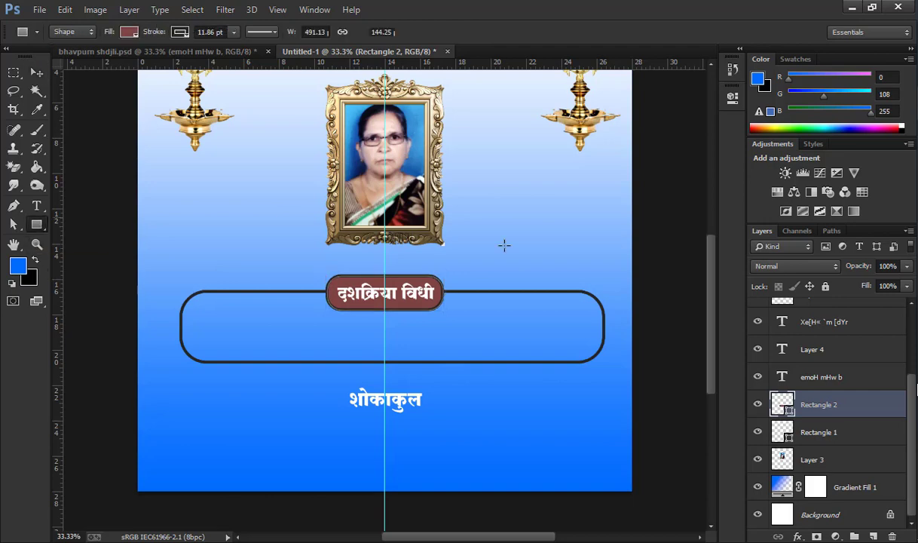
click(180, 32)
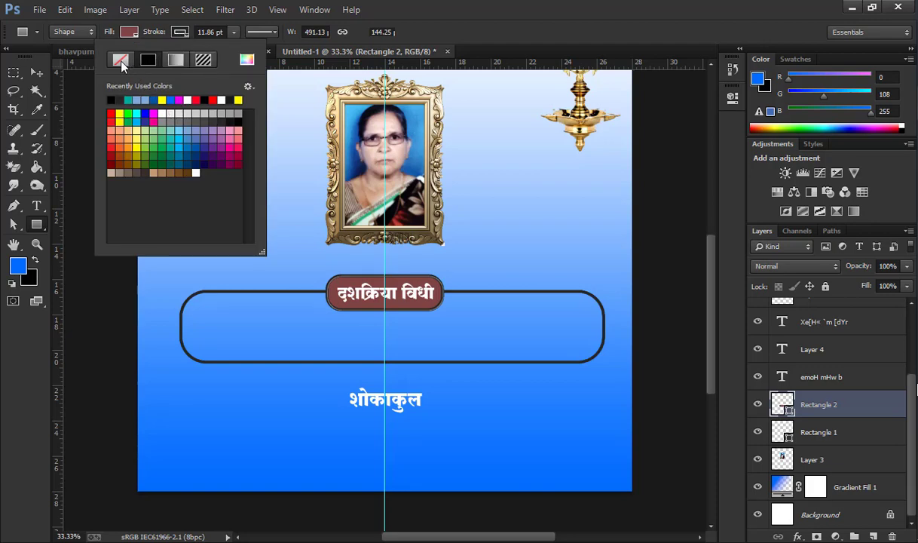
click(122, 63)
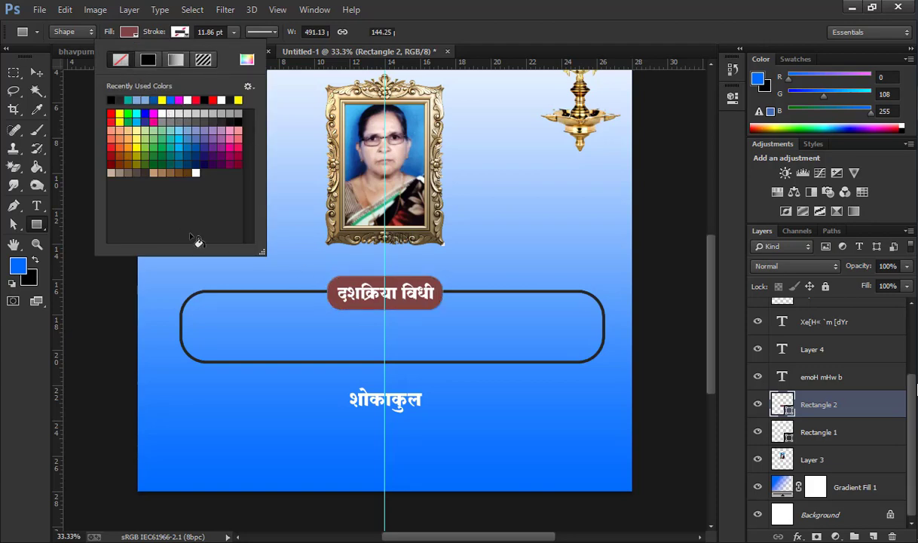
click(36, 71)
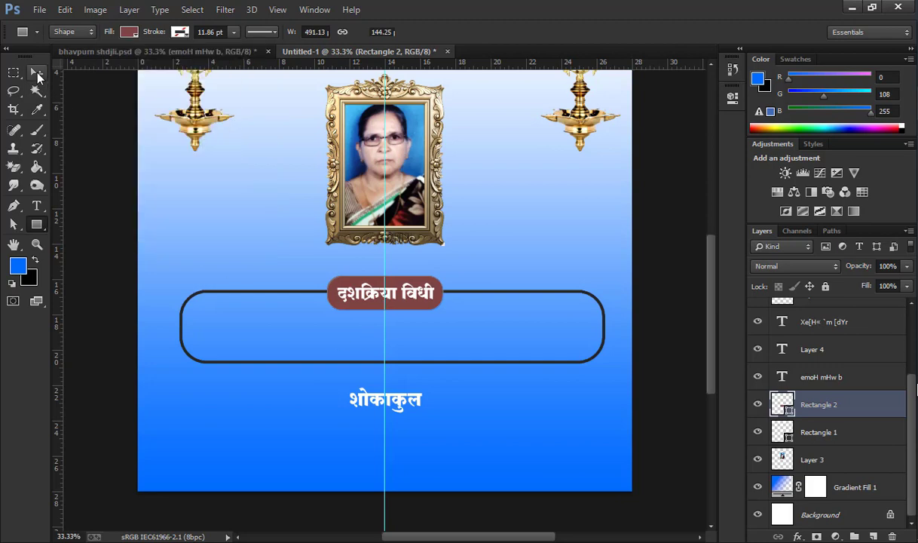
click(476, 329)
scroll(433, 412, down, 1)
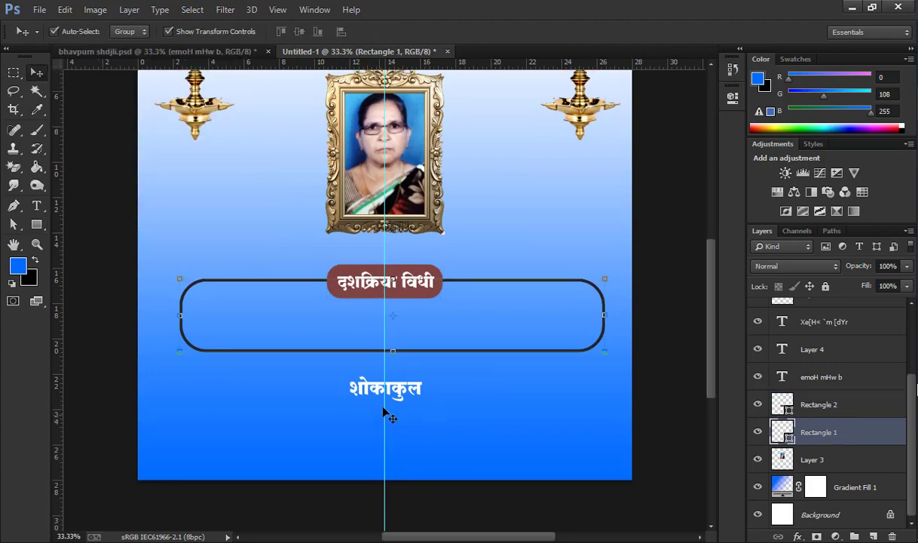
Duplicate the brown label shape and nudge the copy down behind शोकाकुल.
click(834, 410)
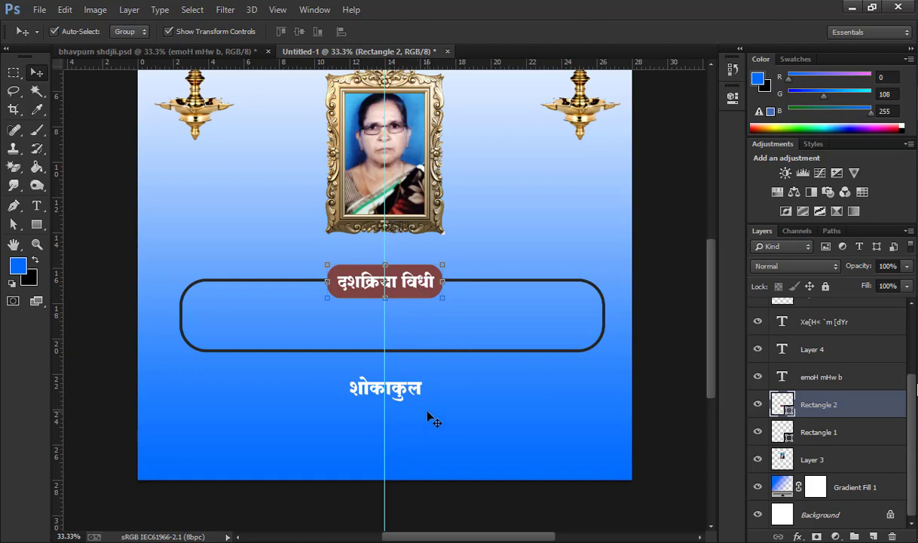
key(ctrl+j)
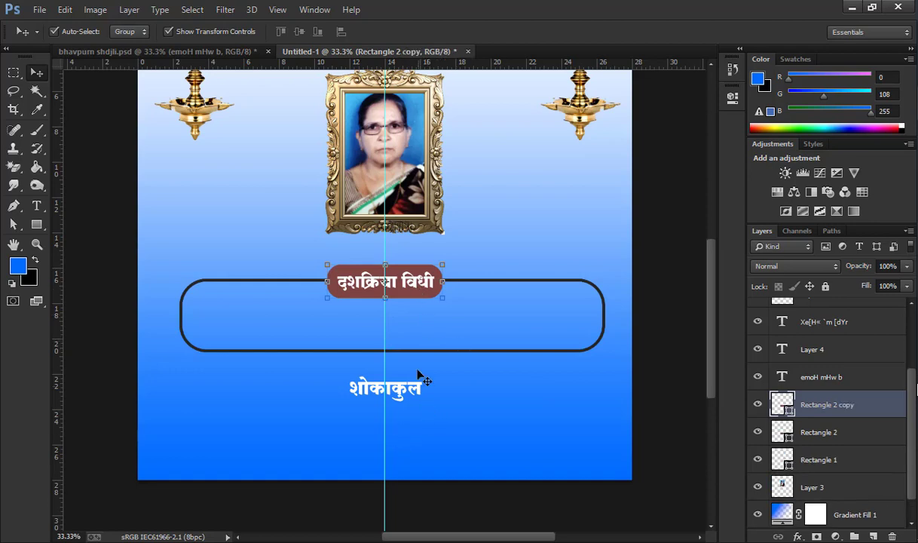
key(Down)
key(Down)
key(Down)
key(Down)
key(Down)
key(Down)
key(Down)
key(Down)
key(Down)
key(Down)
key(Down)
key(Down)
key(Down)
key(Down)
key(Down)
key(Down)
key(Down)
key(Down)
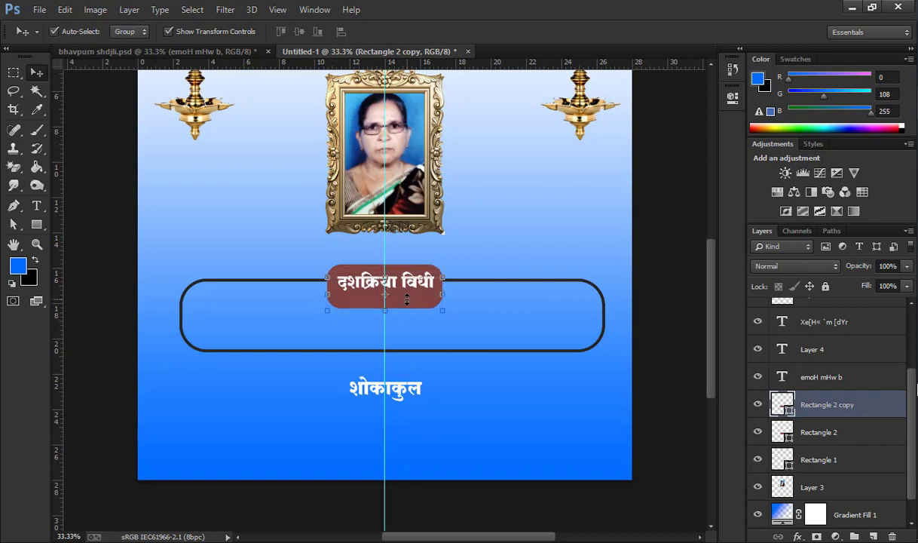
key(Down)
key(Down)
key(Down)
key(Down)
key(Down)
key(Down)
key(Down)
key(Down)
key(Down)
key(Down)
key(Down)
key(Down)
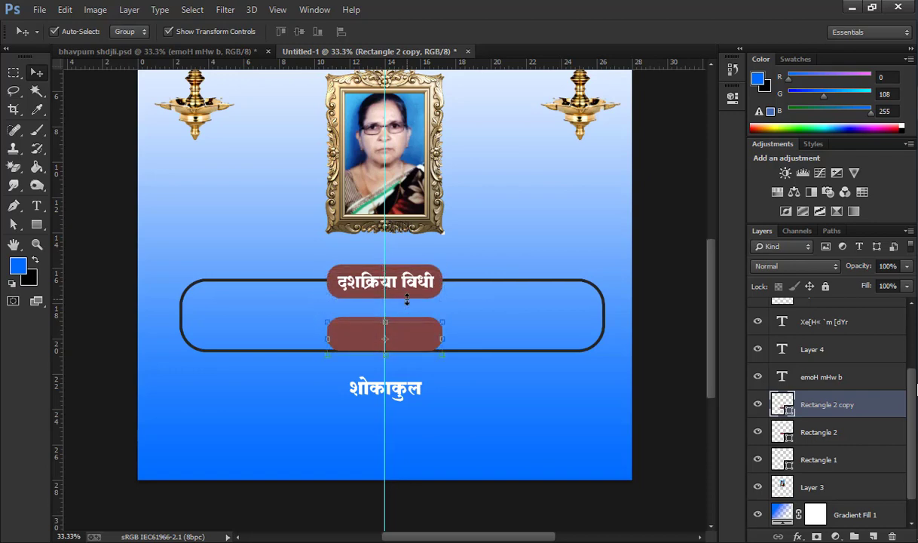
key(Down)
key(Down)
key(Down)
key(Down)
key(Down)
key(Down)
key(Down)
key(Down)
key(Down)
key(Down)
key(Down)
key(Down)
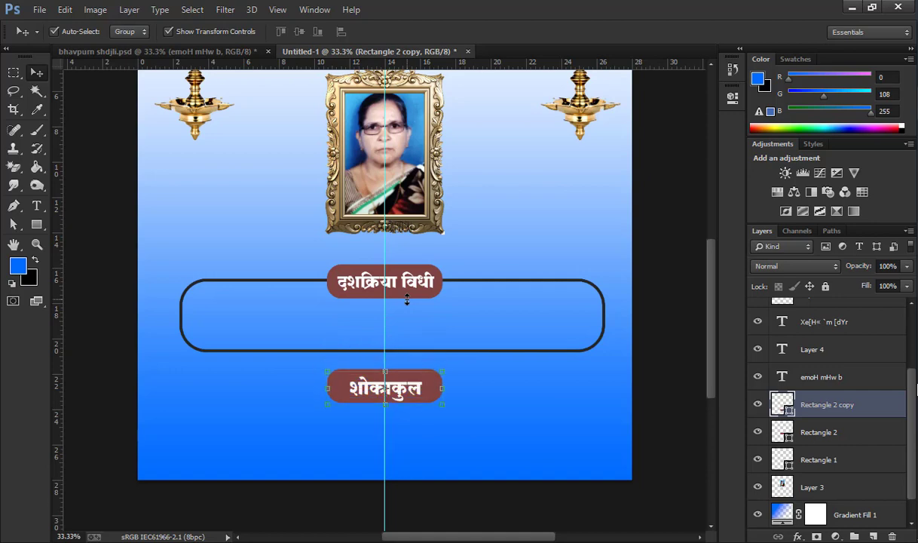
key(Down)
key(Down)
key(Down)
key(Up)
key(Up)
key(Up)
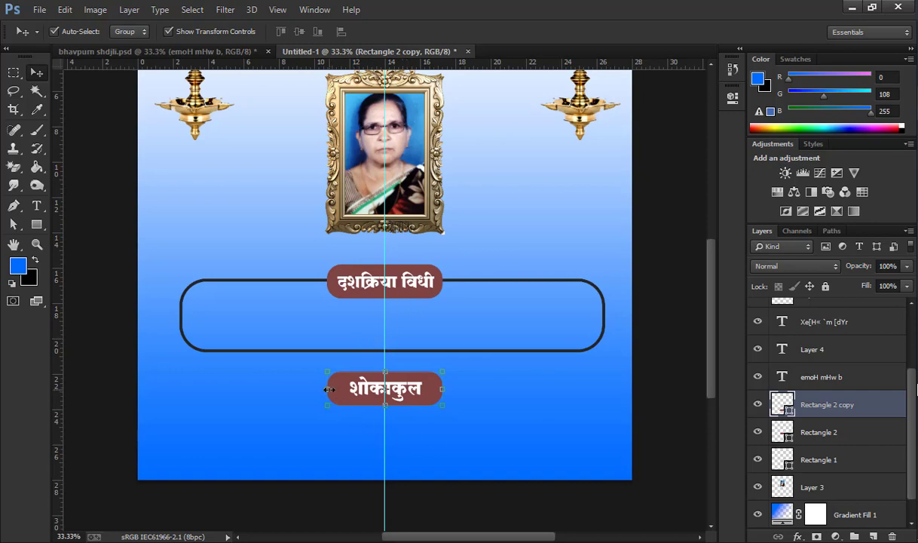
Narrow the copied label from both sides to about 85% width to fit the word.
key(ctrl+t)
drag(329, 389, 339, 389)
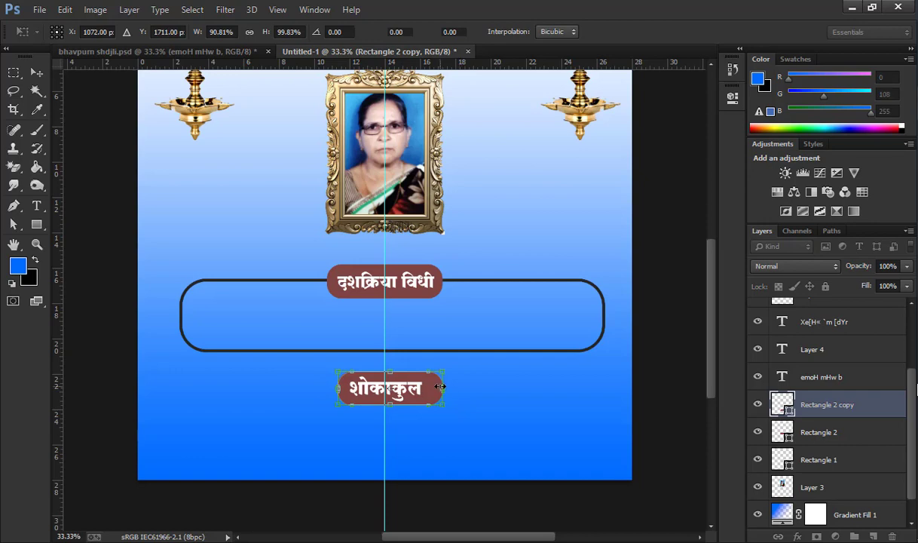
drag(441, 389, 437, 390)
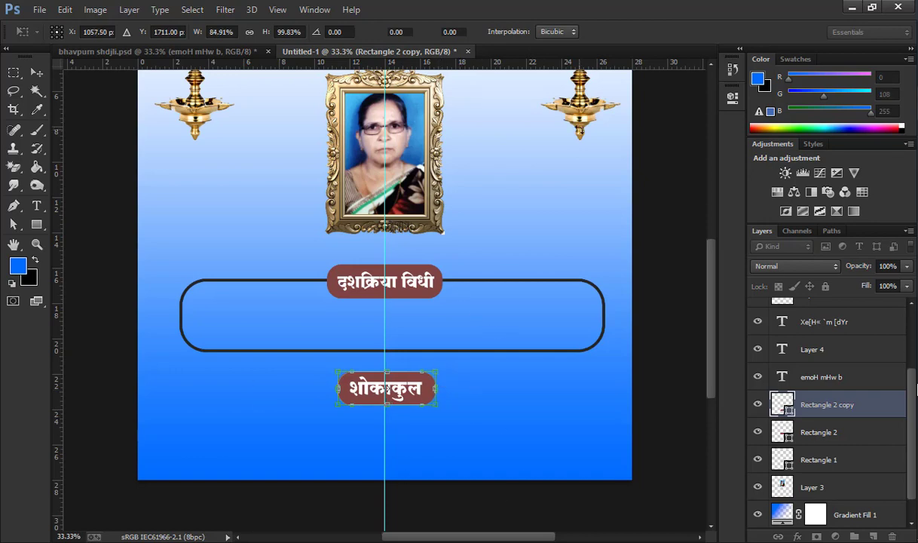
key(Return)
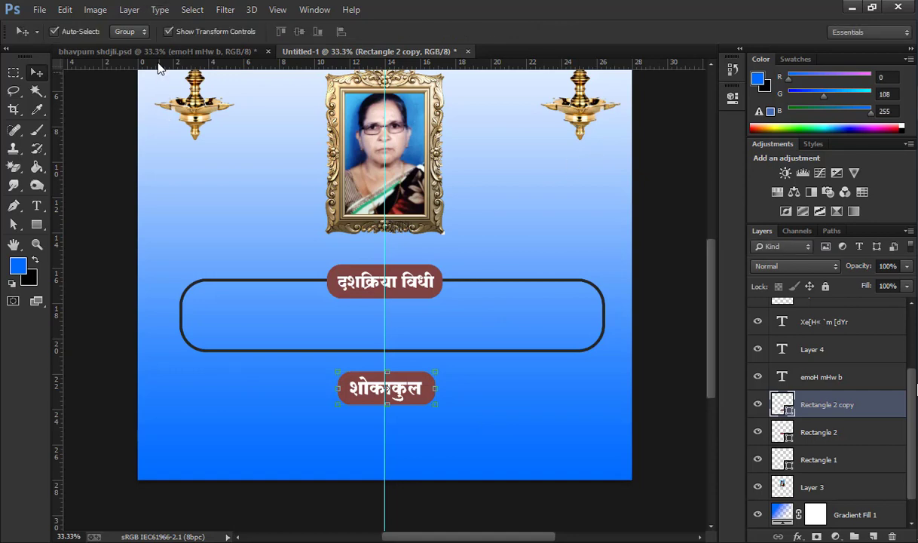
Hide transform controls, drop a horizontal guide through शोकाकुल, zoom in, and create empty Layer 5.
click(169, 32)
drag(320, 72, 411, 411)
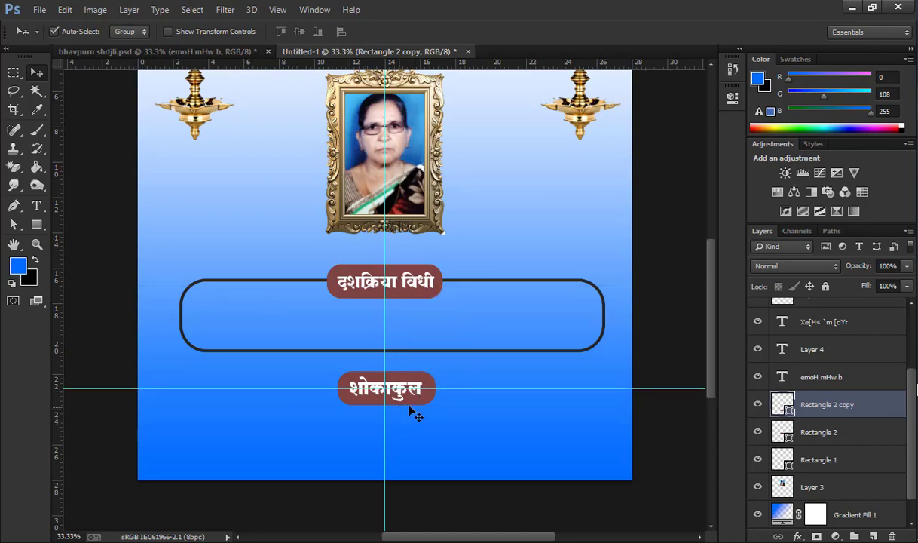
key(ctrl+plus)
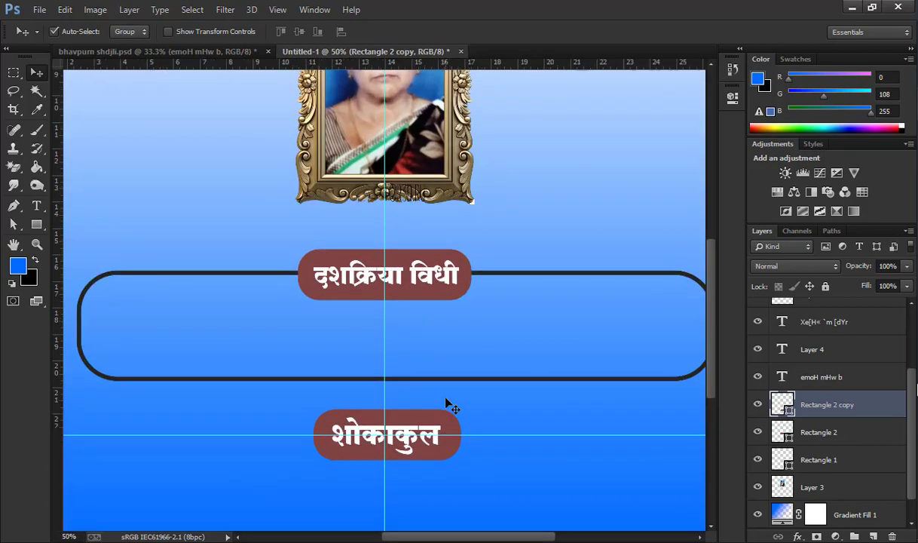
key(ctrl+plus)
scroll(445, 402, down, 2)
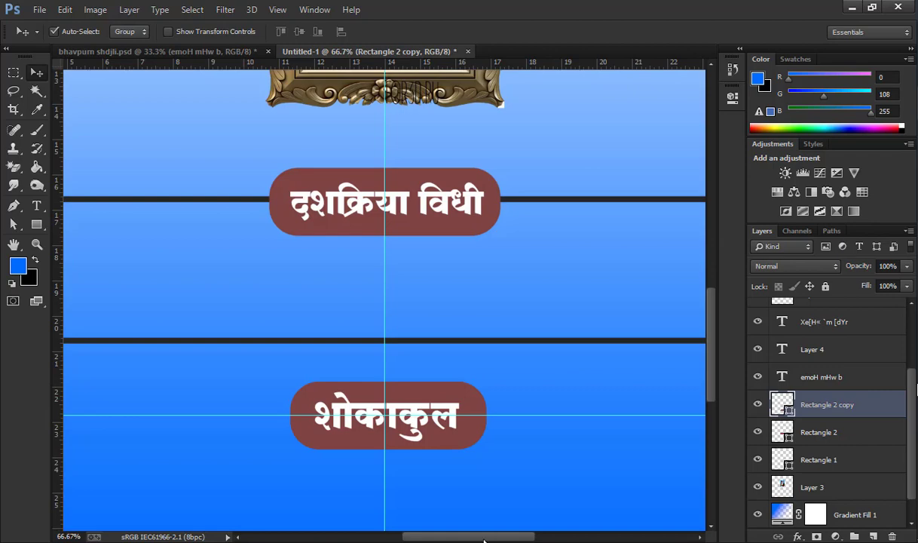
drag(483, 540, 443, 540)
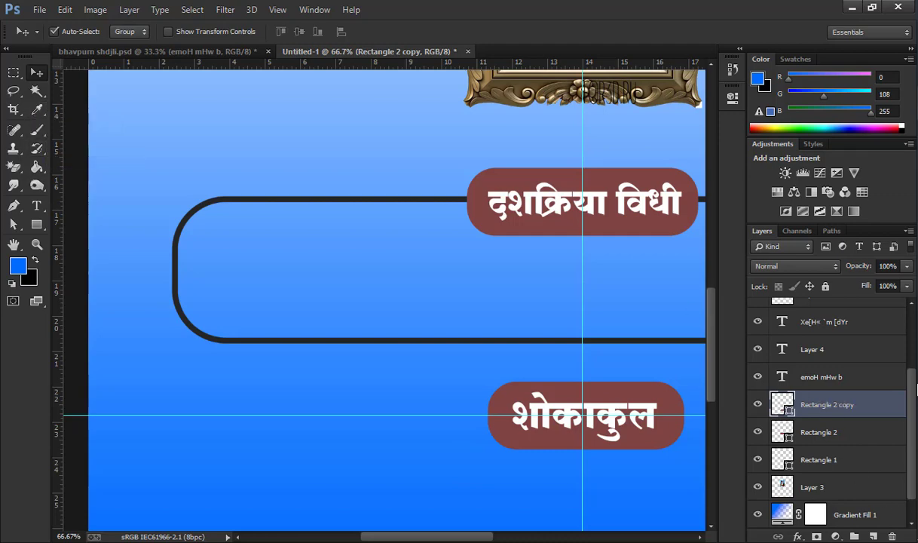
click(873, 536)
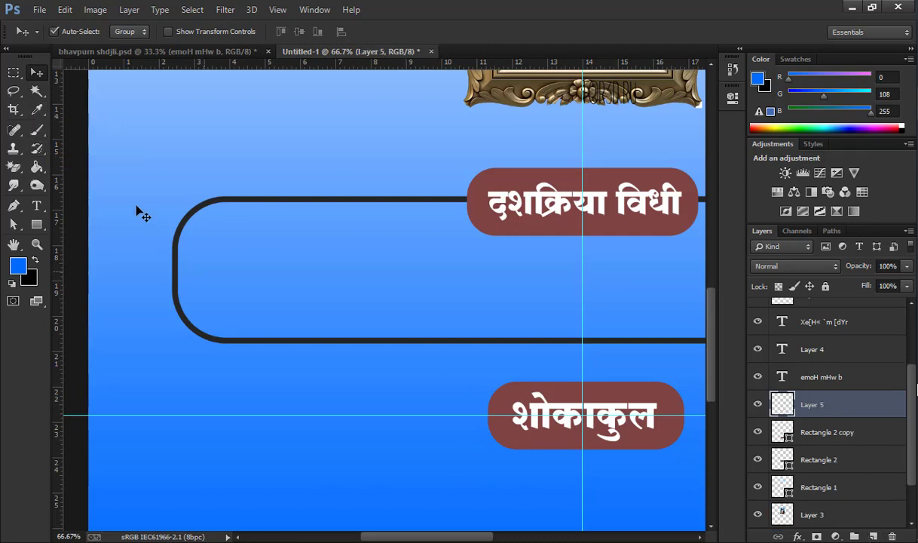
Set up a smaller black Hard Round brush.
click(37, 129)
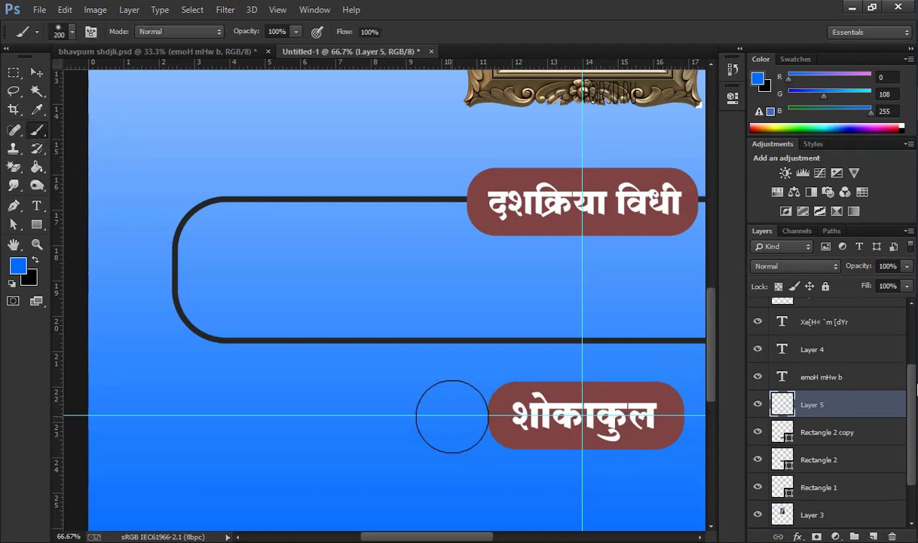
key(bracketleft)
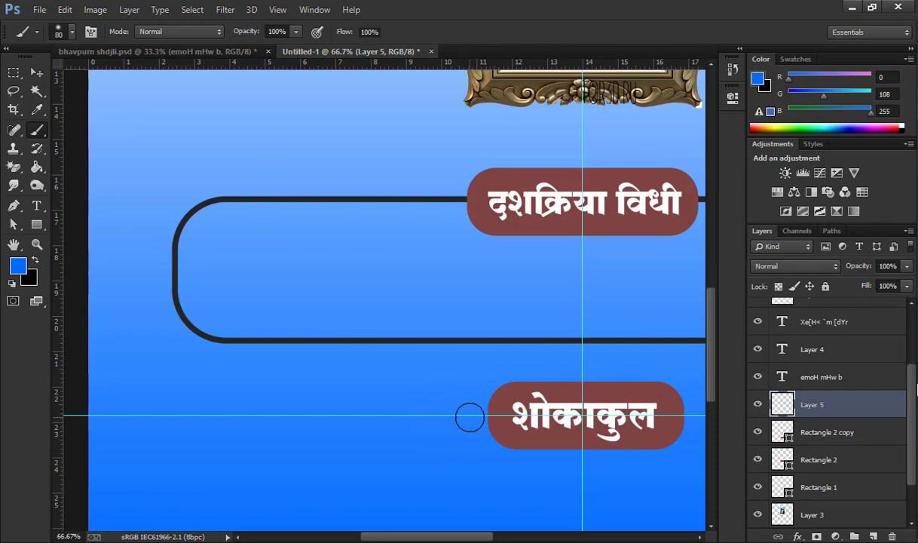
right_click(453, 416)
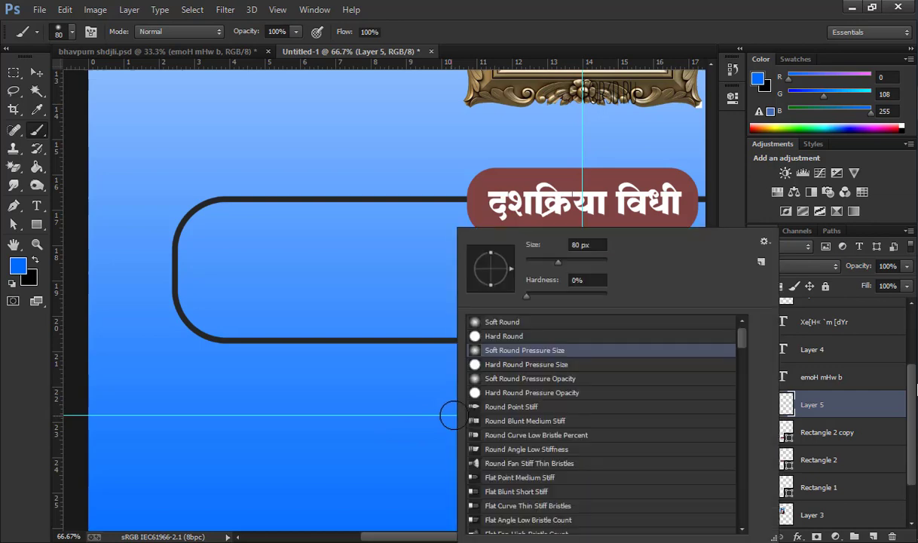
click(529, 336)
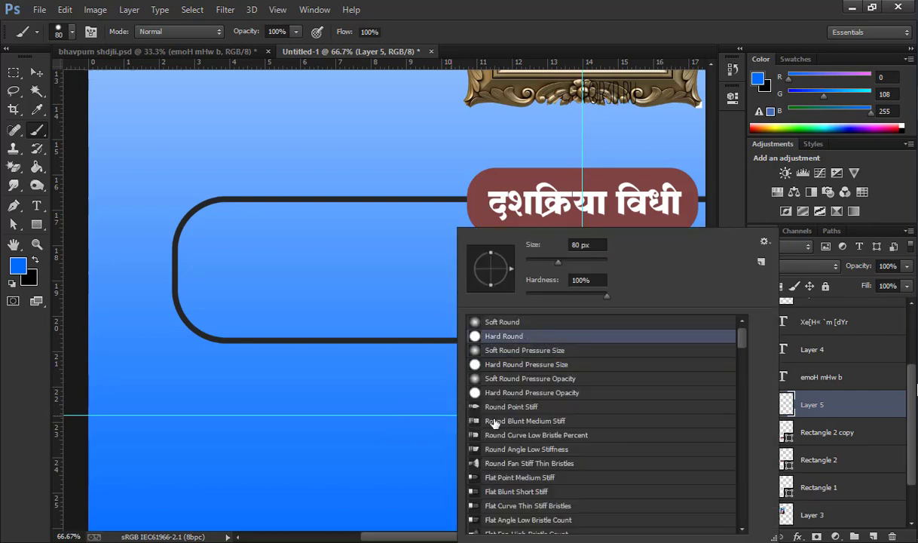
key(Return)
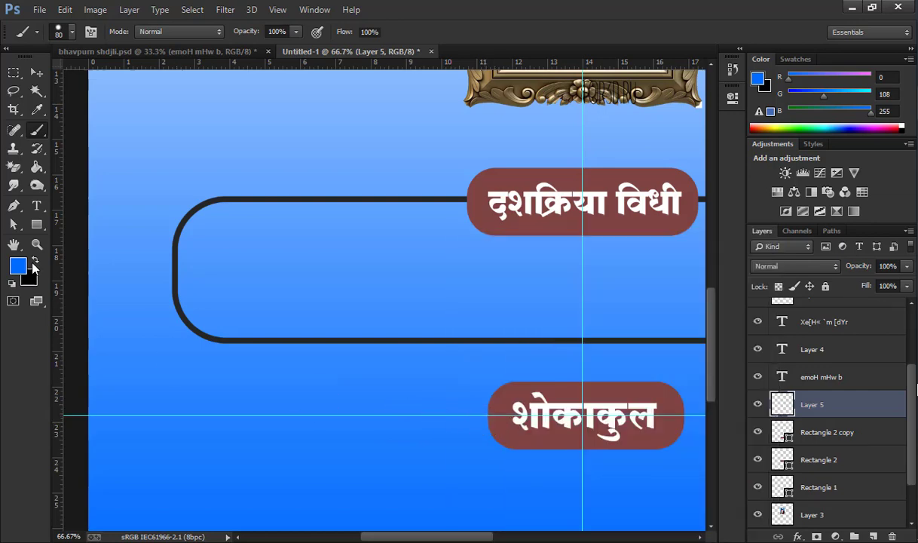
click(34, 261)
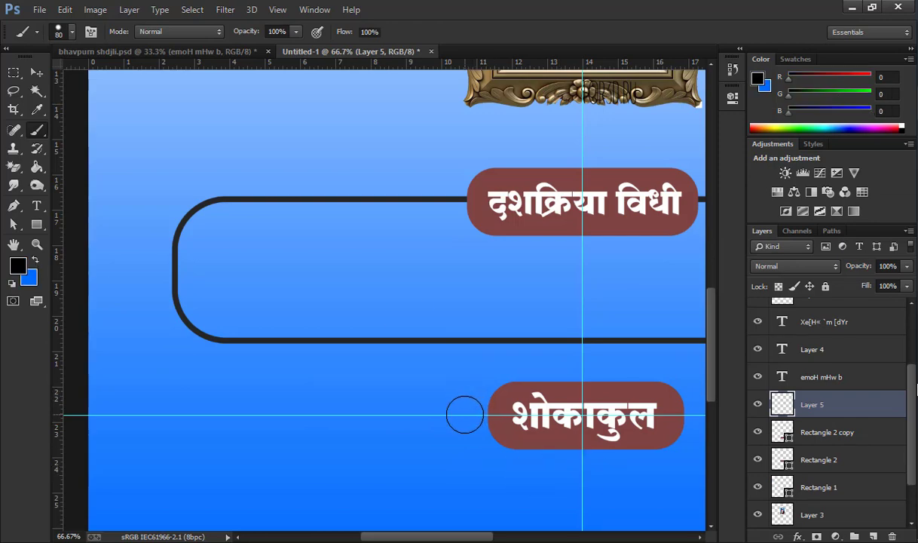
Paint three black dots left of शोकाकुल, each smaller moving leftward.
click(464, 414)
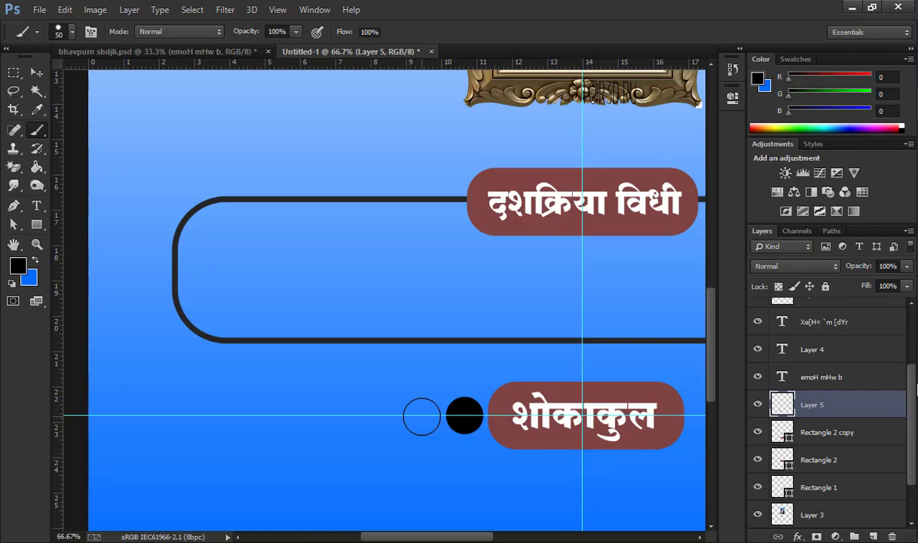
key(bracketleft)
key(bracketleft)
click(429, 415)
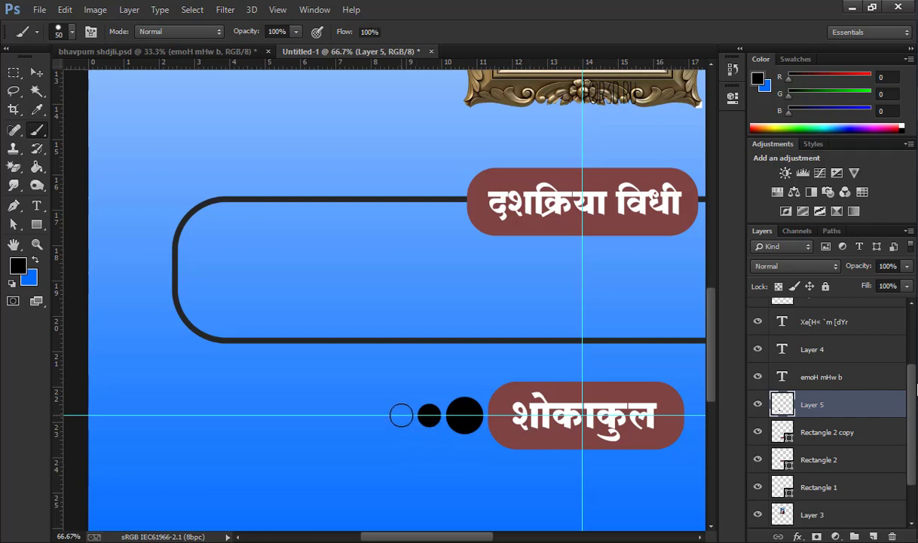
key(bracketleft)
key(bracketleft)
click(405, 416)
scroll(558, 430, right, 5)
key(m)
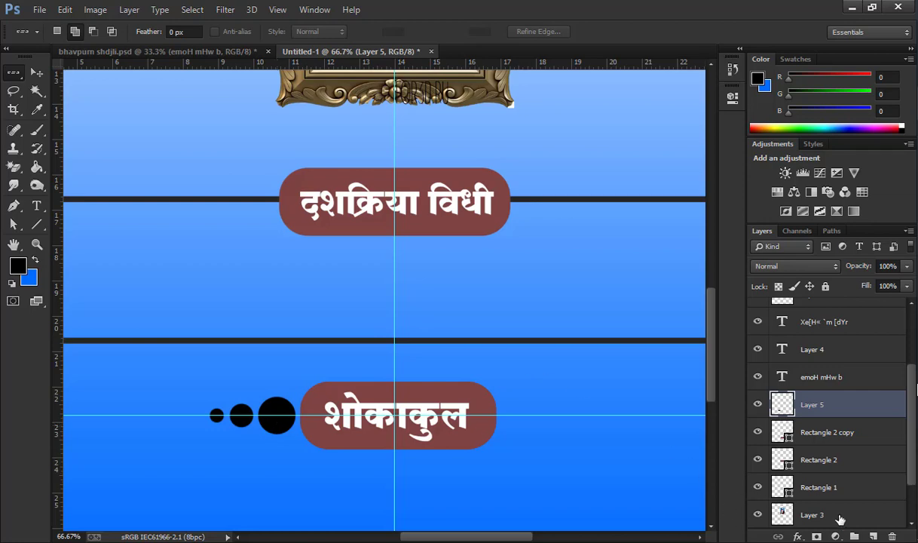
Add a Color Overlay to the dots layer using brown sampled from the title label.
click(798, 535)
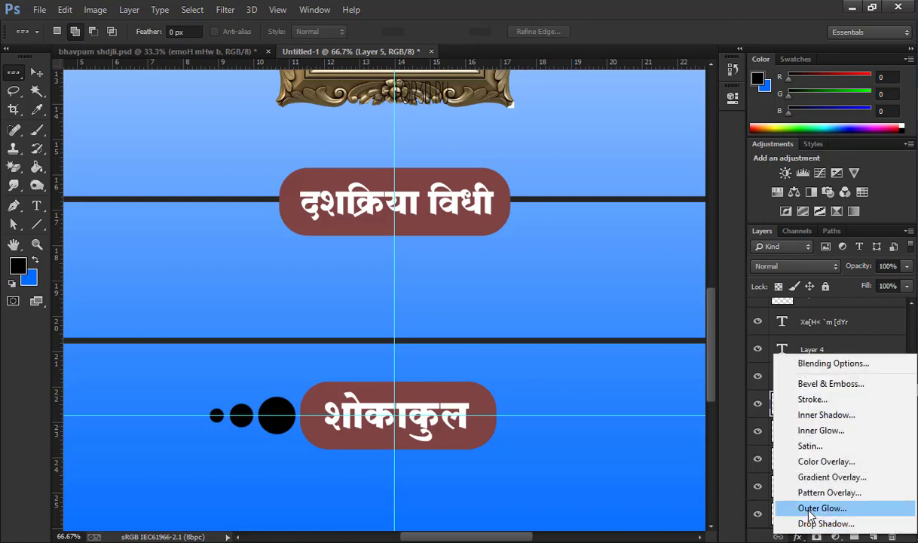
click(827, 467)
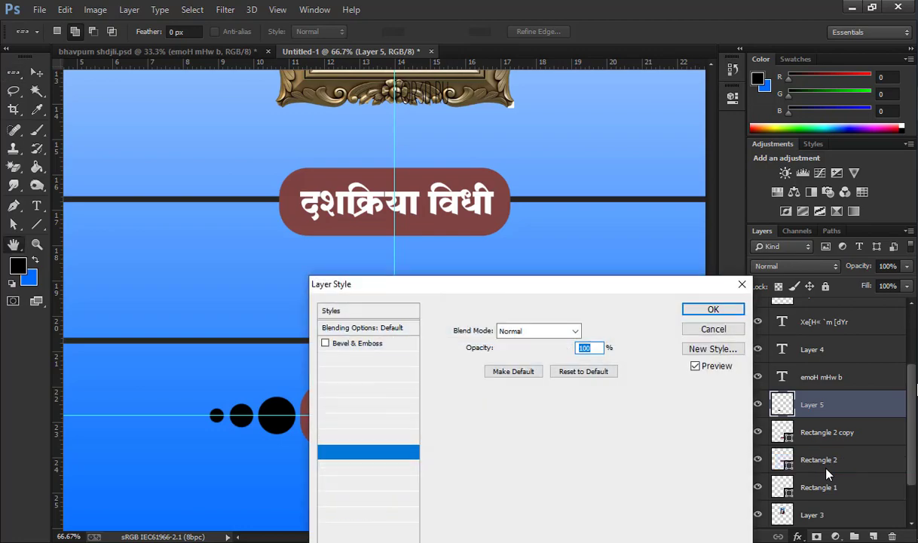
drag(610, 286, 723, 287)
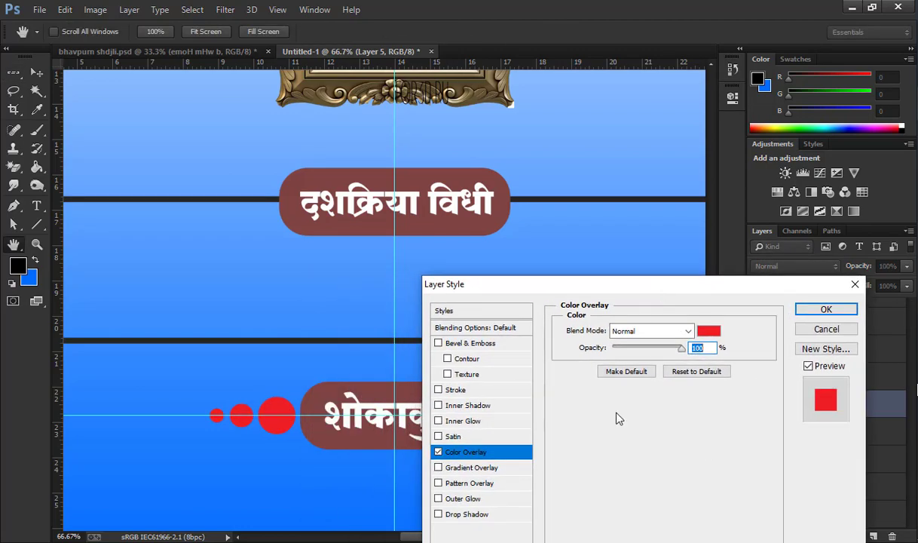
click(709, 330)
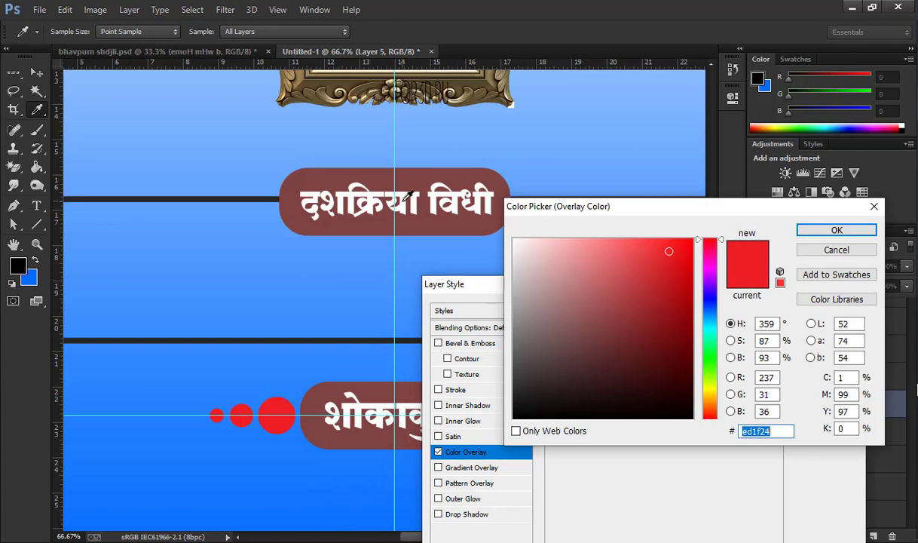
click(394, 170)
click(813, 233)
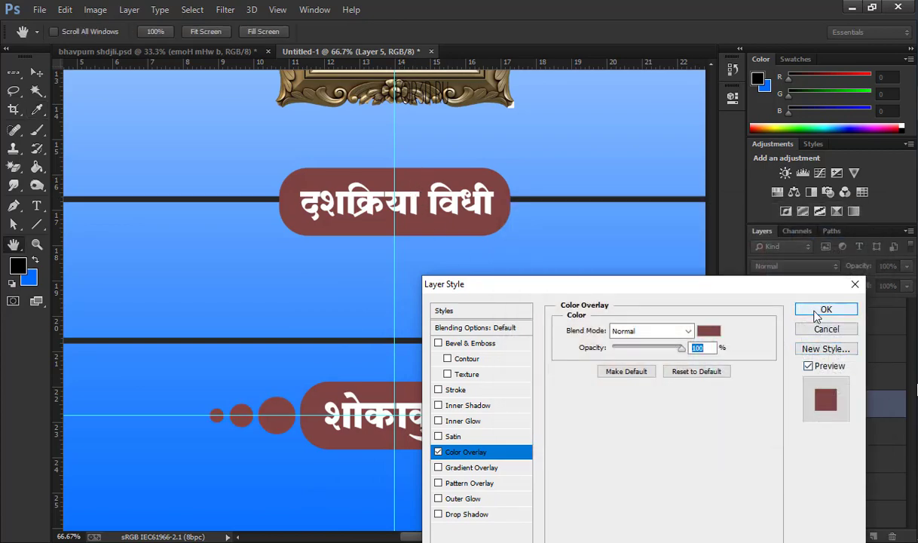
click(817, 311)
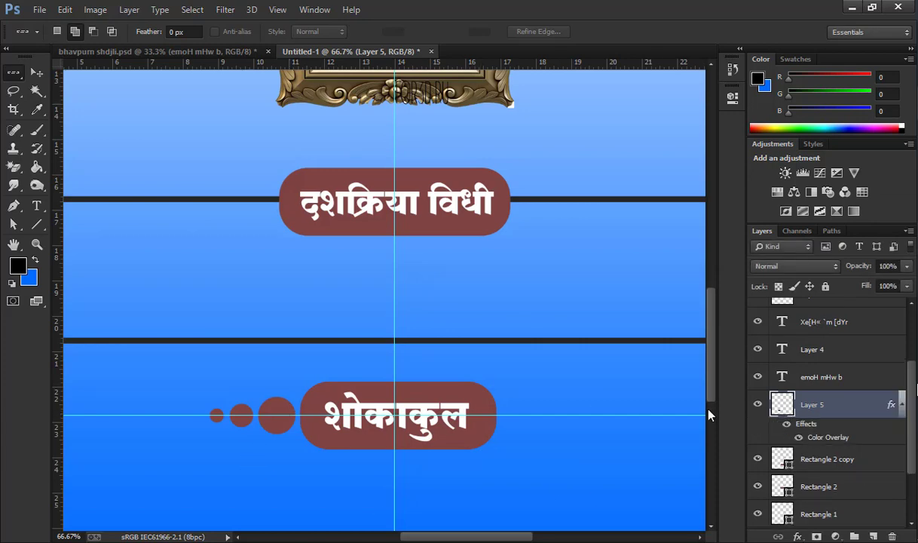
Duplicate the dots layer and flip the copy horizontally.
key(ctrl+j)
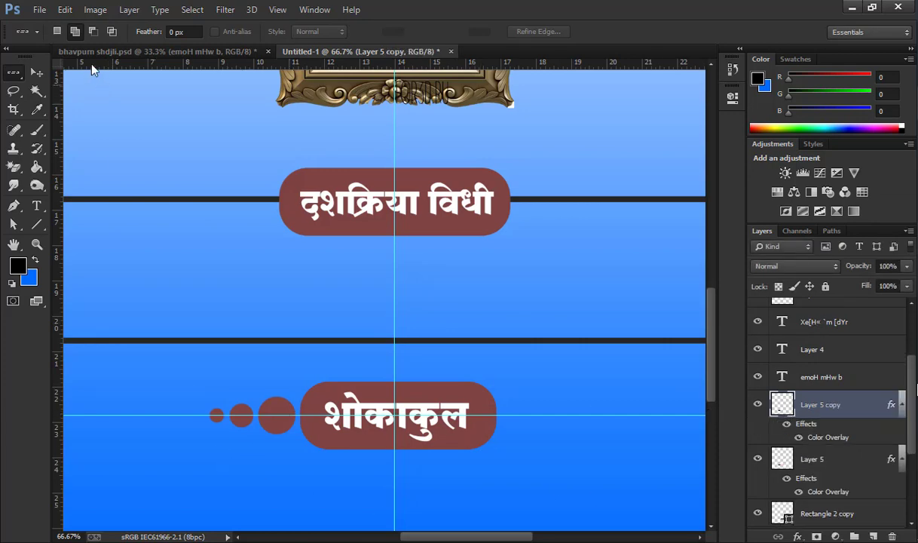
click(36, 72)
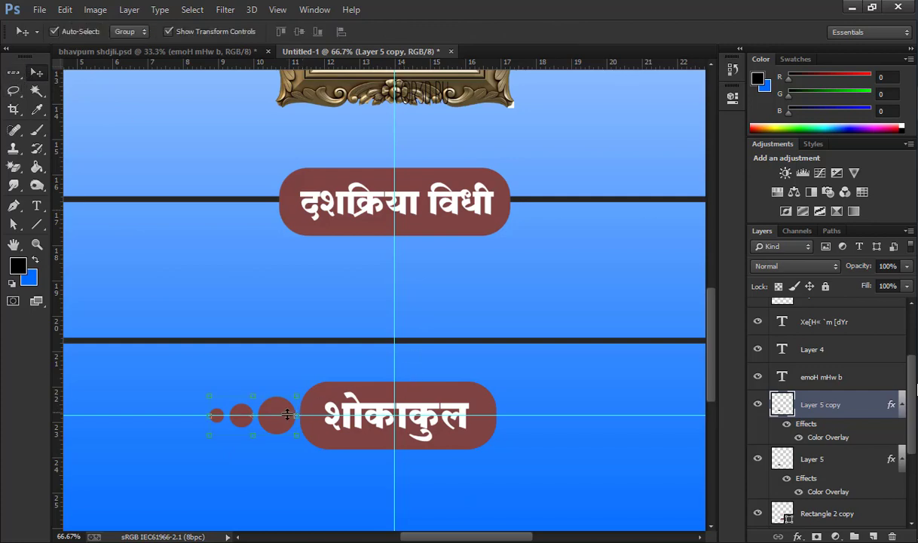
drag(287, 414, 506, 415)
key(ctrl+t)
right_click(290, 411)
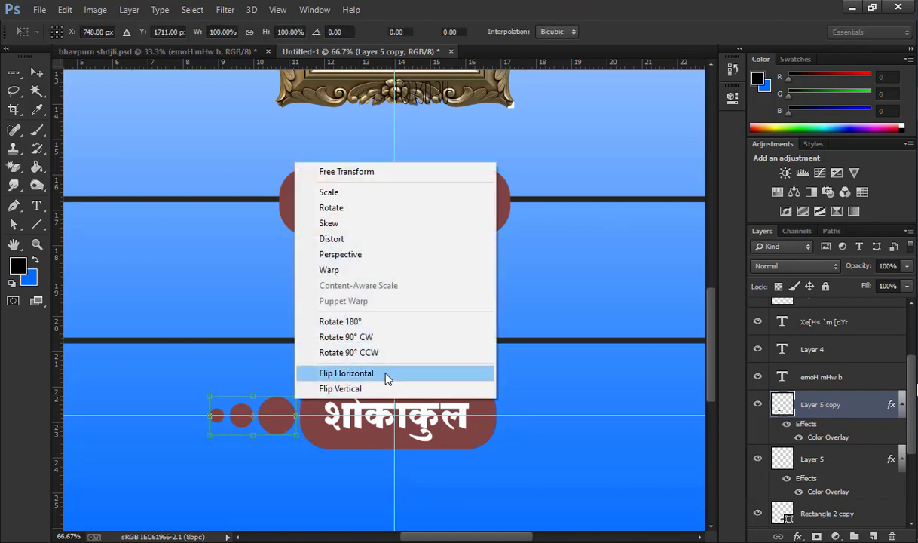
click(387, 378)
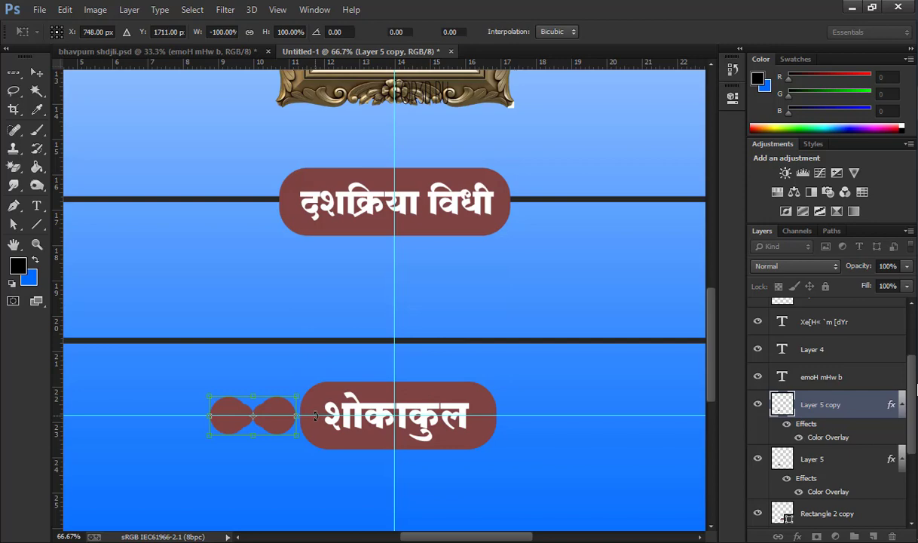
Position the flipped dots just right of शोकाकुल and apply the transform.
key(shift+Right)
key(shift+Right)
key(shift+Right)
key(shift+Right)
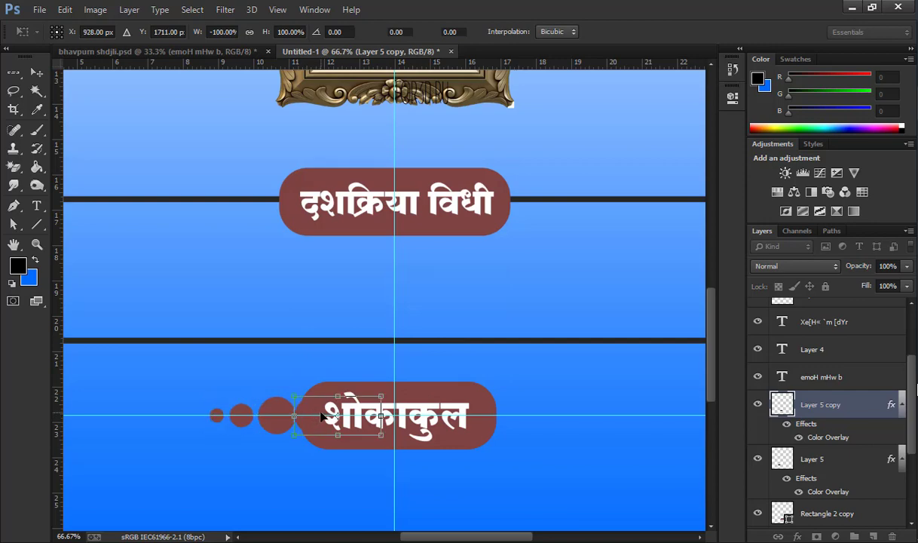
drag(324, 417, 552, 423)
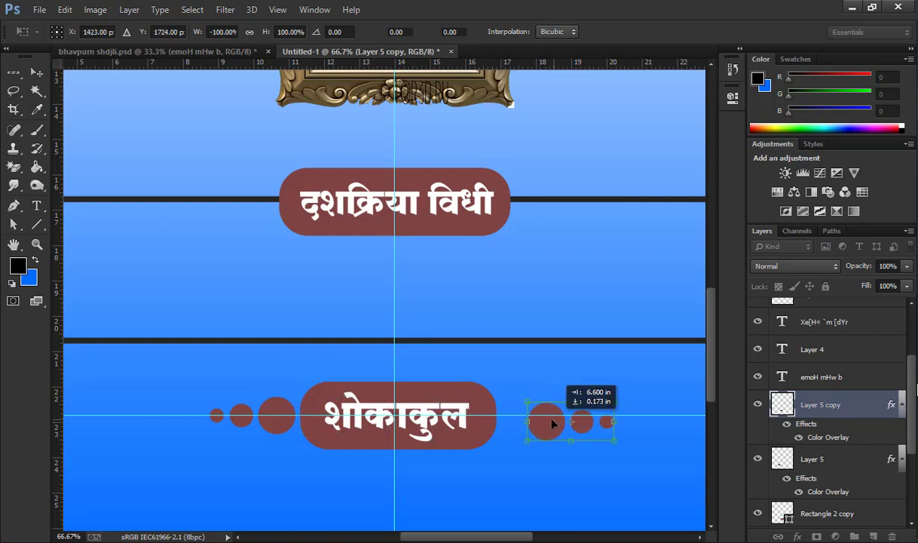
drag(552, 423, 532, 427)
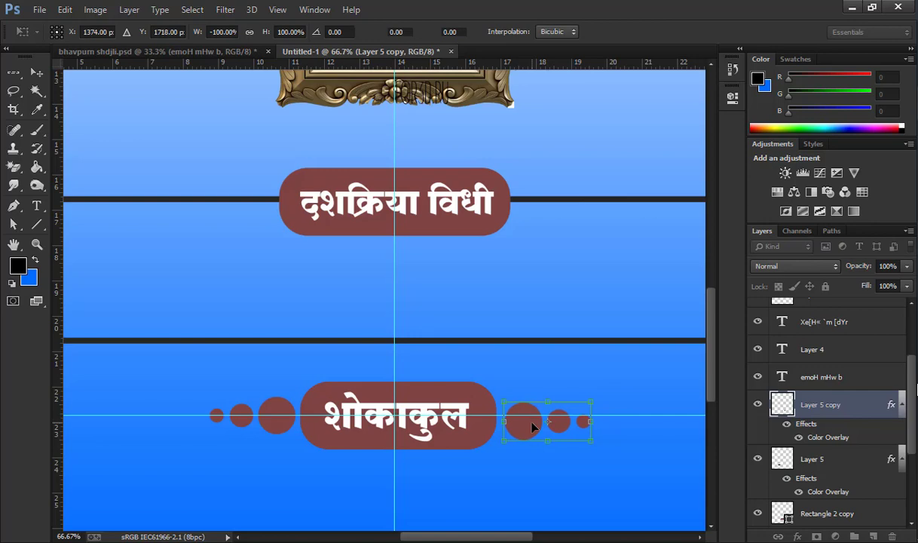
key(Up)
key(Left)
key(Left)
key(Up)
key(Up)
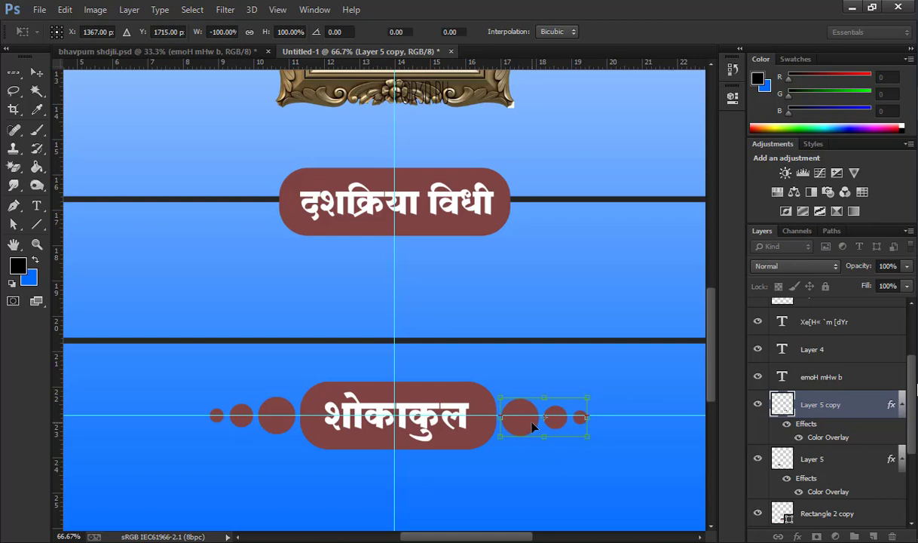
click(36, 73)
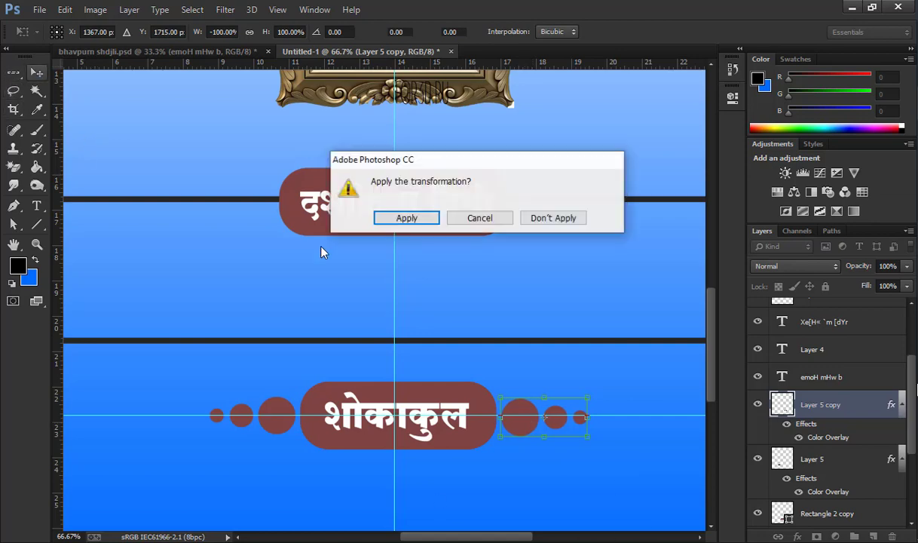
click(435, 221)
Commit the dots flip, copy the flowers image into the poster, and close it unsaved.
click(579, 415)
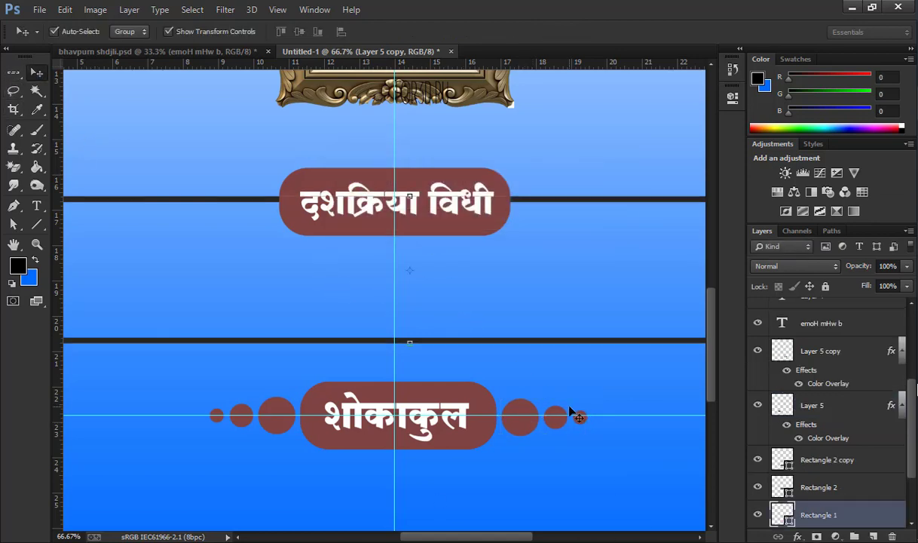
key(ctrl+minus)
key(ctrl+minus)
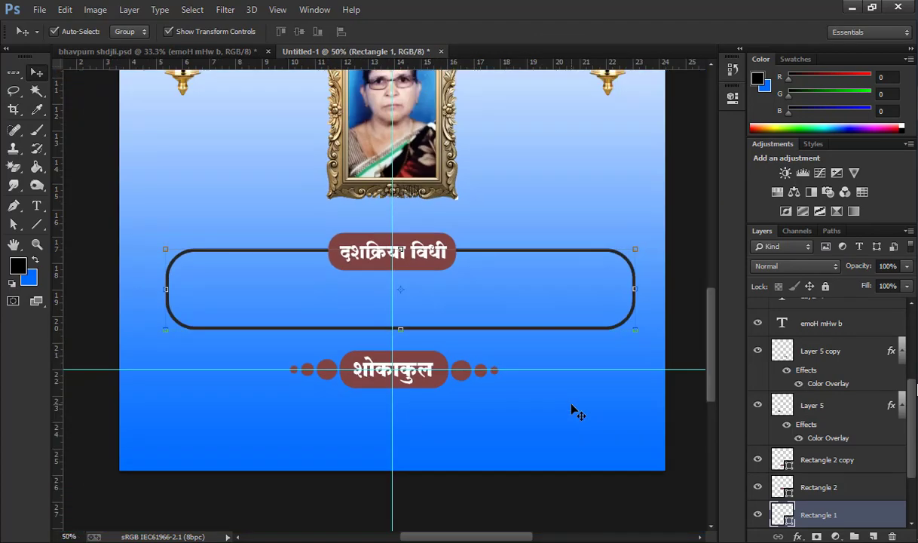
key(ctrl+minus)
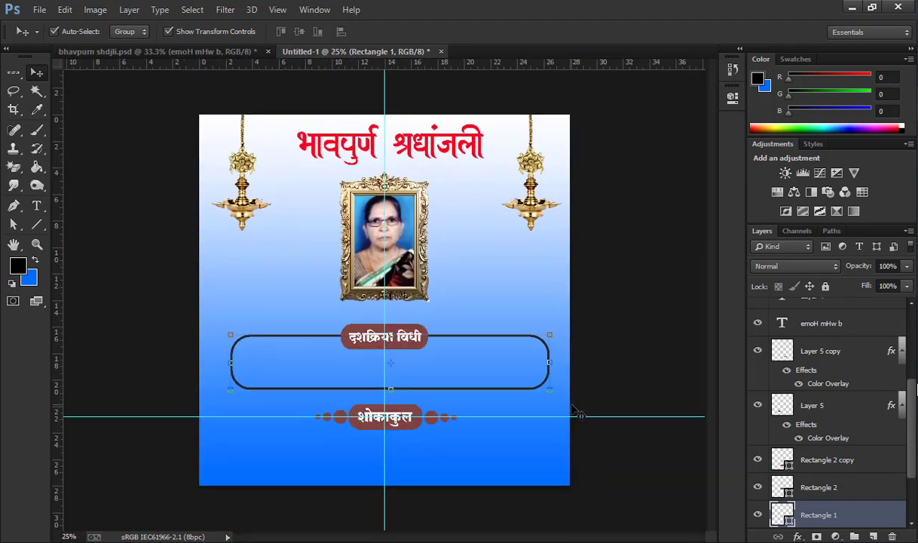
key(ctrl+plus)
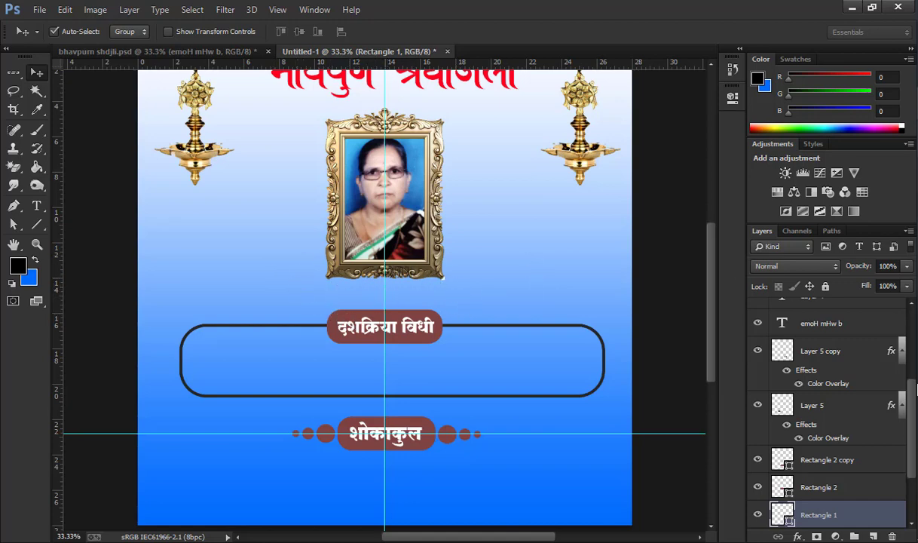
click(805, 177)
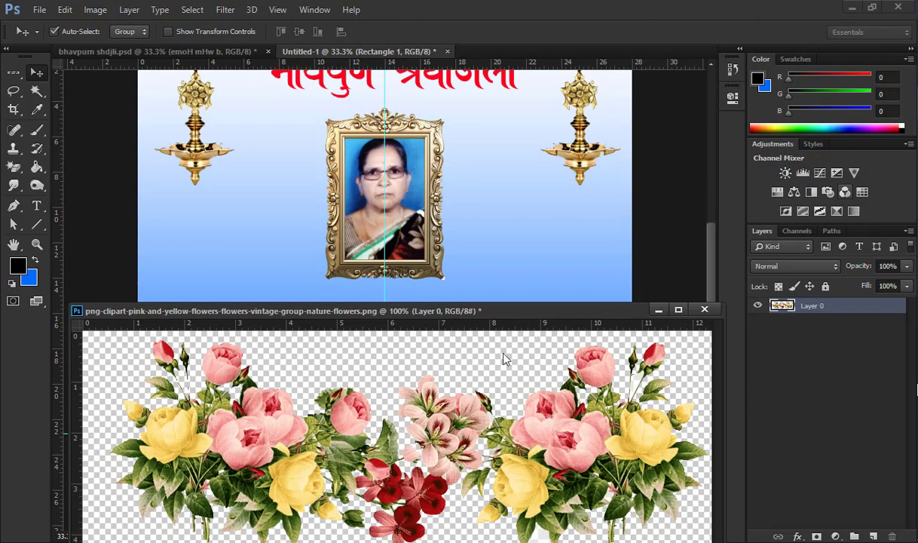
drag(290, 438, 474, 293)
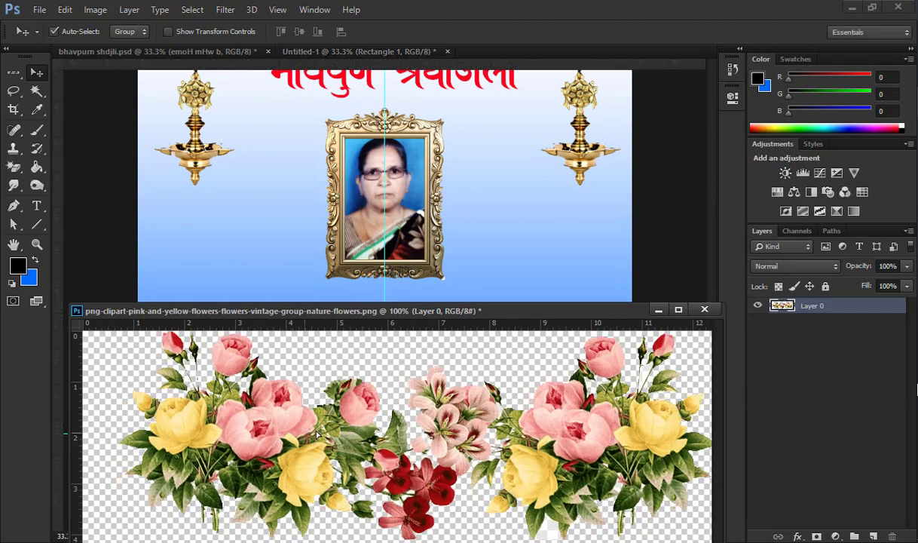
click(705, 309)
click(460, 217)
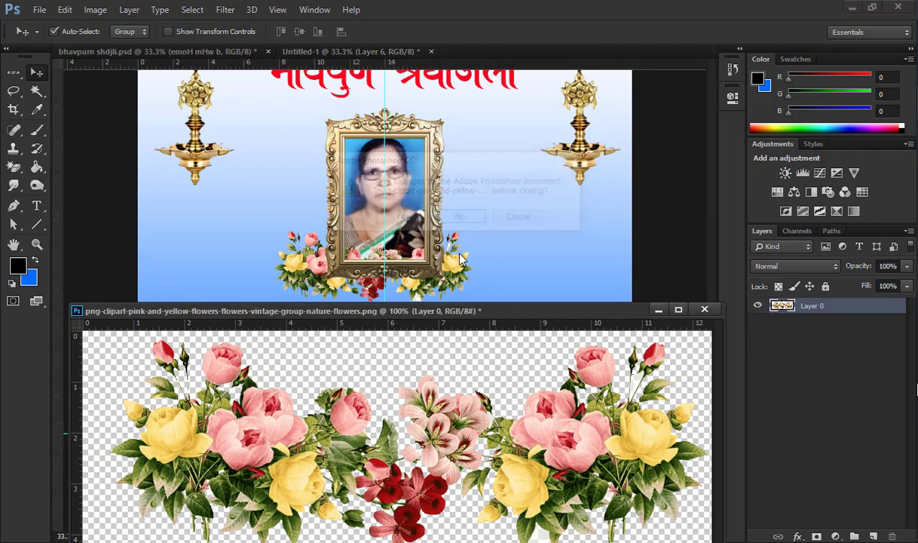
Raise the garland Layer 6 above the frame layers and set it along the frame's base.
drag(440, 267, 473, 287)
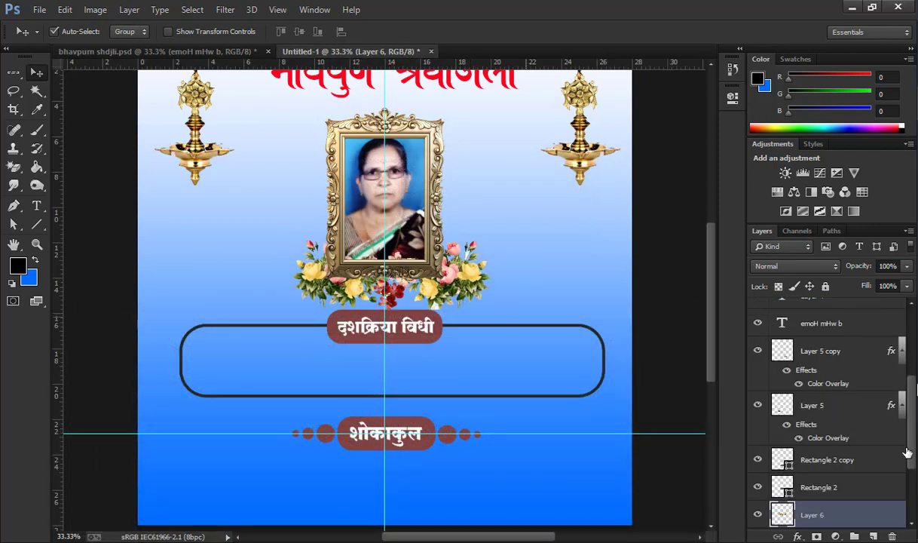
scroll(868, 522, up, 1)
scroll(868, 523, down, 2)
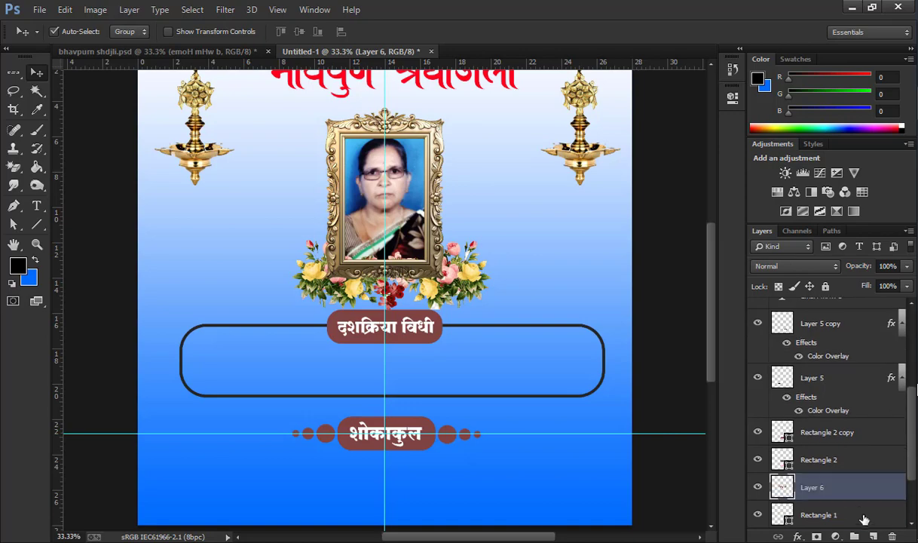
drag(852, 493, 829, 320)
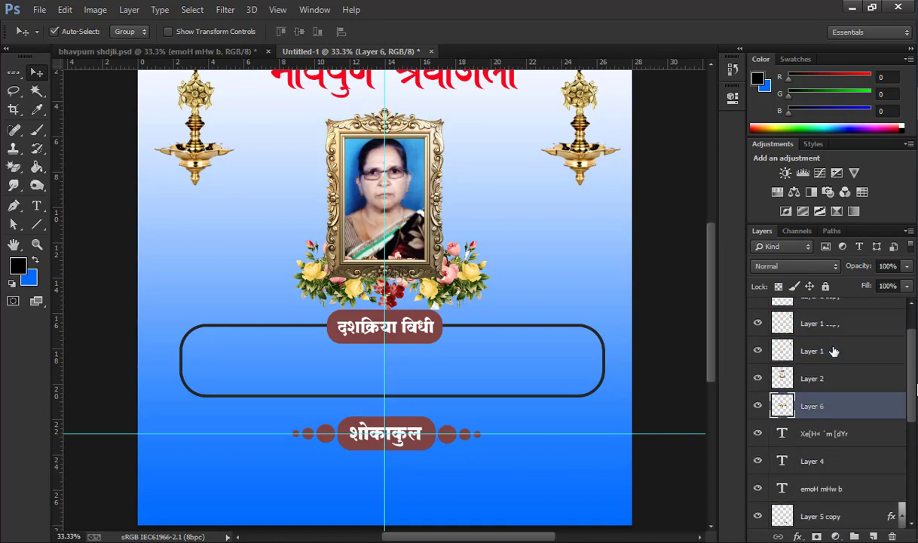
drag(846, 418, 846, 320)
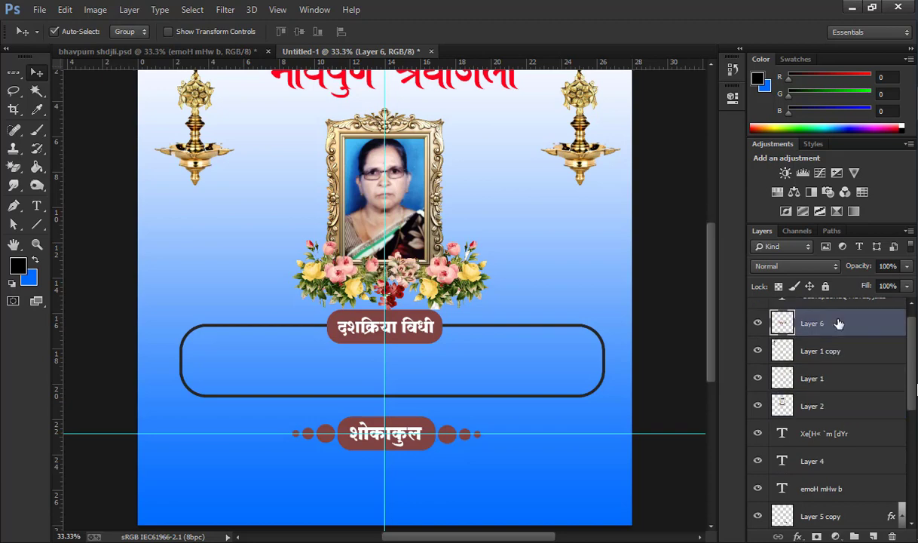
drag(475, 303, 448, 283)
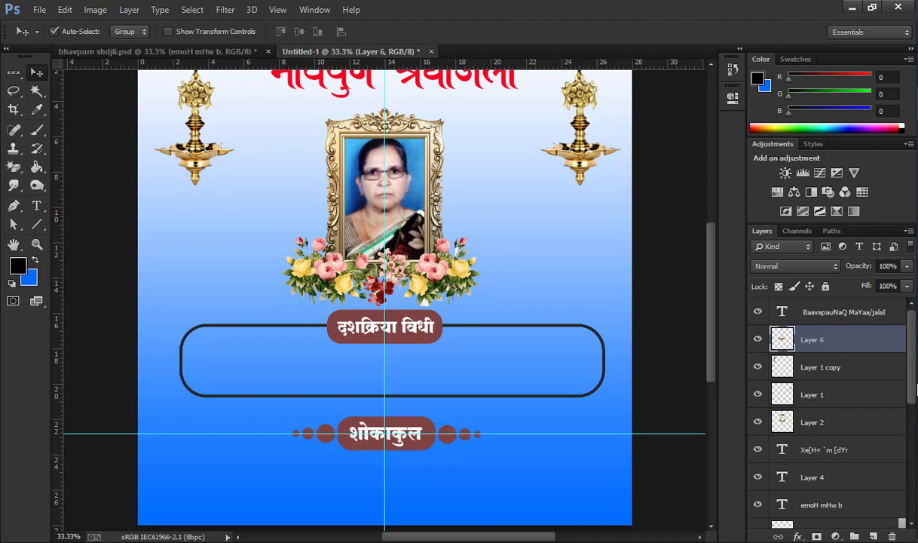
drag(448, 283, 448, 283)
Give the flower garland a Drop Shadow with distance 8 and size 16.
click(796, 535)
click(791, 519)
drag(679, 405, 682, 406)
drag(677, 435, 684, 435)
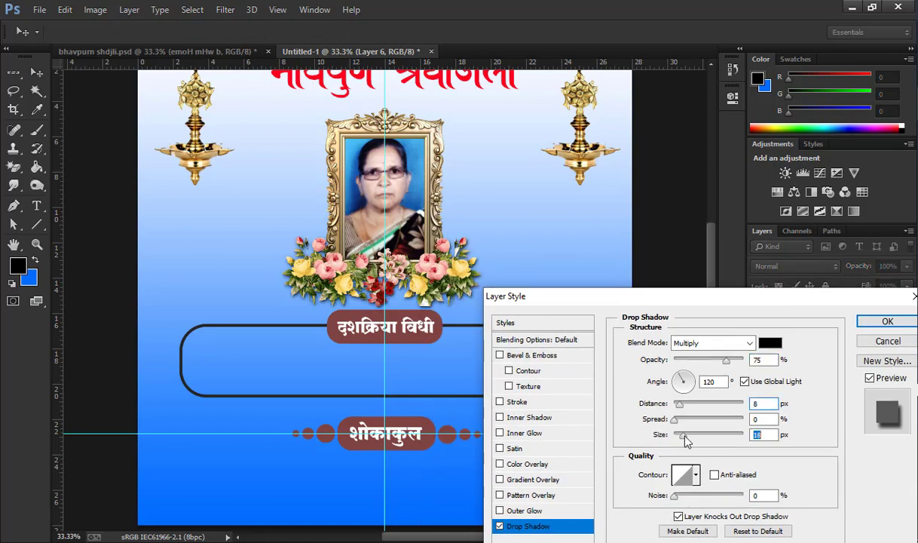
click(887, 322)
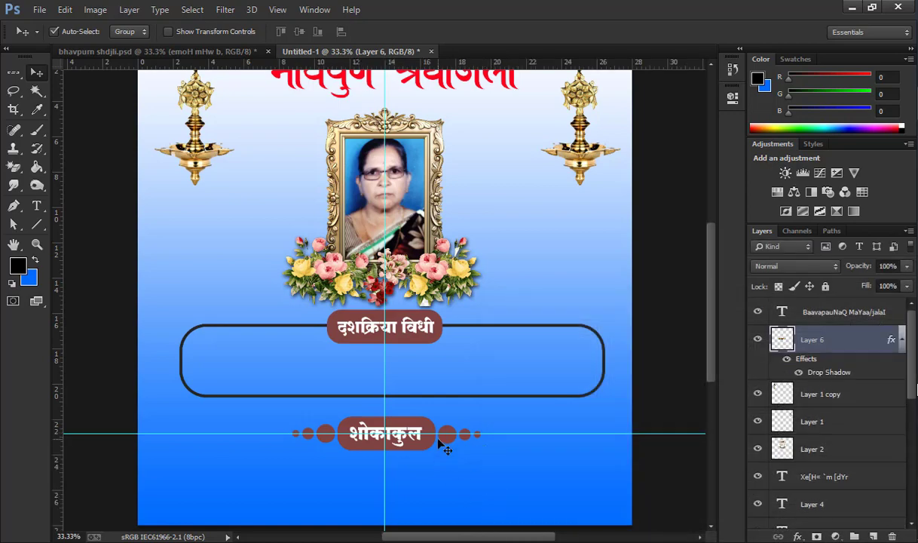
scroll(444, 443, up, 2)
Give the photo frame layer a Drop Shadow with size 27.
click(436, 166)
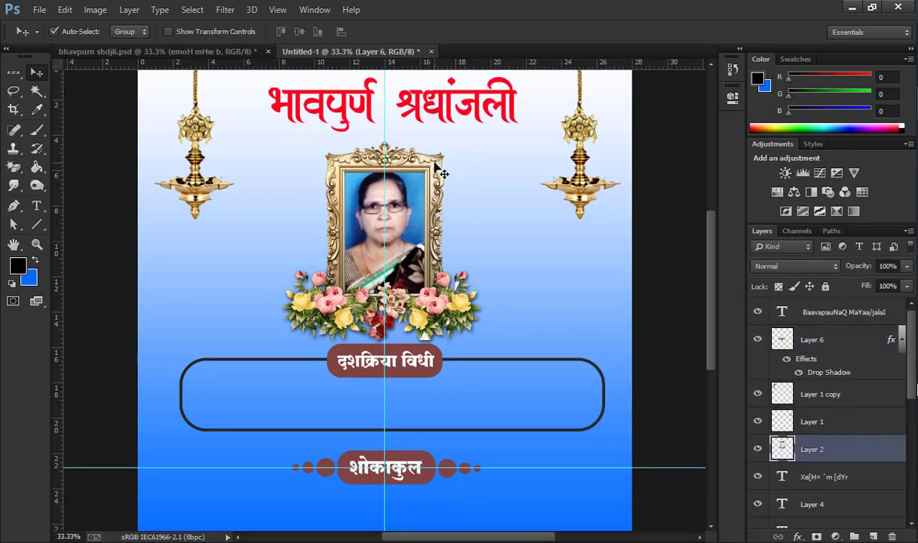
click(827, 373)
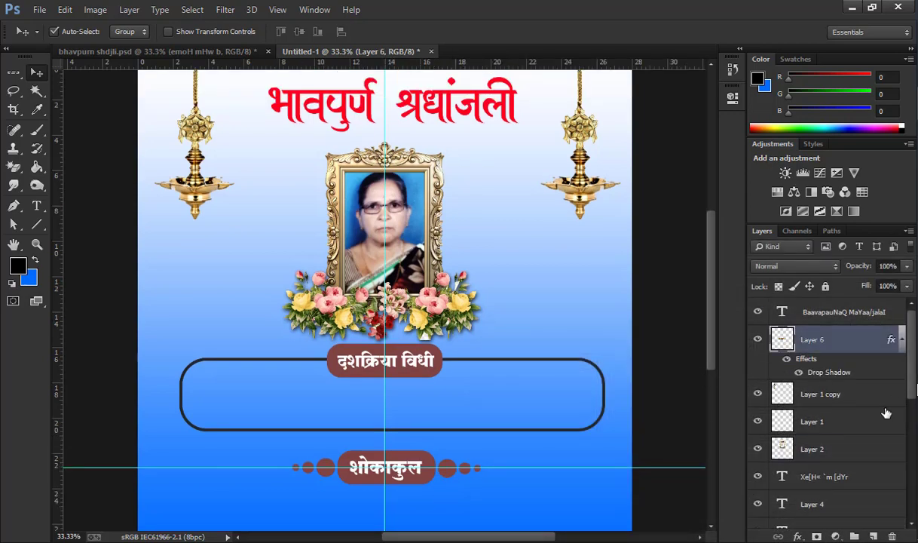
click(821, 450)
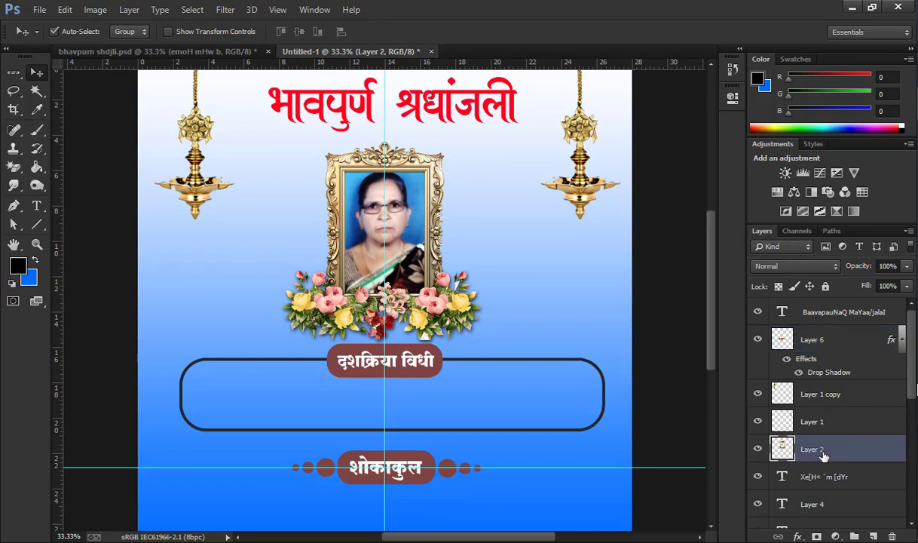
click(798, 536)
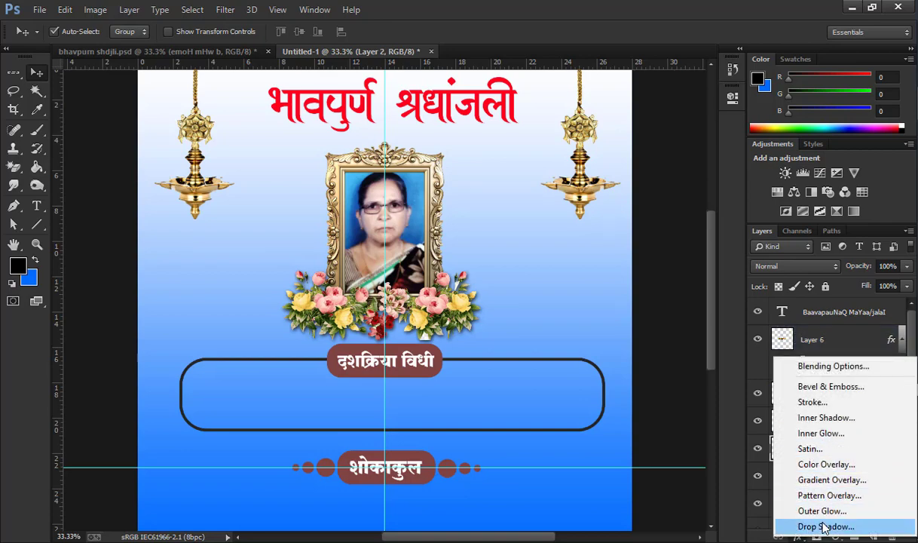
click(823, 526)
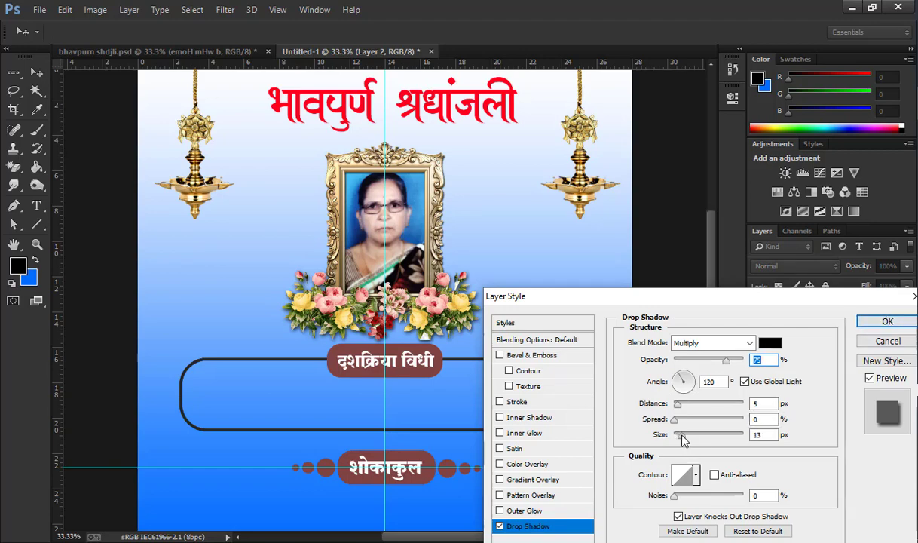
drag(677, 435, 685, 434)
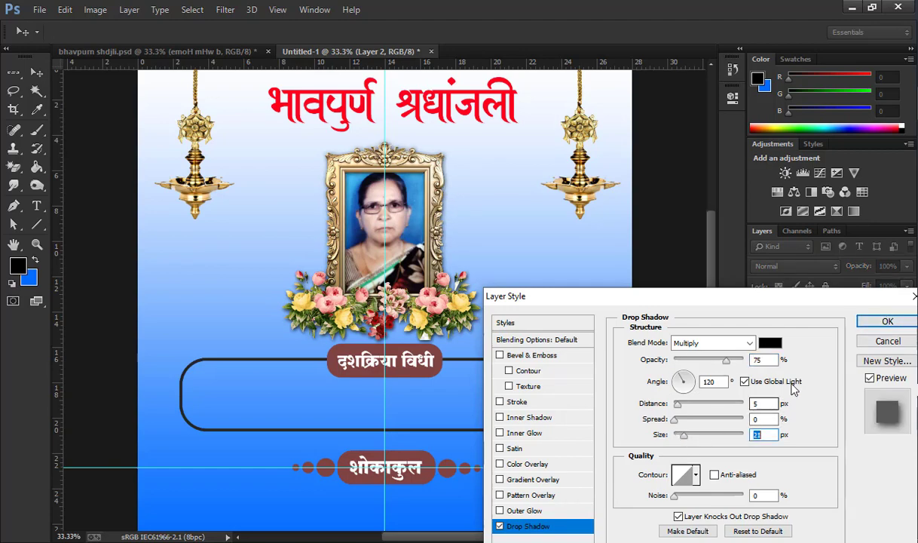
click(887, 321)
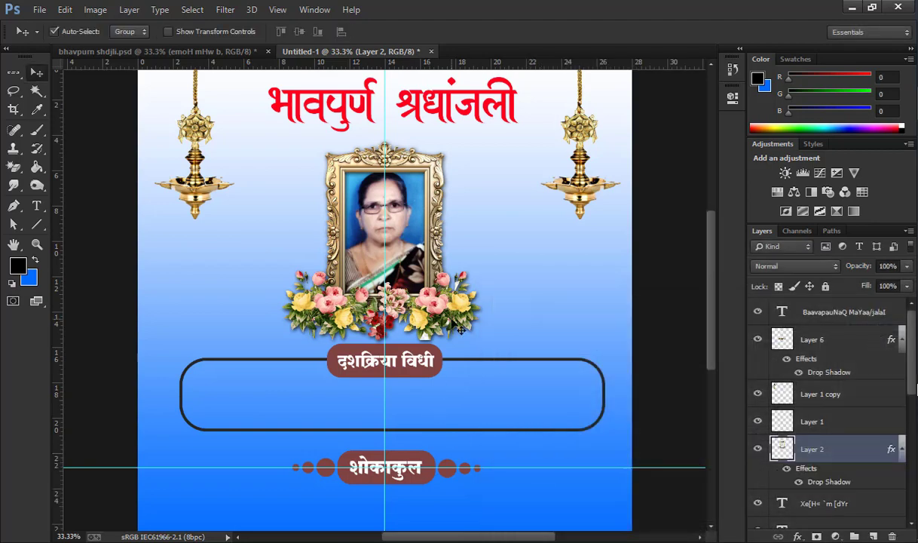
scroll(511, 407, up, 2)
Select the details box, label and dot layers together and move them lower.
scroll(506, 405, down, 2)
scroll(520, 230, up, 2)
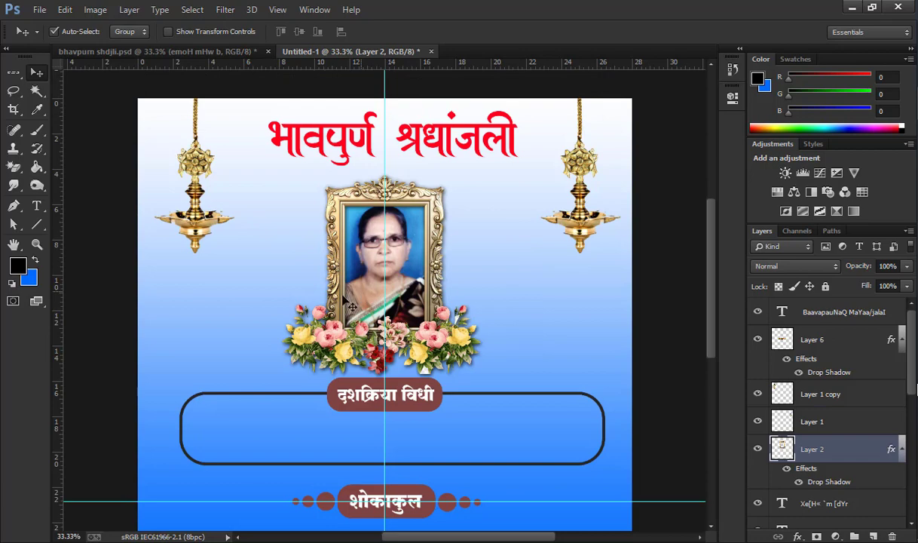
scroll(439, 423, down, 5)
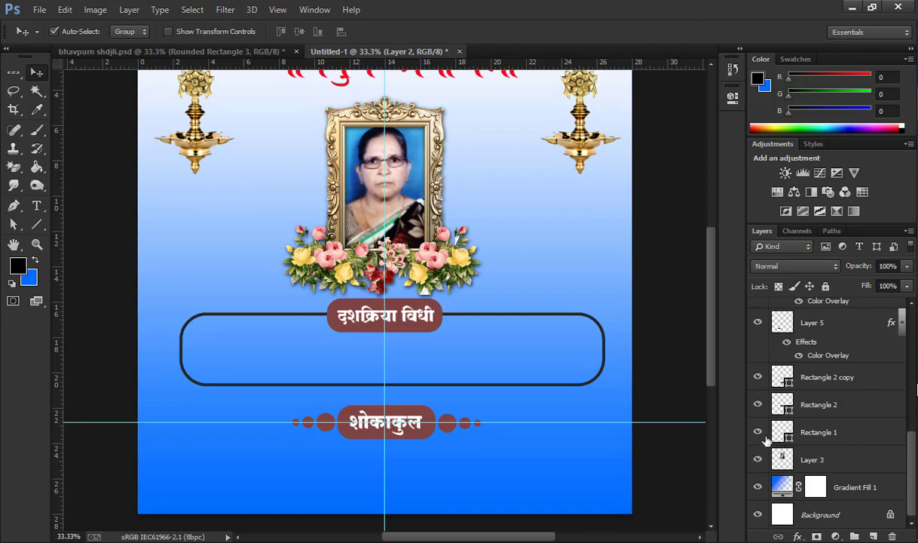
click(758, 431)
click(818, 431)
shift+click(827, 377)
scroll(829, 407, up, 3)
shift+click(829, 433)
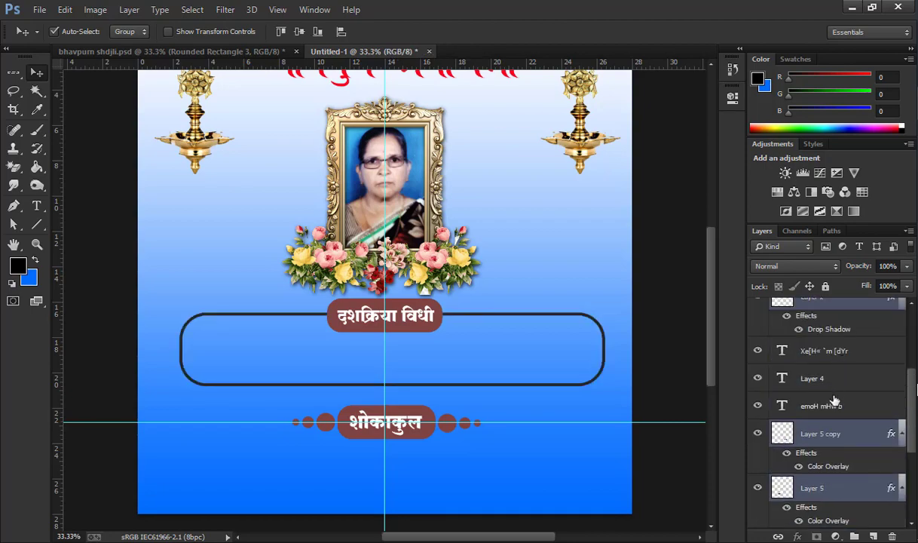
ctrl+click(783, 407)
ctrl+click(765, 351)
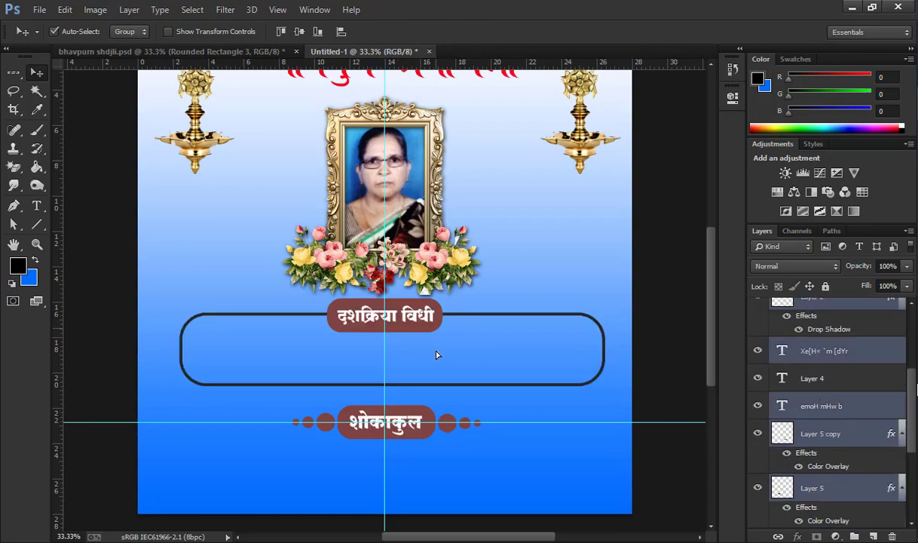
drag(436, 354, 422, 431)
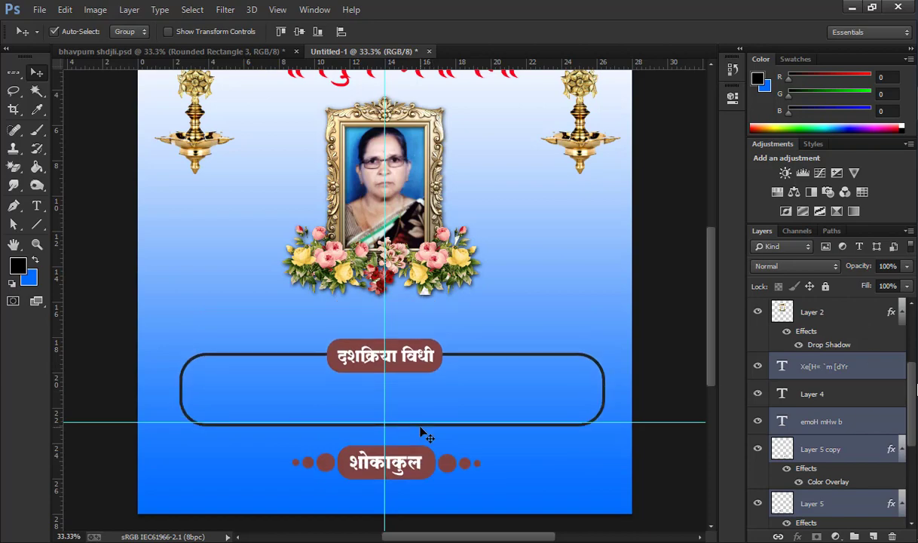
key(Up)
key(Up)
key(Up)
key(Up)
key(Up)
key(Up)
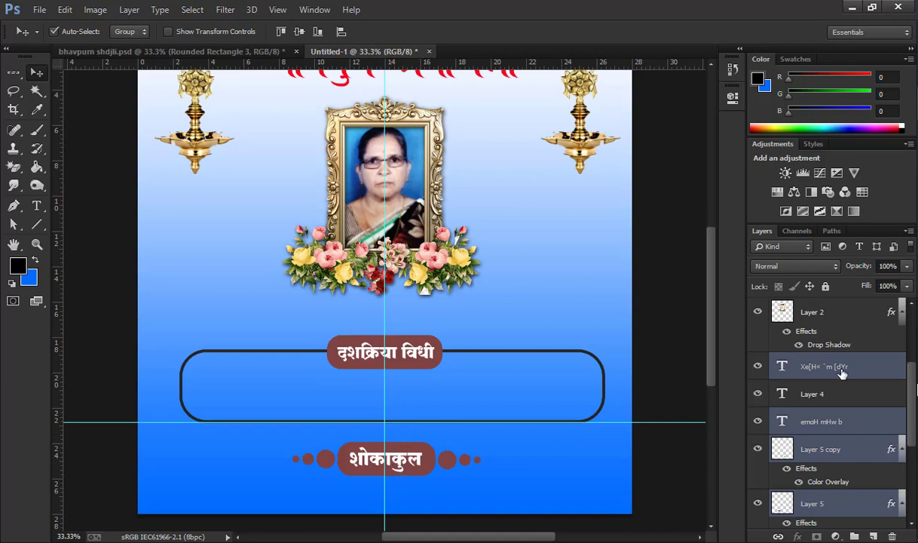
Pick the शोकाकुल badge and its dots and nudge them up beneath the box.
click(757, 366)
click(758, 448)
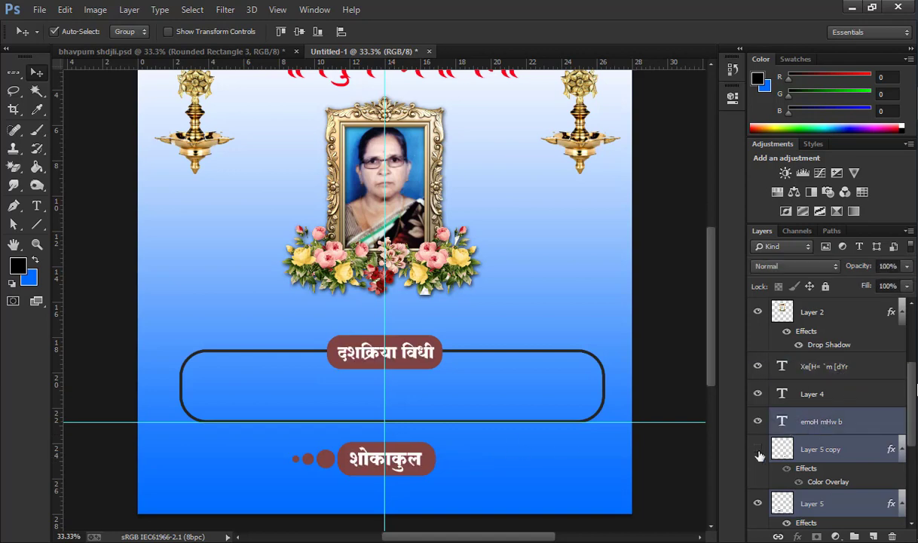
click(757, 448)
scroll(757, 452, down, 1)
click(757, 474)
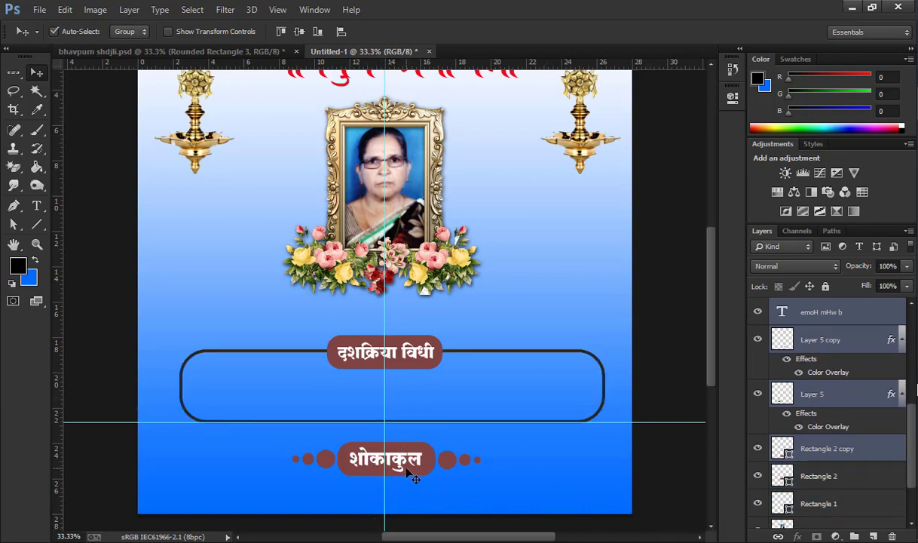
key(shift+Up)
key(shift+Up)
key(shift+Up)
key(shift+Up)
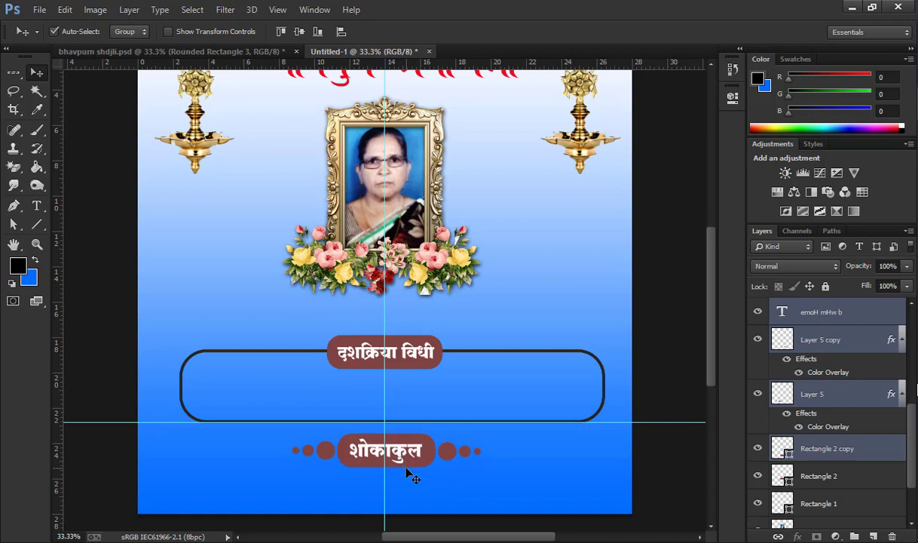
key(Up)
key(Up)
key(Up)
key(Up)
key(Up)
key(Up)
key(Up)
key(Up)
key(Up)
key(Up)
key(Up)
key(Up)
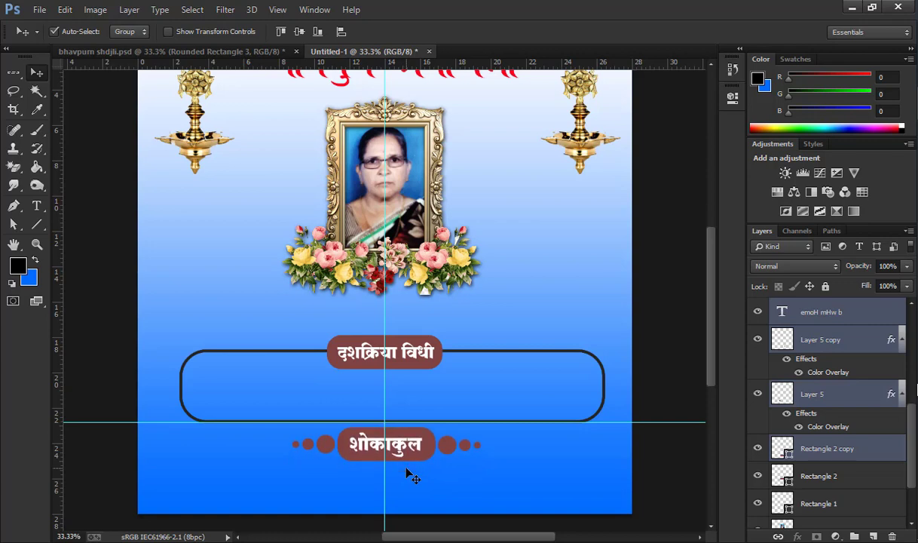
key(Up)
key(Up)
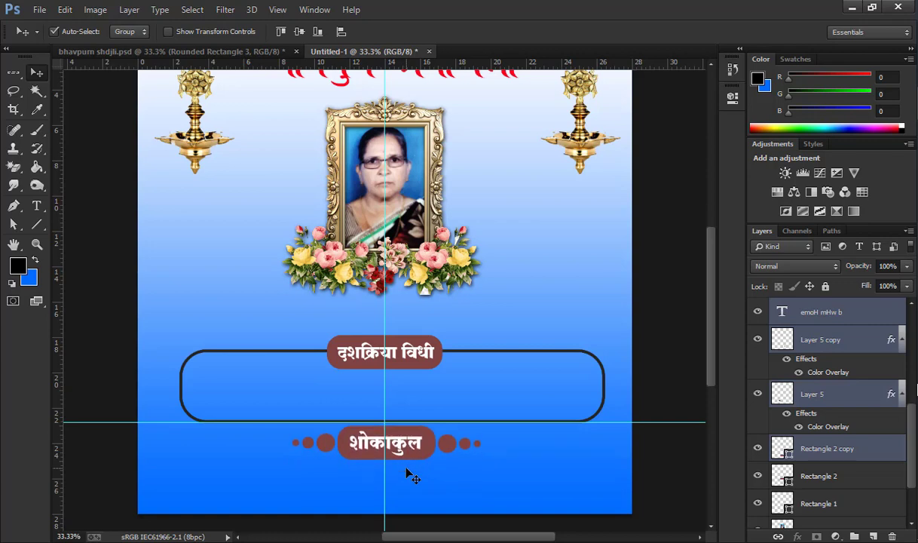
key(Up)
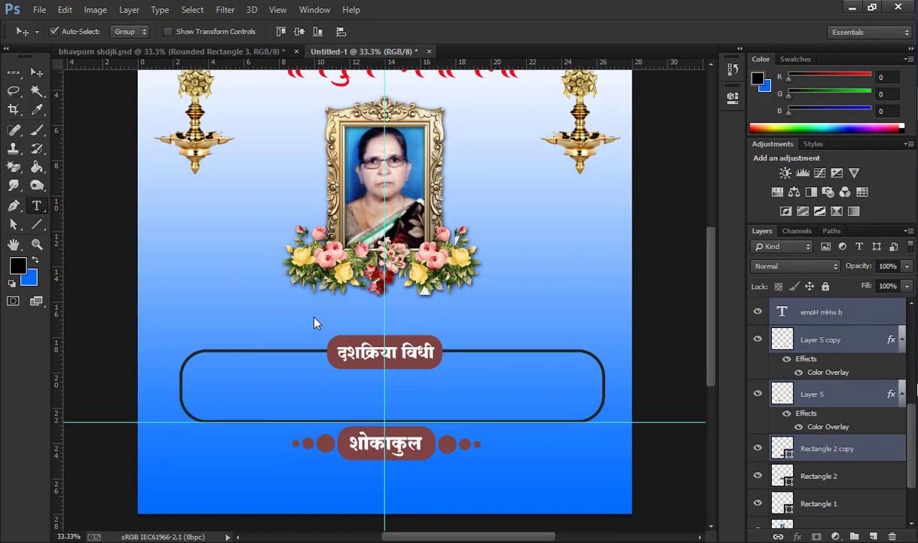
Start a text line below the portrait with the honorific कै, shifted left.
click(294, 318)
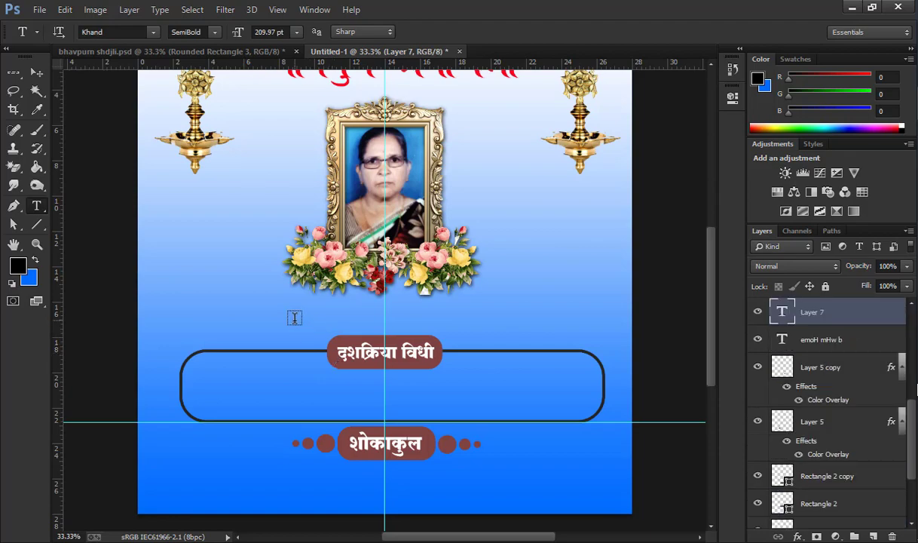
click(332, 334)
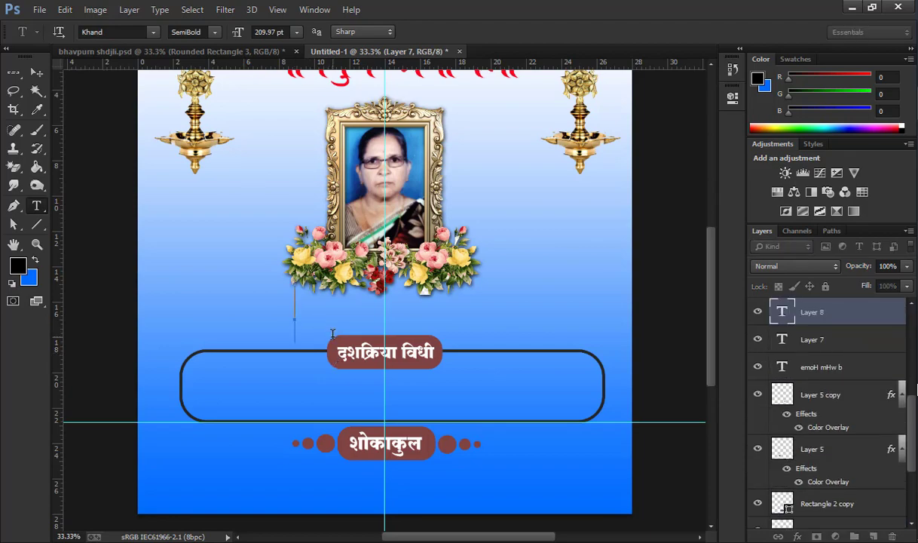
text(ka)
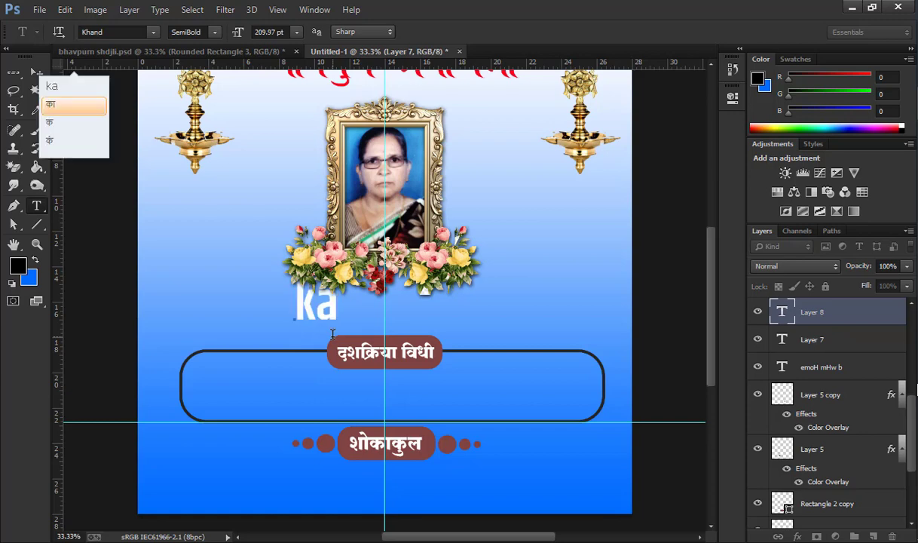
text(i)
click(77, 105)
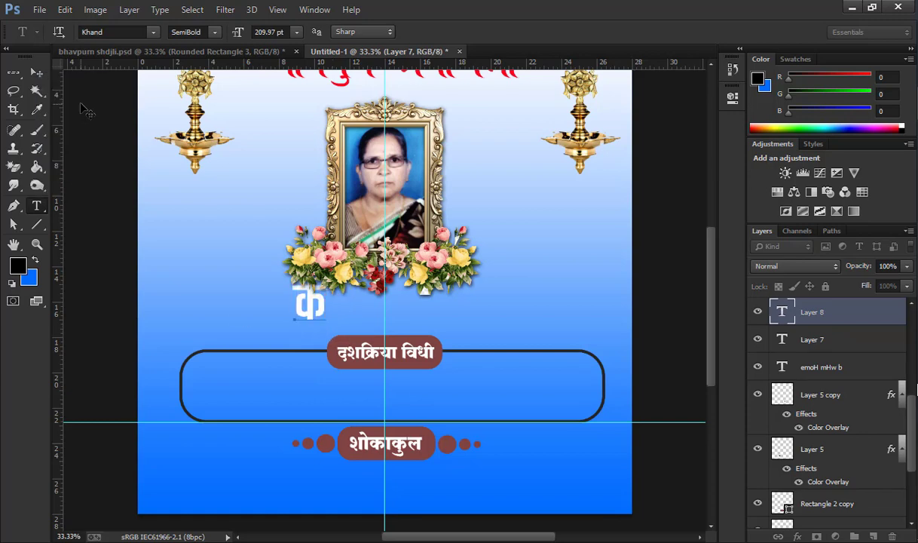
mouse_move(320, 351)
mouse_down()
mouse_move(305, 367)
mouse_move(227, 359)
mouse_up()
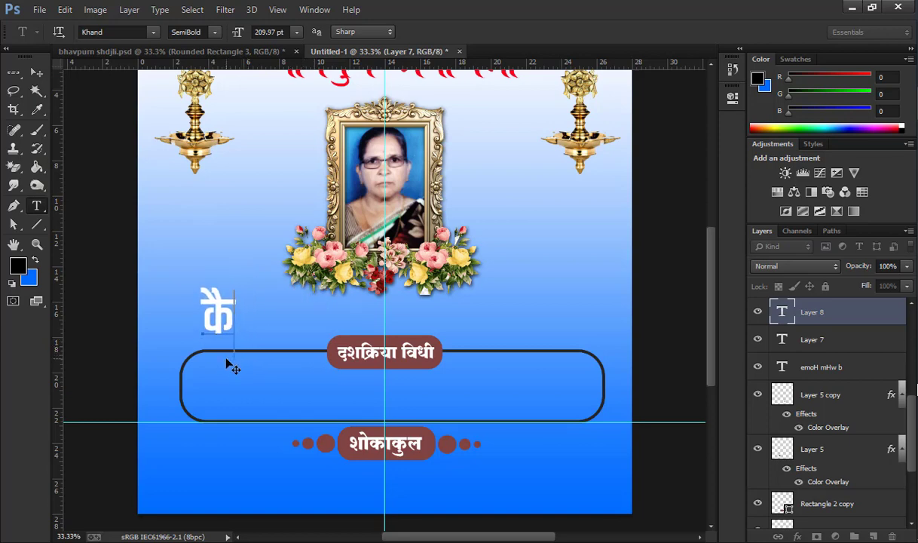
Type the deceased's first, middle and last name, choosing the Devanagari candidates.
text(,)
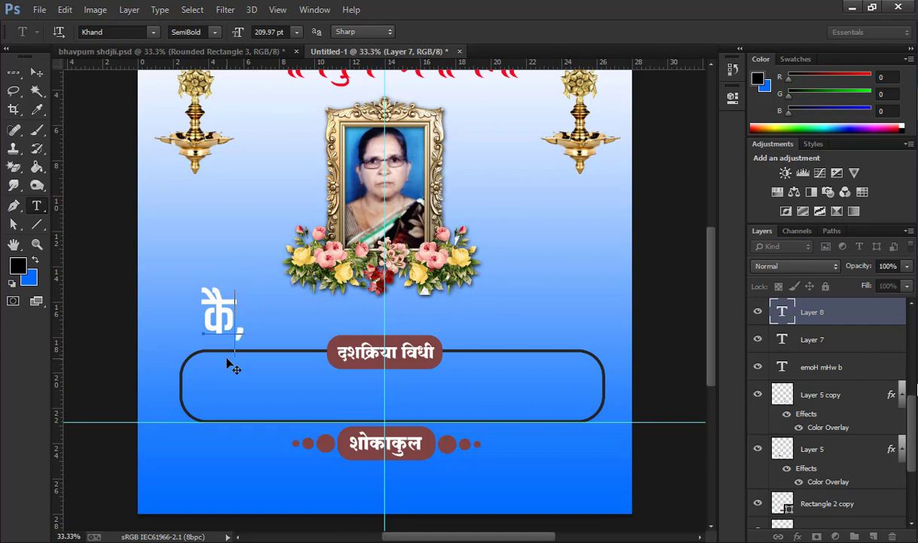
key(BackSpace)
text(.)
text( pushpa)
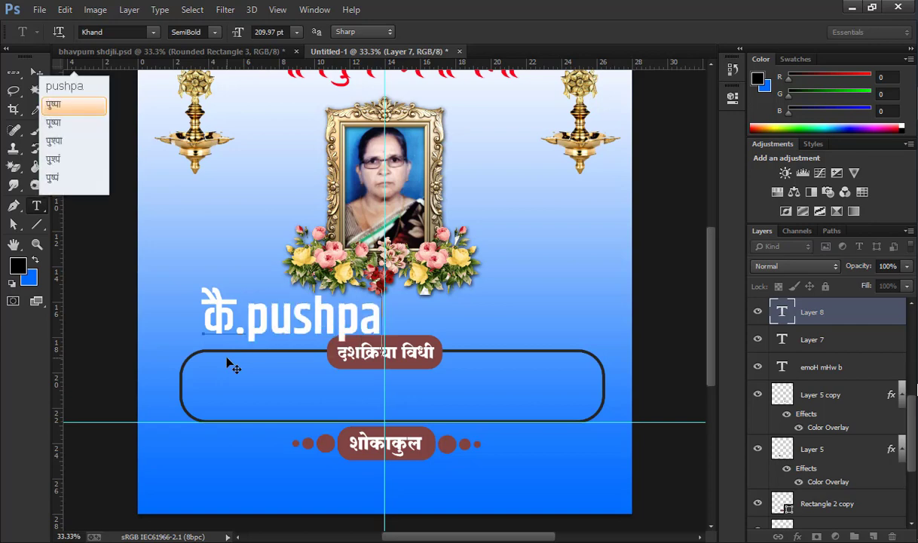
text(lata)
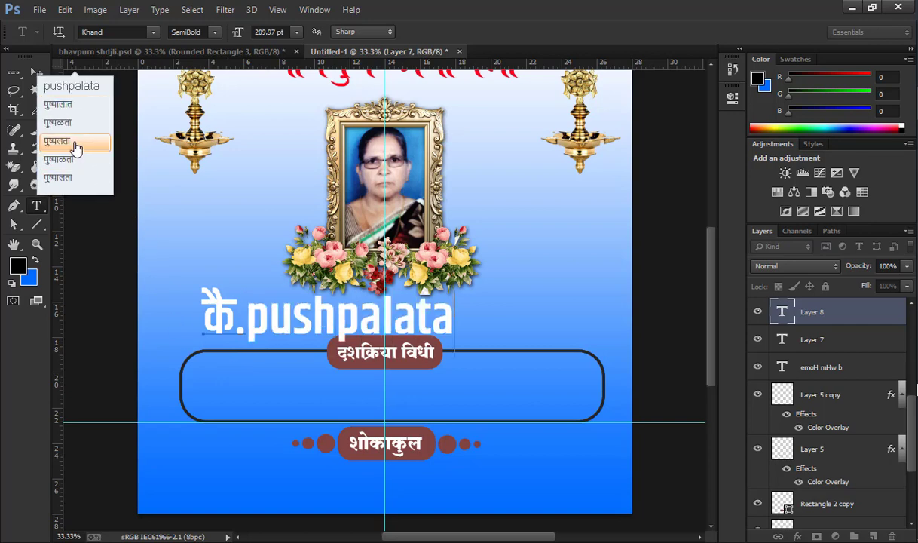
click(68, 141)
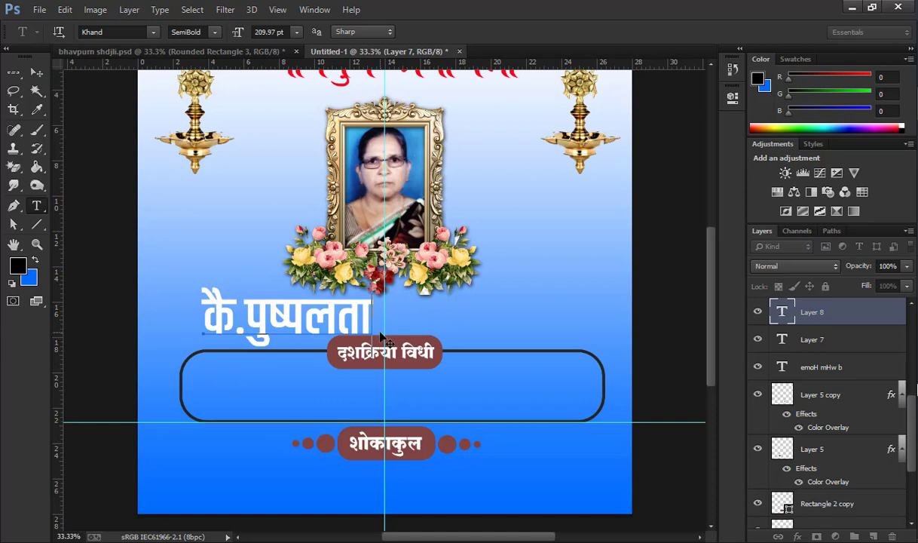
text(gh)
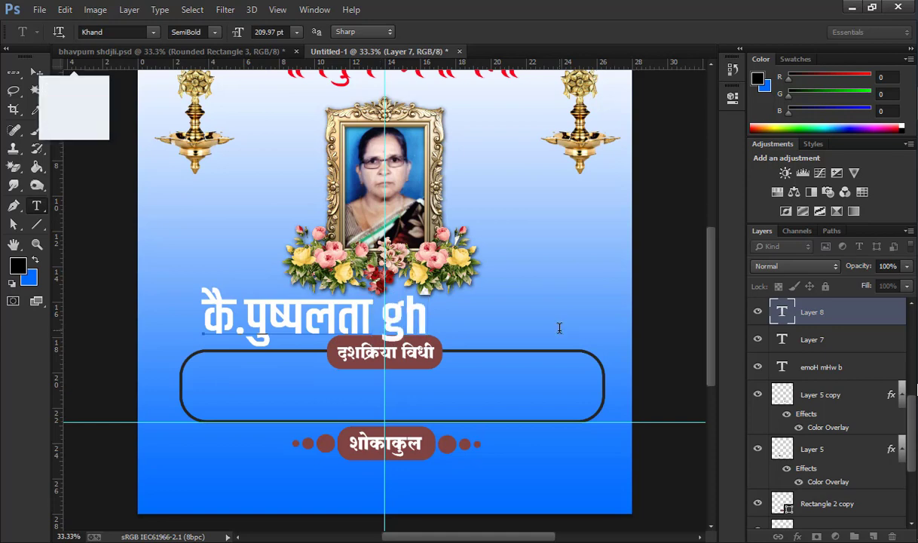
text(ans)
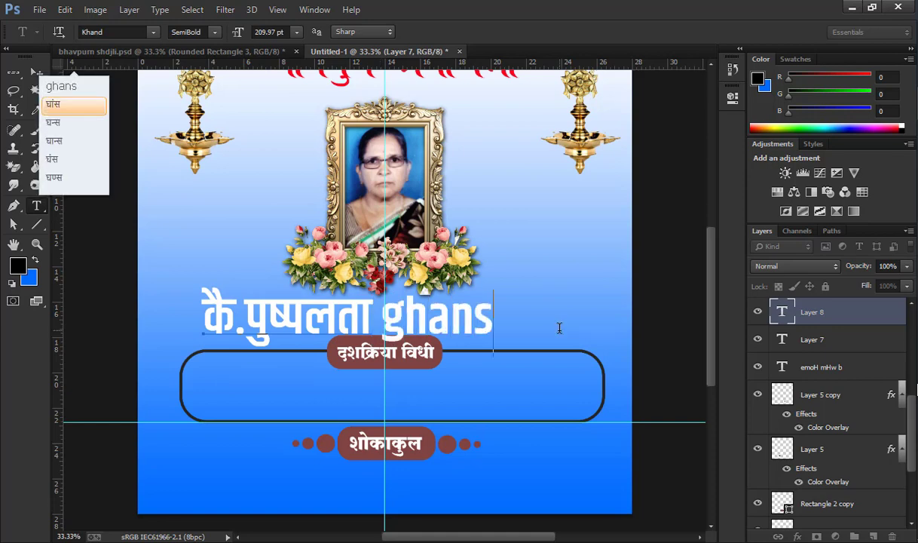
text(ha)
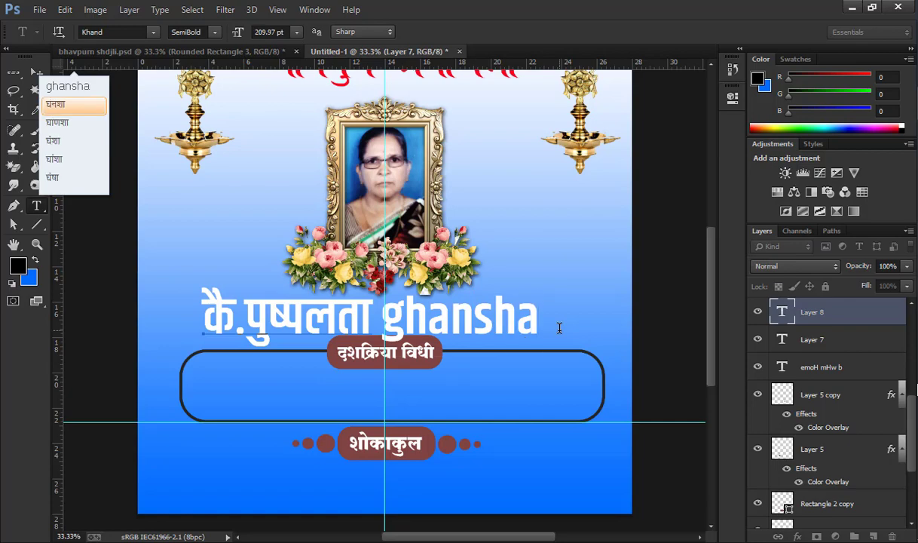
text(m)
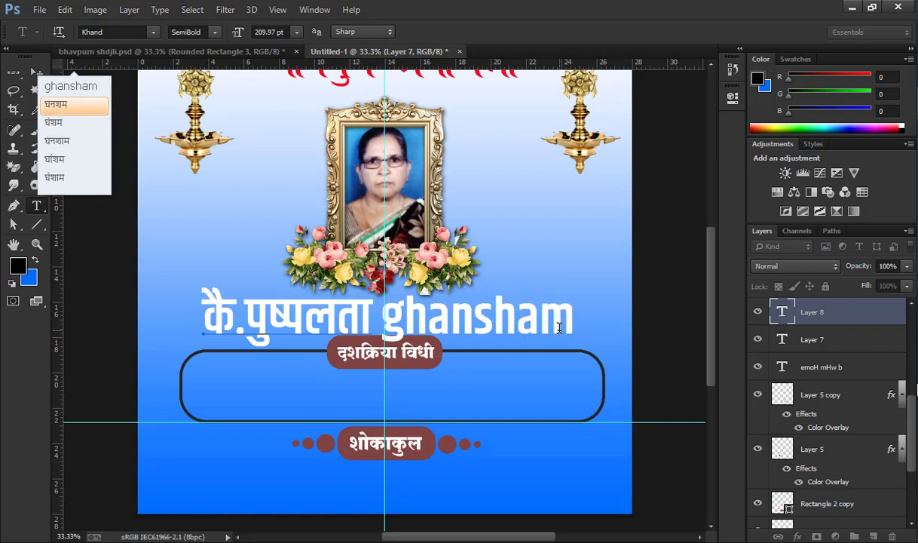
click(68, 140)
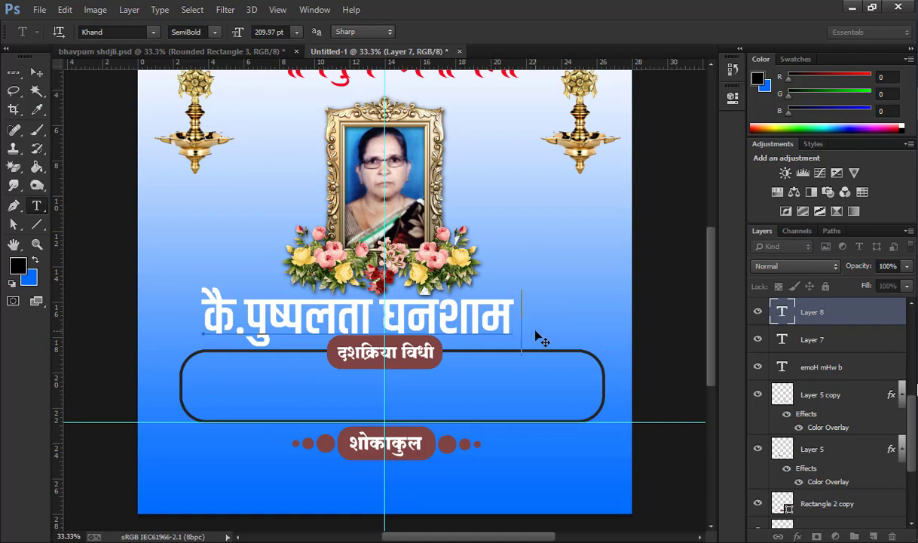
text(mo)
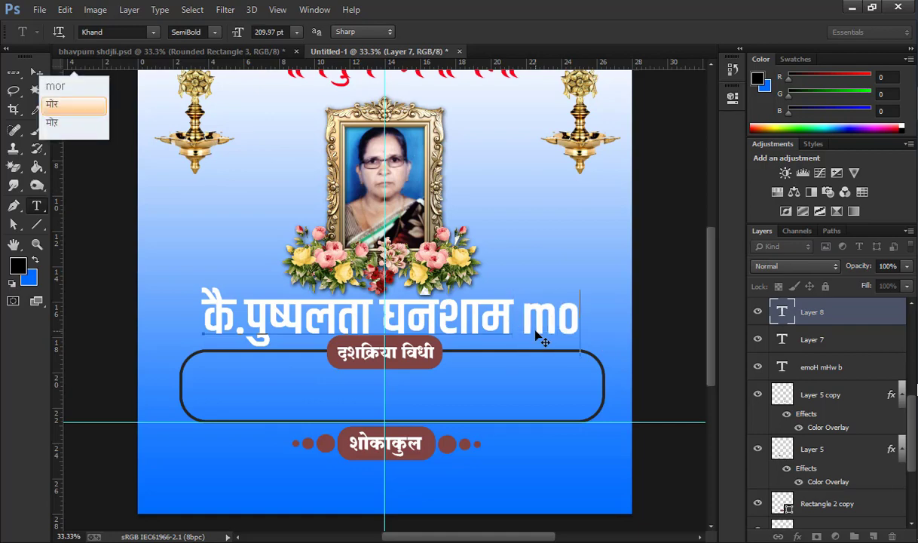
text(re)
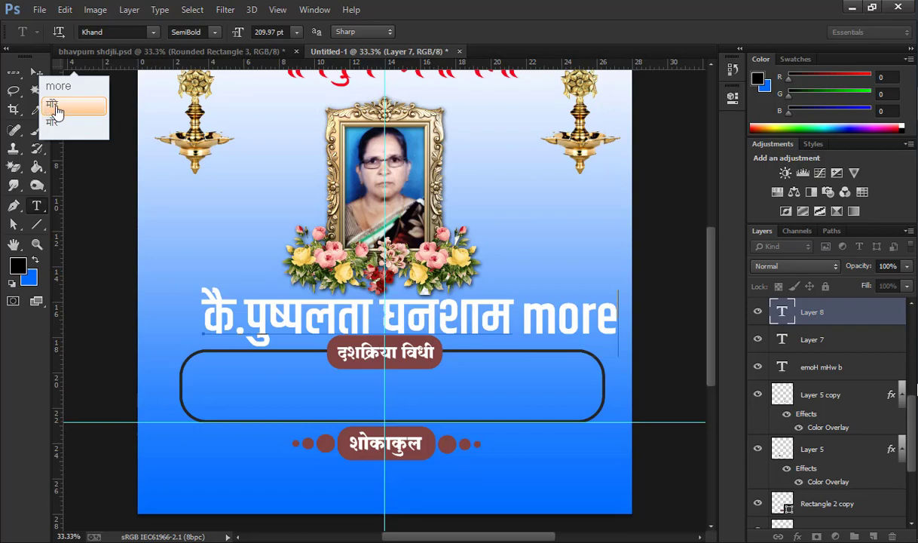
click(54, 105)
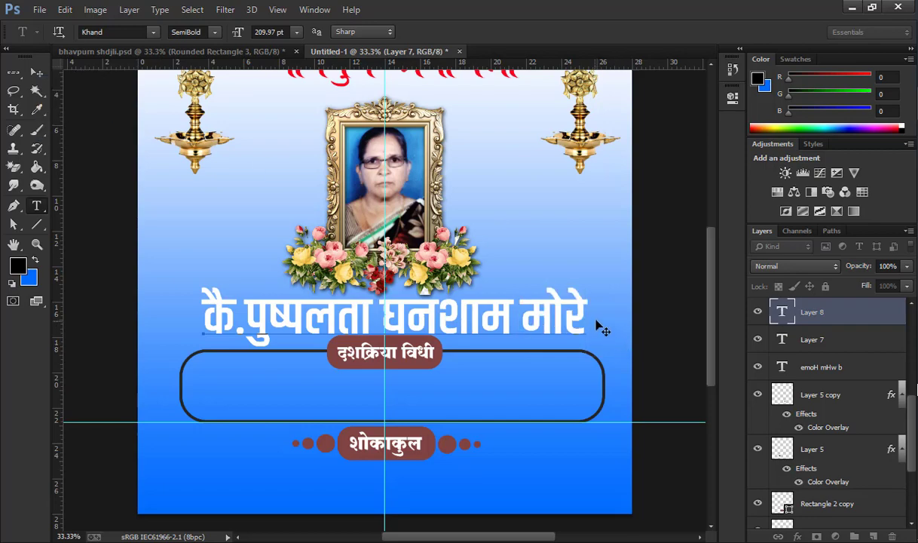
Make the name line bold at 205.97 pt and commit the text.
drag(585, 309, 184, 304)
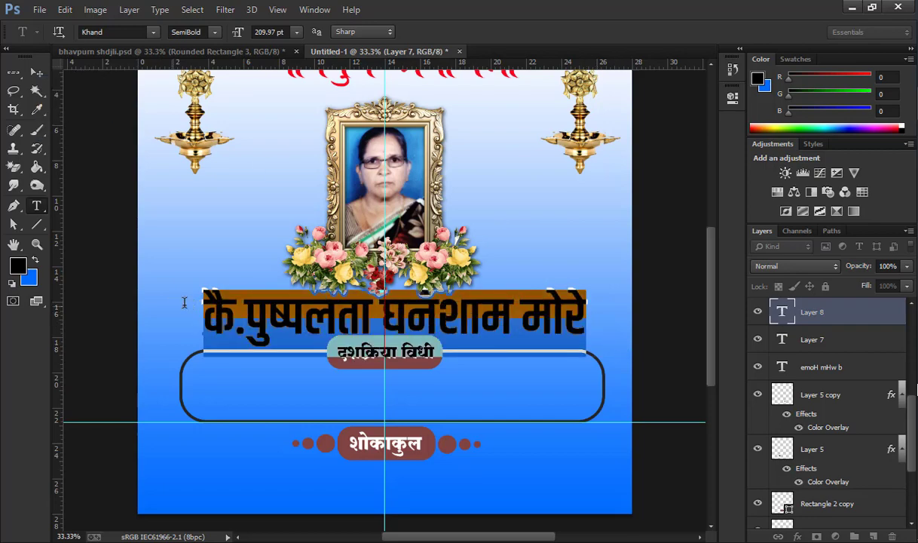
click(208, 32)
click(209, 51)
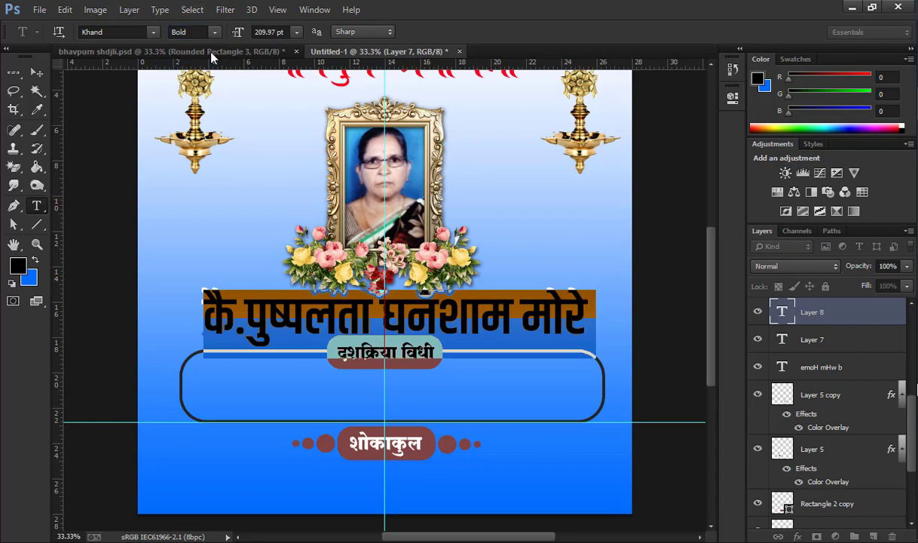
drag(238, 34, 233, 40)
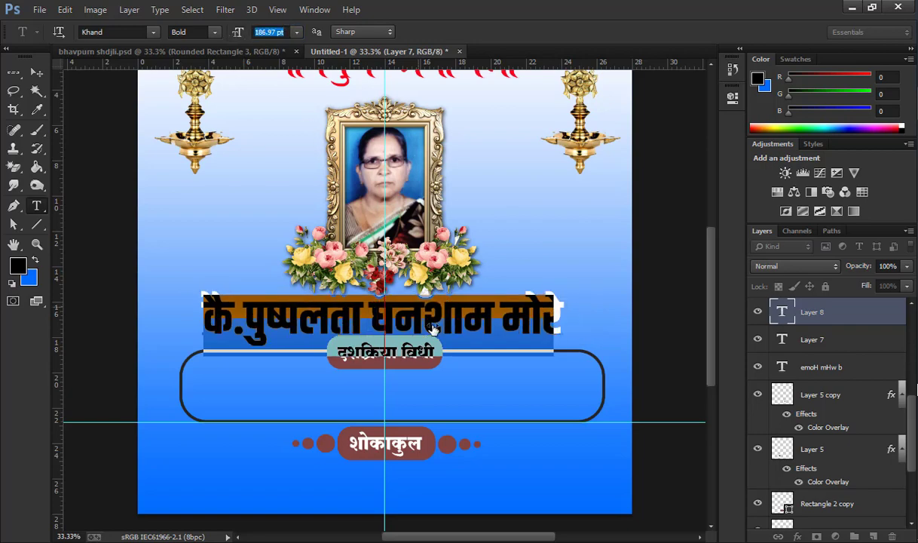
click(36, 73)
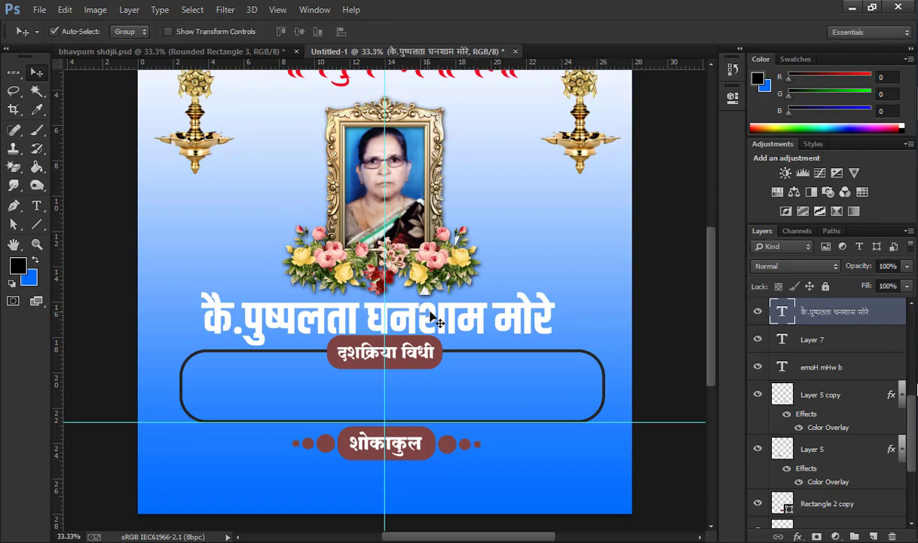
Move the name layer above Layer 6 and scale the text to 83%.
drag(432, 315, 441, 310)
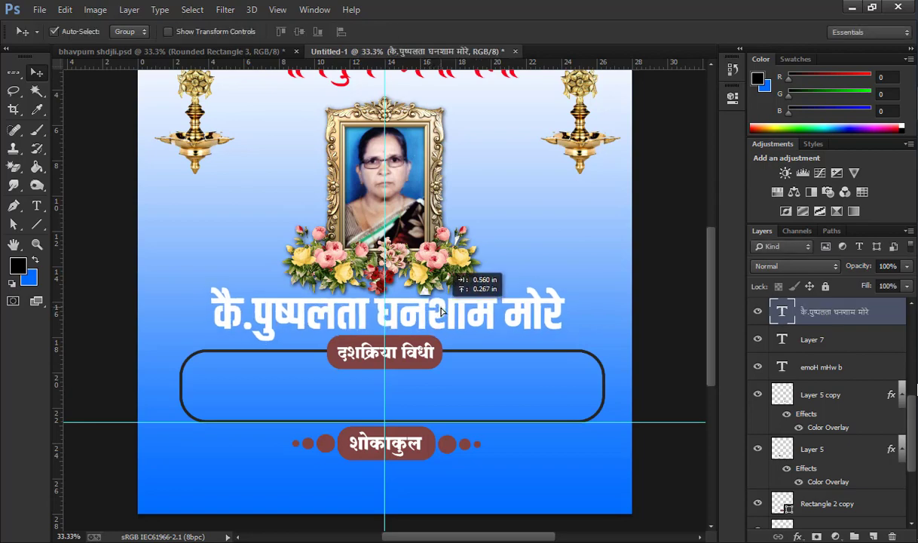
drag(844, 326, 856, 316)
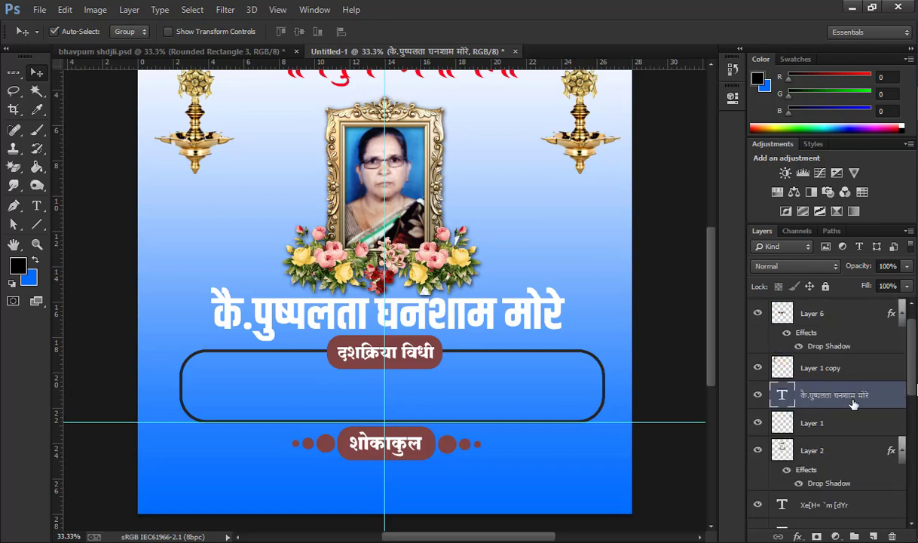
drag(856, 316, 851, 308)
scroll(863, 358, up, 1)
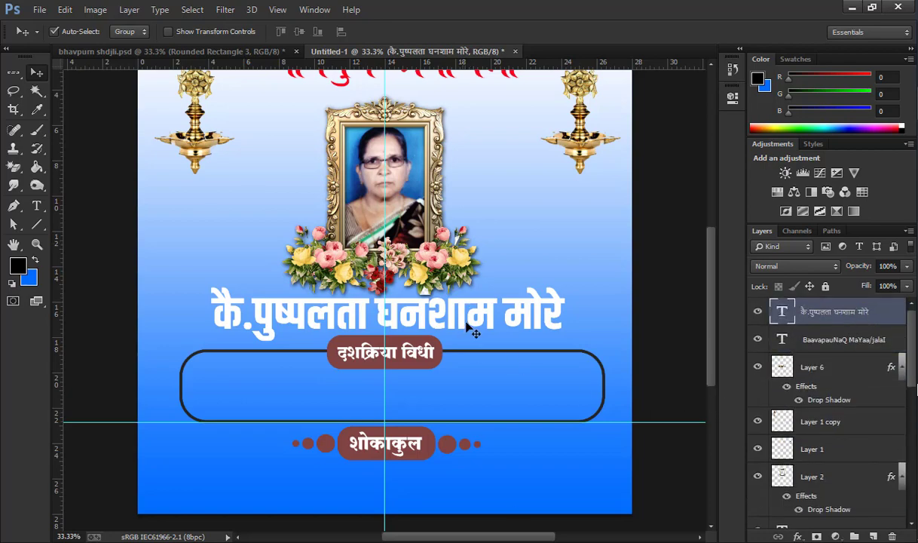
click(168, 32)
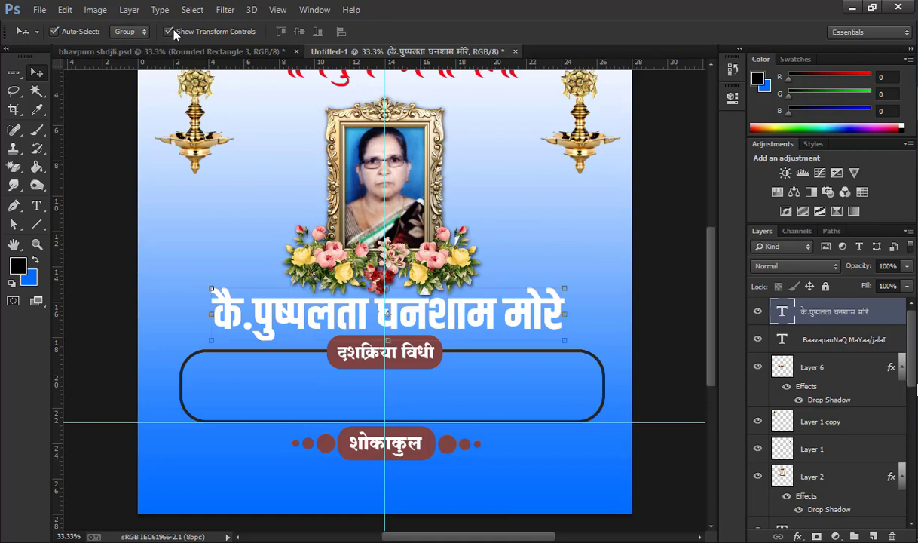
click(568, 334)
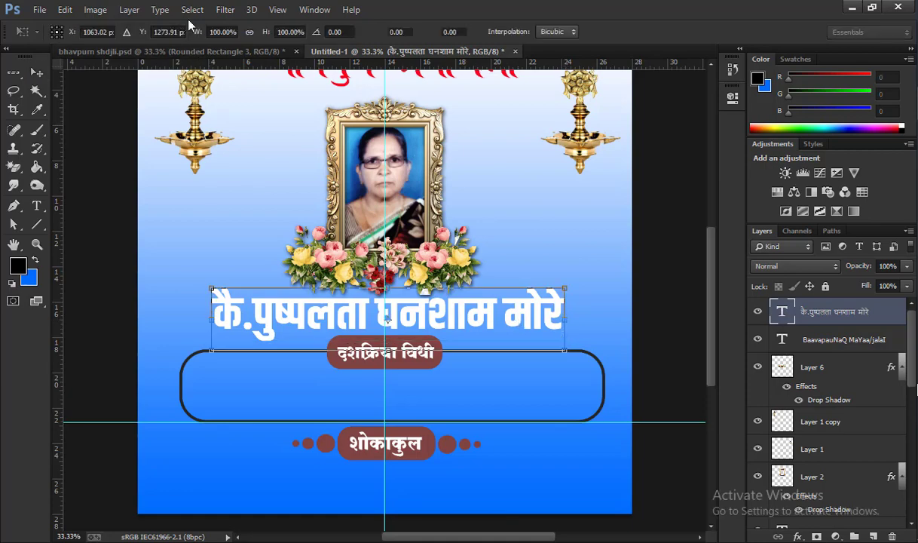
drag(197, 34, 186, 35)
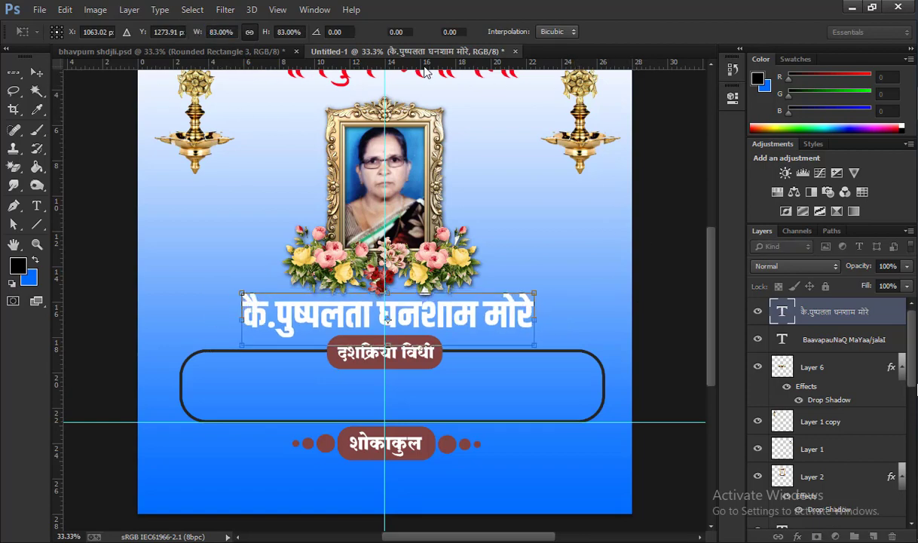
key(Return)
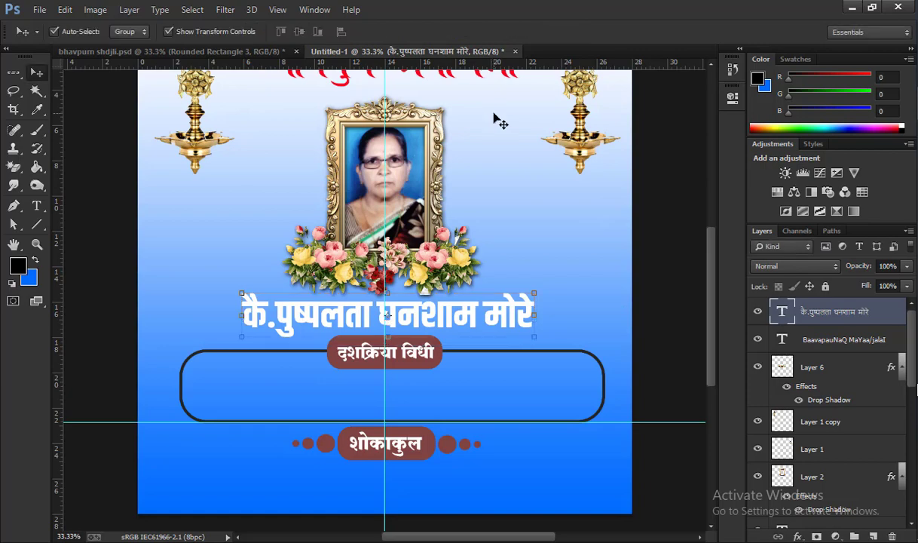
click(798, 535)
Give the name text a dark red #b02a2d Color Overlay.
click(812, 467)
mouse_move(608, 316)
mouse_down()
mouse_move(530, 402)
mouse_move(445, 409)
mouse_up()
click(608, 448)
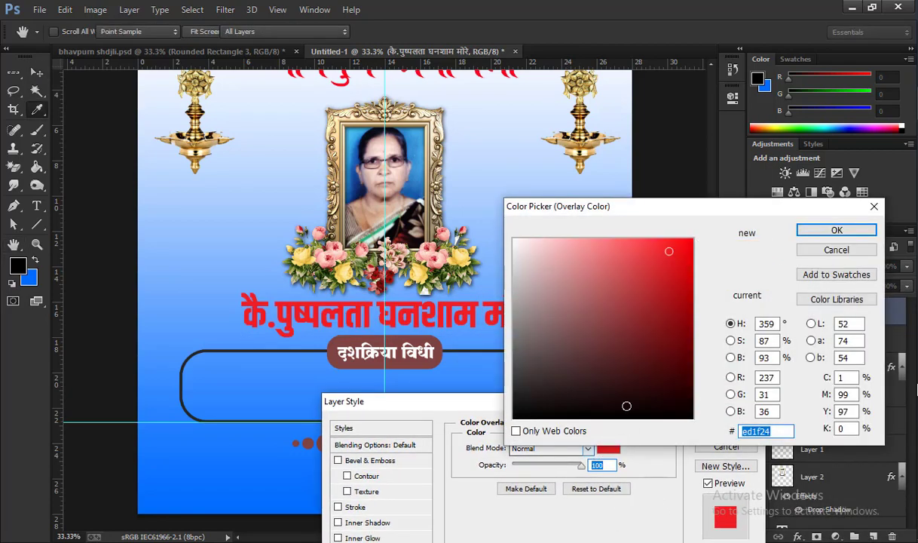
mouse_move(666, 249)
mouse_down()
mouse_move(664, 391)
mouse_move(650, 297)
mouse_up()
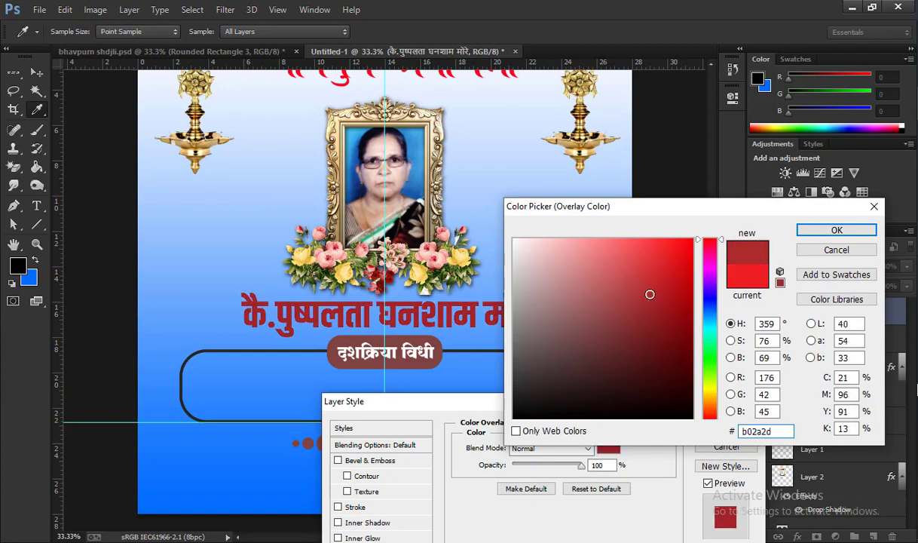
click(825, 232)
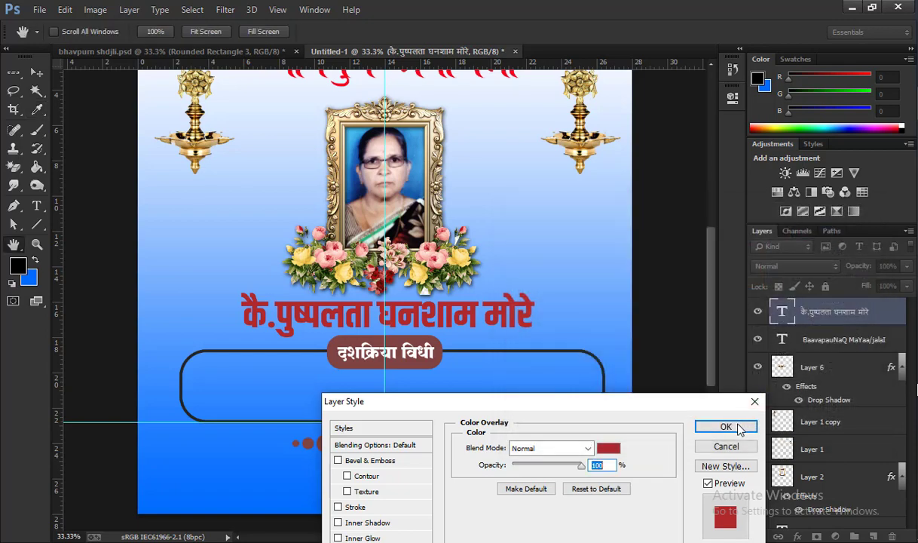
Add a slightly thicker white Stroke around the name's letters and apply the effects.
drag(663, 403, 839, 172)
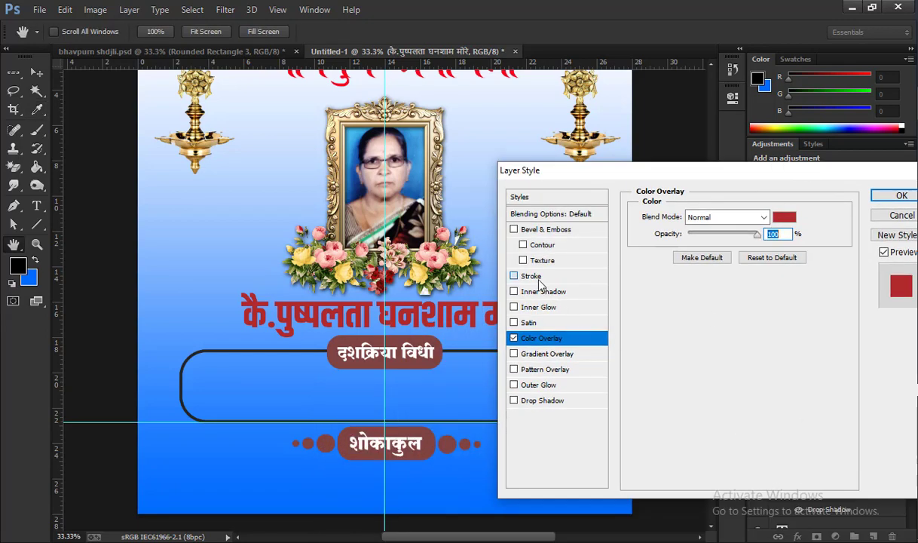
click(537, 277)
click(639, 307)
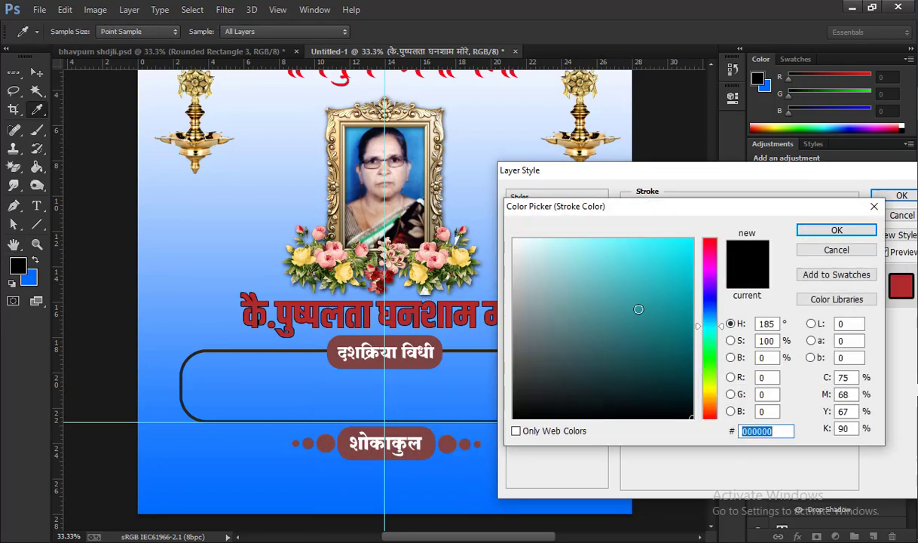
drag(638, 309, 491, 207)
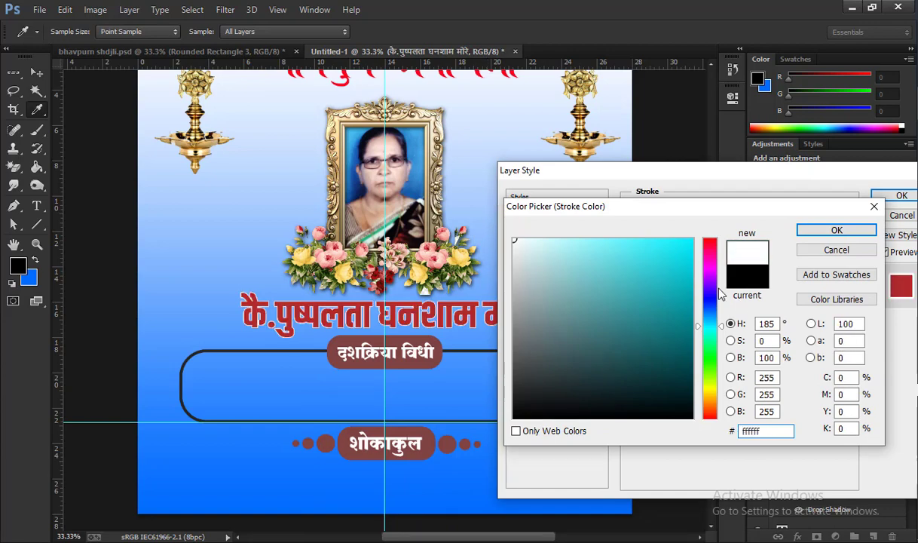
click(835, 229)
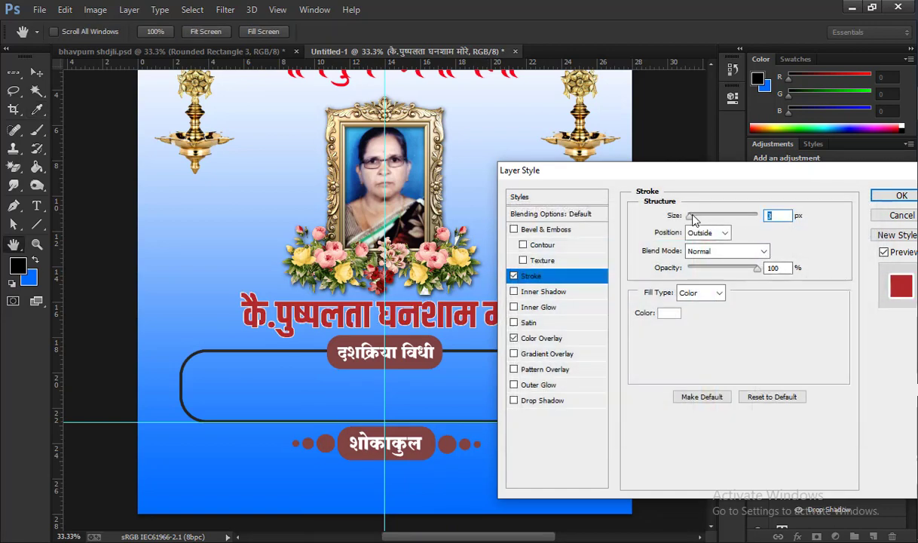
drag(688, 217, 693, 217)
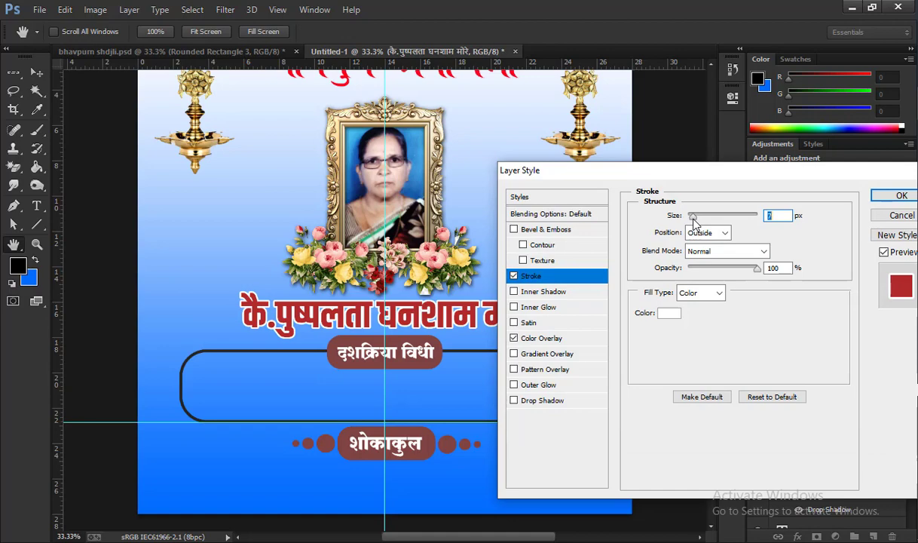
click(901, 195)
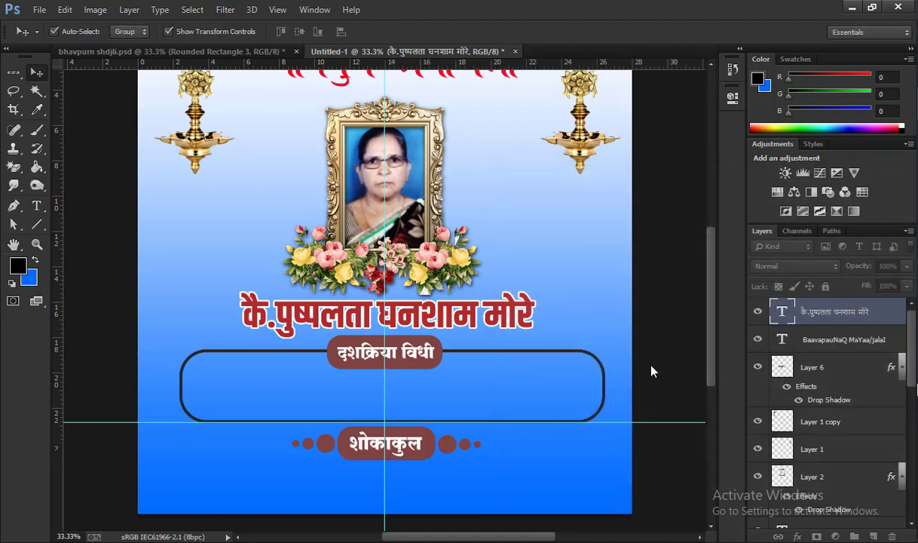
Turn off Show Transform Controls and switch to the bhavpurn shdjli.psd reference poster.
scroll(520, 350, down, 1)
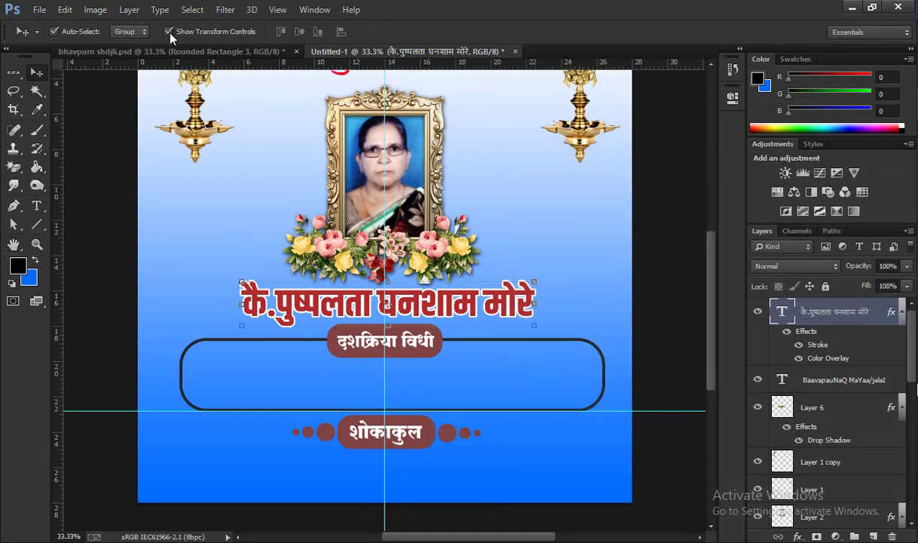
click(169, 32)
scroll(411, 358, up, 1)
scroll(411, 359, up, 1)
scroll(413, 360, up, 1)
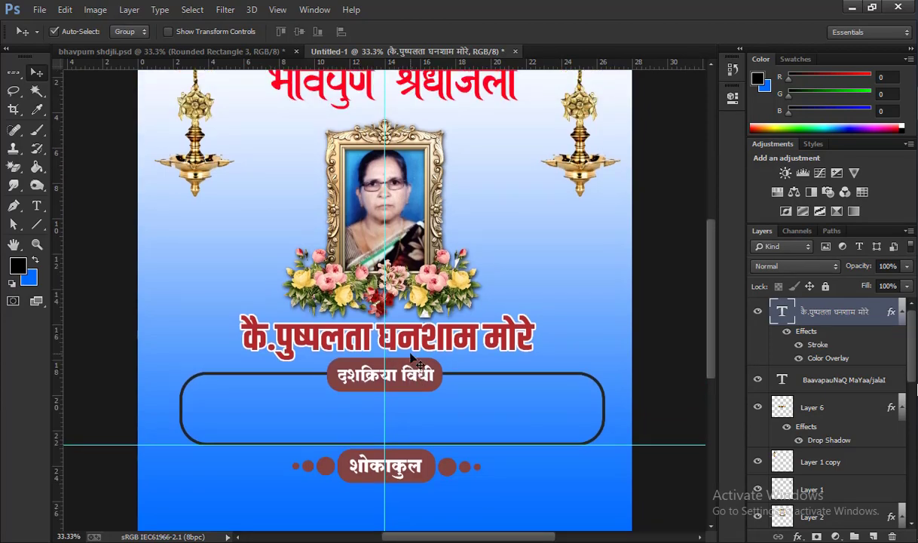
scroll(411, 358, up, 2)
scroll(412, 358, up, 2)
scroll(412, 360, down, 1)
scroll(414, 361, down, 5)
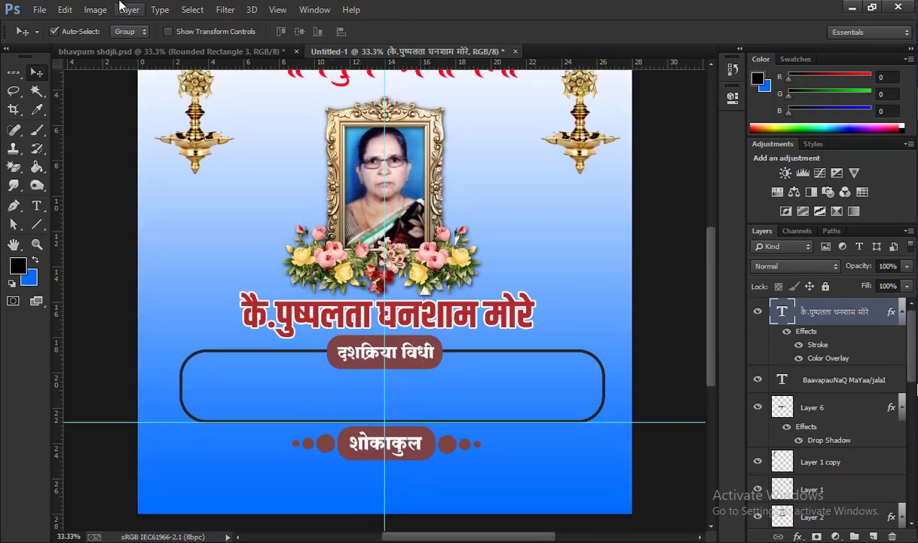
click(155, 52)
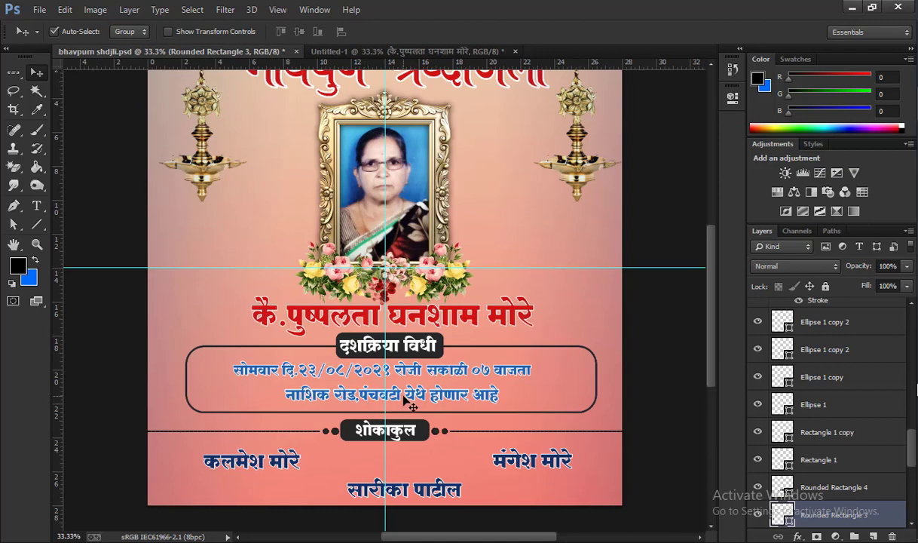
Copy the three event date and venue text layers into Untitled-1's outlined box.
scroll(859, 497, up, 5)
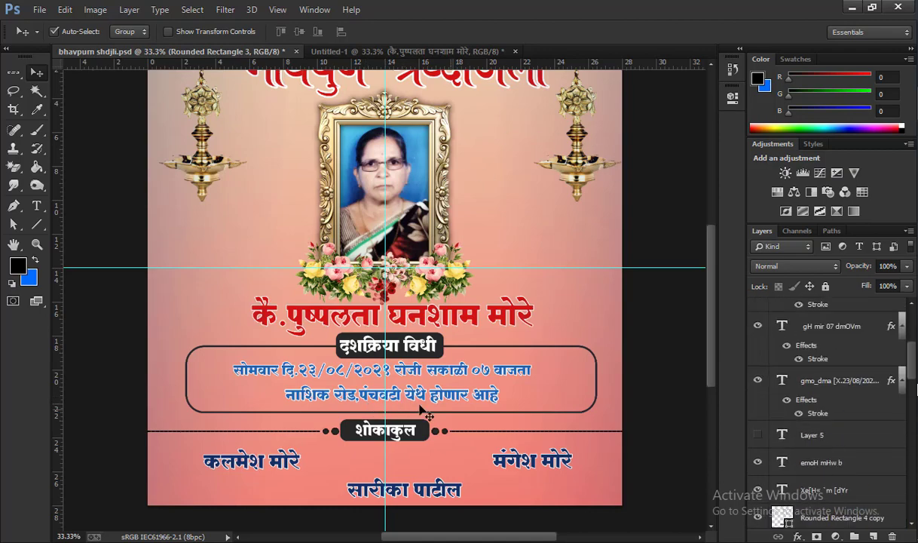
scroll(866, 467, down, 5)
scroll(867, 467, up, 4)
scroll(844, 452, up, 1)
click(757, 490)
click(837, 382)
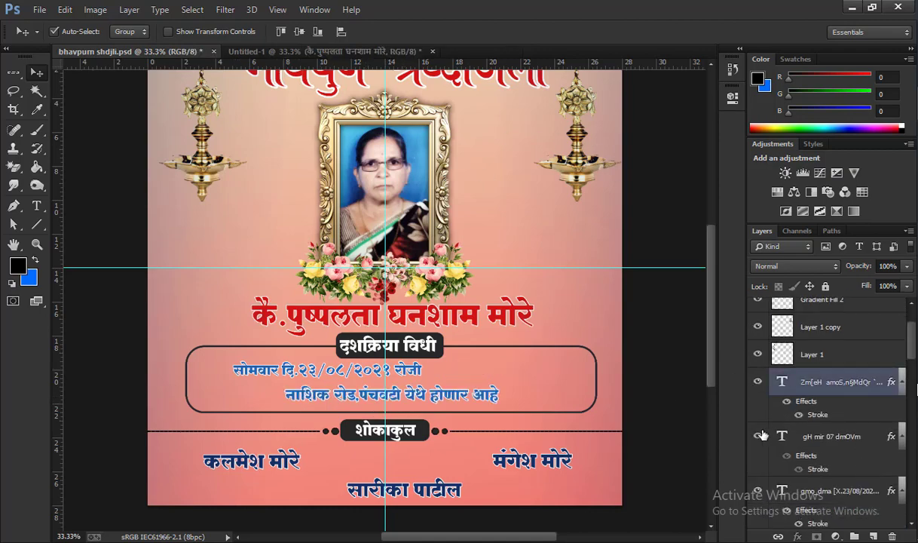
shift+click(829, 436)
click(757, 489)
mouse_move(757, 490)
mouse_down()
mouse_move(758, 381)
mouse_move(757, 490)
mouse_up()
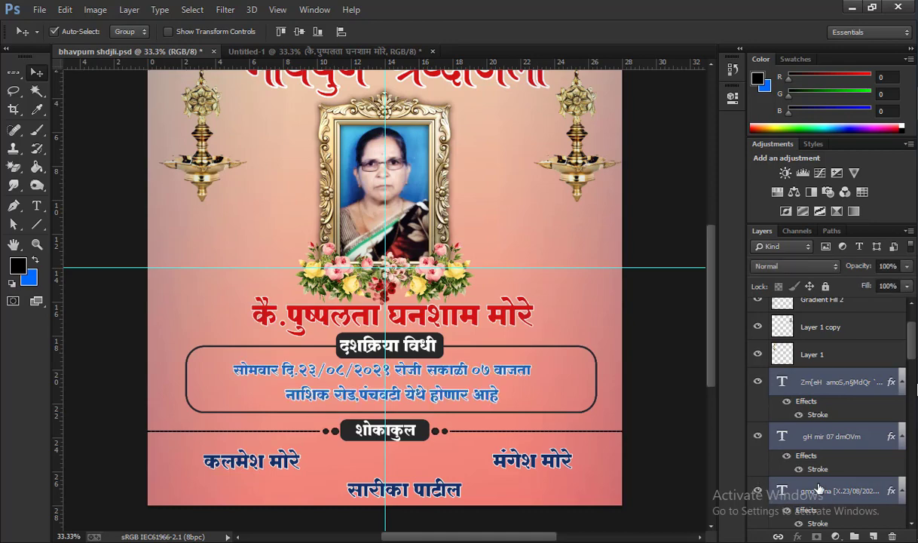
mouse_move(460, 409)
mouse_down()
mouse_move(468, 304)
mouse_move(482, 368)
mouse_move(461, 410)
mouse_up()
scroll(857, 404, down, 3)
scroll(858, 405, down, 3)
scroll(837, 361, down, 3)
mouse_move(388, 381)
mouse_down()
mouse_move(382, 51)
mouse_move(483, 350)
mouse_up()
Give the date text layer a red Color Overlay.
click(806, 422)
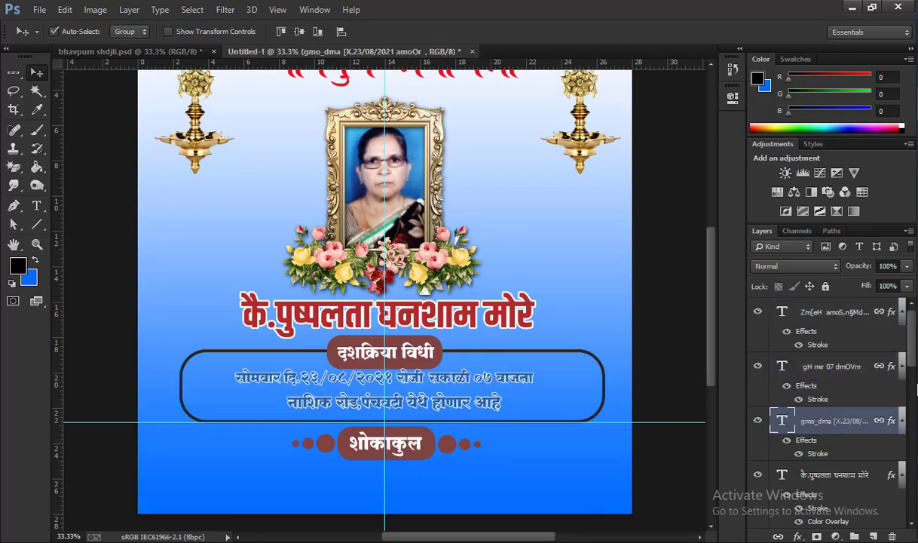
right_click(890, 420)
click(812, 467)
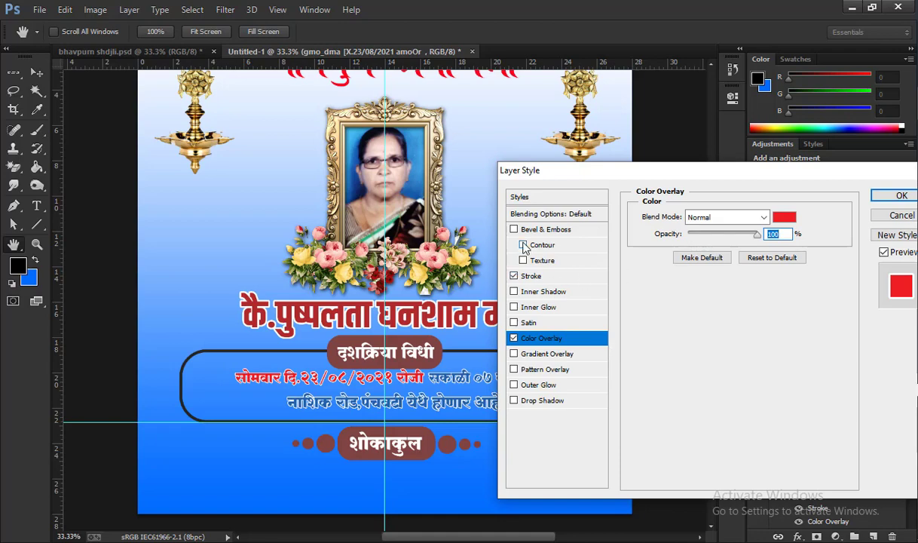
click(781, 216)
click(836, 230)
click(901, 196)
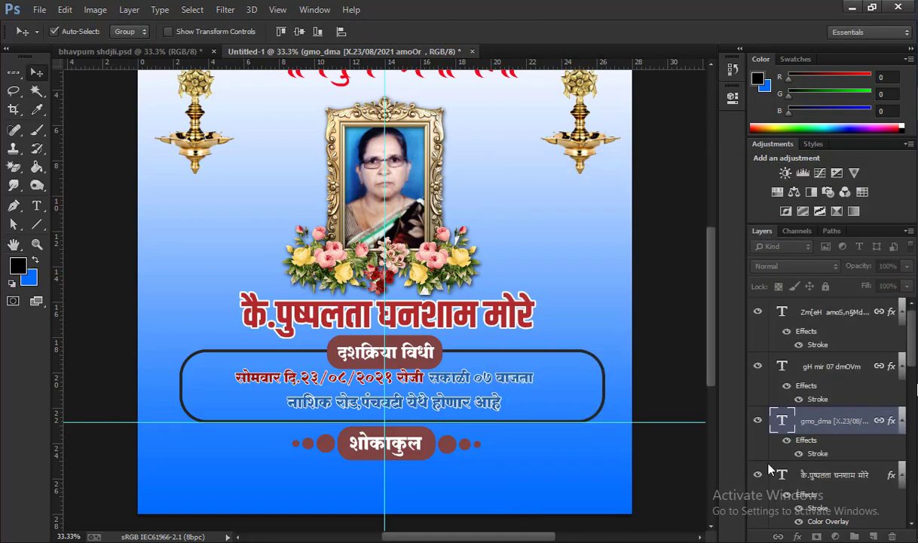
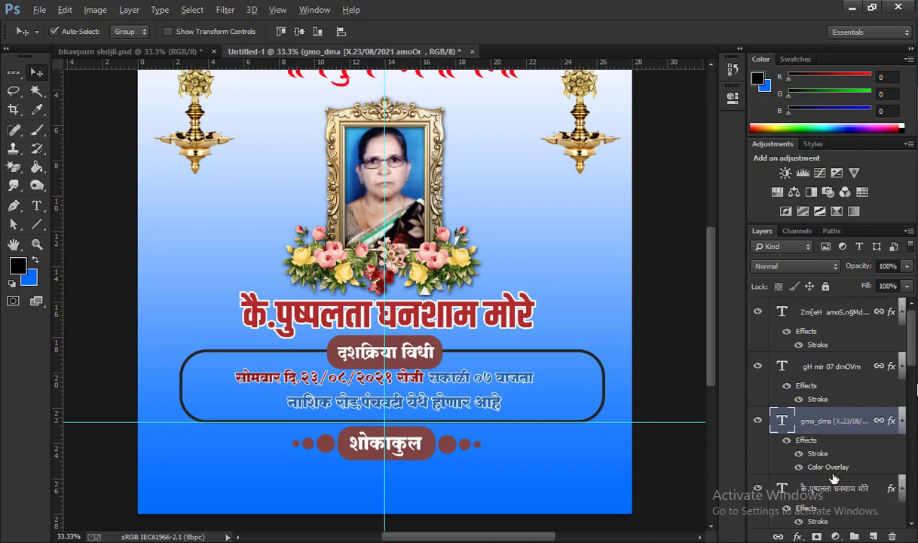
Copy the Color Overlay effect onto another text layer.
drag(831, 406, 834, 332)
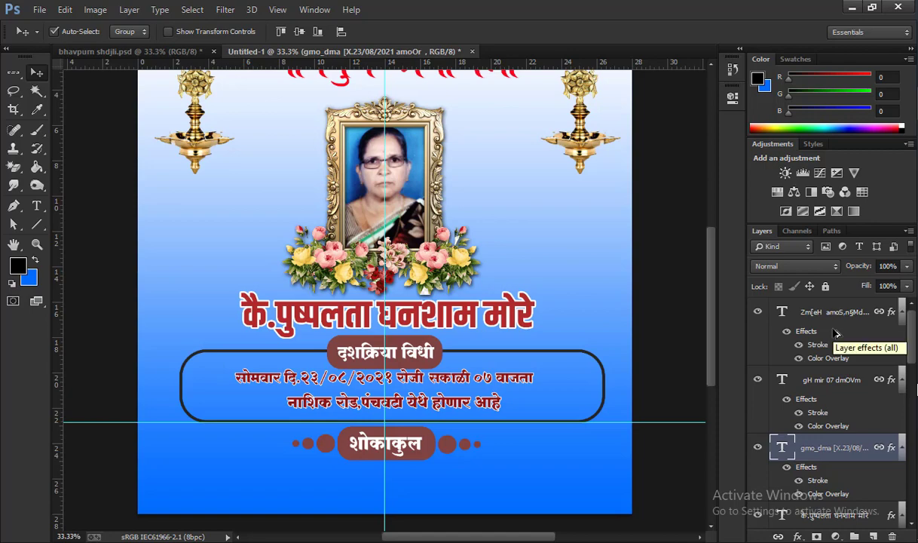
key(ctrl+plus)
key(ctrl+plus)
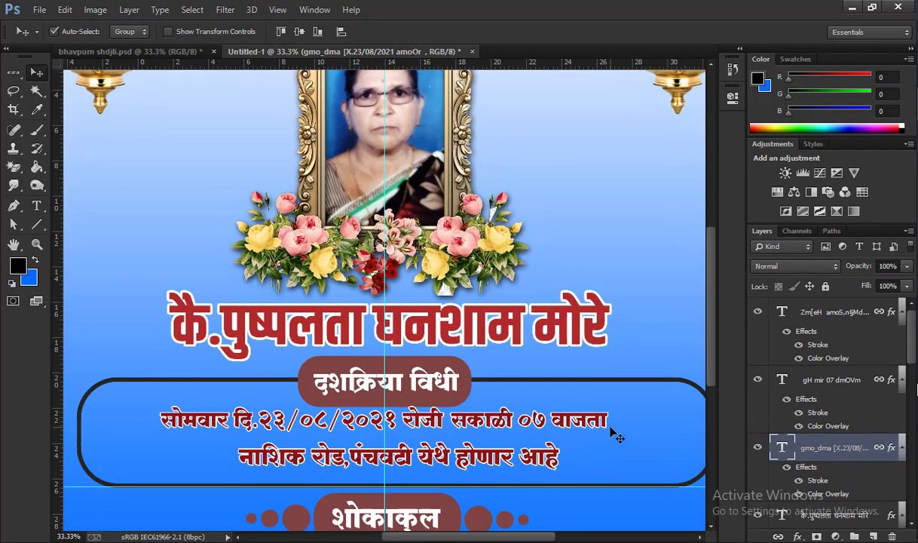
scroll(614, 435, down, 1)
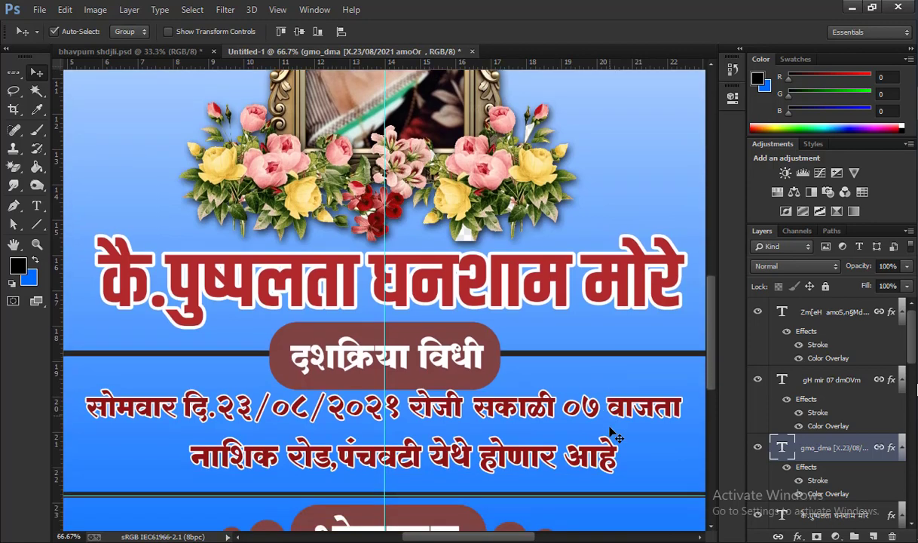
scroll(603, 425, down, 1)
scroll(588, 415, down, 2)
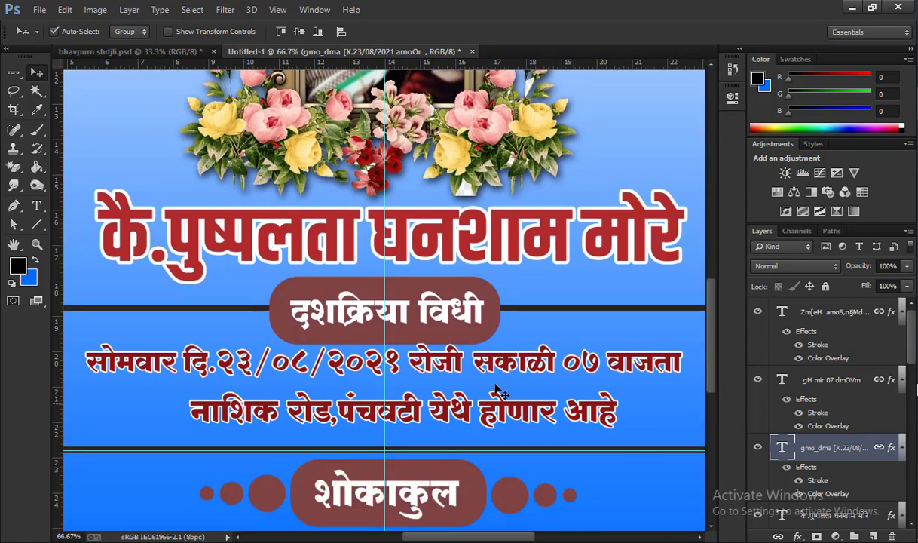
Nudge the date and venue lines slightly lower and check the full poster layout.
drag(464, 377, 462, 385)
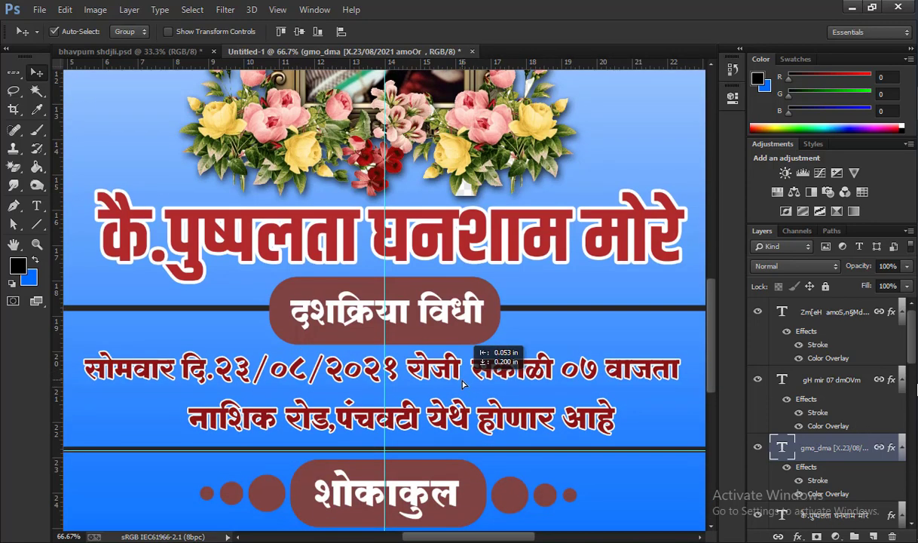
scroll(580, 468, down, 1)
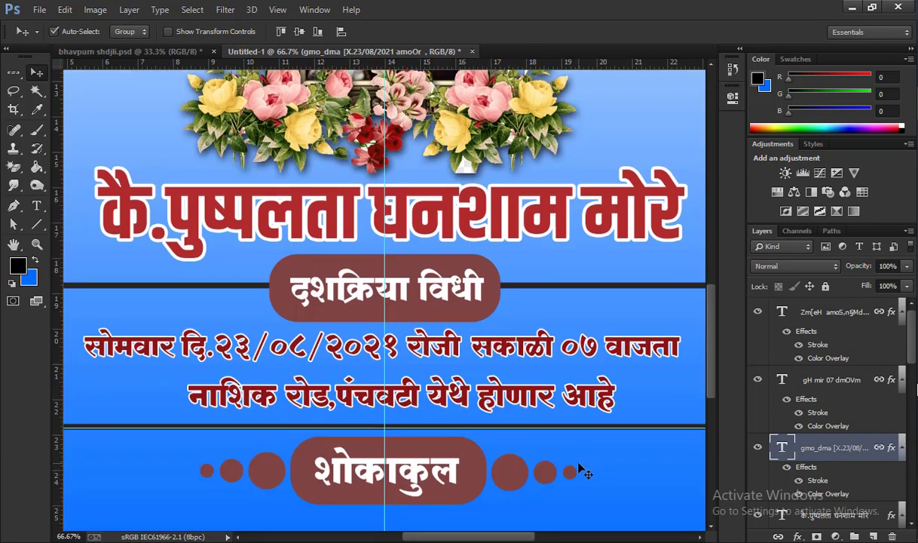
key(ctrl+minus)
key(ctrl+minus)
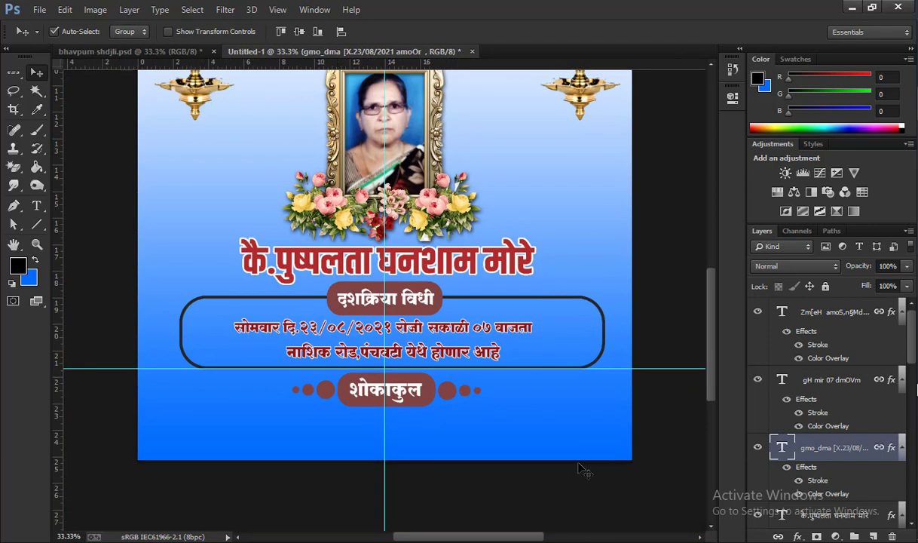
key(ctrl+plus)
key(ctrl+minus)
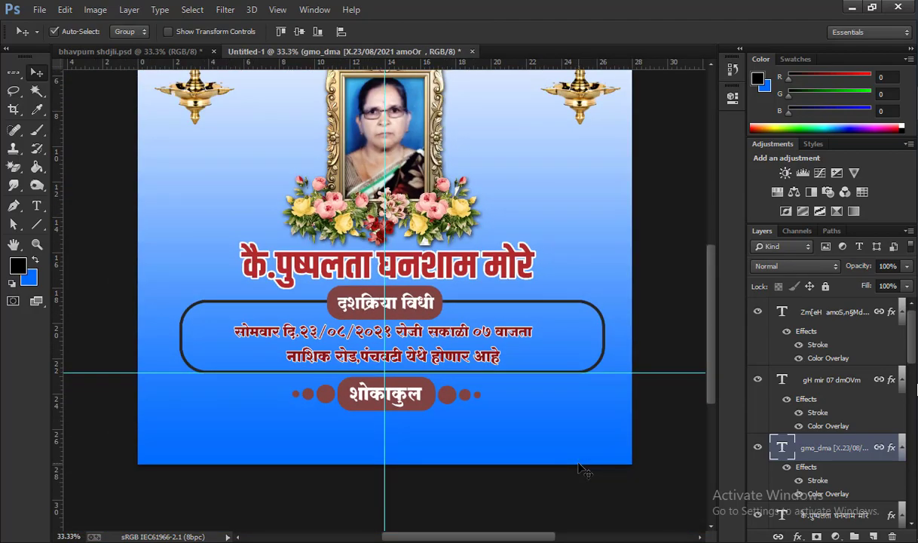
key(ctrl+plus)
key(ctrl+plus)
key(ctrl+minus)
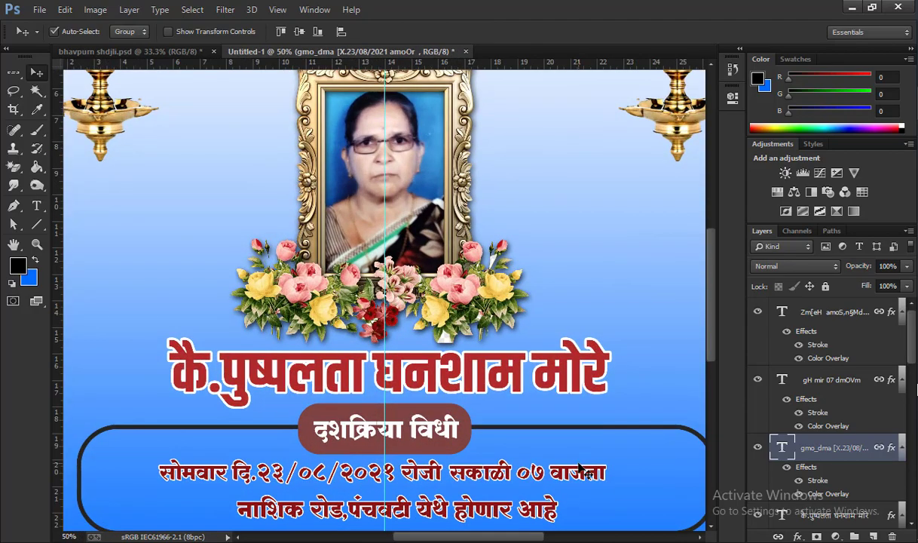
scroll(581, 467, down, 1)
scroll(580, 468, down, 2)
scroll(584, 470, down, 2)
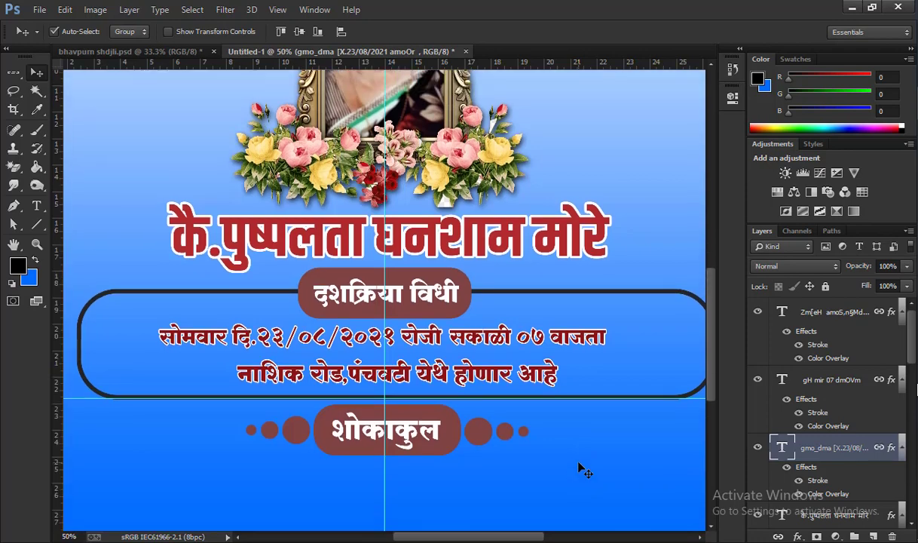
key(ctrl+minus)
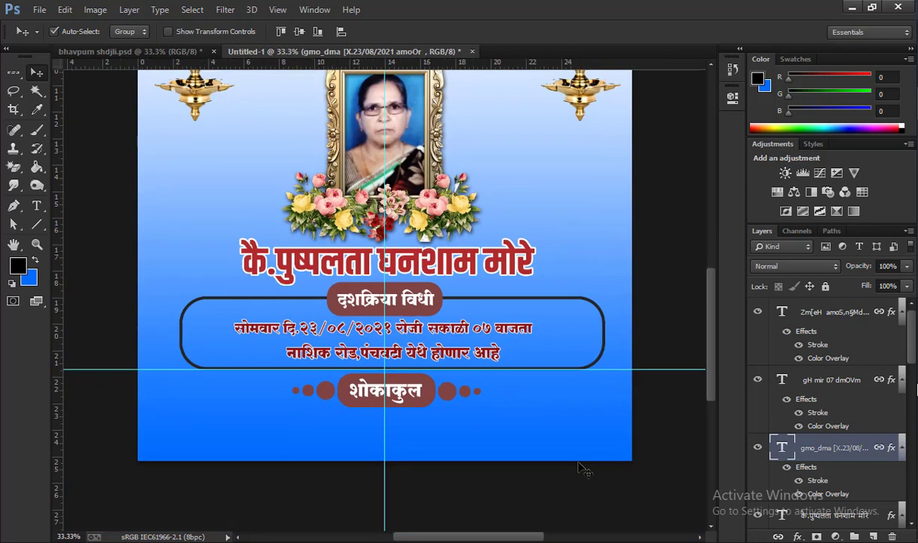
key(ctrl+minus)
scroll(811, 457, down, 4)
scroll(784, 453, down, 3)
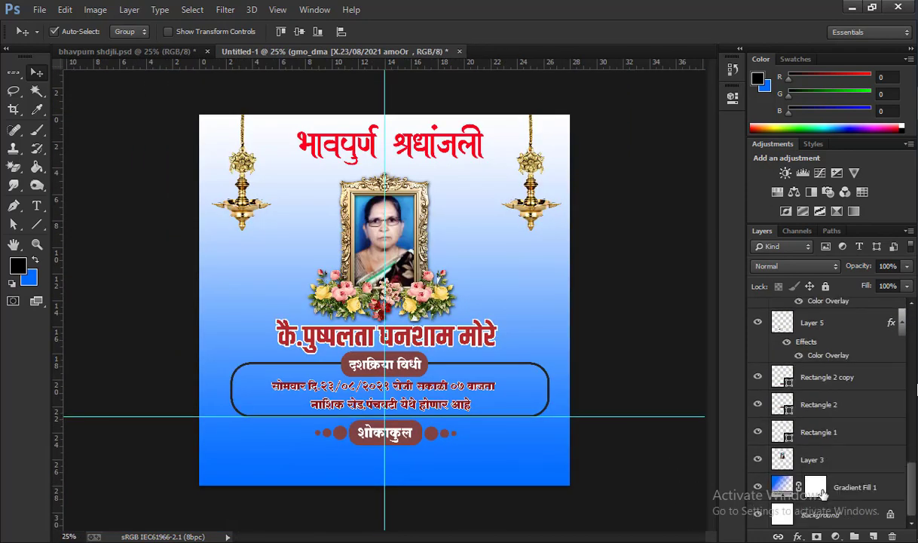
Replace the Gradient Fill 1 background with a dark slate-blue gradient preset.
double_click(784, 489)
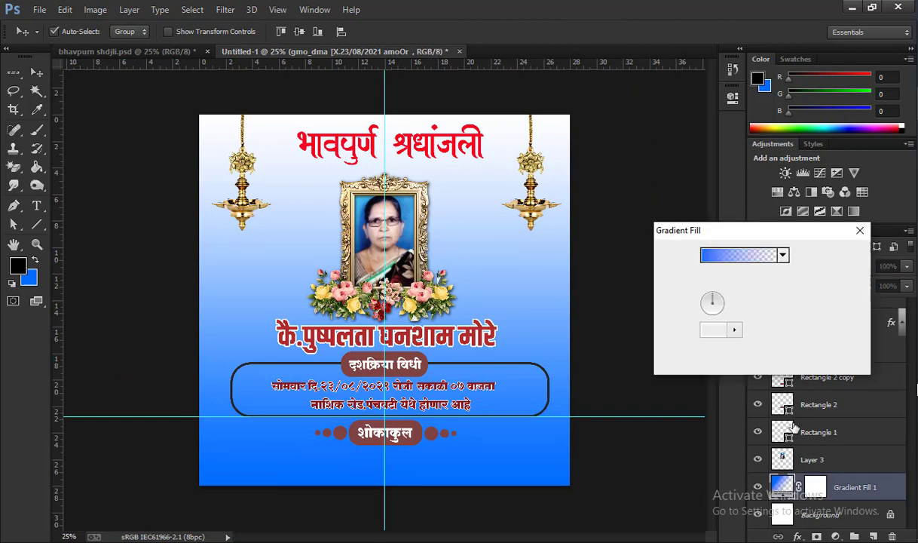
click(781, 250)
click(637, 389)
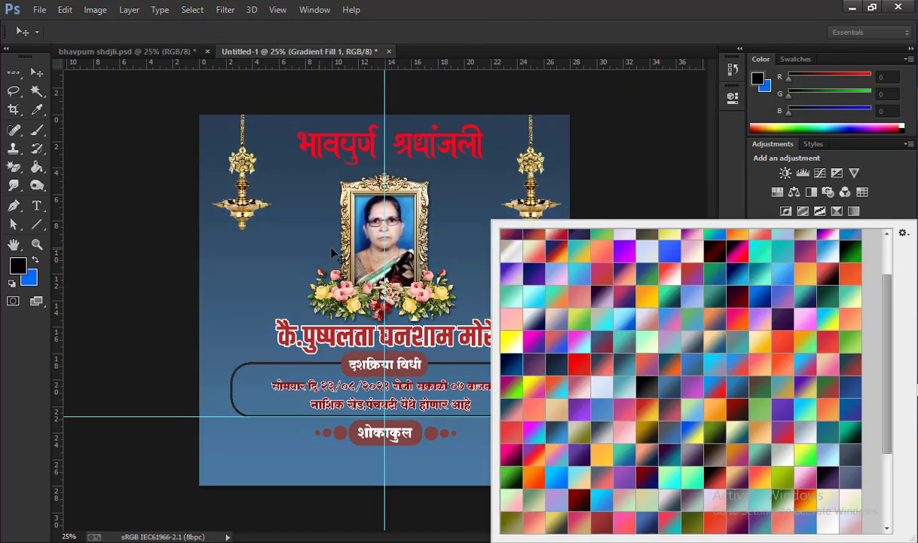
click(820, 254)
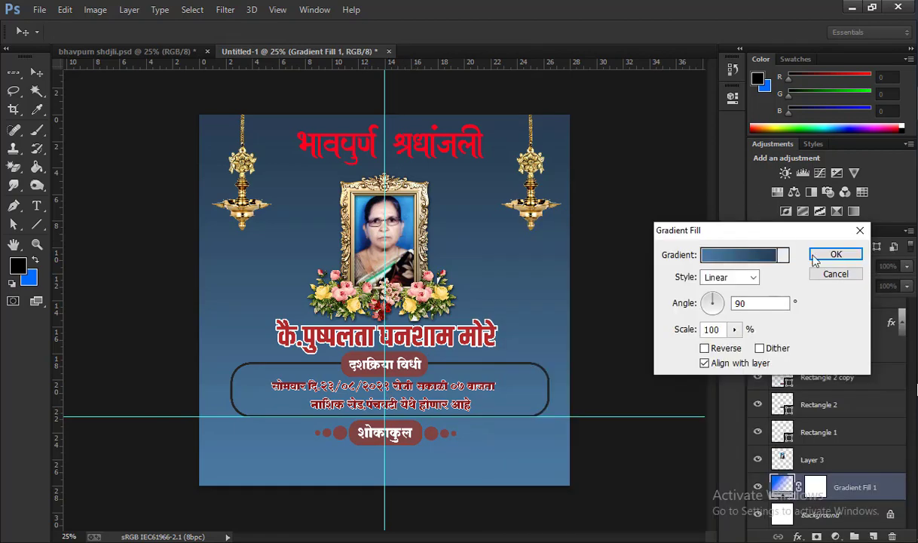
click(833, 254)
scroll(452, 441, up, 1)
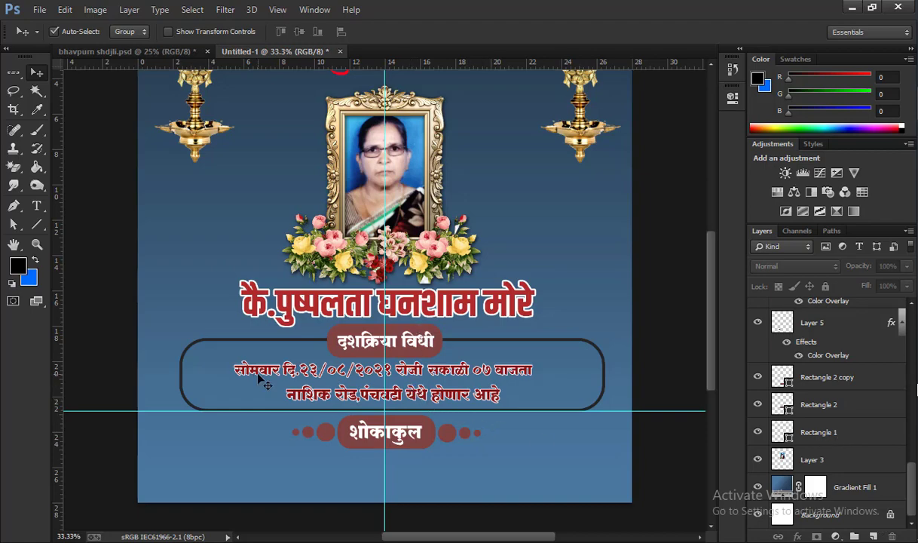
Open the date text's Color Overlay and try a near-white colour, then cancel it.
scroll(886, 446, up, 4)
scroll(886, 446, up, 2)
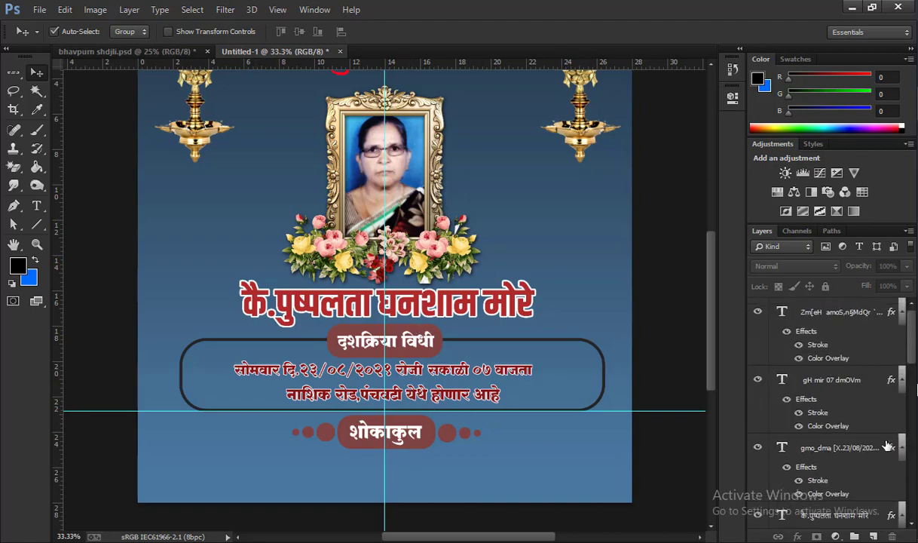
click(830, 500)
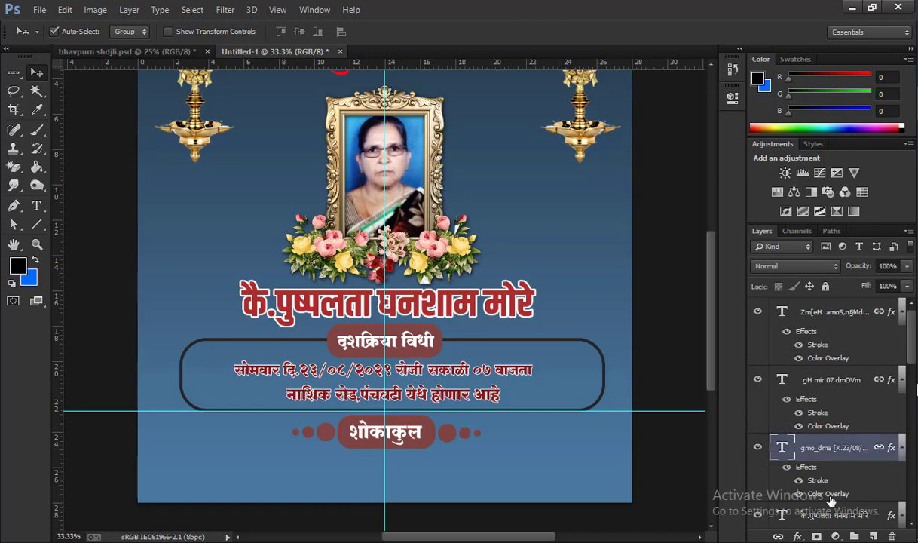
double_click(828, 493)
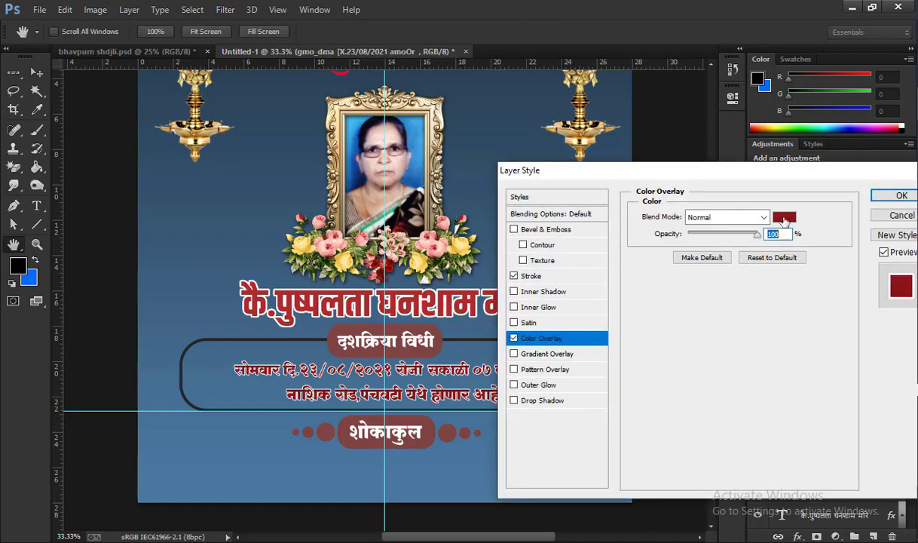
click(783, 217)
drag(588, 273, 500, 235)
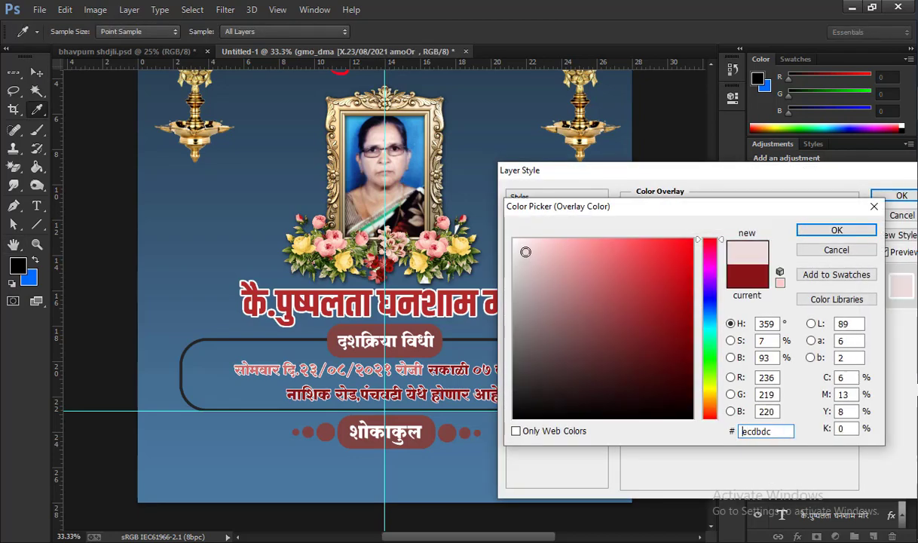
click(836, 251)
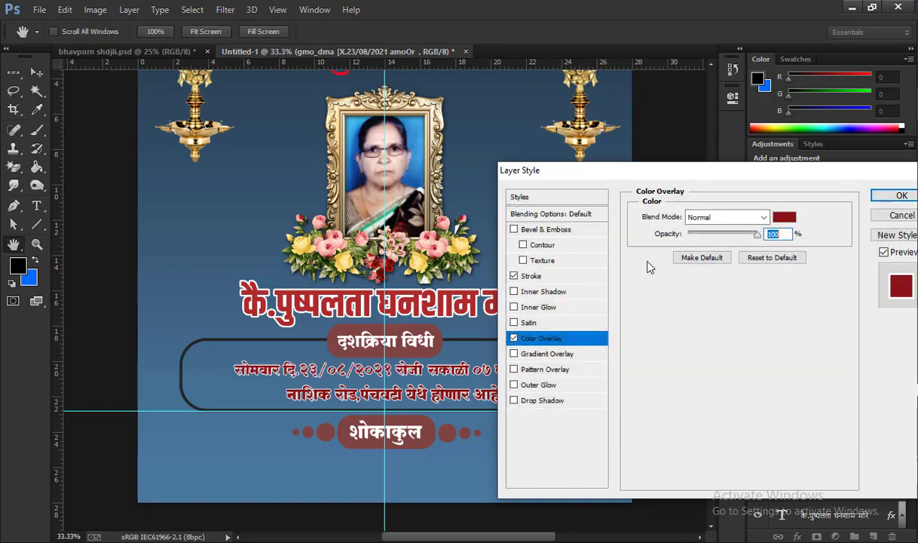
Set the date text's Color Overlay colour to black and apply it.
click(783, 217)
click(710, 335)
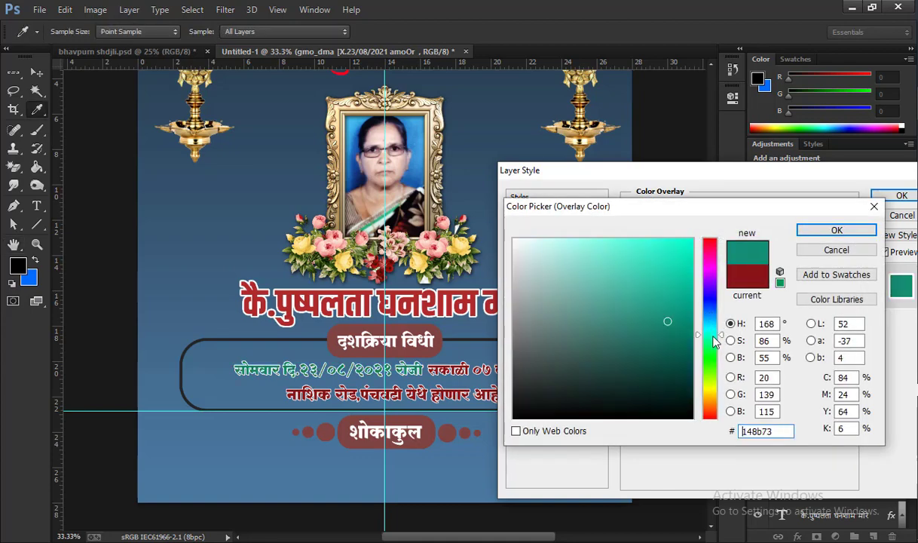
drag(715, 340, 711, 447)
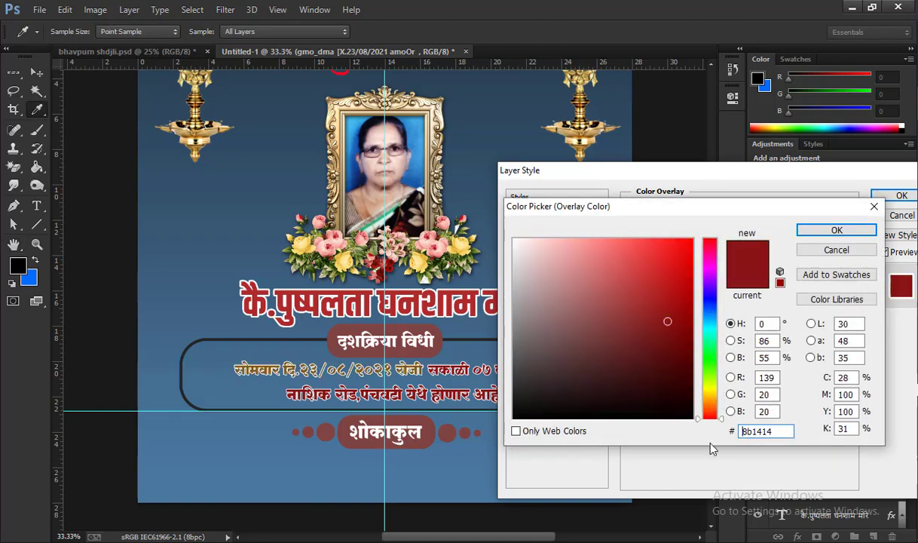
click(692, 248)
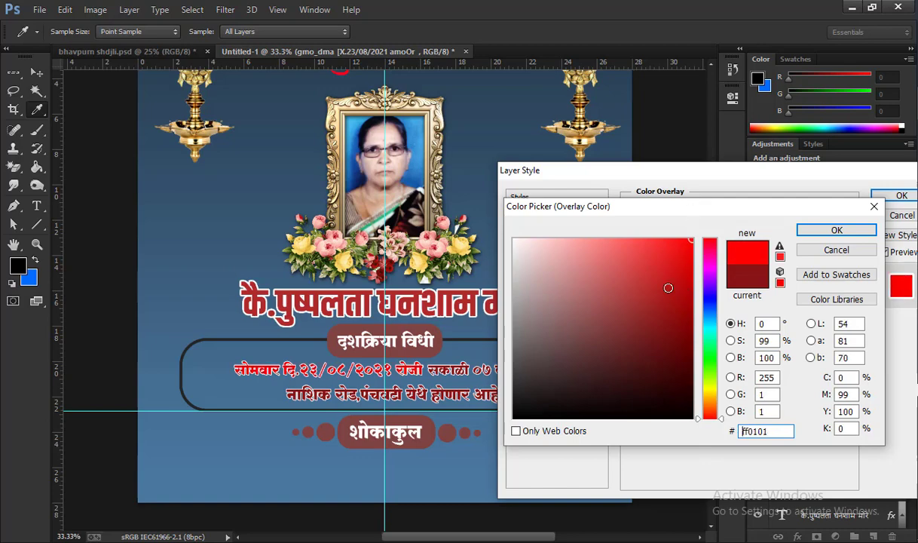
click(514, 239)
click(527, 418)
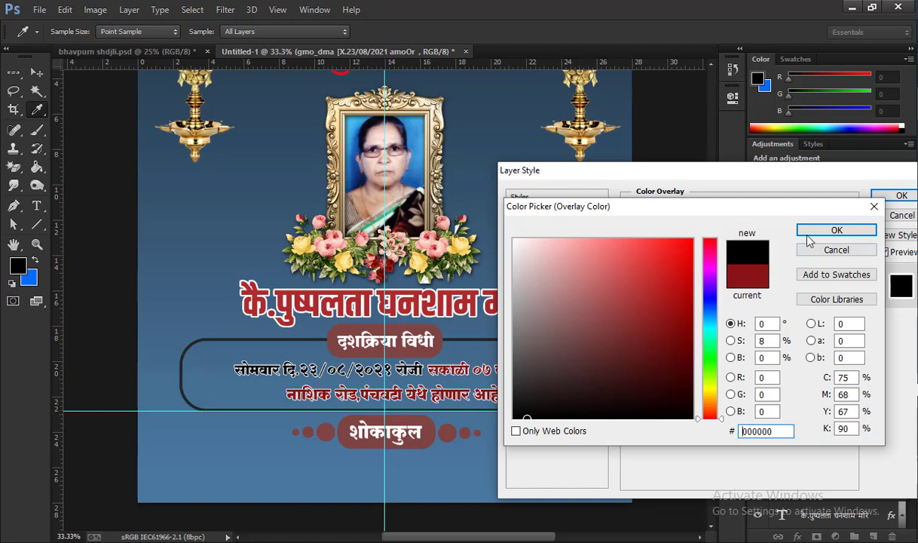
click(833, 230)
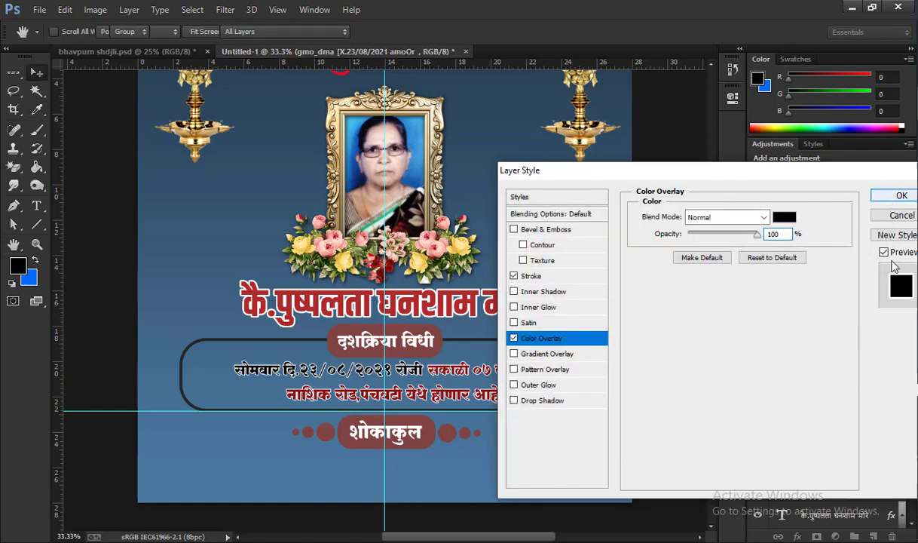
key(Return)
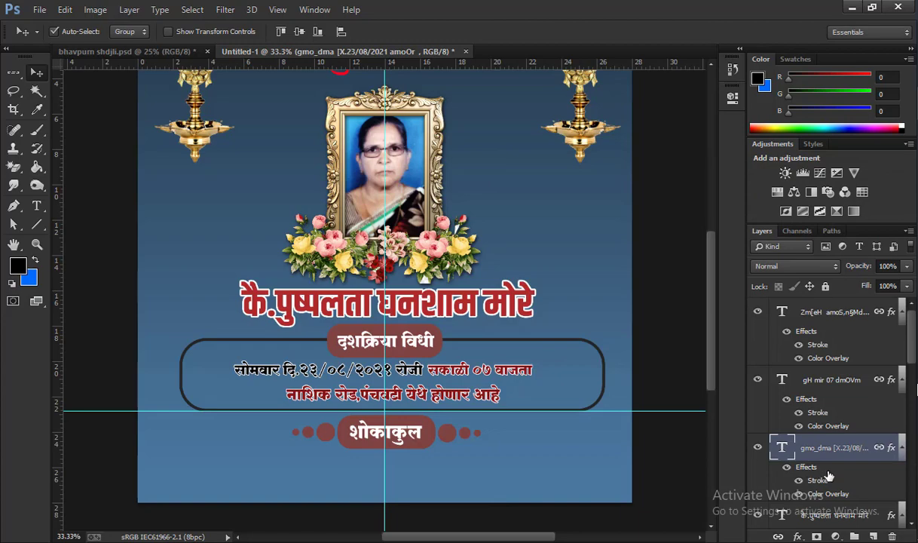
Copy the date layer's black overlay effects onto the venue line layer.
scroll(827, 475, down, 1)
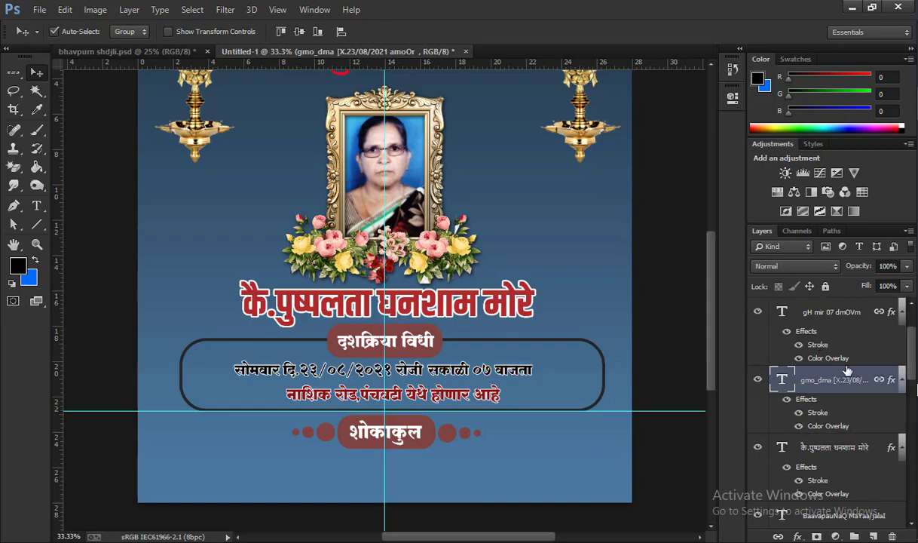
scroll(836, 400, up, 1)
drag(802, 400, 827, 331)
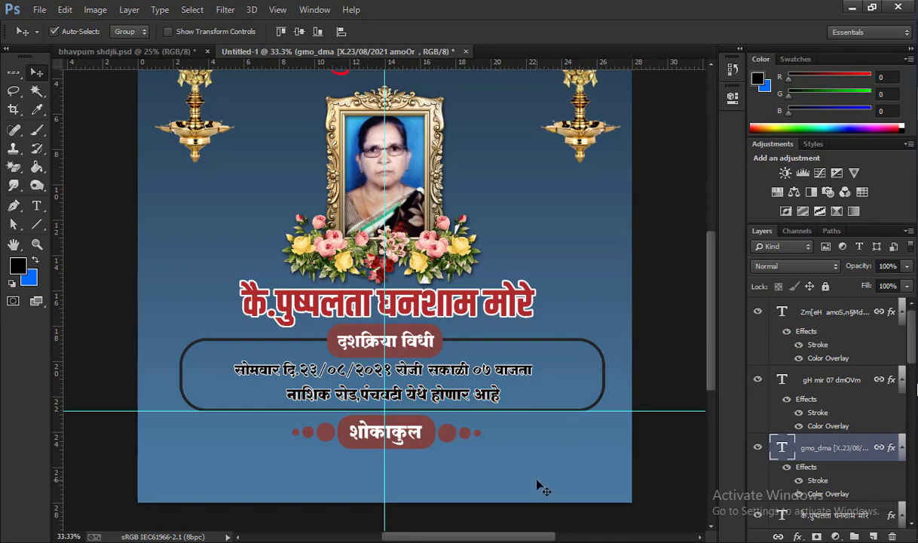
scroll(498, 431, down, 1)
scroll(497, 431, up, 2)
scroll(498, 431, up, 2)
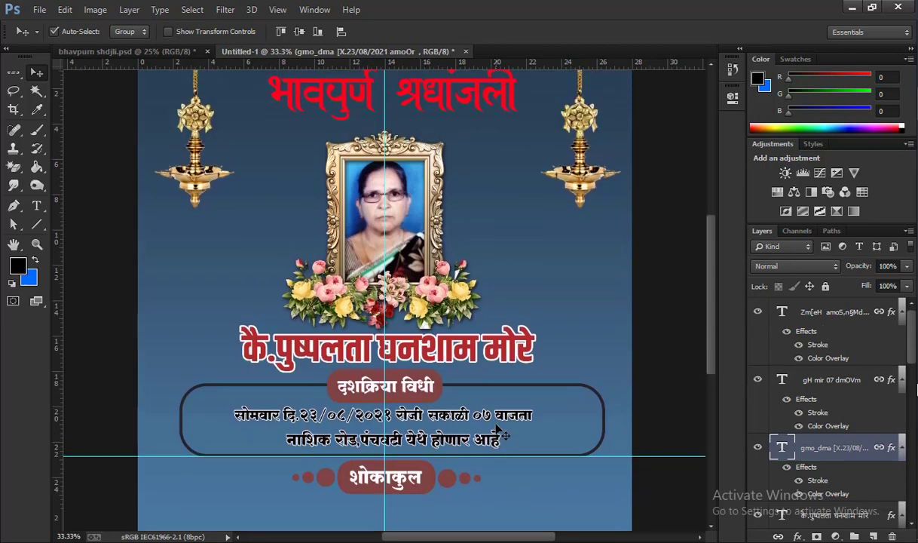
key(ctrl+minus)
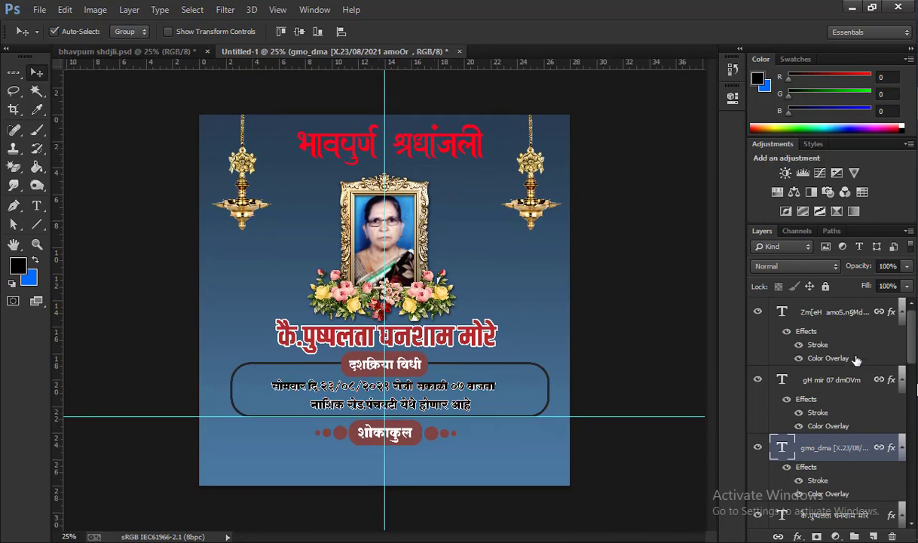
Add a black-to-transparent Gradient Fill 2 above the text, right stop at 76%, angle about 173°.
click(841, 319)
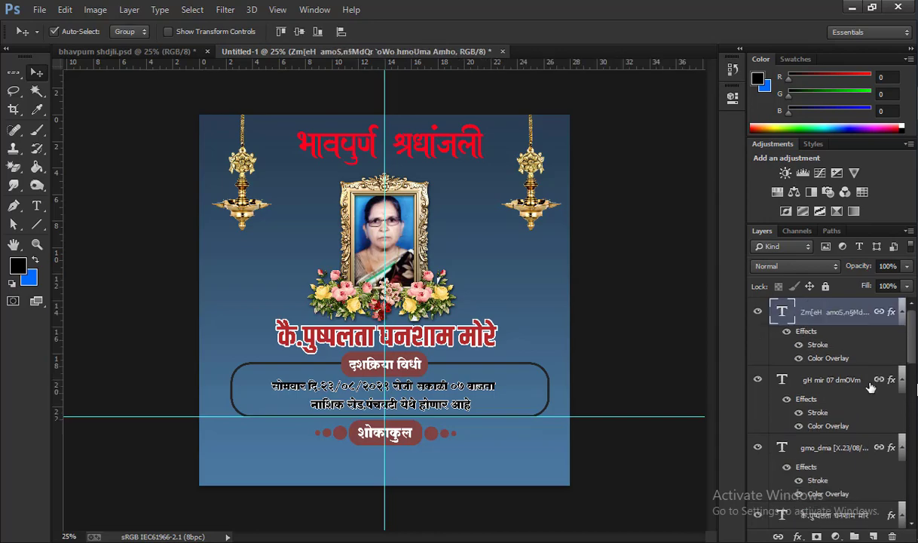
click(835, 535)
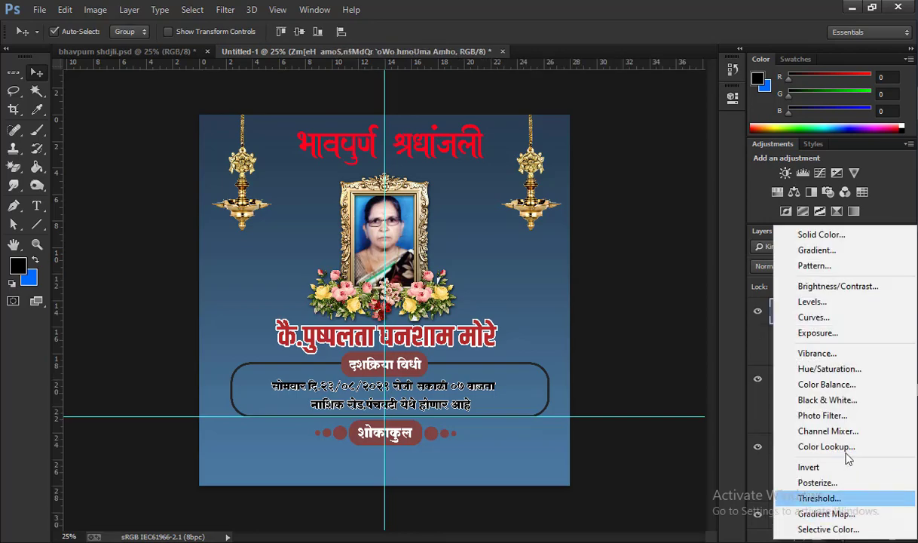
click(849, 251)
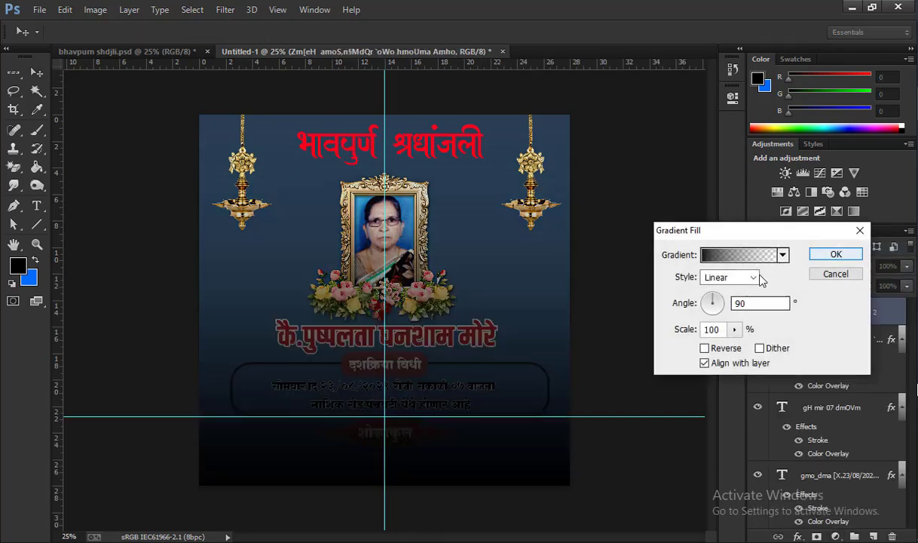
click(767, 256)
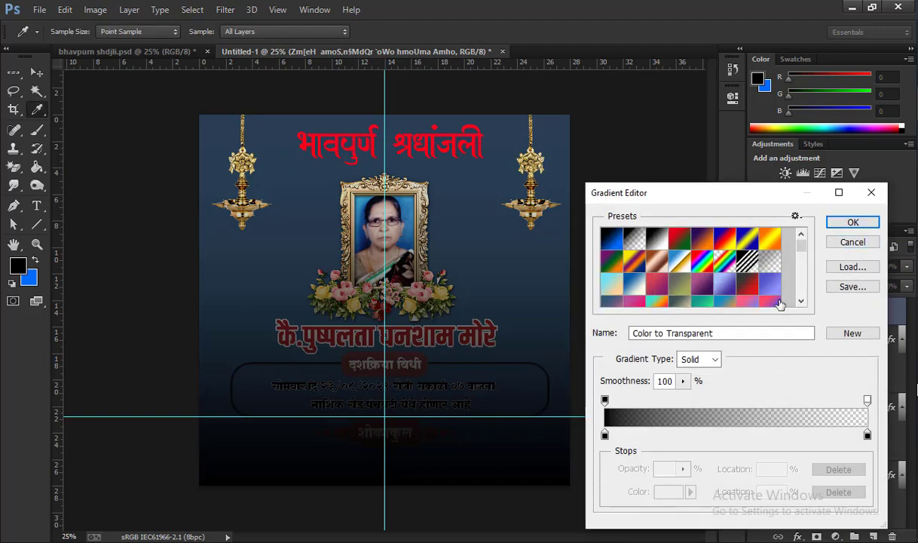
drag(867, 434, 804, 435)
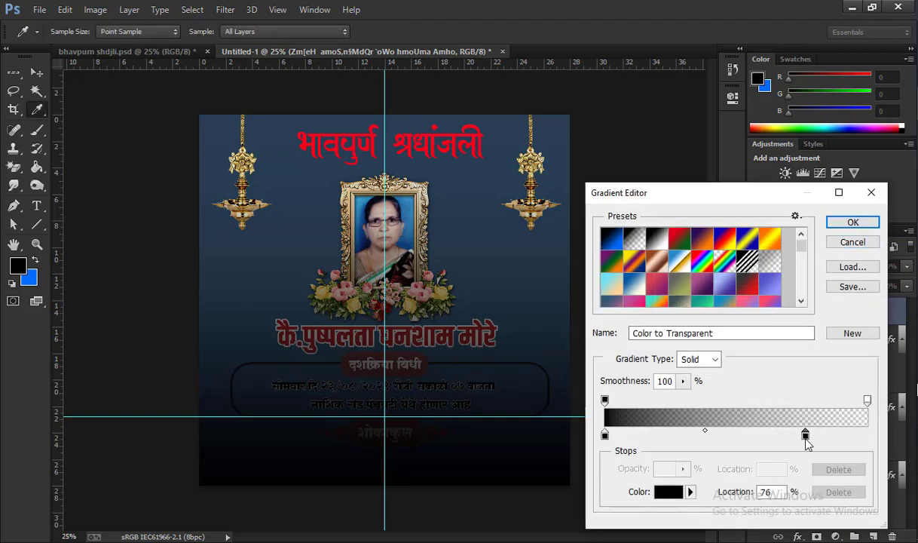
click(852, 222)
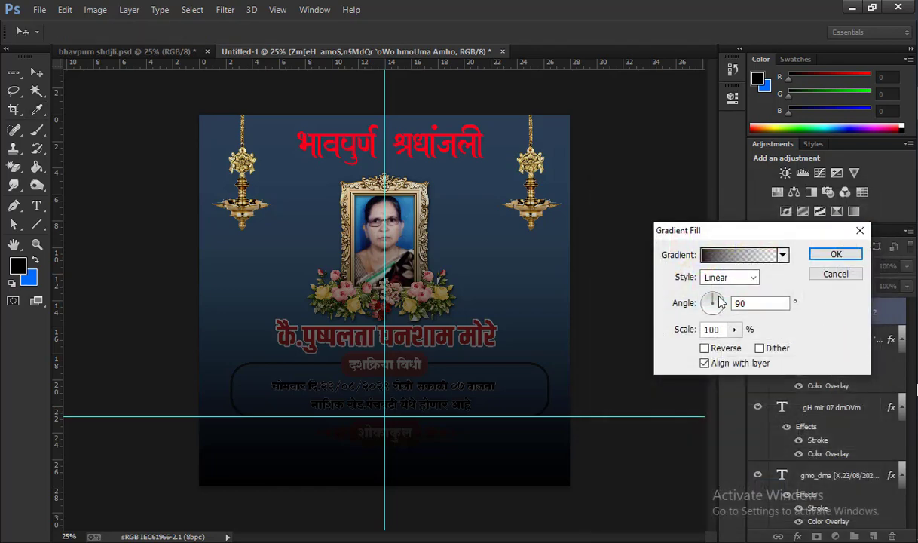
mouse_move(518, 272)
mouse_down()
mouse_move(518, 245)
mouse_move(519, 440)
mouse_up()
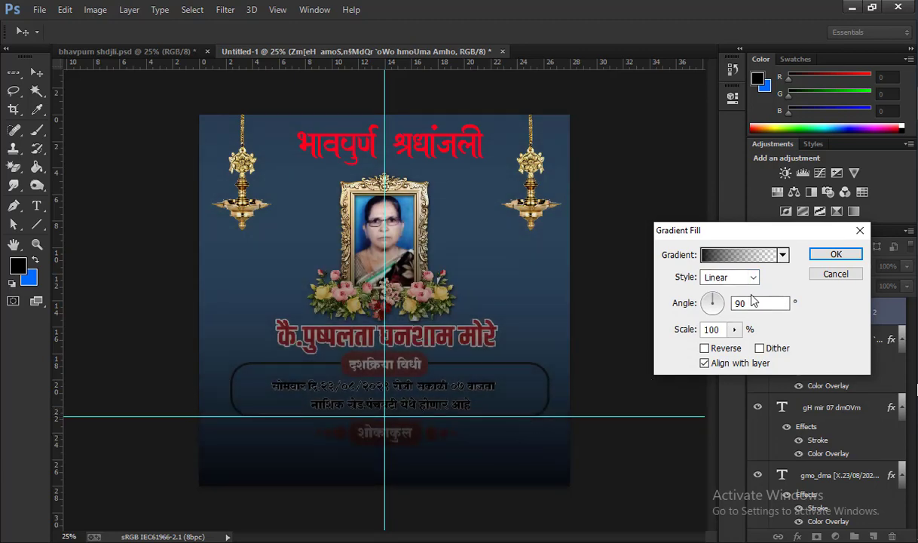
drag(714, 309, 590, 286)
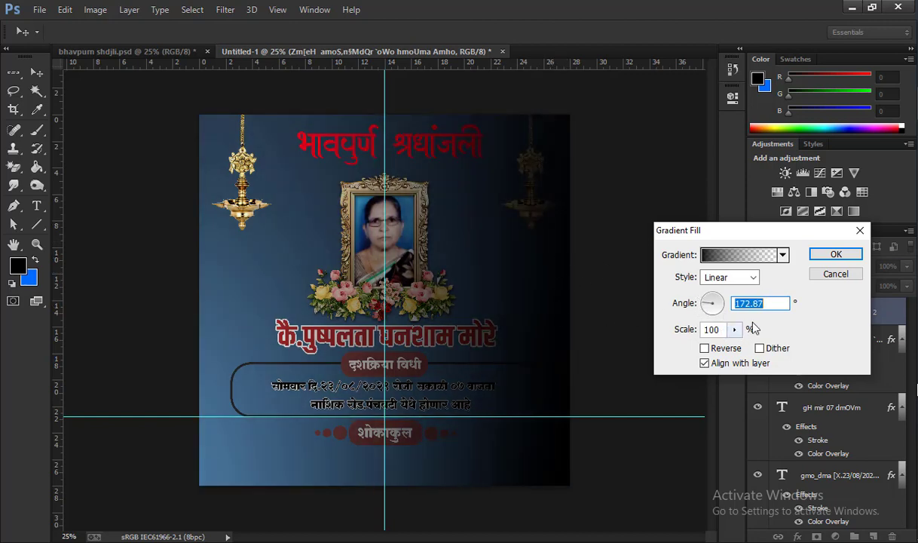
click(844, 256)
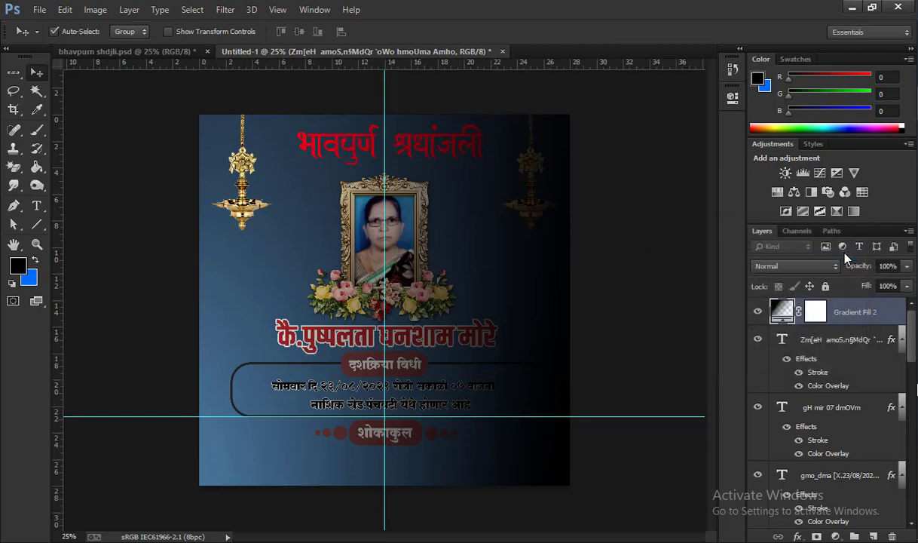
Rasterize Gradient Fill 2, push its shading to the right edge, and duplicate it.
right_click(873, 315)
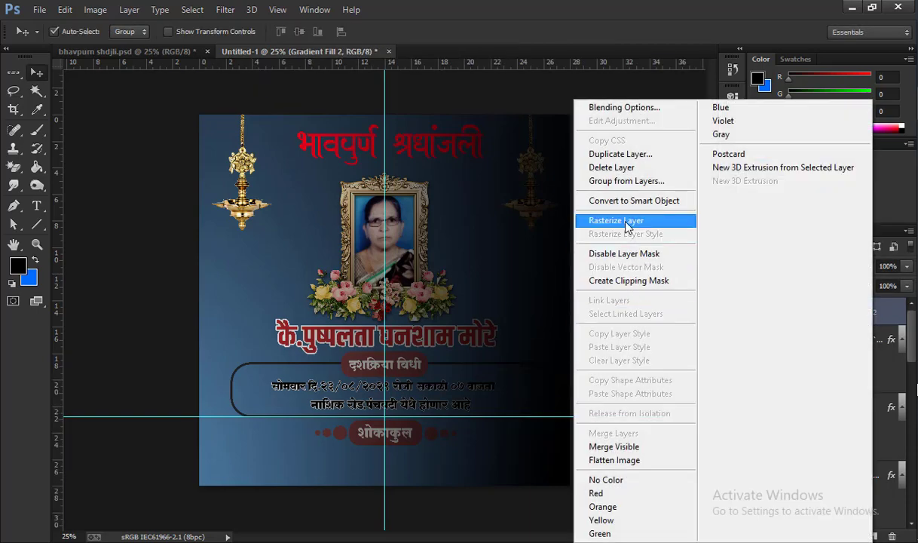
click(626, 221)
click(818, 313)
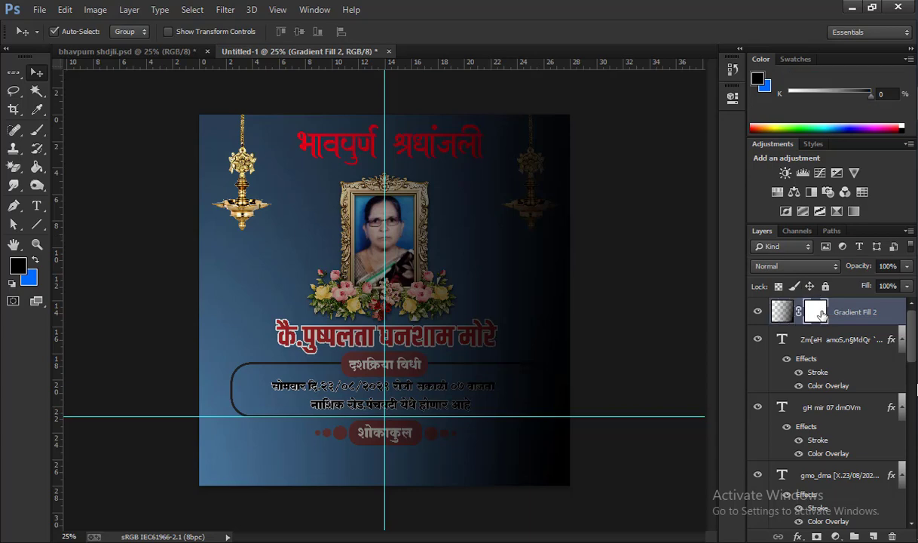
mouse_move(471, 286)
mouse_down()
mouse_move(545, 301)
mouse_move(562, 279)
mouse_move(599, 298)
mouse_move(524, 273)
mouse_move(580, 262)
mouse_move(560, 283)
mouse_up()
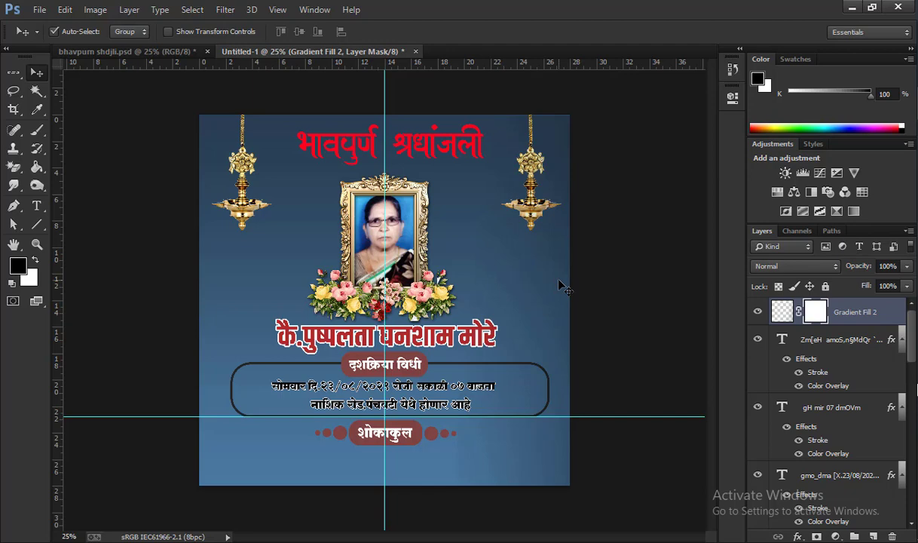
key(ctrl+j)
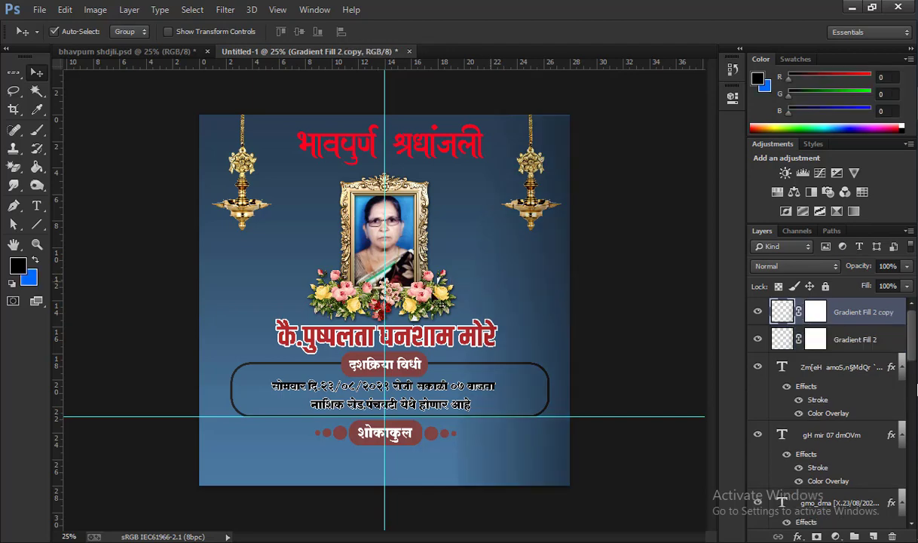
Select the Gradient Fill 2 copy layer and slide it to the left.
click(273, 298)
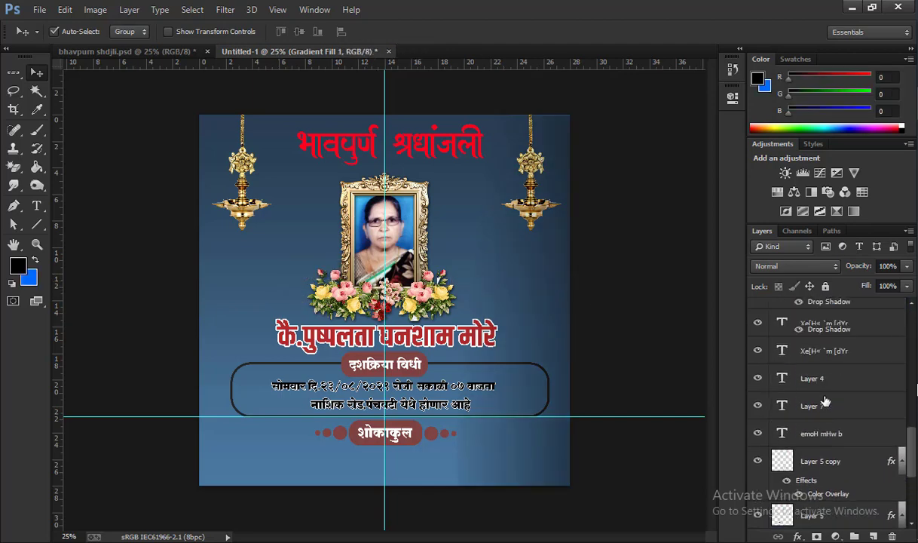
scroll(826, 401, up, 2)
scroll(826, 402, up, 3)
scroll(826, 361, up, 3)
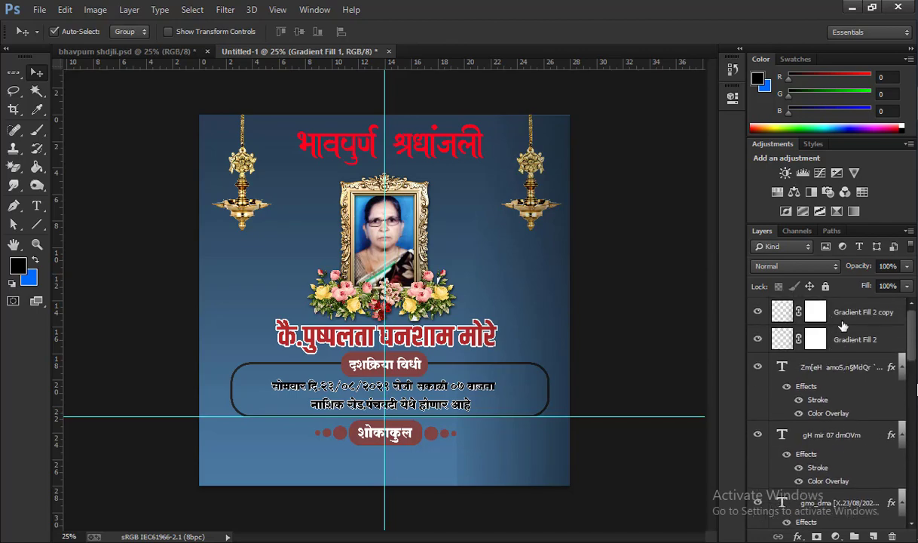
click(852, 312)
drag(298, 311, 193, 337)
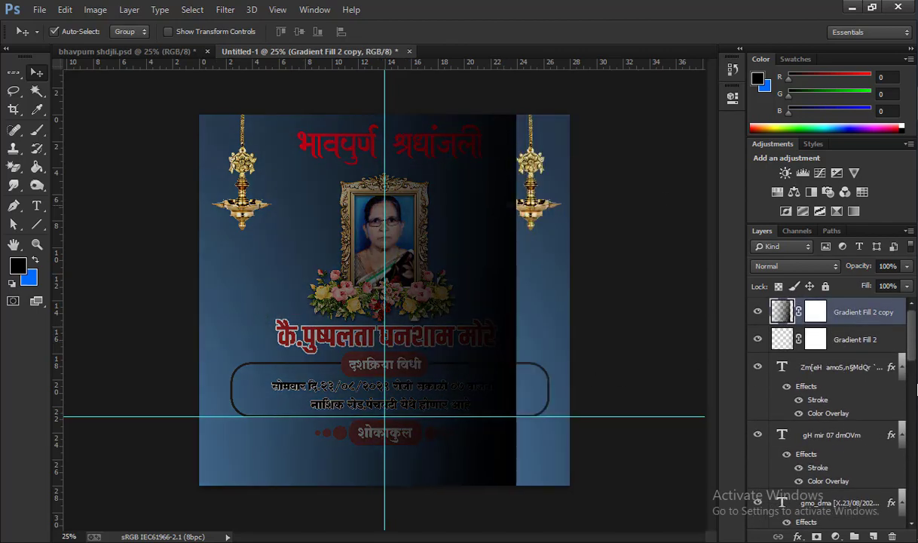
Flip the shading copy horizontally and place it at the poster's left edge.
click(168, 32)
click(517, 115)
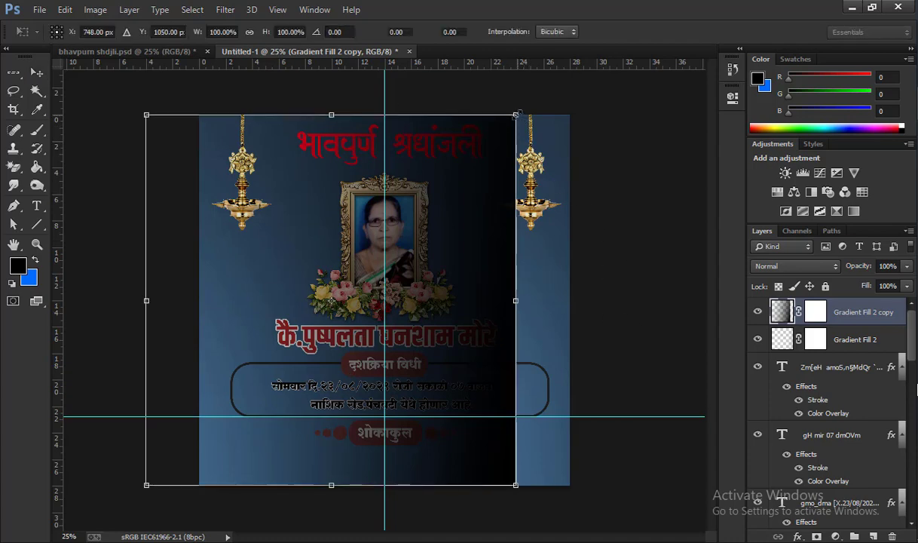
right_click(517, 116)
click(556, 328)
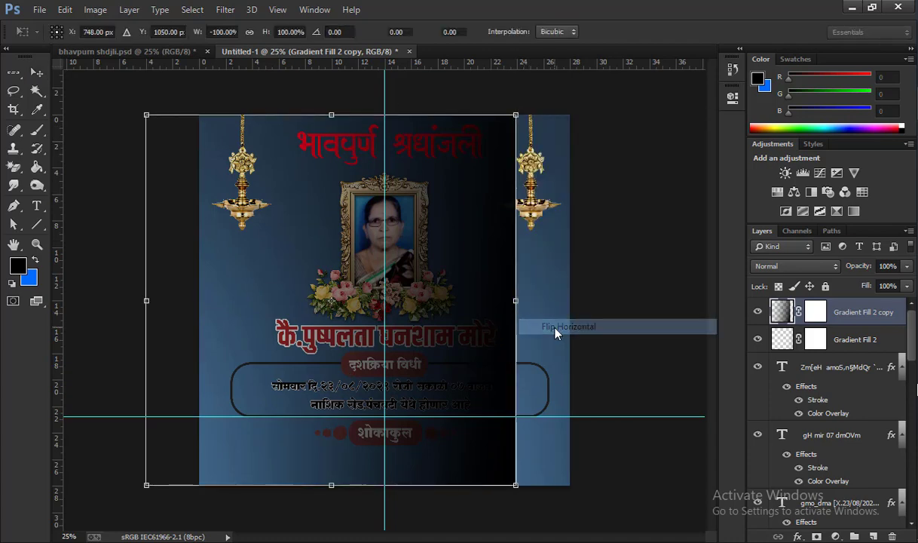
drag(340, 330, 238, 296)
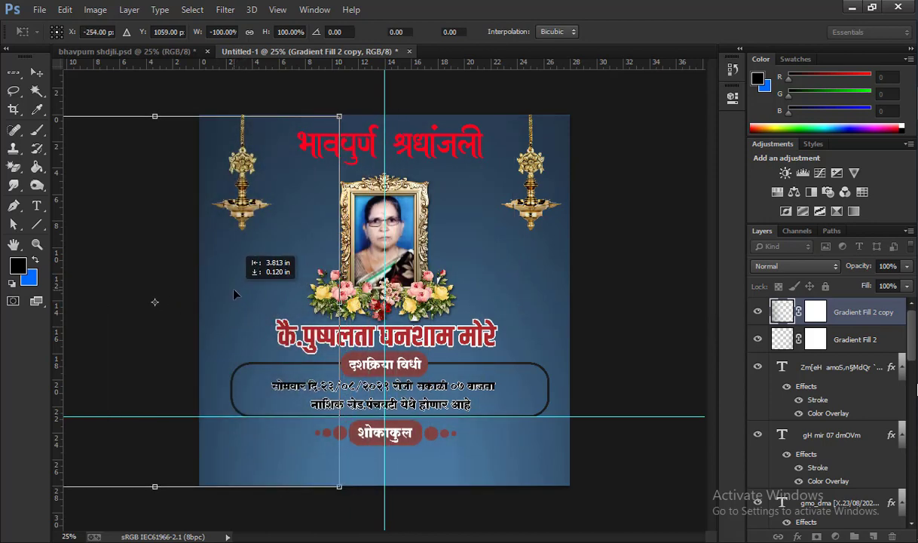
drag(238, 296, 234, 295)
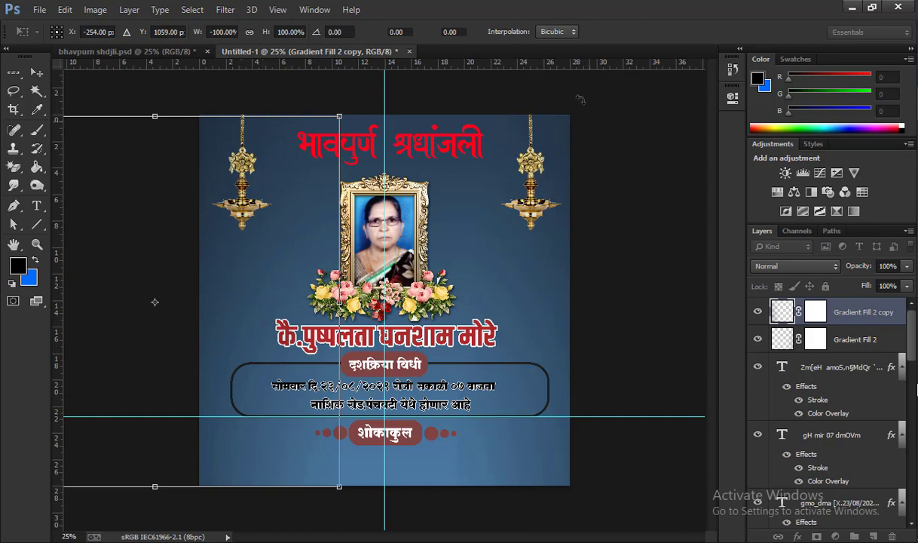
key(Return)
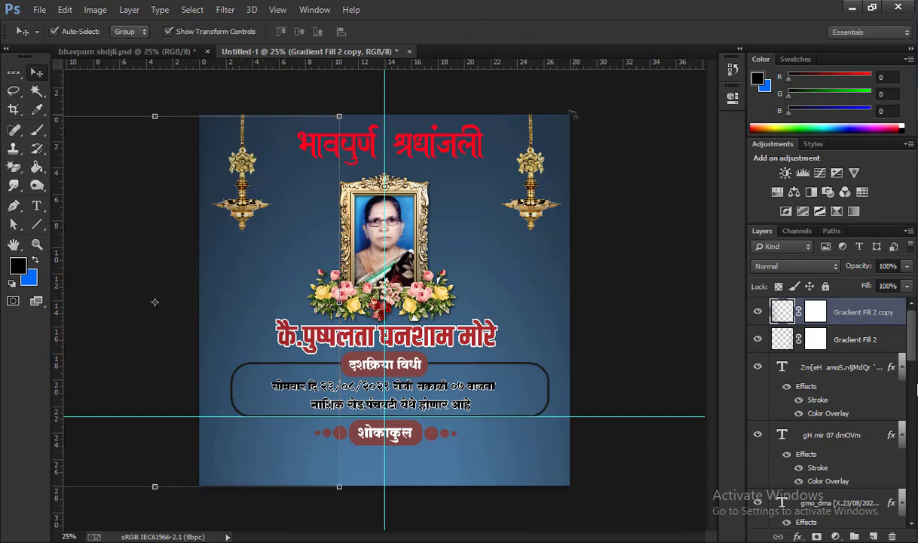
click(168, 31)
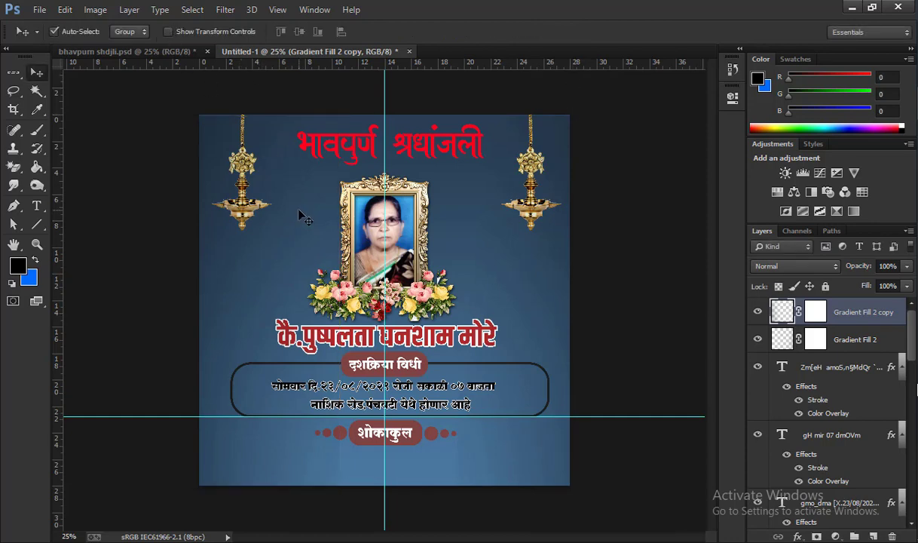
Shift the Gradient Fill 2 copy layer 1.8 inches sideways.
click(288, 213)
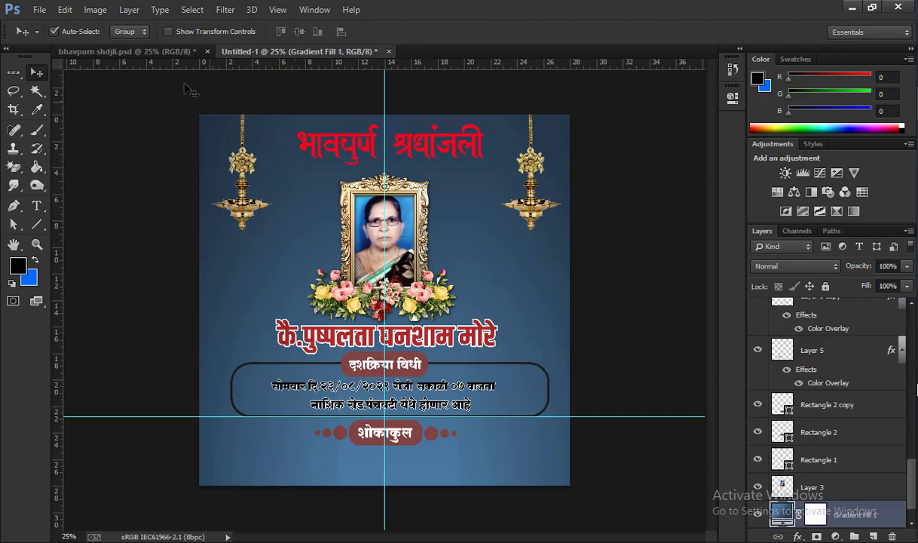
scroll(828, 339, up, 3)
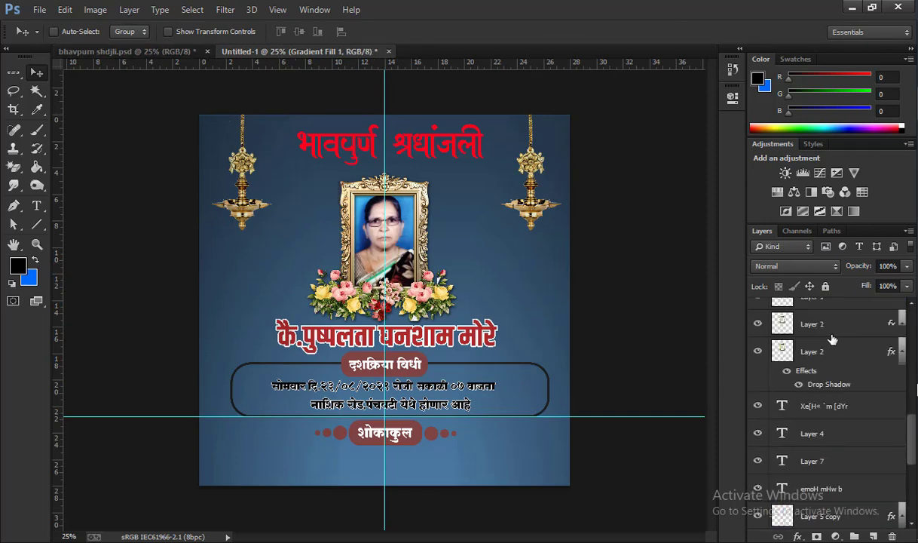
scroll(821, 331, up, 3)
scroll(822, 332, up, 3)
scroll(821, 331, up, 2)
scroll(822, 332, up, 2)
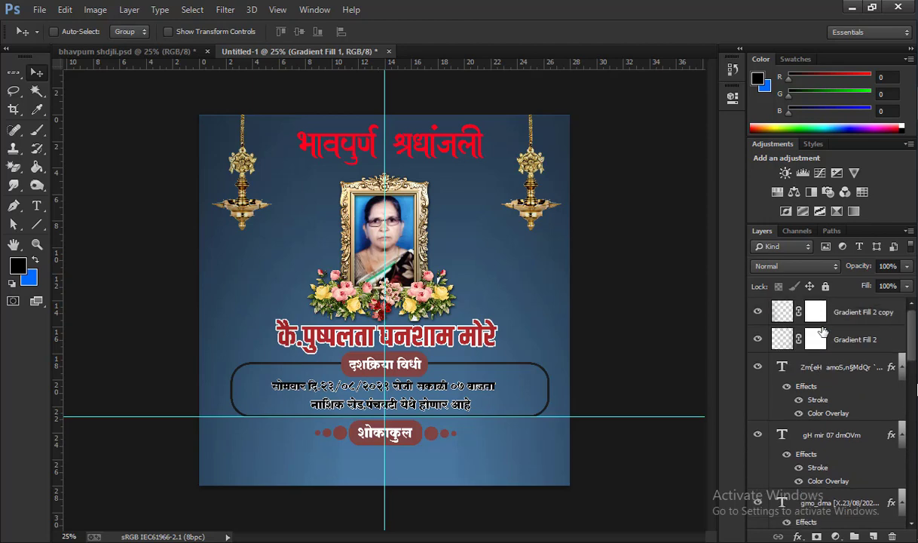
click(857, 312)
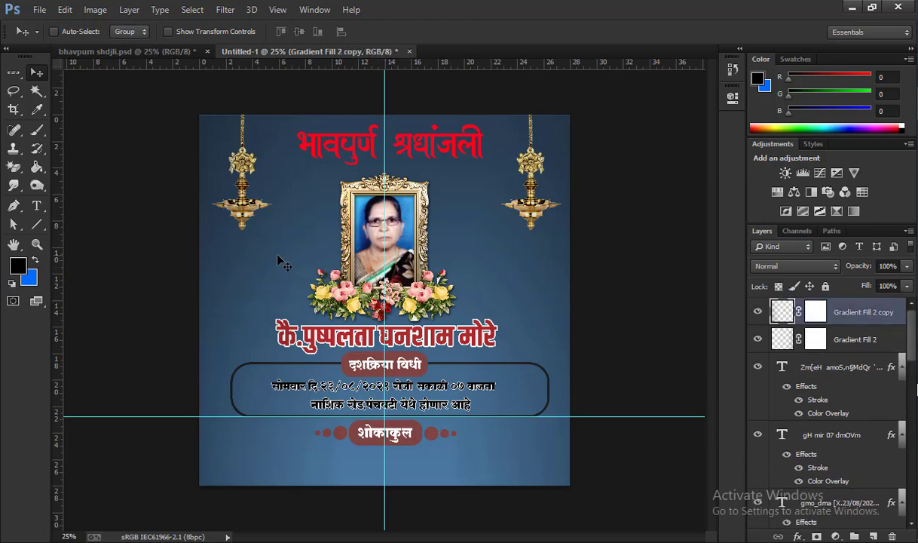
drag(262, 260, 243, 264)
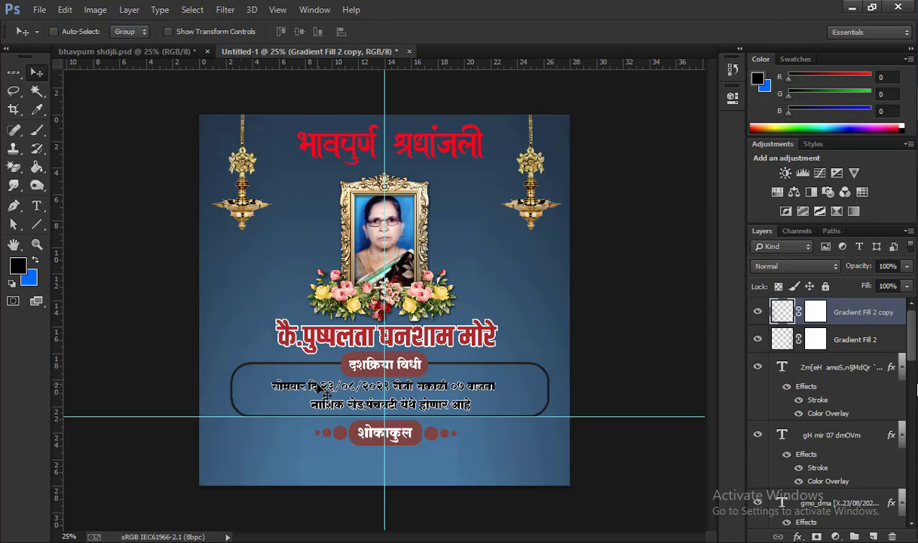
Zoom to 50% and target the Gradient Fill 2 copy layer mask.
scroll(321, 388, up, 1)
scroll(322, 389, up, 2)
scroll(321, 388, up, 2)
scroll(320, 390, up, 1)
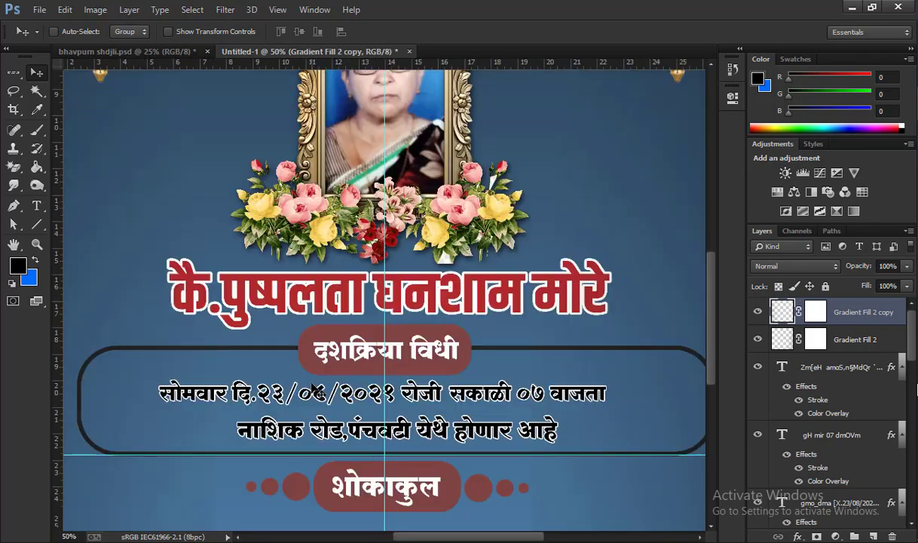
scroll(295, 363, down, 2)
scroll(236, 440, down, 3)
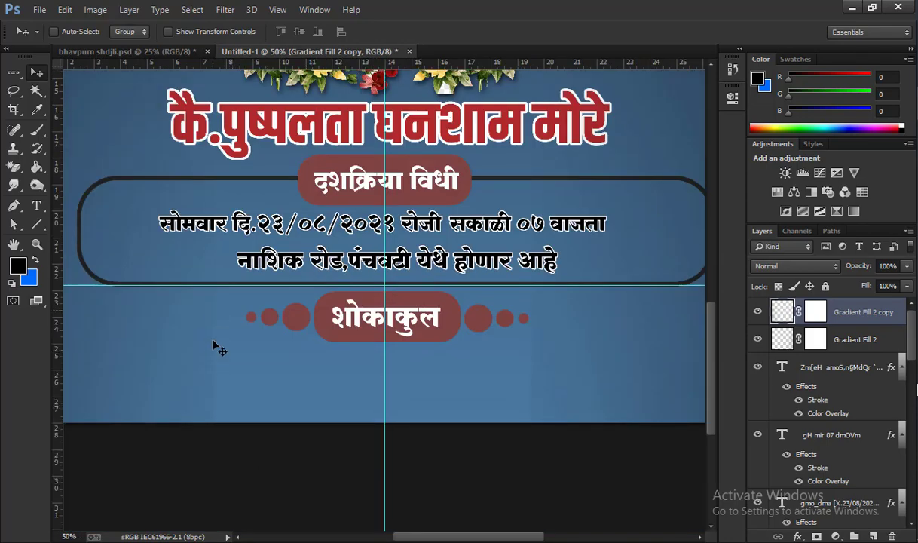
click(818, 314)
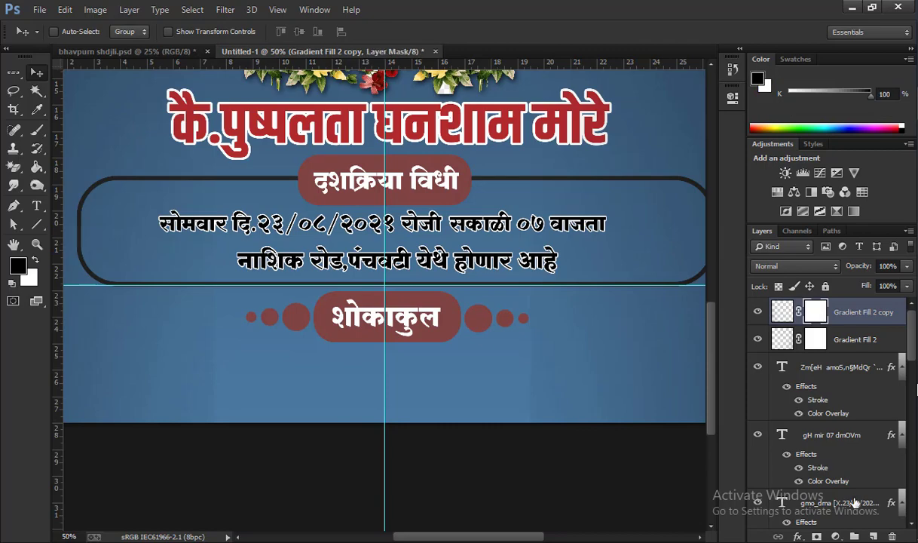
Set up a 181 px Soft Round brush for painting the mask.
click(34, 132)
scroll(211, 363, up, 3)
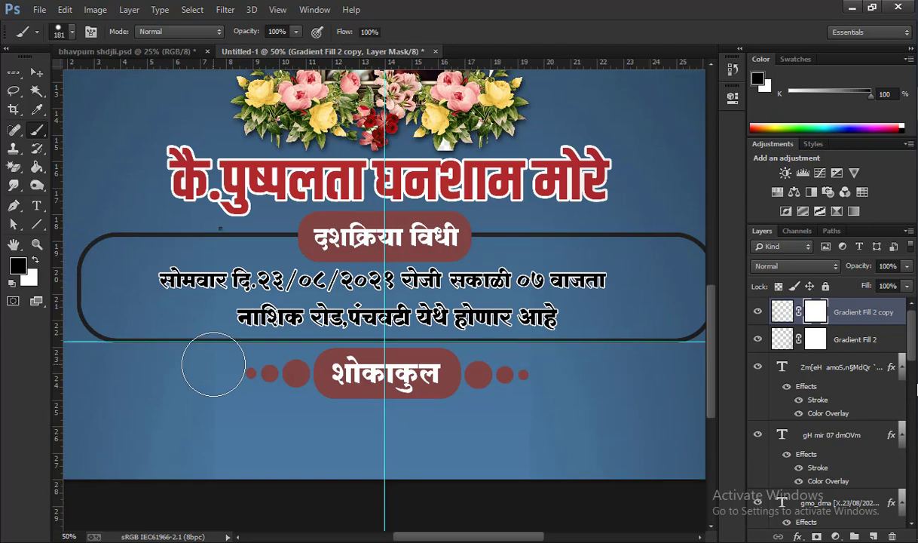
right_click(213, 364)
click(265, 324)
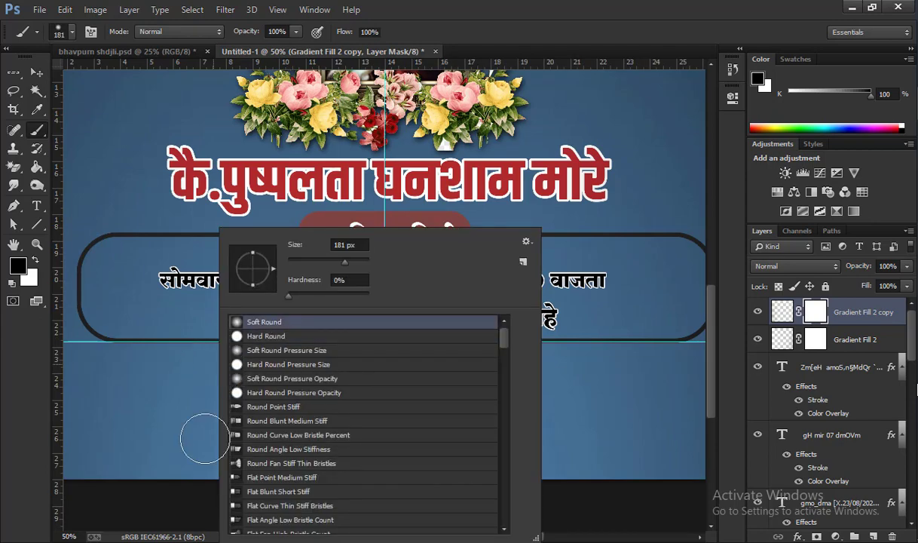
click(210, 376)
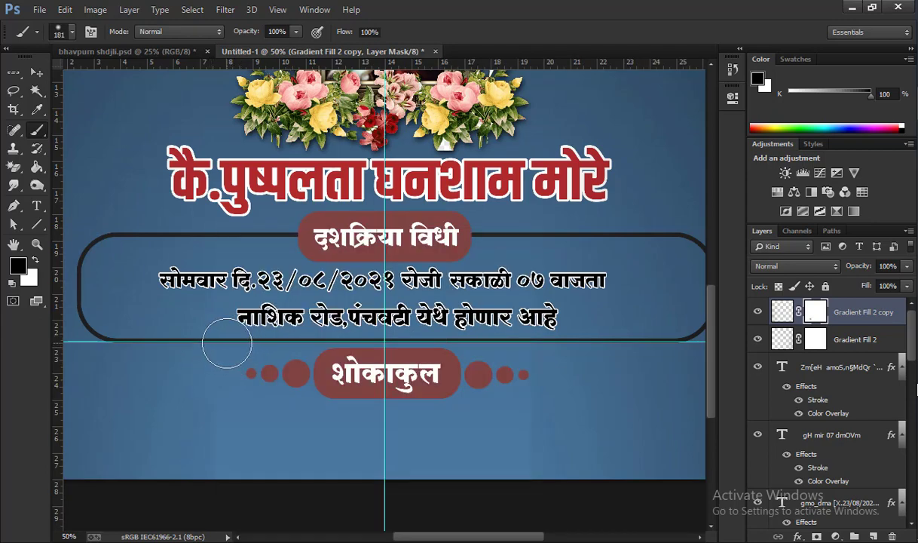
Paint black on the Gradient Fill 2 copy mask to soften its shading.
scroll(214, 376, up, 1)
scroll(208, 377, up, 2)
scroll(222, 214, up, 5)
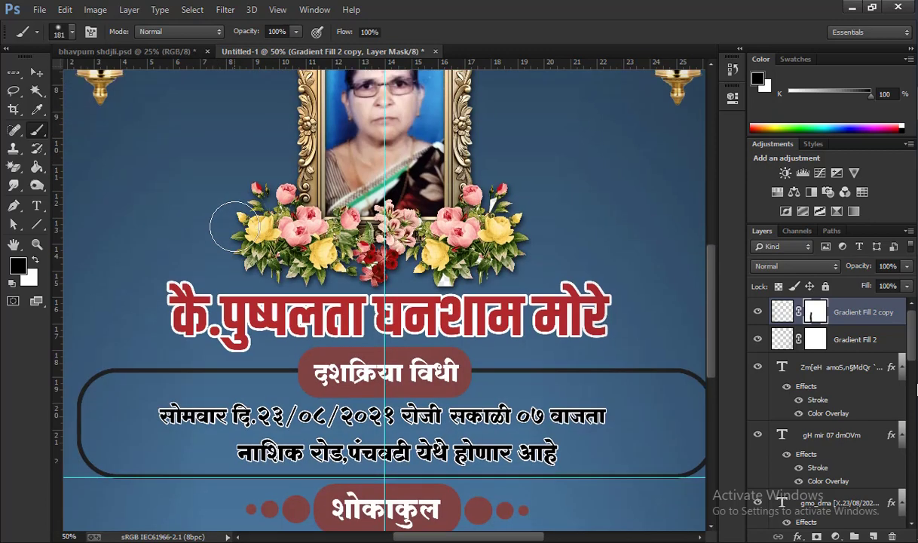
scroll(220, 215, up, 3)
scroll(264, 290, up, 5)
scroll(253, 226, up, 7)
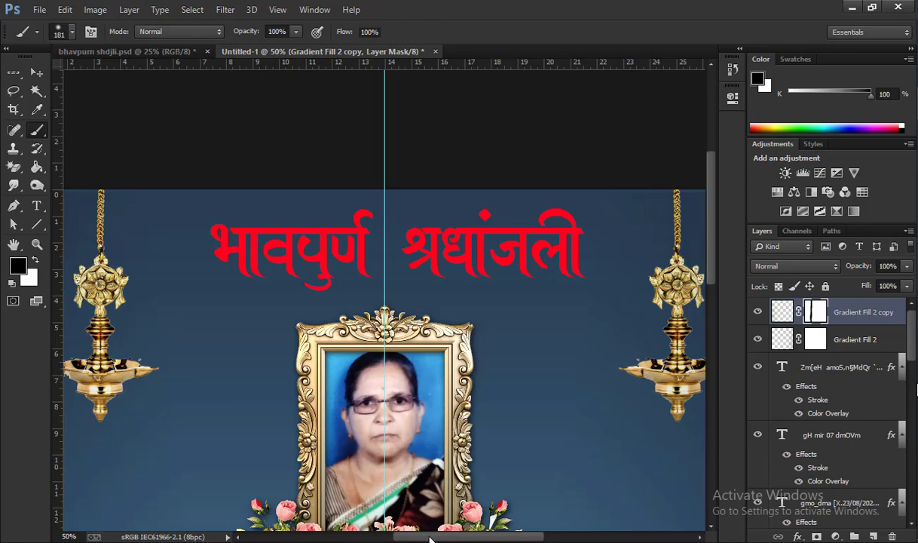
scroll(431, 539, right, 5)
scroll(437, 446, down, 4)
scroll(435, 446, down, 4)
scroll(378, 495, down, 3)
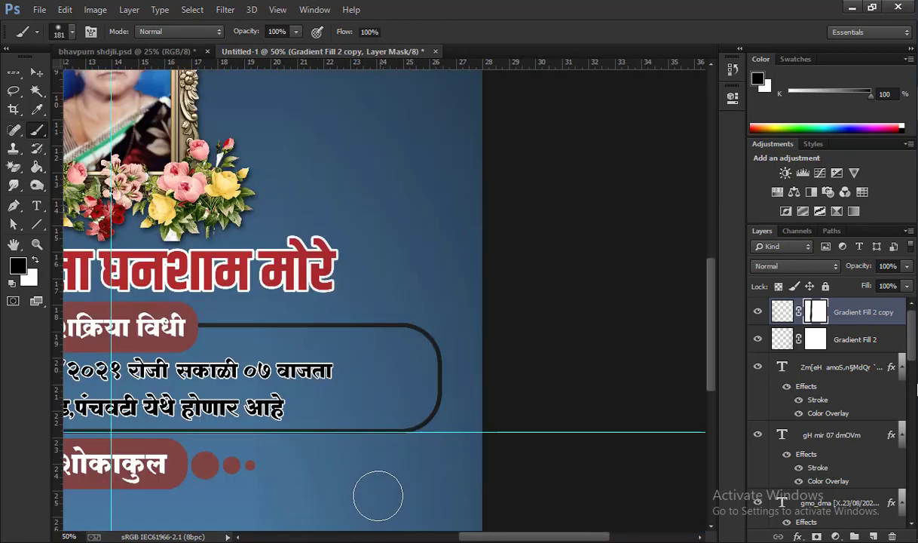
scroll(377, 495, down, 3)
scroll(377, 494, down, 2)
scroll(465, 539, left, 4)
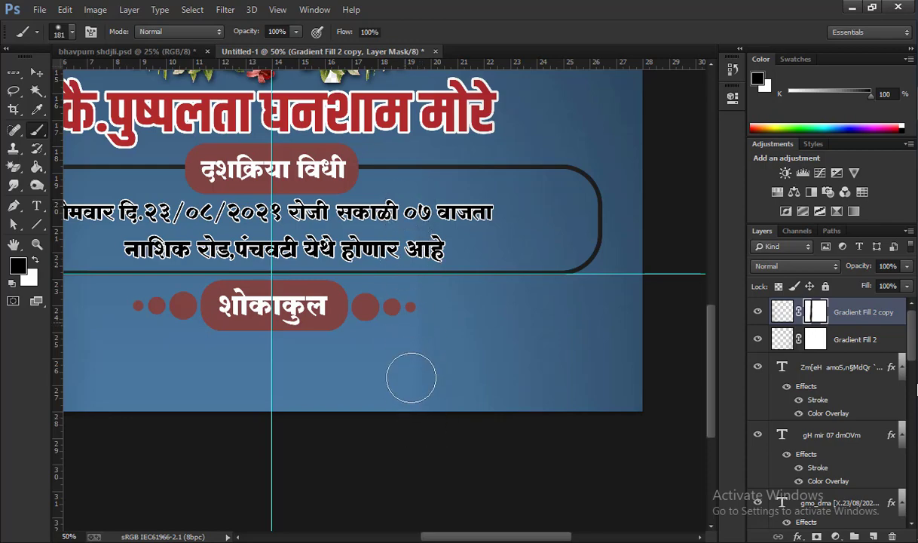
Brush out the Gradient Fill 2 mask, then return to the Move tool.
click(815, 339)
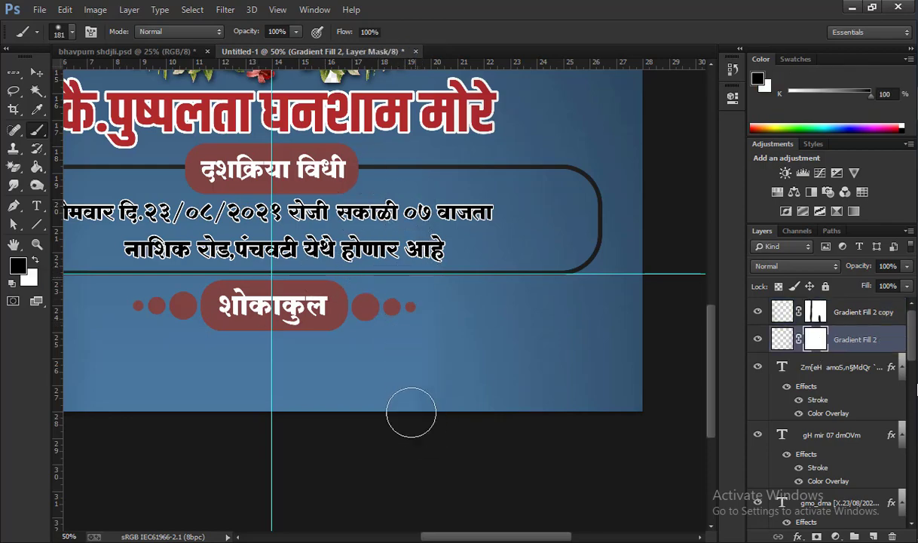
scroll(392, 125, up, 2)
scroll(392, 124, up, 2)
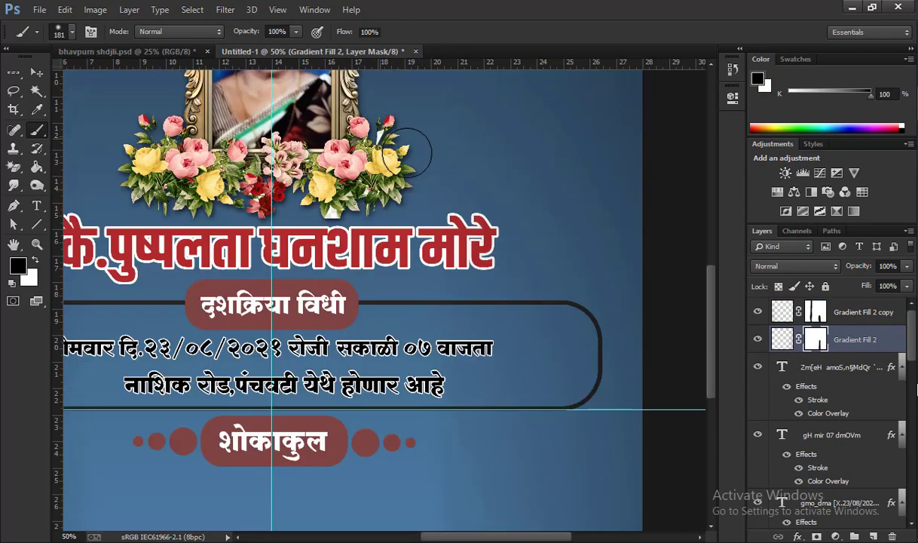
key(v)
key(ctrl+minus)
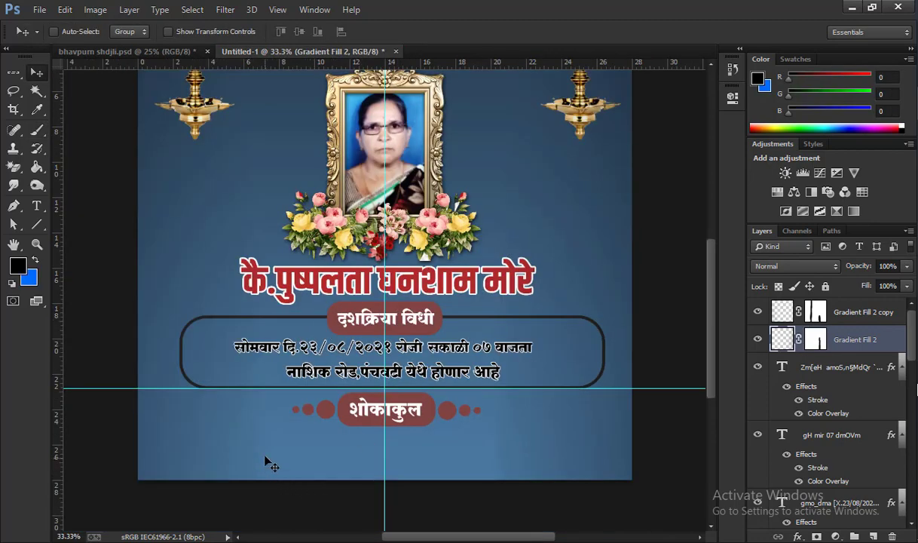
Type the mourner's name in white under शोकाकुल at lower left, then duplicate that text layer.
click(36, 206)
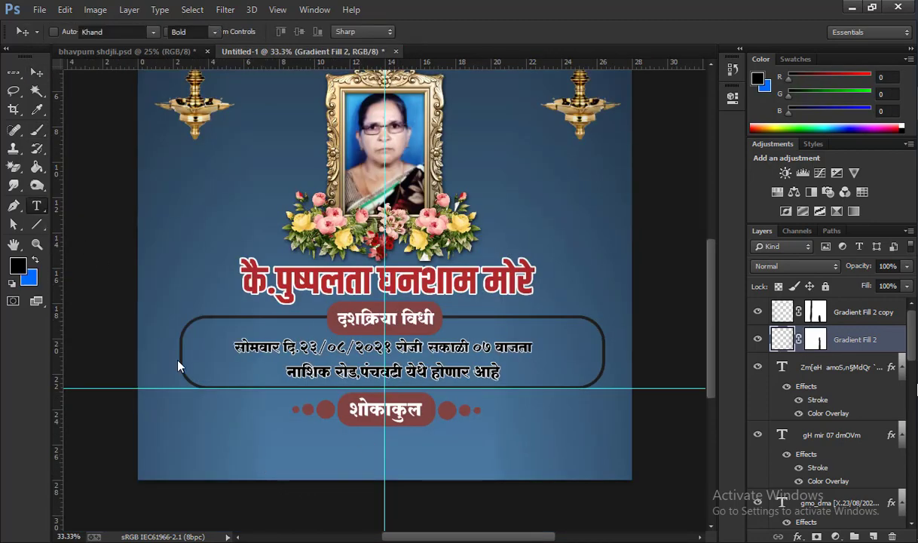
click(192, 449)
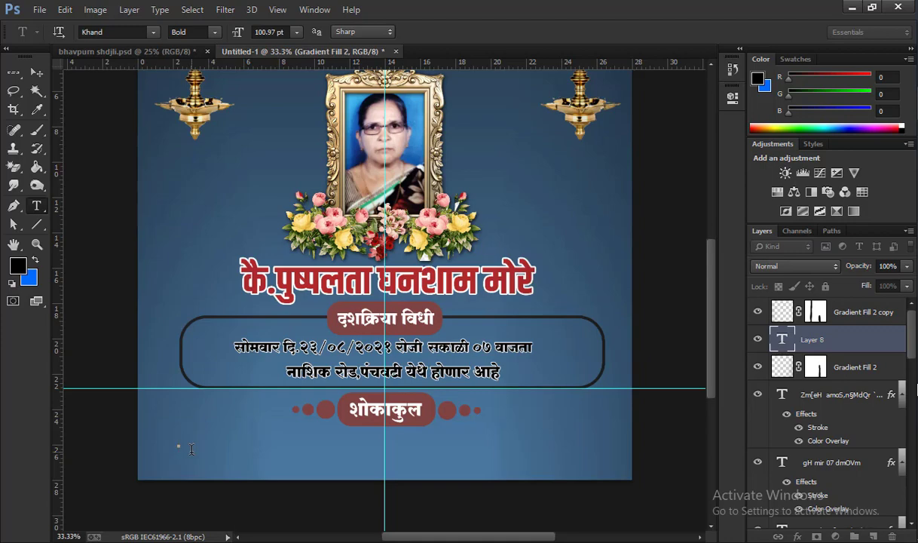
text(shri kamle)
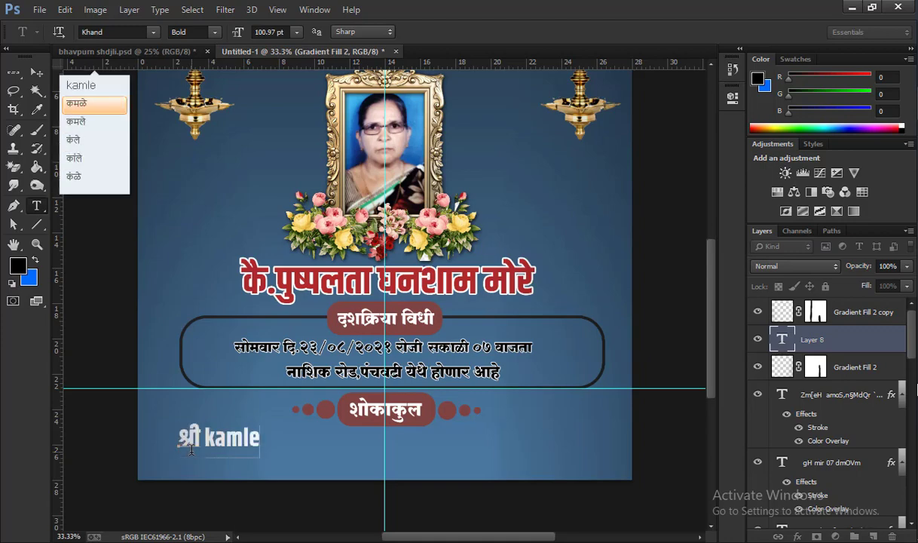
text(hs)
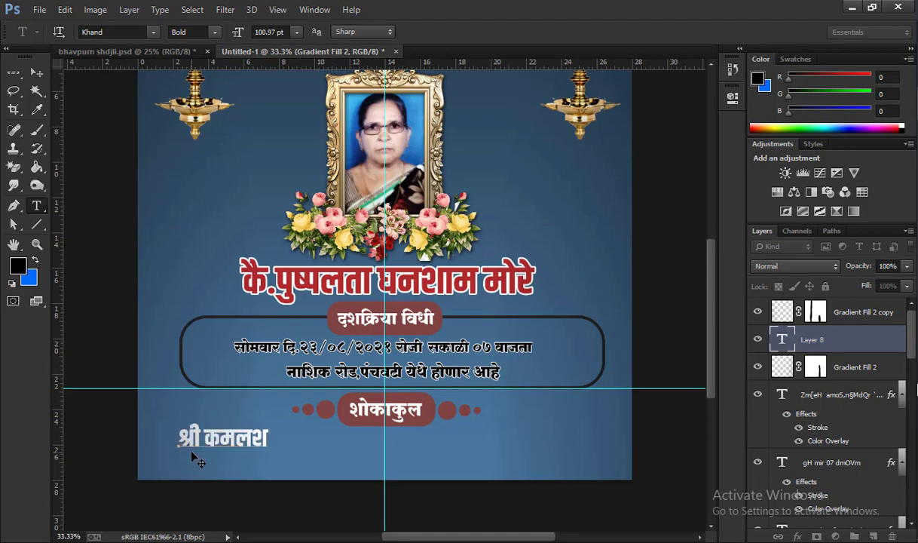
key(BackSpace)
text(esh mo)
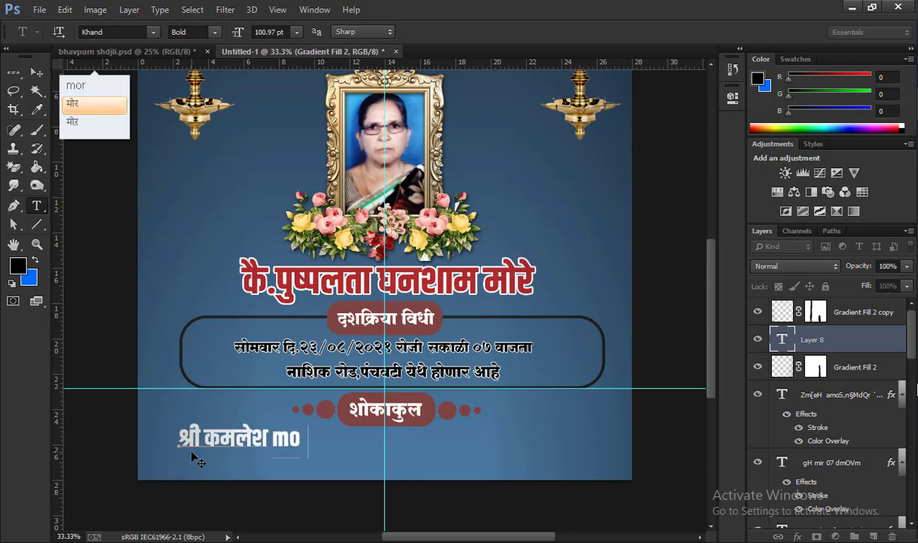
text(re)
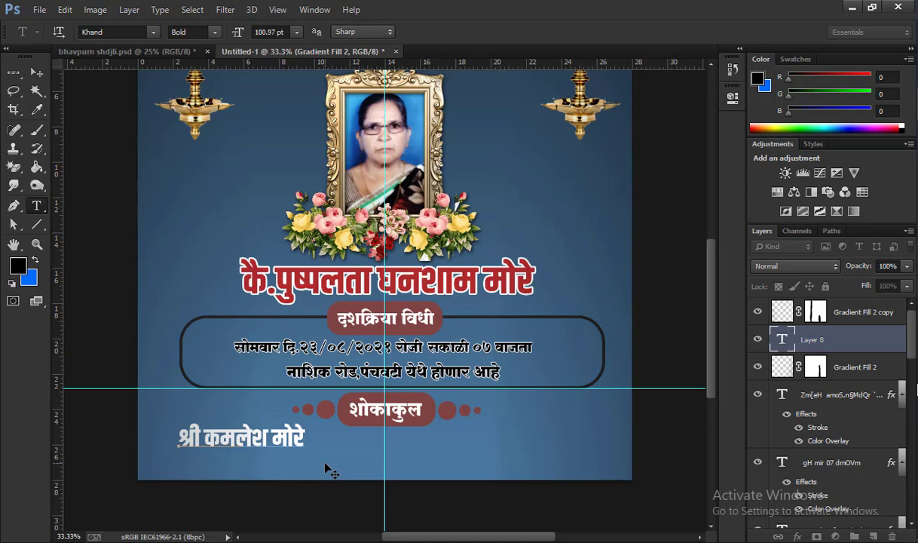
drag(305, 475, 283, 476)
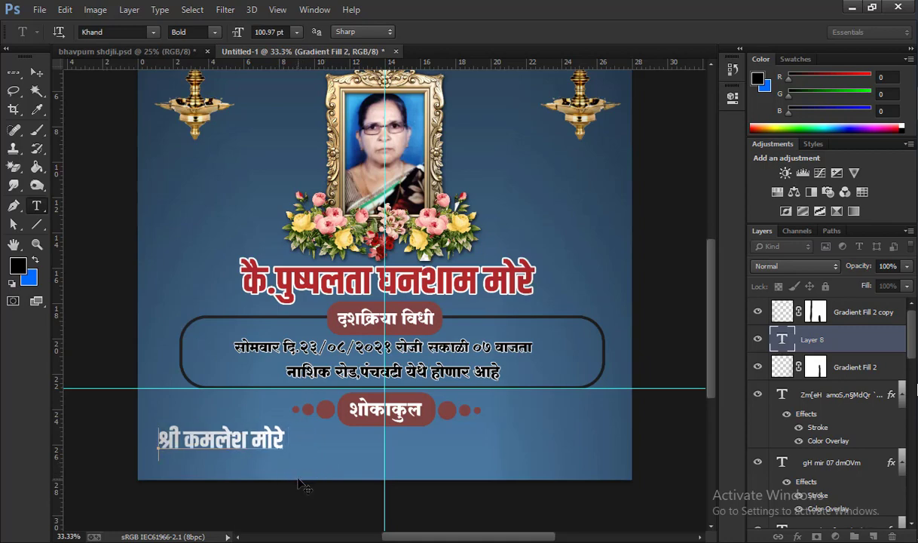
click(37, 72)
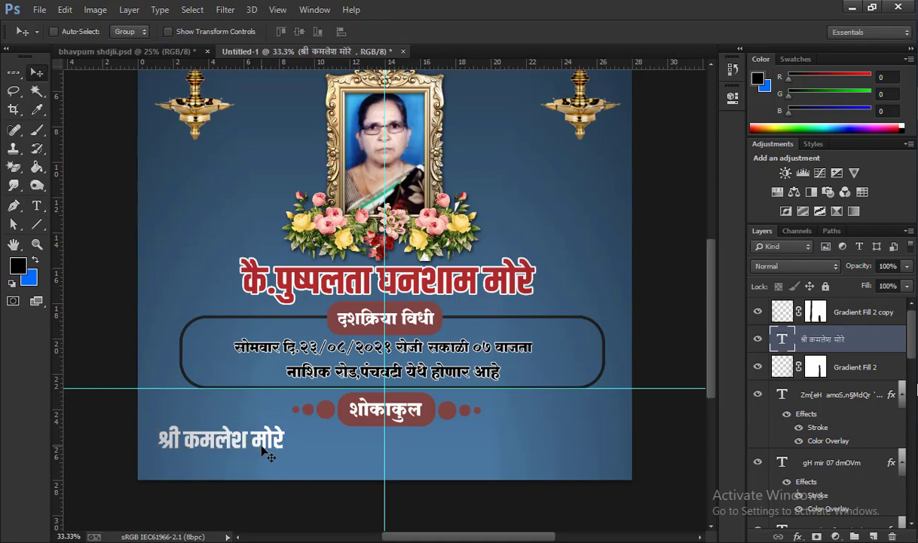
key(ctrl+j)
Move the duplicated name to the poster's lower right, opposite the first name.
drag(265, 450, 550, 452)
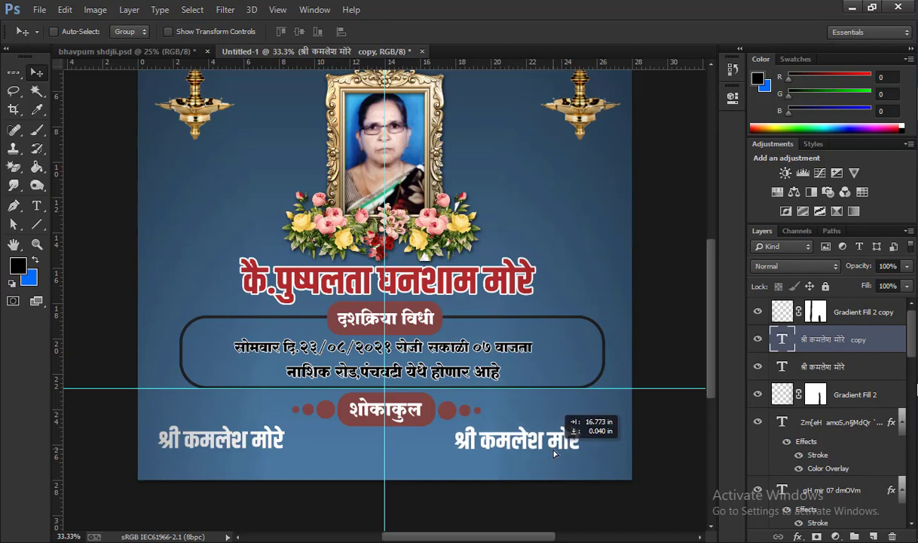
drag(551, 453, 561, 454)
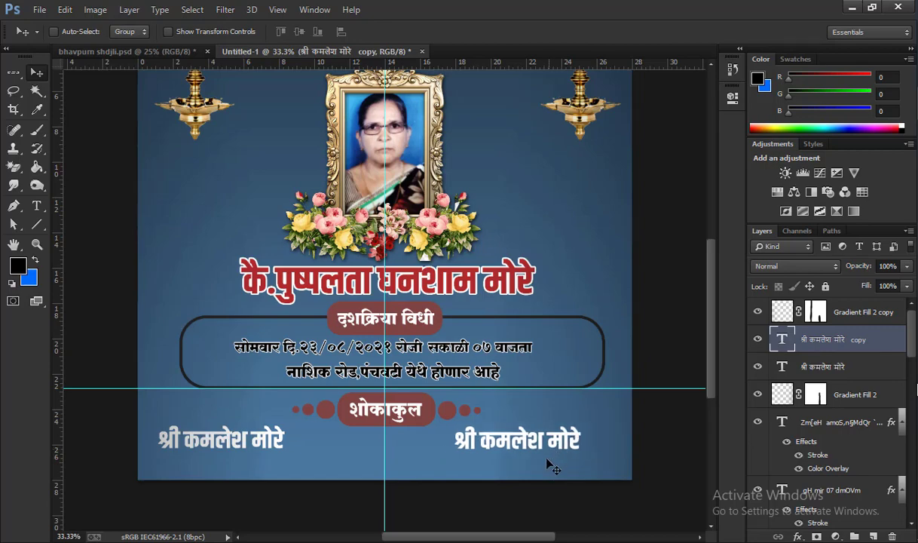
click(36, 205)
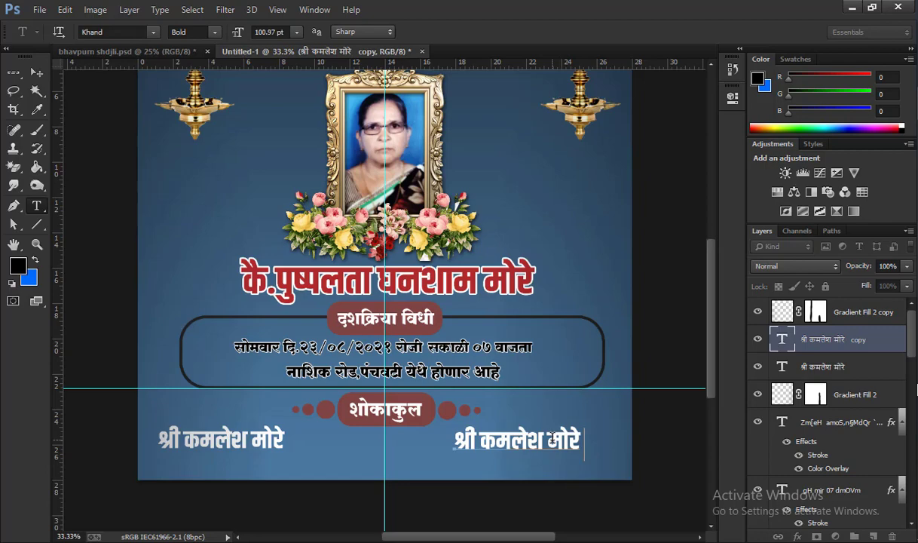
mouse_move(584, 441)
mouse_down()
mouse_move(486, 450)
mouse_move(480, 436)
mouse_up()
click(539, 442)
text(m)
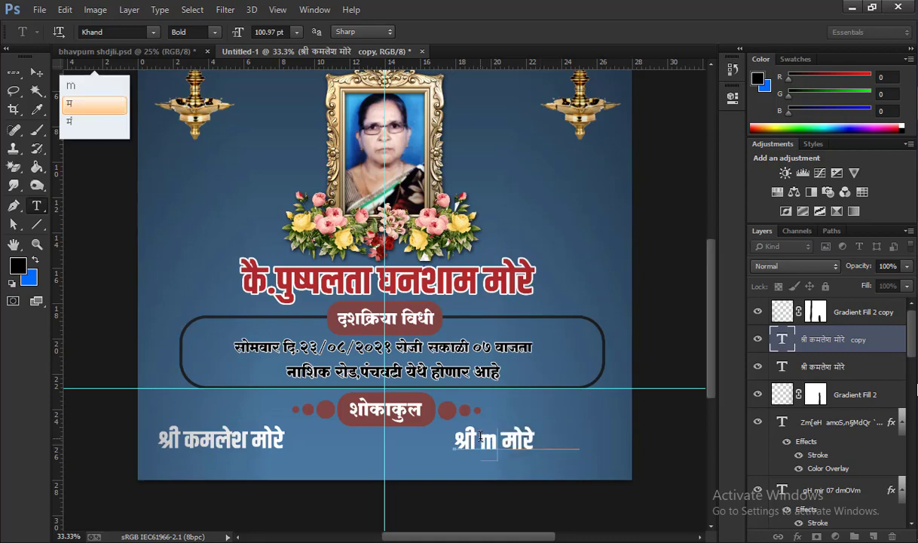
text(ange)
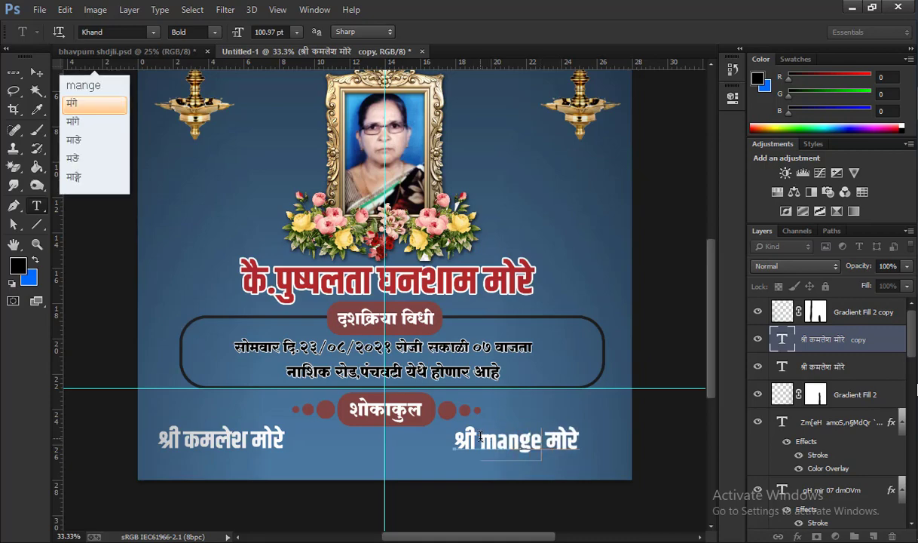
text(sh)
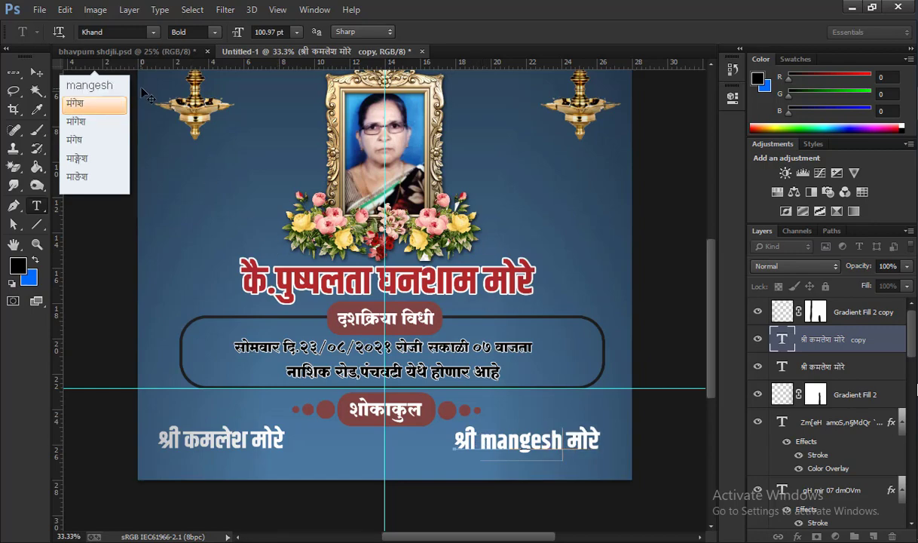
click(113, 106)
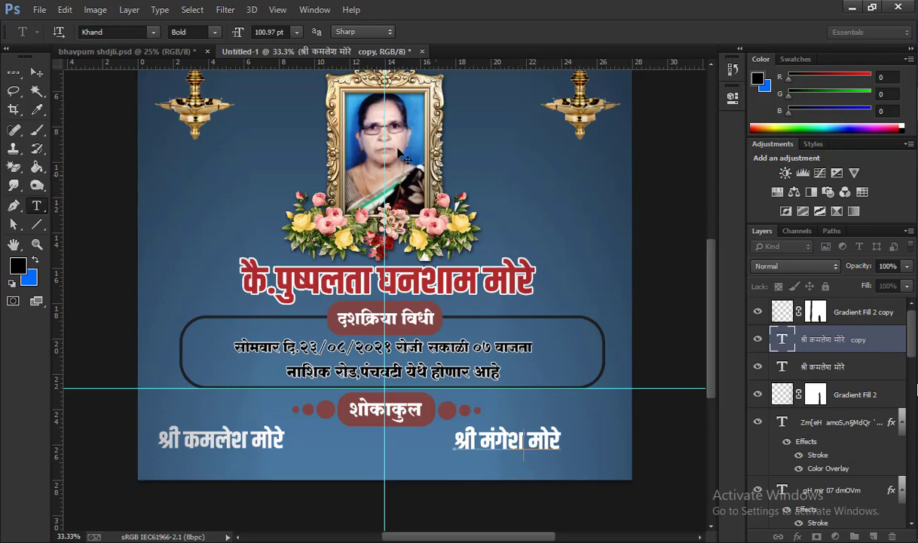
click(37, 72)
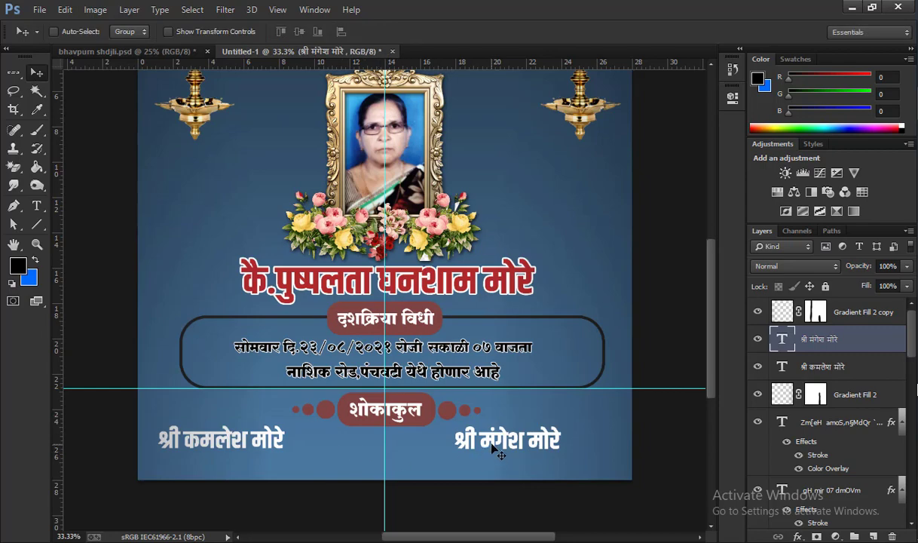
key(shift+Right)
key(shift+Right)
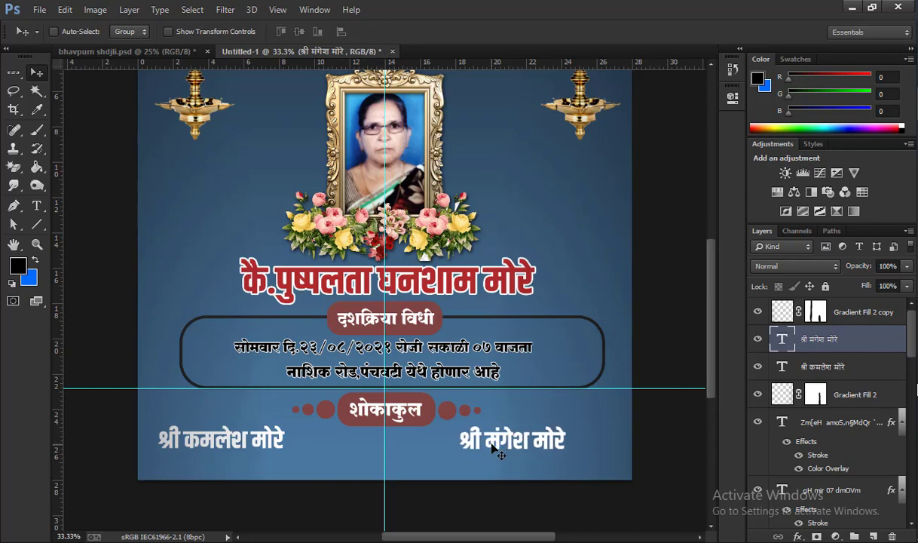
key(shift+Right)
key(shift+Right)
key(shift+Right)
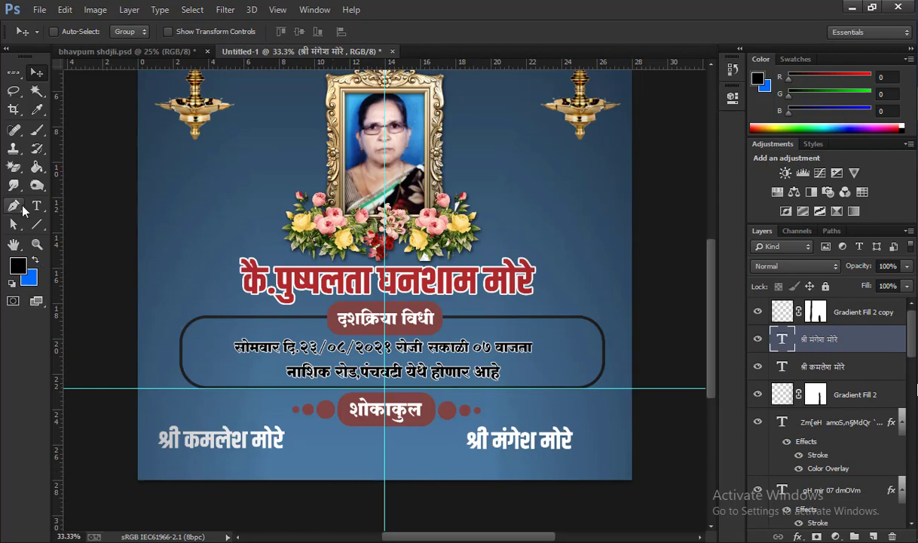
click(33, 207)
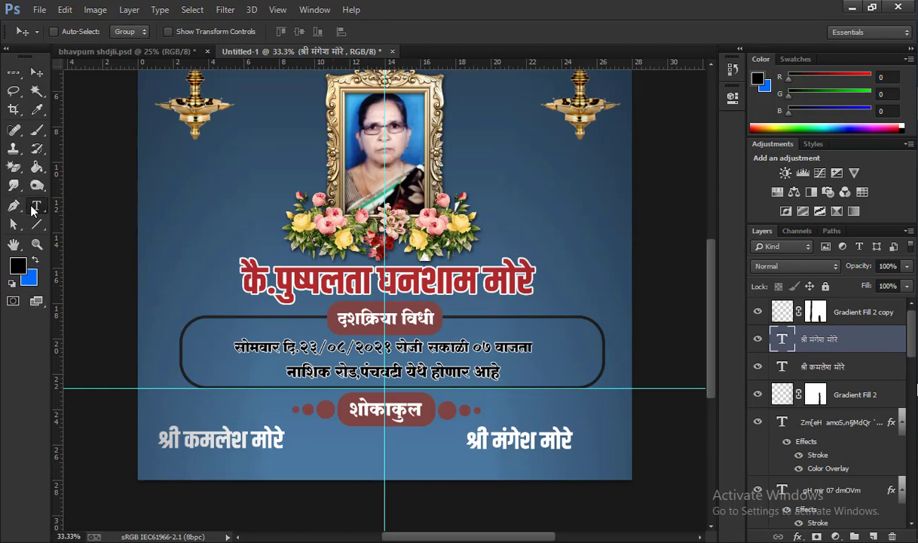
click(323, 460)
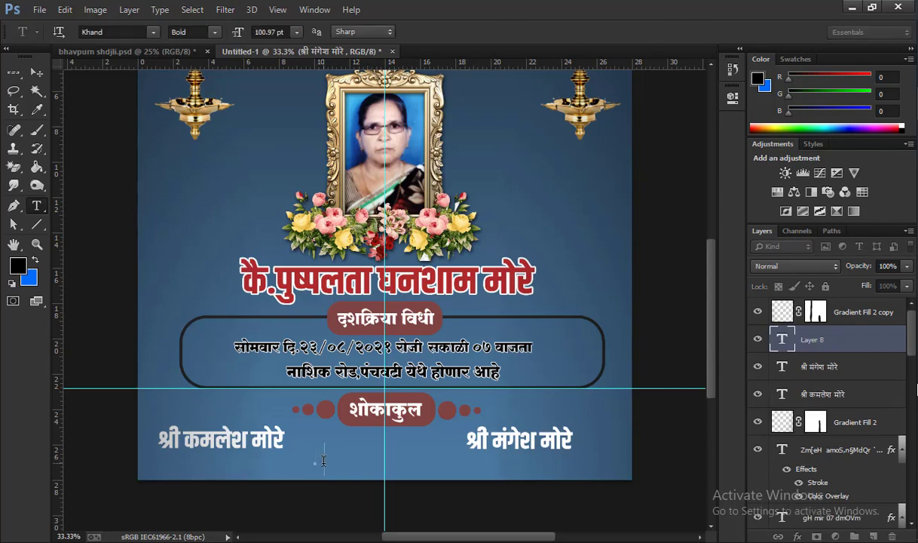
text(sau)
key(space)
text(.saa)
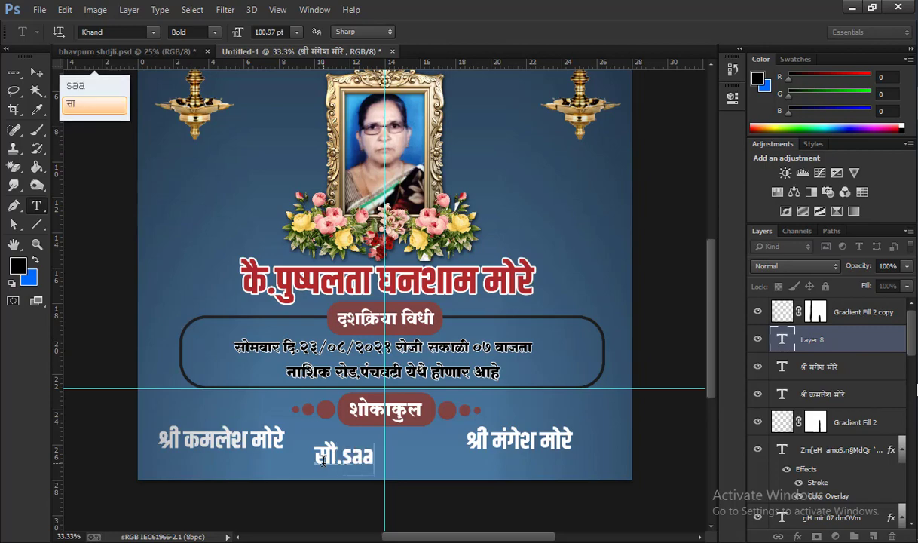
text(rika)
key(space)
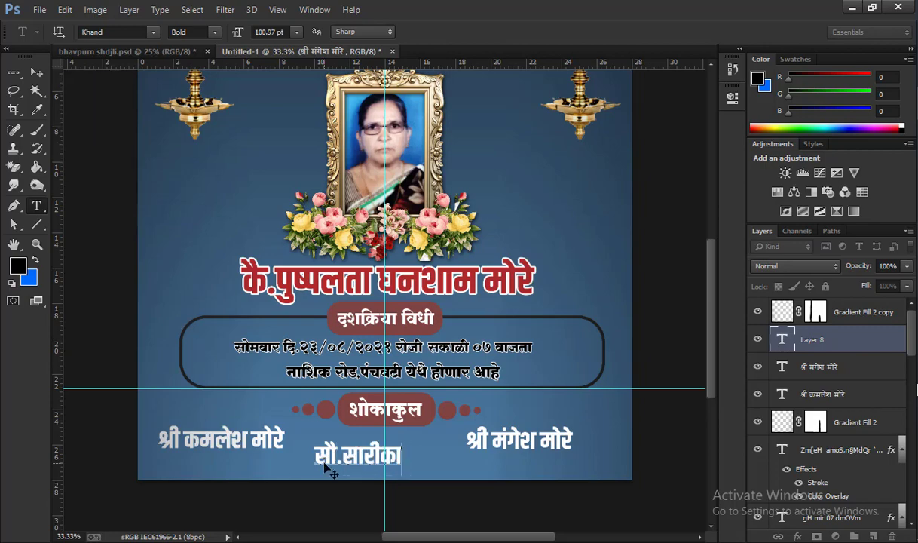
text(patil)
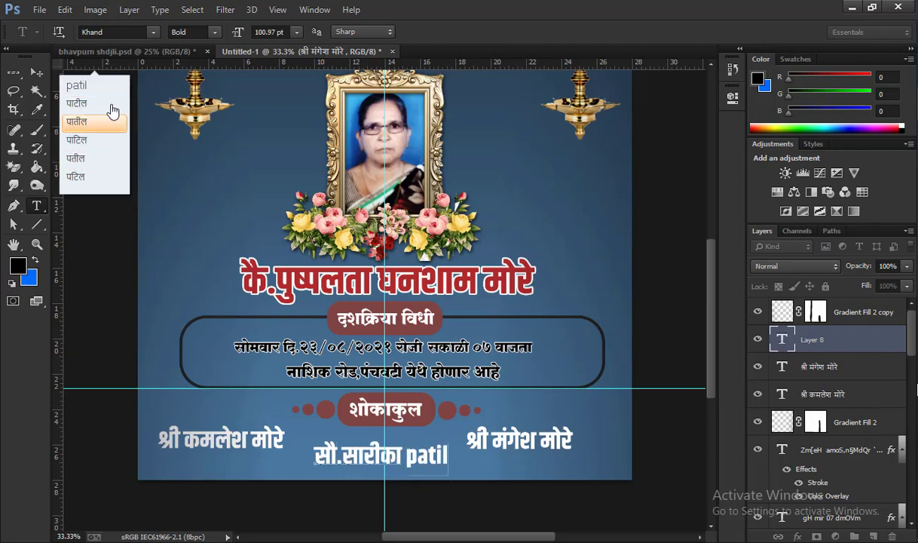
key(space)
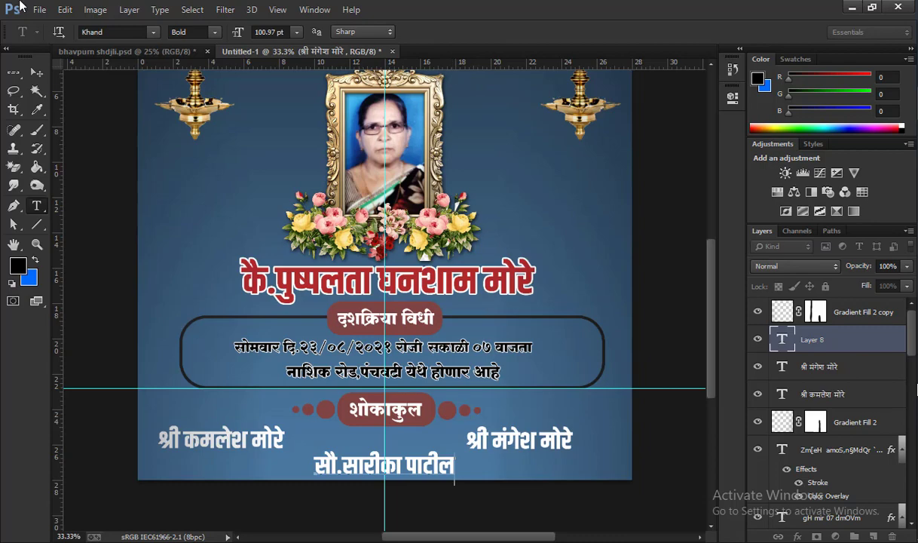
click(37, 72)
drag(512, 450, 515, 446)
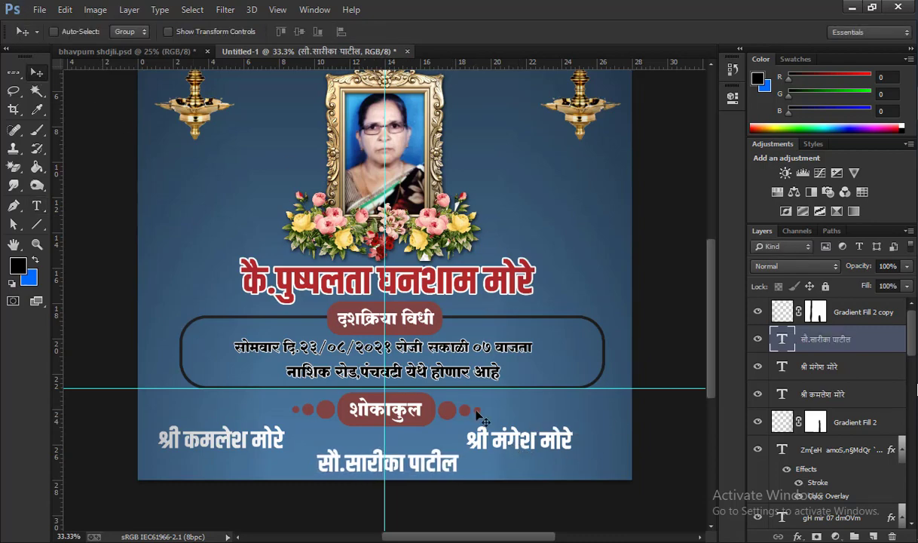
click(840, 371)
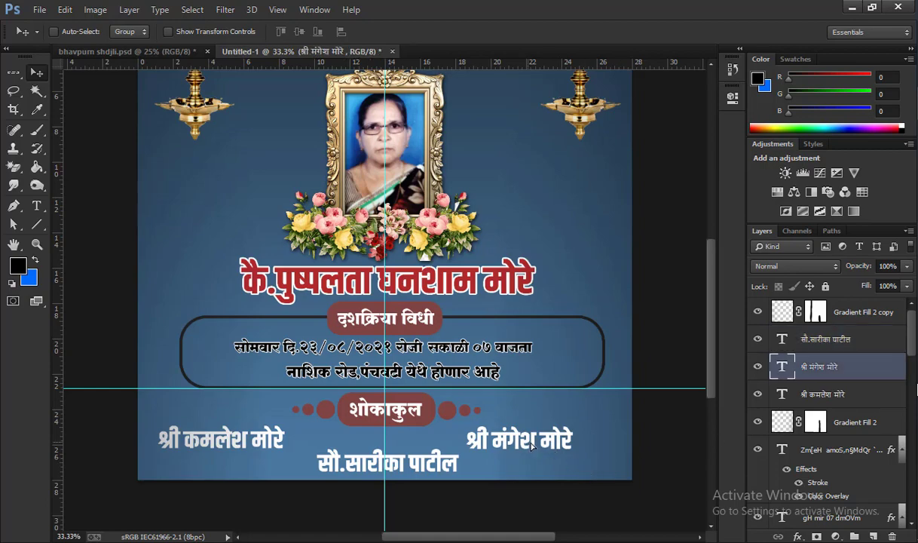
drag(531, 441, 552, 446)
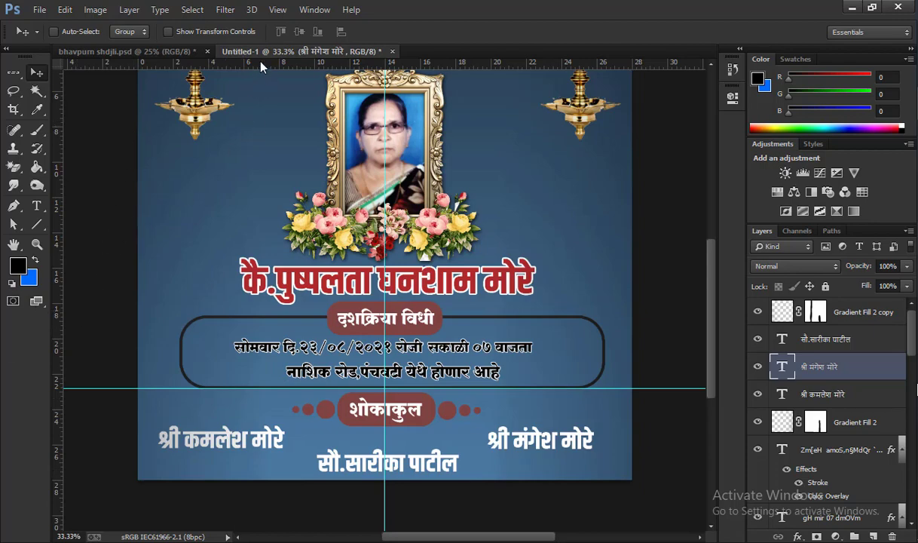
drag(247, 59, 322, 437)
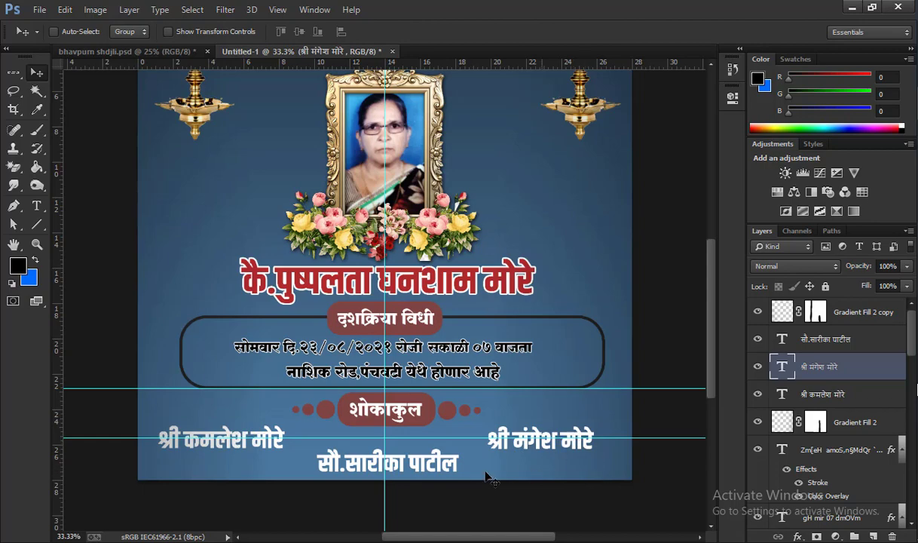
drag(382, 450, 382, 449)
click(841, 342)
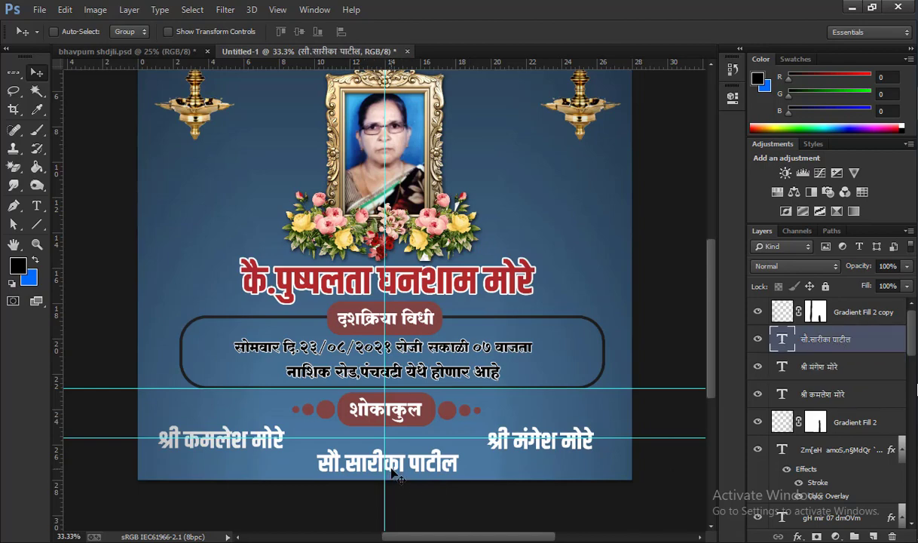
drag(380, 454, 396, 472)
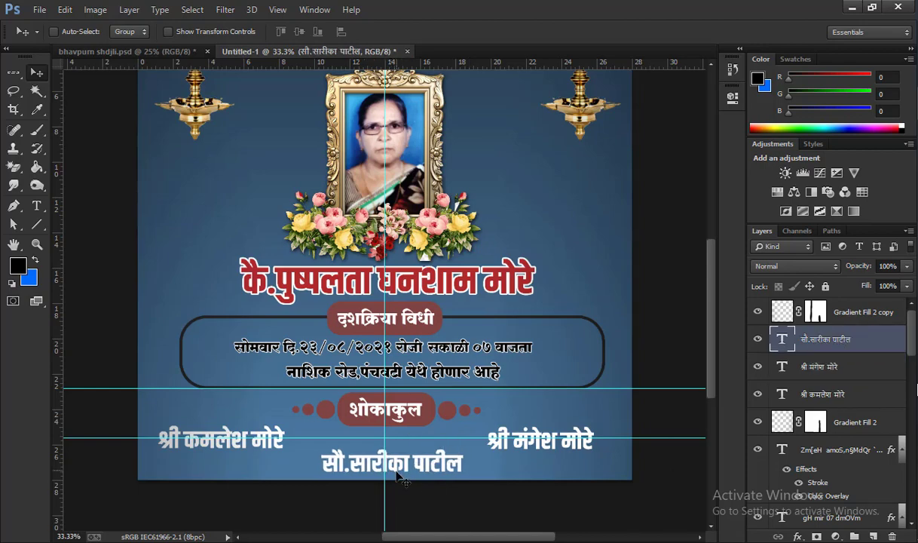
Change the date text layer's Color Overlay from black to bright yellow #ffde00.
scroll(397, 477, up, 1)
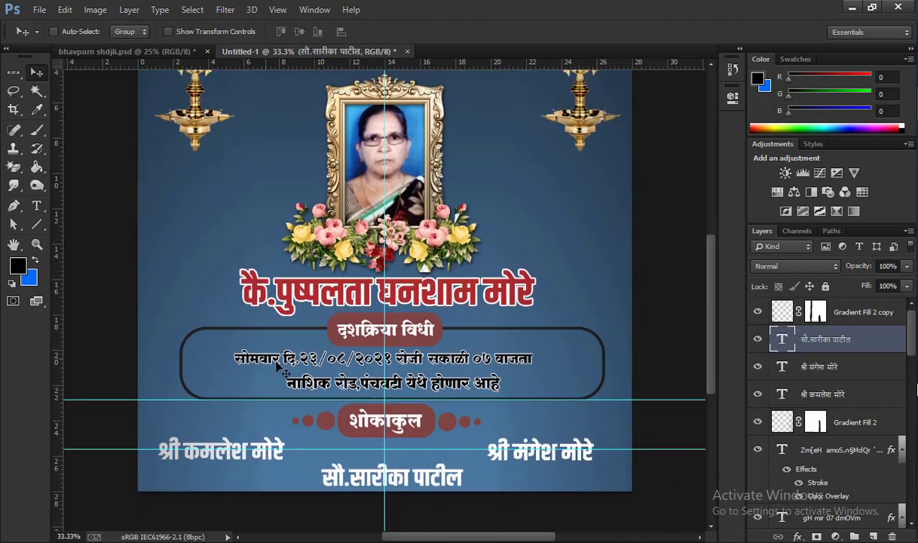
scroll(874, 437, down, 3)
scroll(844, 416, down, 3)
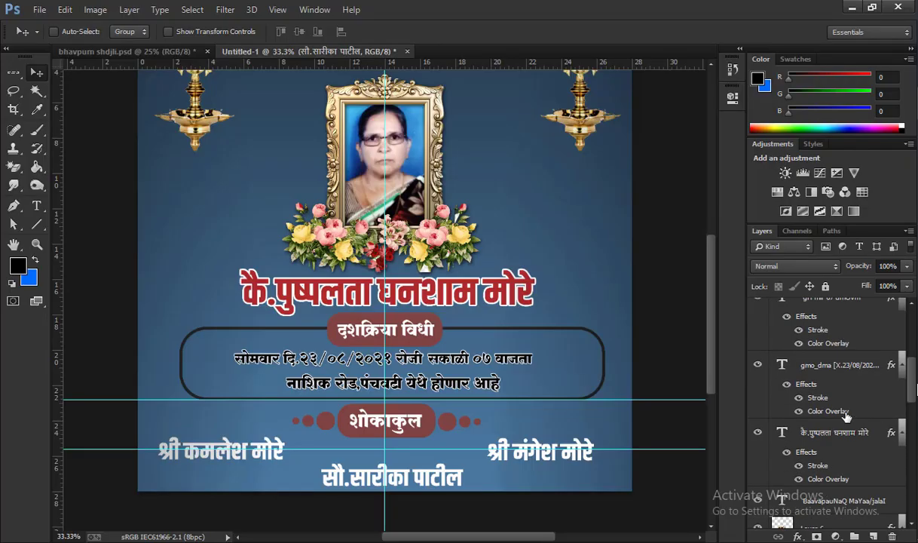
click(825, 411)
double_click(825, 411)
click(785, 214)
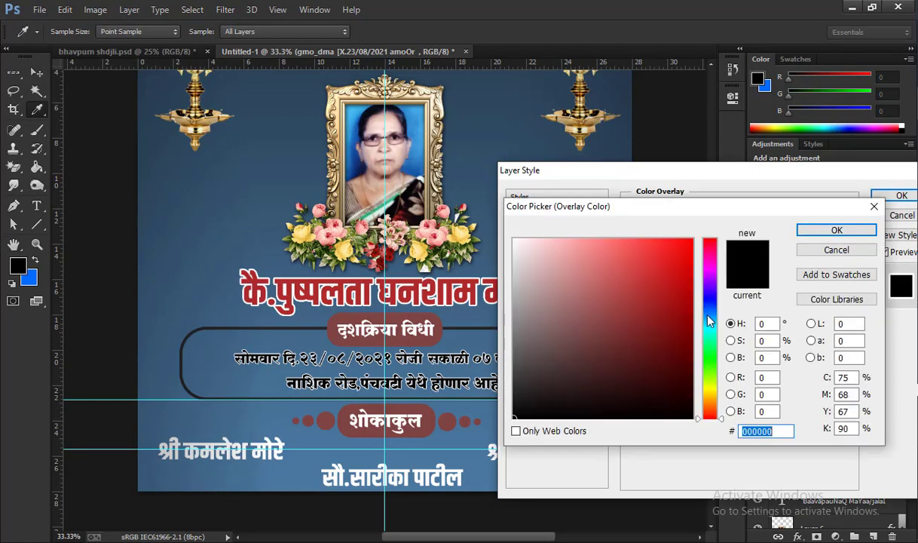
click(682, 266)
drag(682, 266, 497, 206)
click(692, 240)
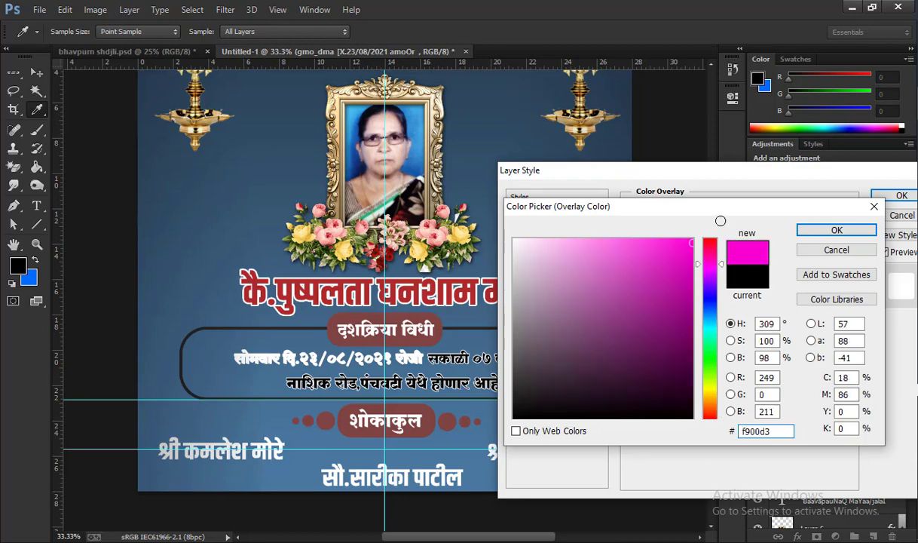
drag(709, 247, 709, 316)
drag(709, 276, 714, 394)
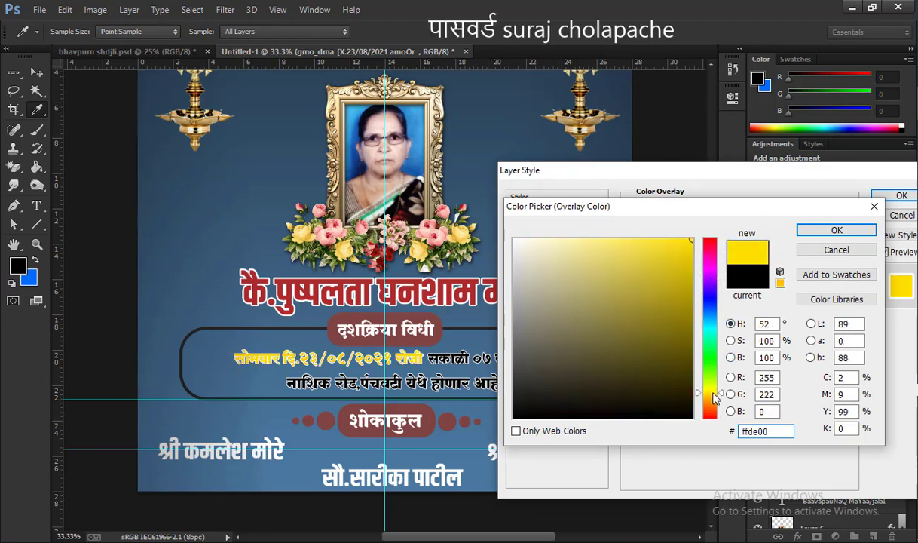
click(816, 236)
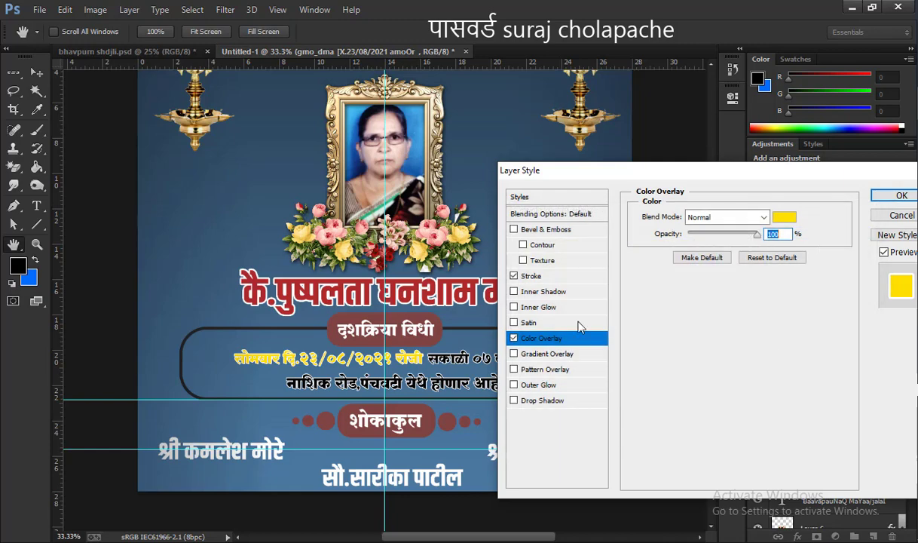
click(882, 197)
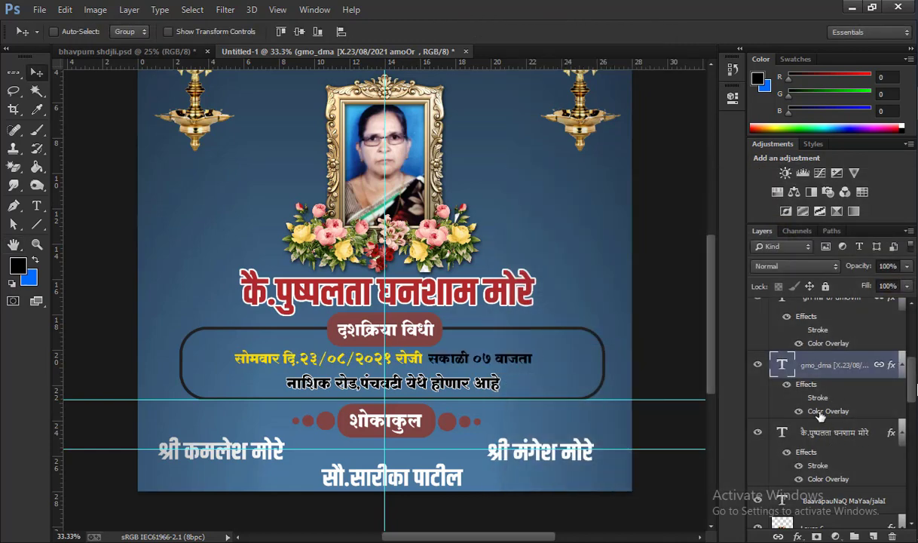
scroll(843, 361, up, 3)
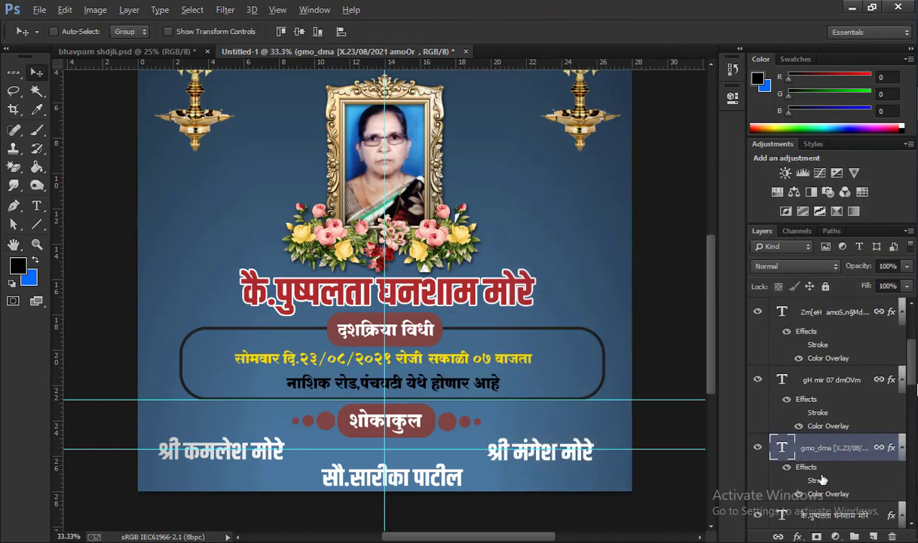
Turn on Auto-Select and select the भावपुर्ण श्रध्दांजली title layer on the canvas.
key(ctrl+minus)
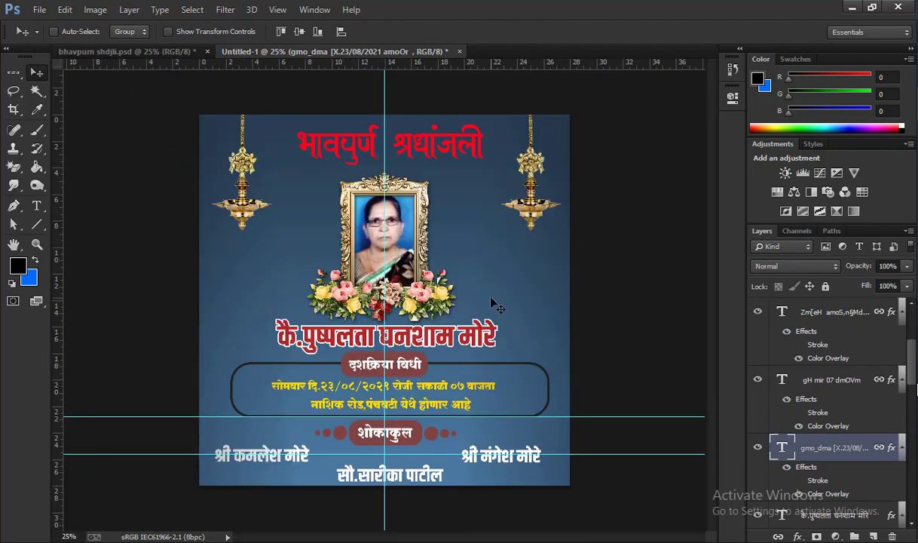
key(ctrl+minus)
key(ctrl+plus)
scroll(826, 472, down, 2)
scroll(826, 472, down, 2)
scroll(827, 472, down, 2)
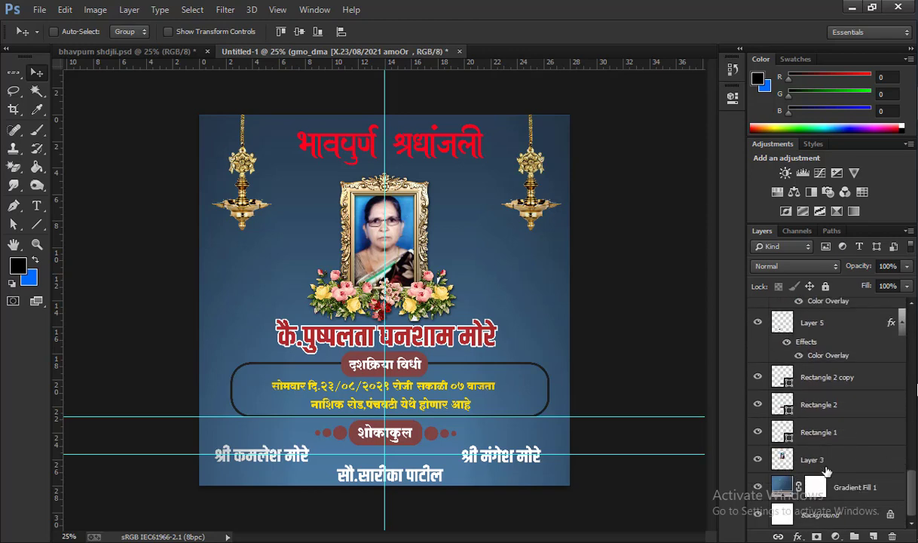
scroll(835, 479, up, 2)
scroll(829, 452, up, 3)
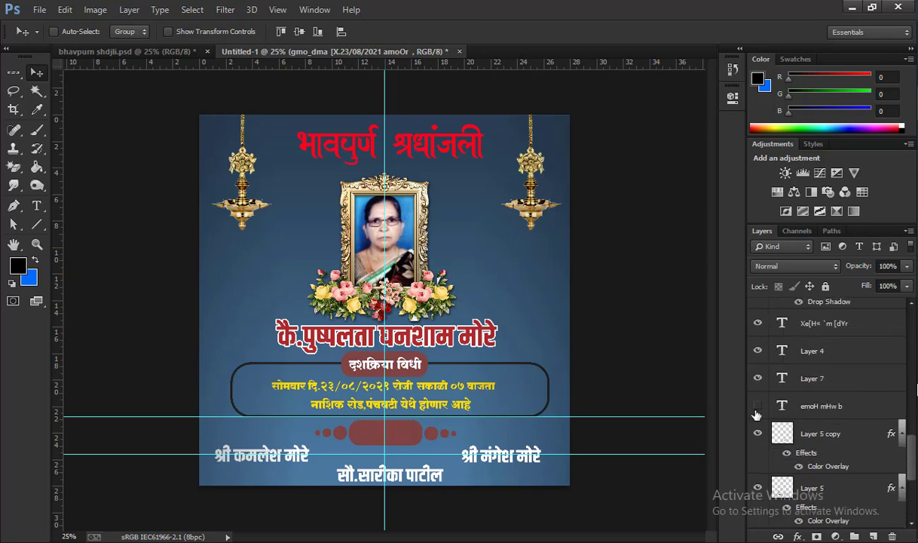
click(64, 32)
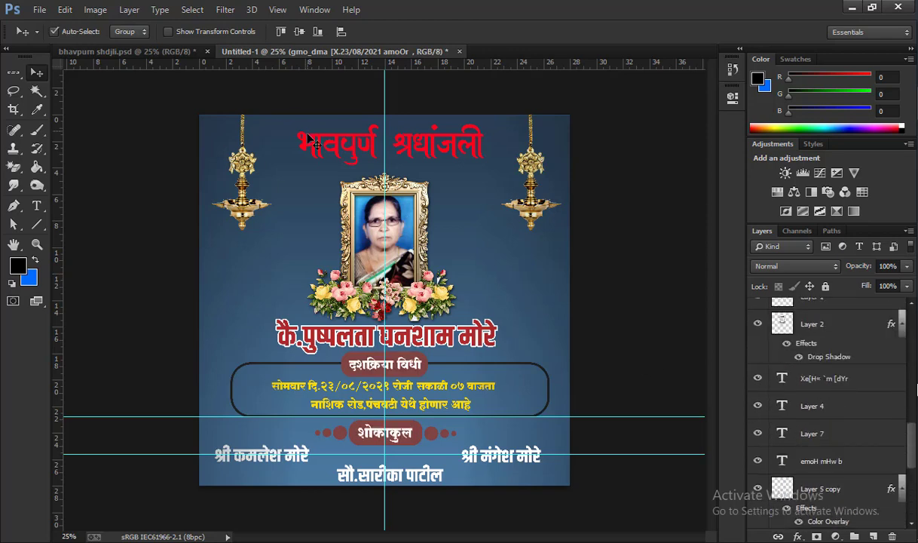
click(296, 135)
Give the title a deep red #bf1d21 Color Overlay.
click(796, 536)
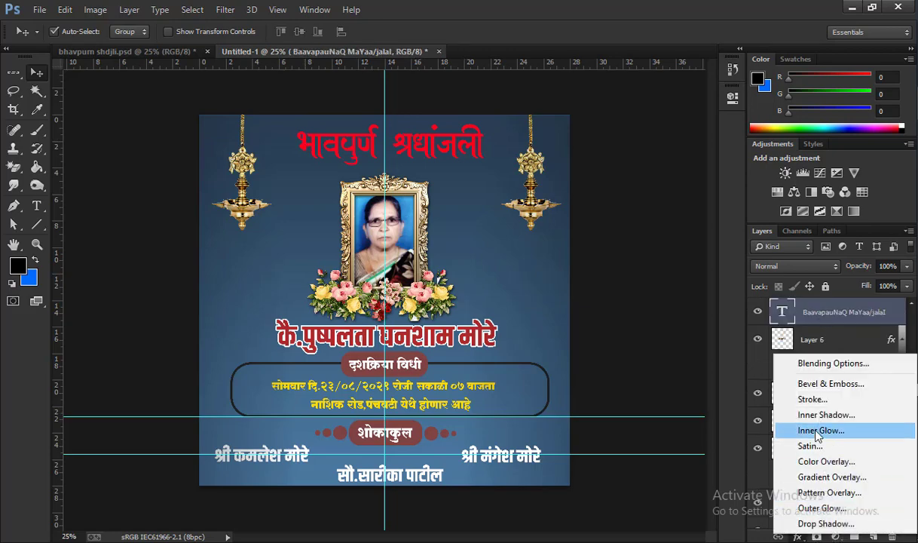
click(826, 461)
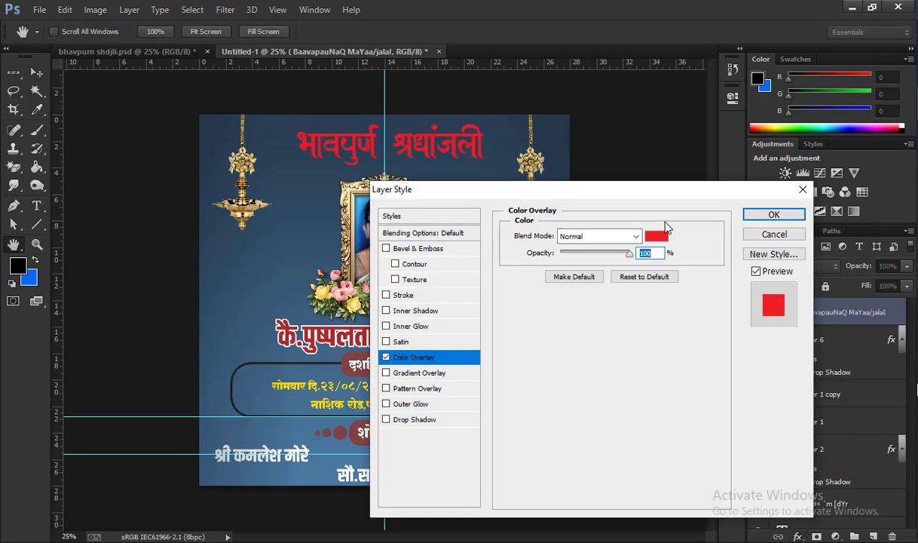
click(771, 336)
click(450, 331)
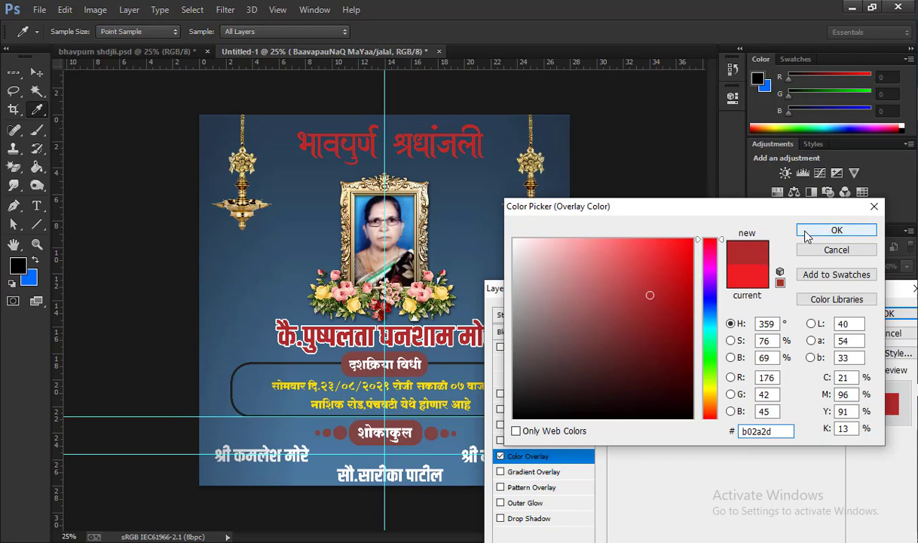
click(836, 230)
click(771, 336)
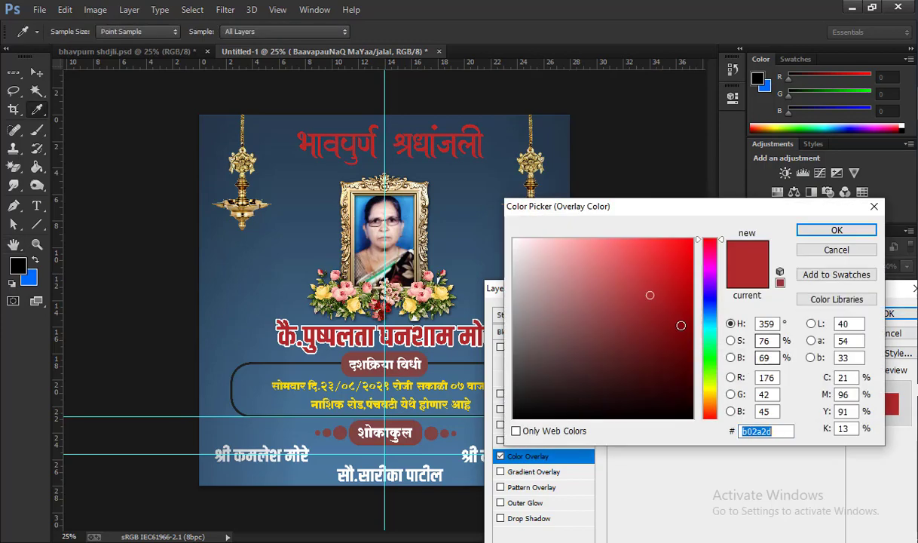
drag(650, 293, 673, 281)
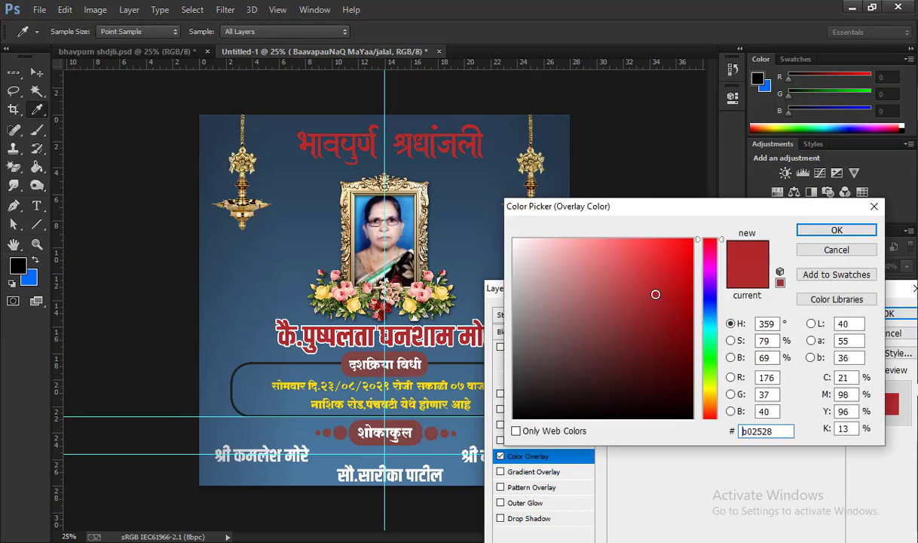
click(836, 229)
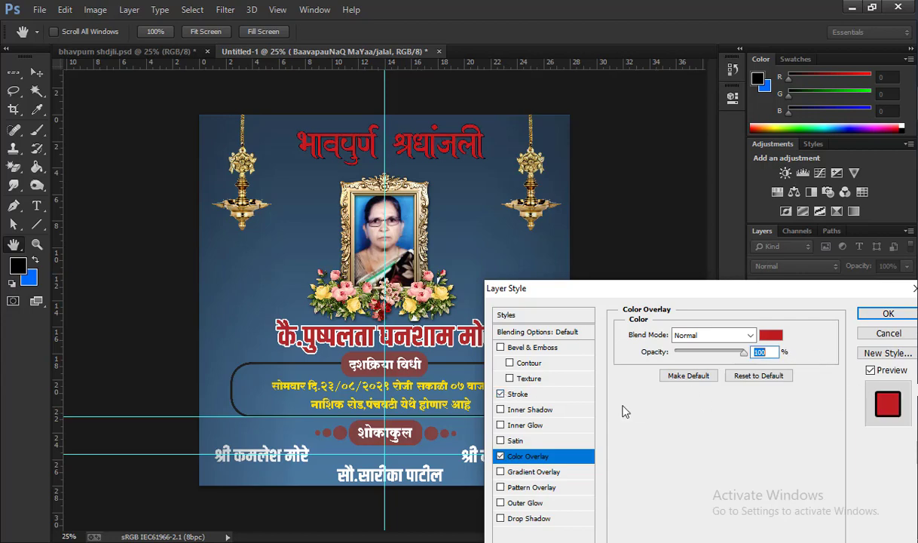
Add a thin white stroke around the title and apply the layer style.
click(528, 393)
click(630, 414)
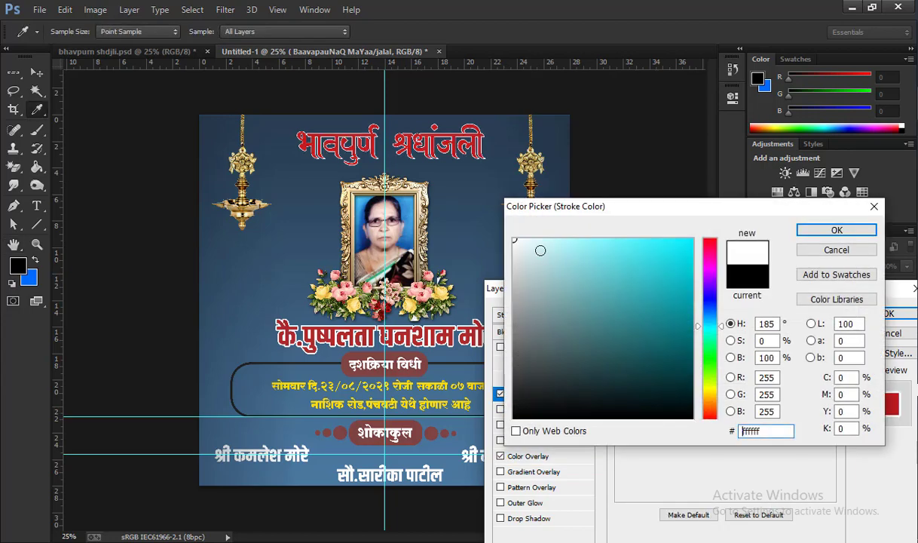
click(835, 230)
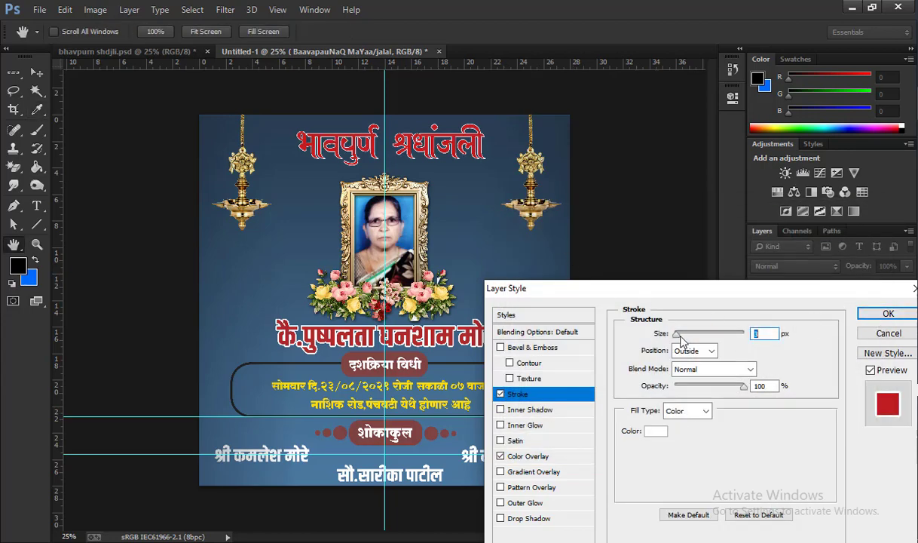
drag(677, 333, 680, 333)
click(889, 314)
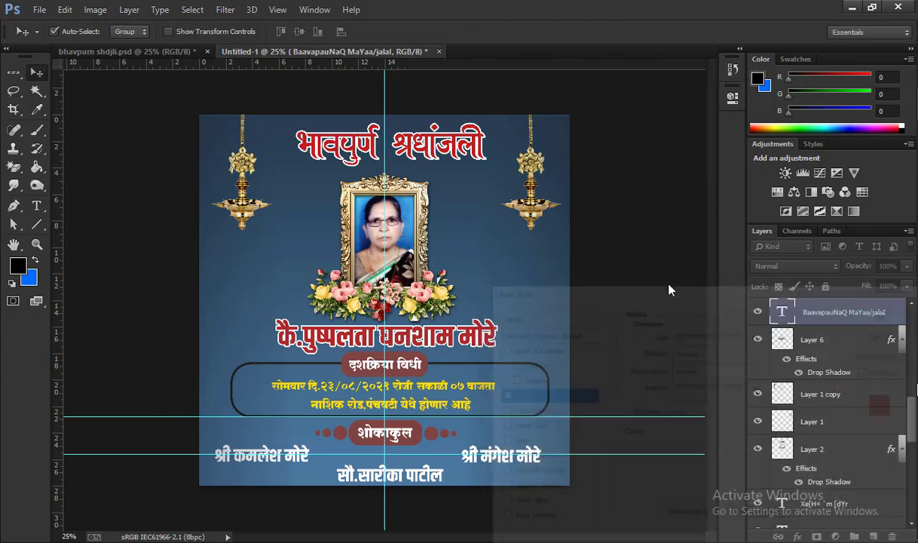
Drag the cyan guides back onto the ruler to delete them.
scroll(633, 276, up, 1)
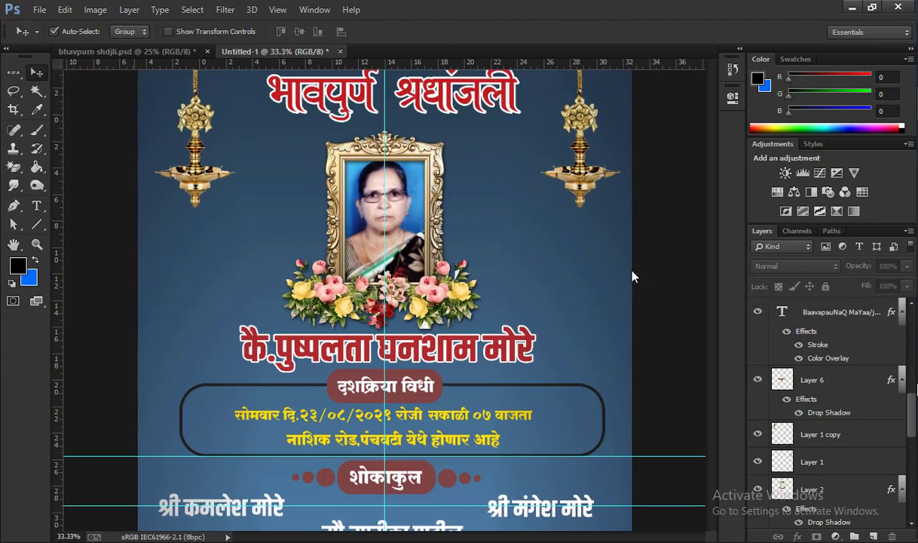
scroll(633, 277, down, 1)
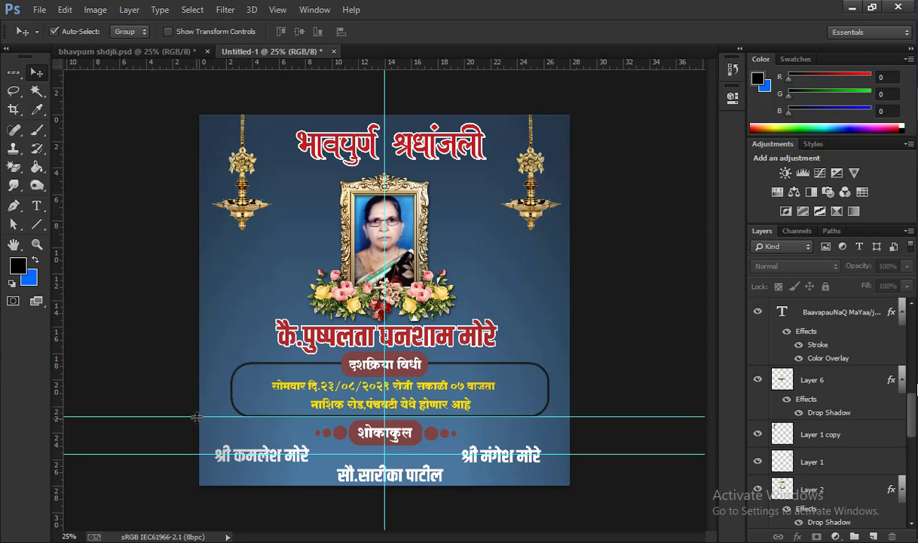
drag(196, 416, 60, 196)
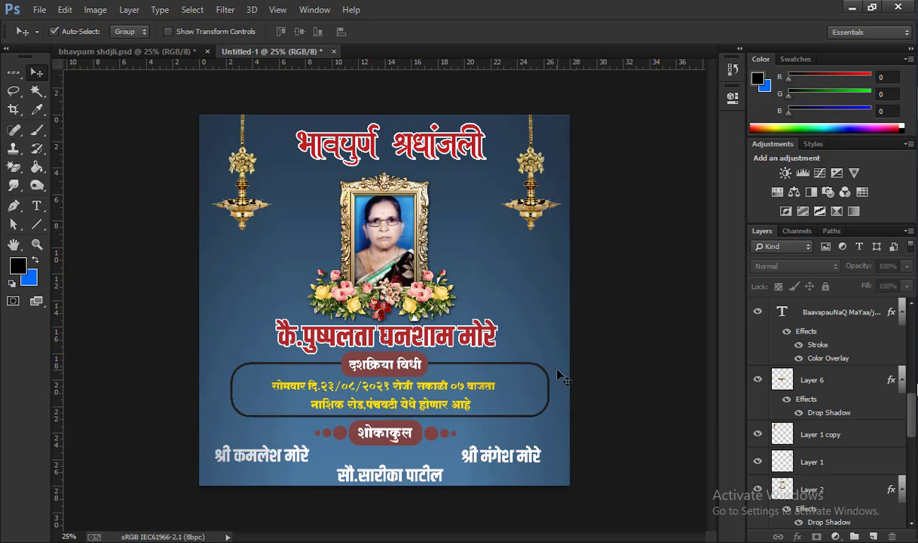
Zoom around the finished poster at 25% to review the design.
scroll(559, 377, up, 1)
scroll(559, 377, down, 1)
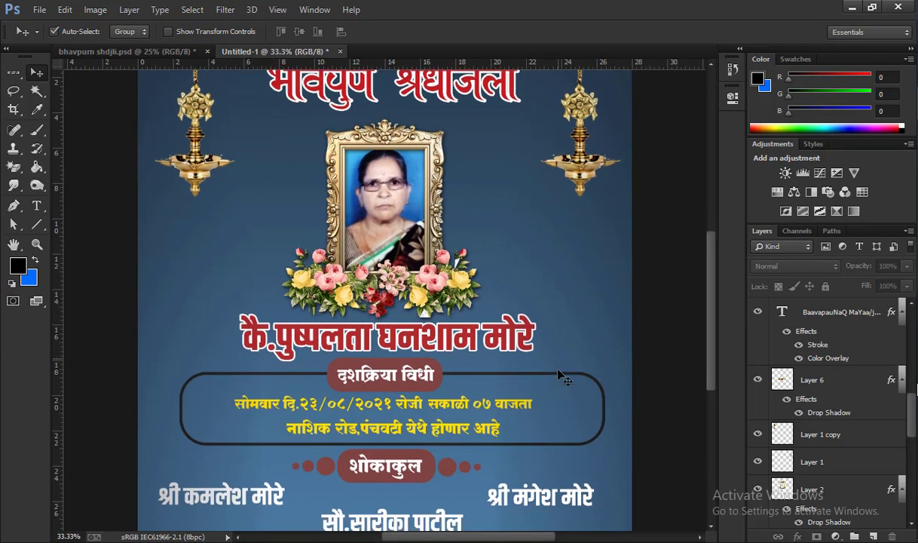
scroll(559, 377, down, 1)
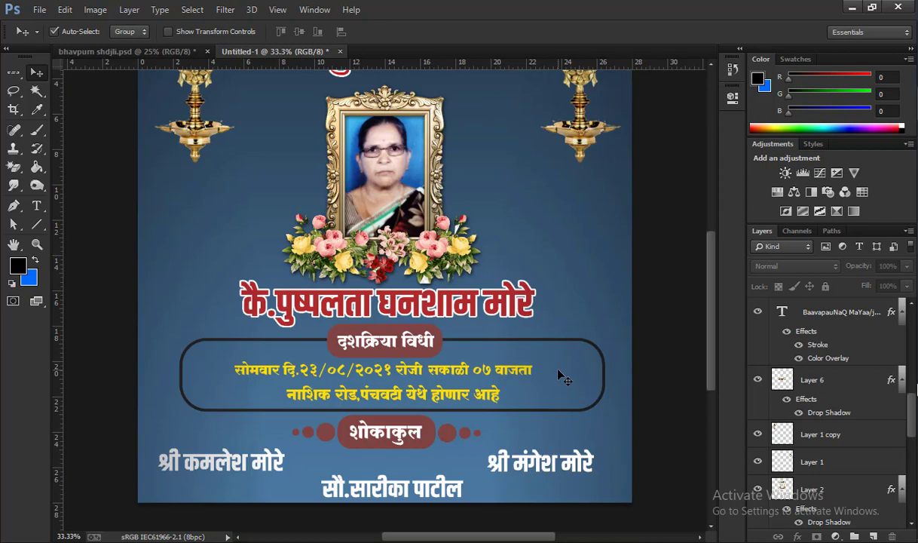
scroll(559, 374, down, 1)
scroll(559, 373, up, 1)
scroll(559, 374, up, 1)
scroll(559, 377, down, 1)
scroll(559, 377, up, 2)
scroll(559, 377, up, 1)
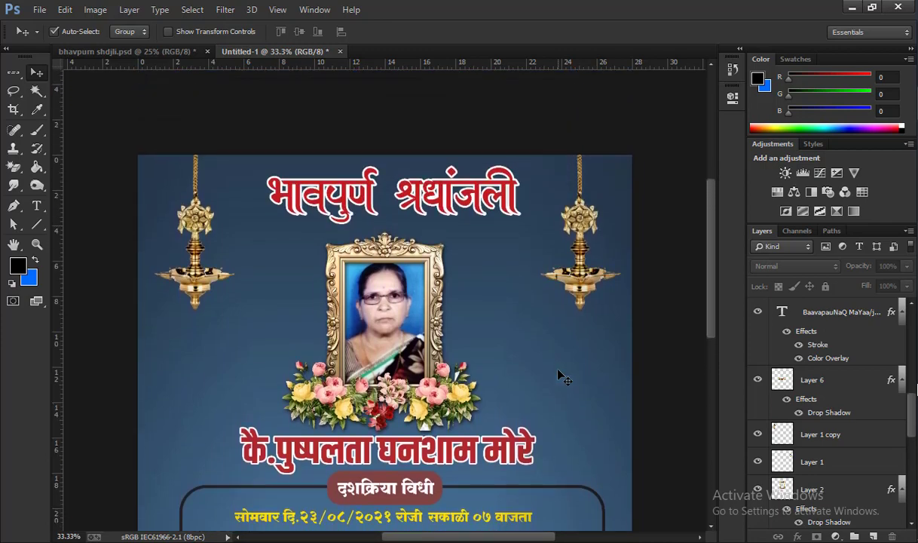
scroll(559, 377, down, 1)
scroll(559, 377, down, 1)
scroll(559, 377, up, 1)
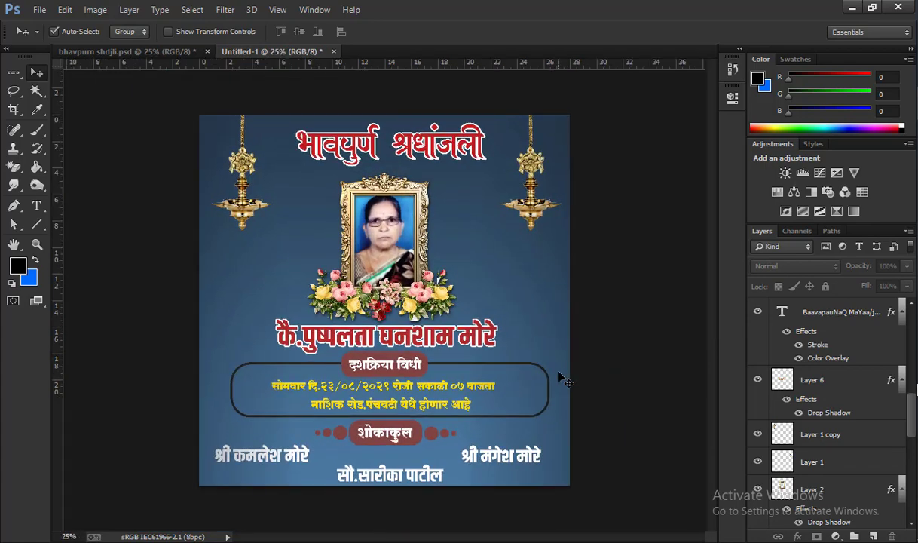